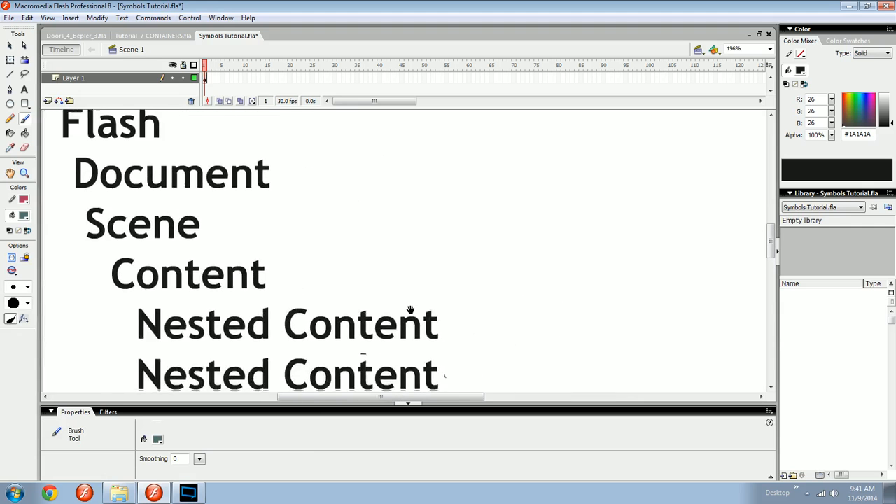
Set the brush's fill colour to dark grey #595959.
left_click_drag(330, 229, 388, 233)
key("ctrl+s")
left_click(24, 216)
left_click(82, 251)
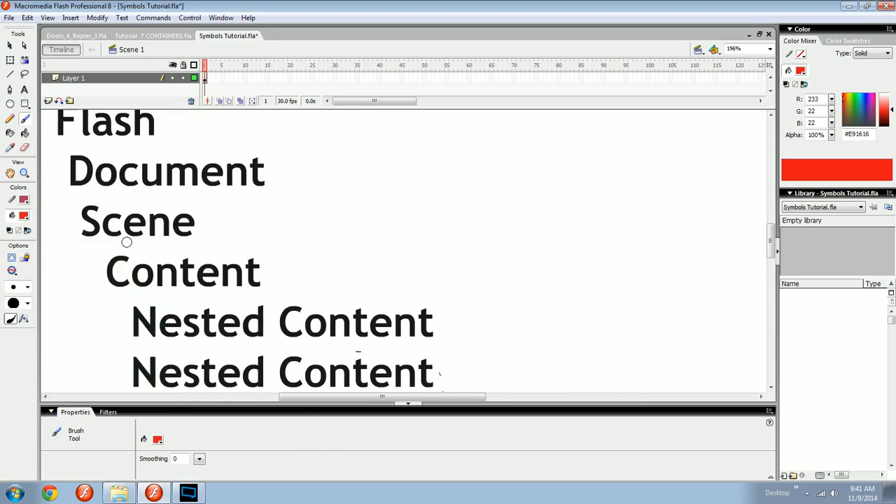
left_click(25, 215)
left_click(70, 246)
Paint a horizontal connector line out from "Content", then a vertical stroke rising from its end into a short horizontal arm.
mouse_move(284, 274)
left_mouse_down()
mouse_move(197, 282)
mouse_move(460, 280)
left_mouse_up()
left_click_drag(380, 266, 314, 266)
key("ctrl+z")
mouse_move(120, 283)
left_mouse_down()
mouse_move(359, 284)
mouse_move(351, 156)
left_mouse_up()
key("ctrl+z")
key("ctrl+minus")
mouse_move(354, 280)
left_mouse_down()
mouse_move(380, 194)
mouse_move(422, 193)
left_mouse_up()
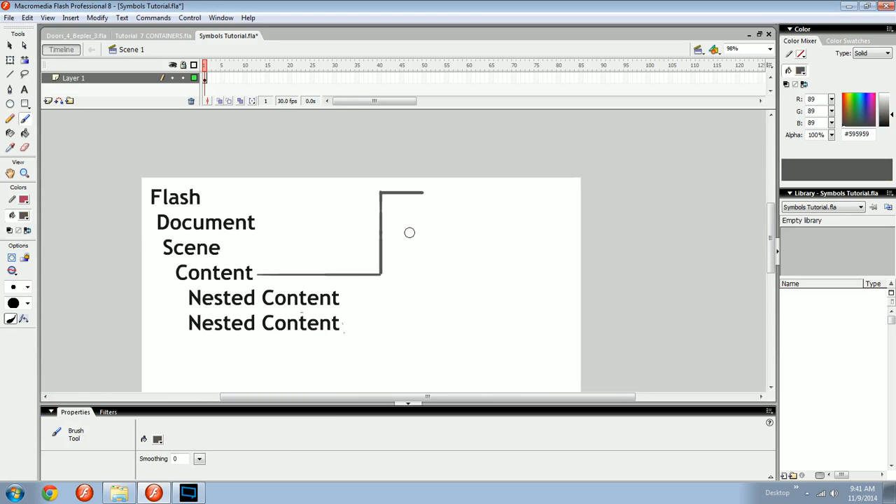
Extend the bracket's vertical stroke below the connector line and finish it with a short horizontal lower arm.
left_click_drag(382, 271, 382, 297)
key("ctrl+z")
left_click_drag(380, 309, 411, 316)
Start a text block just under the bracket's upper arm, with font size 27 and near-black colour #1A1A1A.
key("ctrl+=")
mouse_move(518, 270)
left_mouse_down()
mouse_move(329, 258)
mouse_move(320, 278)
left_mouse_up()
mouse_move(352, 234)
left_mouse_down()
mouse_move(325, 233)
mouse_move(360, 262)
left_mouse_up()
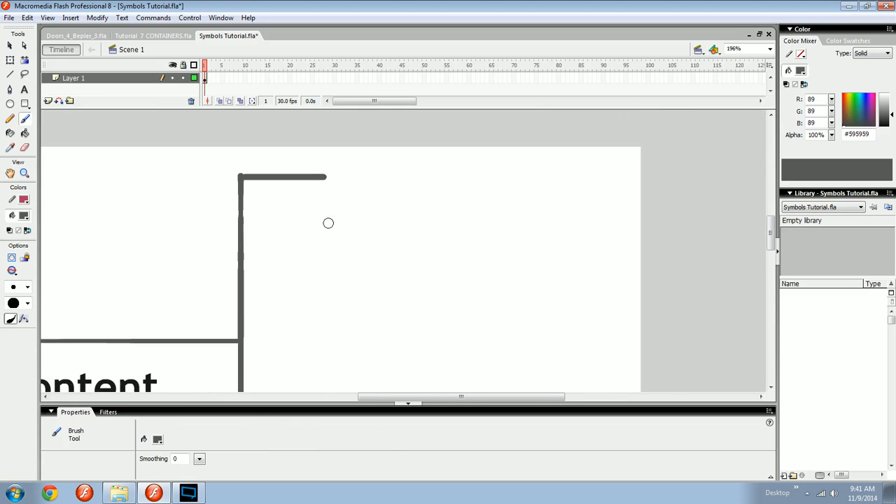
key("t")
left_click(261, 213)
left_click_drag(272, 426, 273, 438)
left_click(285, 426)
left_click(300, 248)
left_click(261, 212)
left_click(259, 211)
Enter the heading SHAPES in the new text block.
type("SHAPE")
type("R")
key("BackSpace")
type("S")
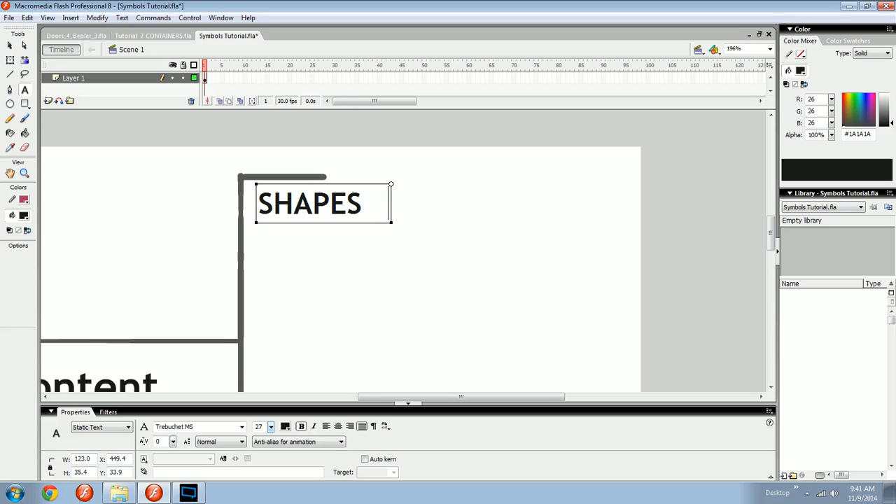
Add PSEUDO CONTAINERS as a second heading on the same text line, spaced apart from SHAPES.
key("BackSpace")
type("PSU")
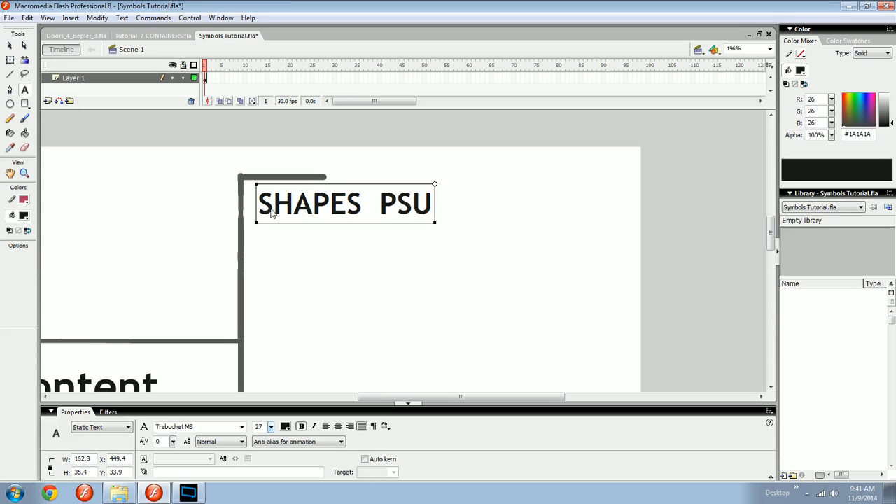
type("E")
key("BackSpace")
key("BackSpace")
type("EUDA")
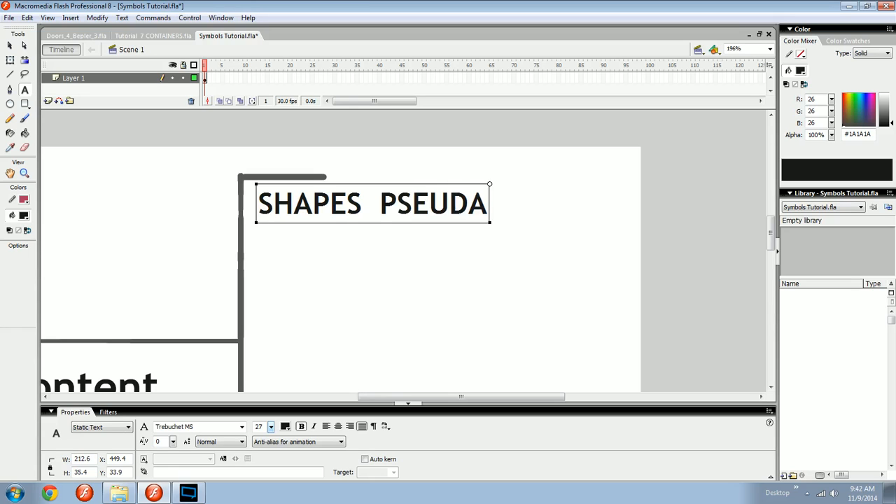
key("BackSpace")
type("O S")
key("BackSpace")
type("CONTAINR")
key("BackSpace")
key("BackSpace")
type("ER")
key("BackSpace")
key("BackSpace")
type("NERS")
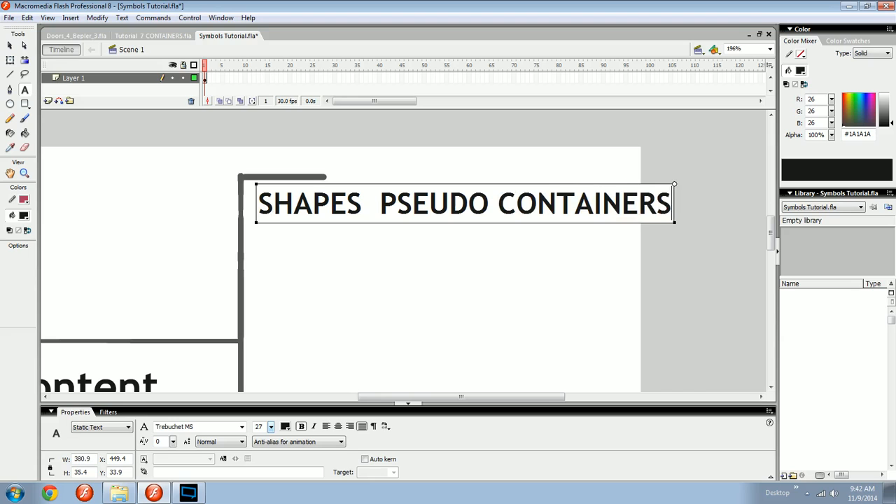
Add CONTAINERS as a third heading on the line and set the whole text block to font size 16.
type("     CAN")
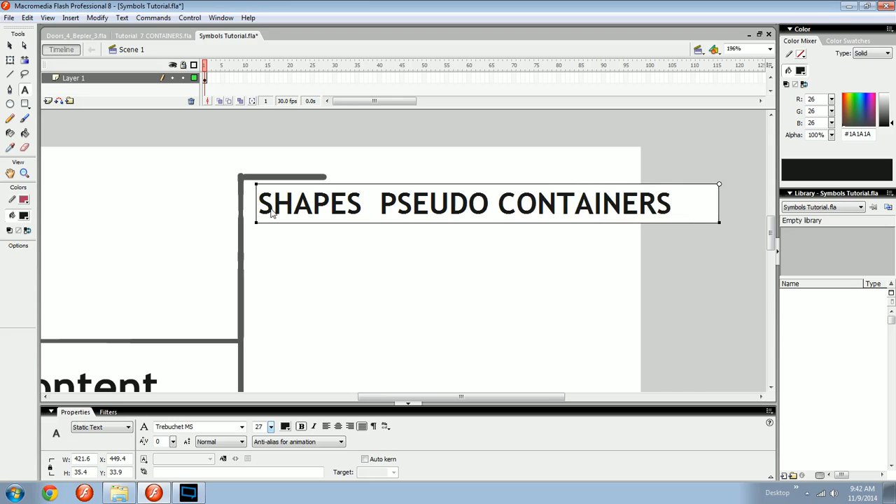
key("BackSpace")
key("BackSpace")
type("ONTA")
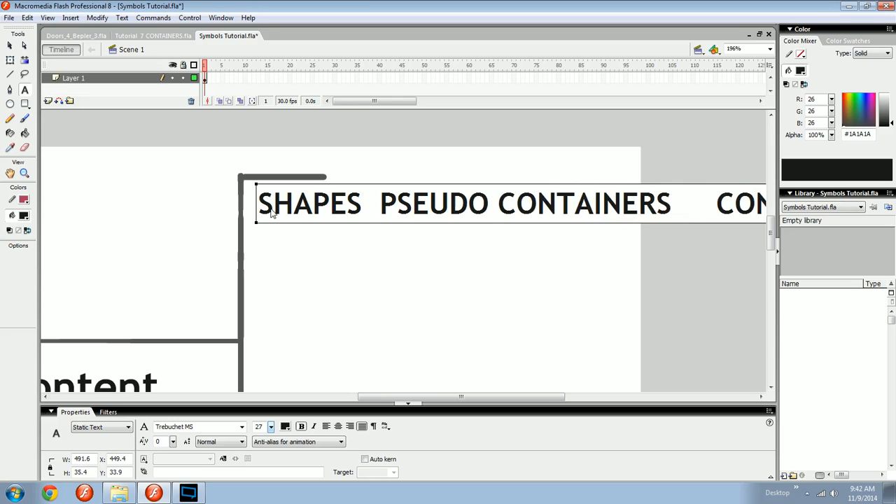
key("ctrl+a")
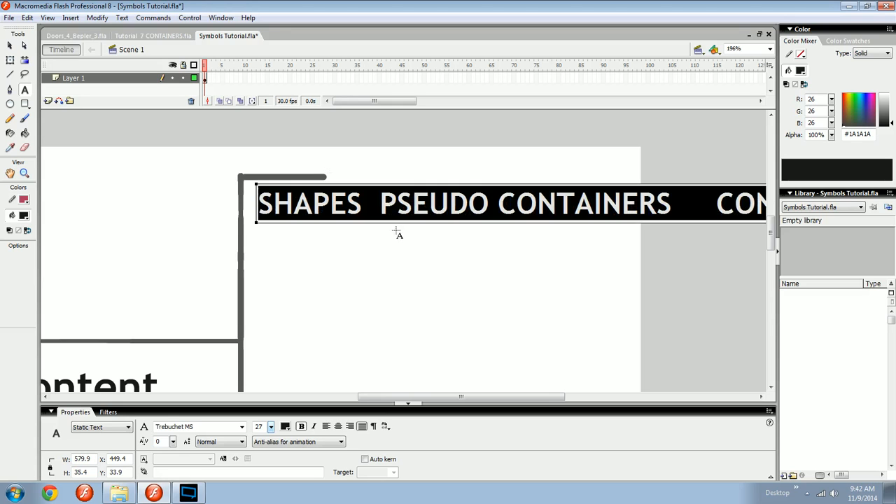
left_click_drag(271, 428, 273, 439)
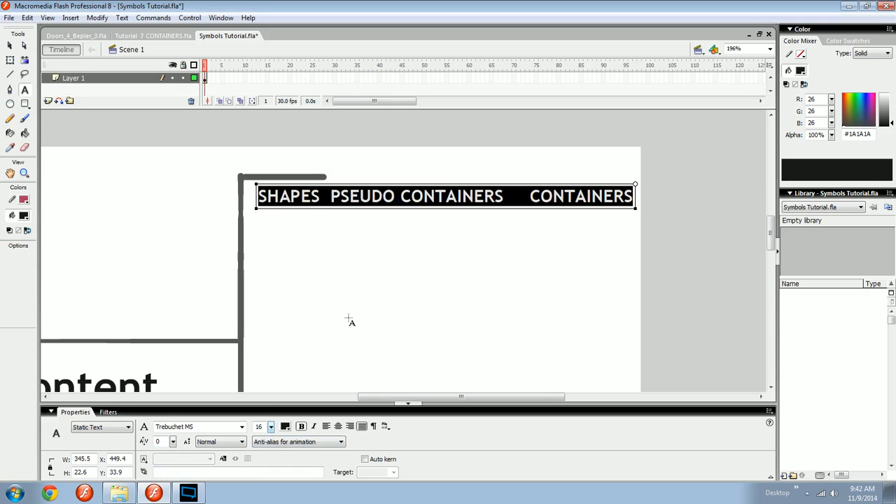
Widen the gap between SHAPES and PSEUDO CONTAINERS, then nudge the heading text slightly left toward the bracket.
left_click(419, 254)
key("v")
key("t")
left_click(325, 196)
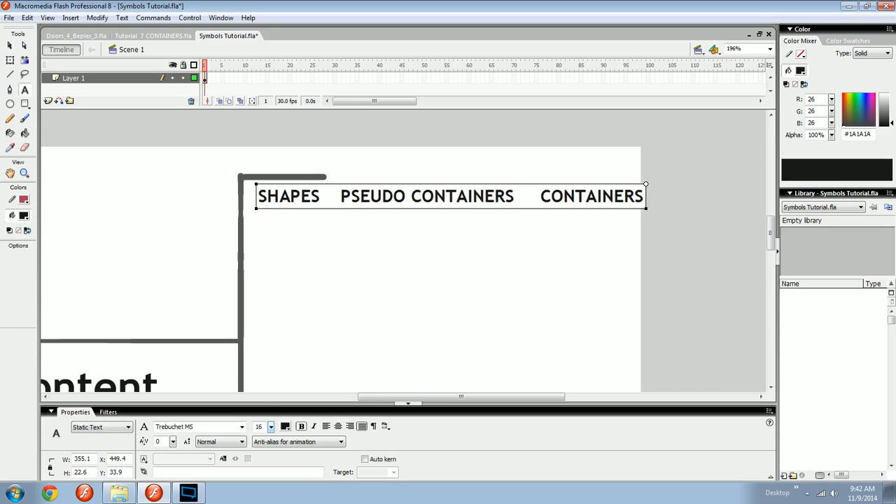
left_click(441, 239)
key("v")
left_click(431, 200)
key("shift+Left")
key("shift+Left")
key("shift+Right")
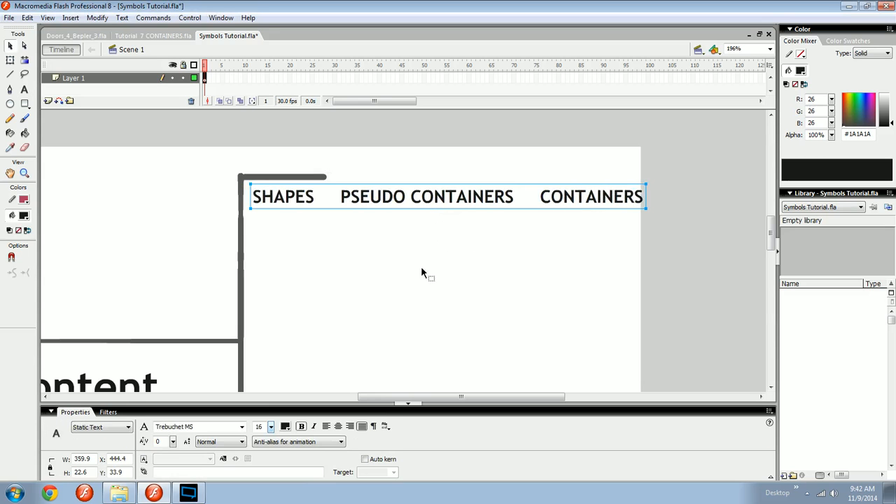
Set the heading text to font size 15 and convert it to a movie clip symbol.
left_click_drag(265, 427, 245, 429)
key("Return")
key("F8")
key("Return")
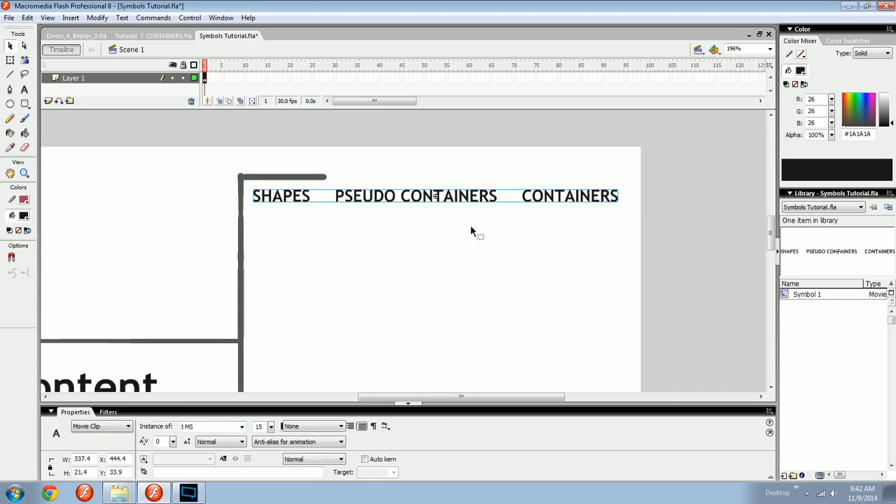
Nudge the headings symbol slightly to the right, away from the bracket, and deselect it.
key("ctrl+minus")
key("ctrl+equal")
left_click_drag(493, 259, 472, 236)
left_click(419, 246)
left_click_drag(414, 232, 414, 233)
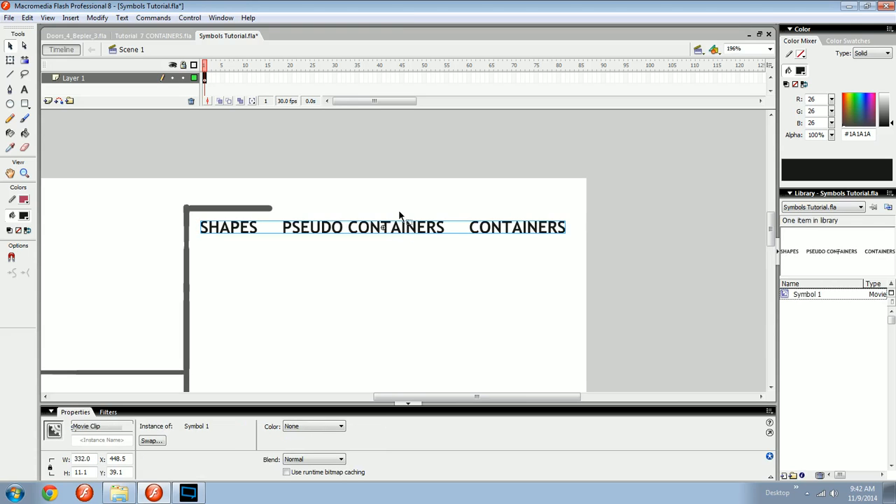
key("Right")
key("Right")
key("Right")
left_click(391, 283)
left_click_drag(391, 283, 414, 224)
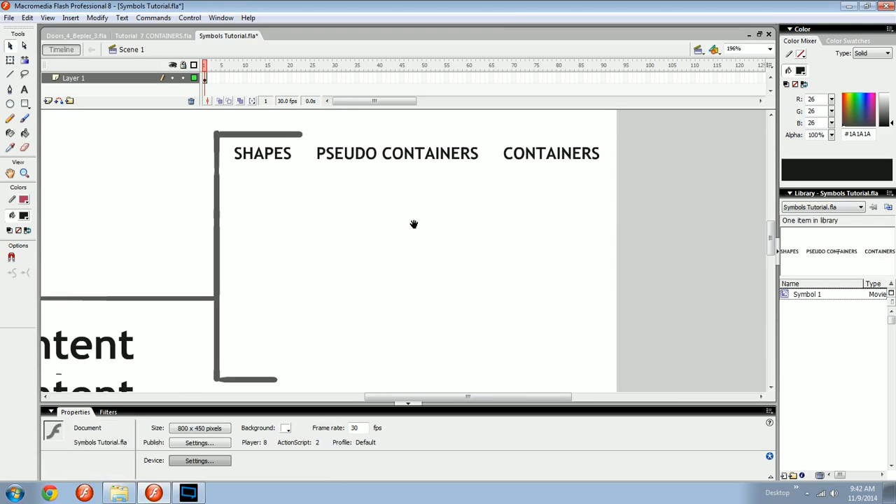
Paint a dashed vertical divider between the SHAPES and PSEUDO CONTAINERS headings with the Brush tool.
left_click_drag(344, 262, 340, 247)
key("b")
left_click_drag(300, 133, 301, 245)
left_click_drag(291, 213, 452, 316)
Paint a closed kidney-shaped outline in red #EB2D2D below SHAPES and fill its interior with the same red.
key("ctrl+=")
left_click(28, 215)
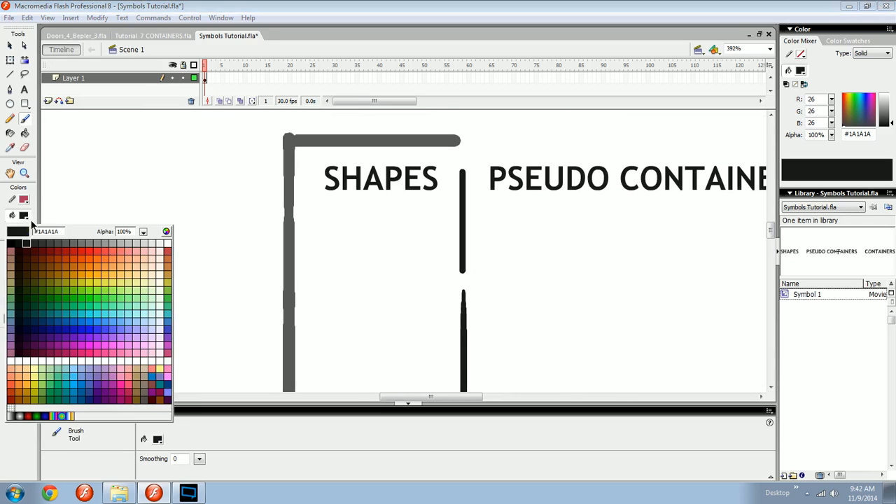
left_click(94, 246)
left_click_drag(359, 228, 337, 196)
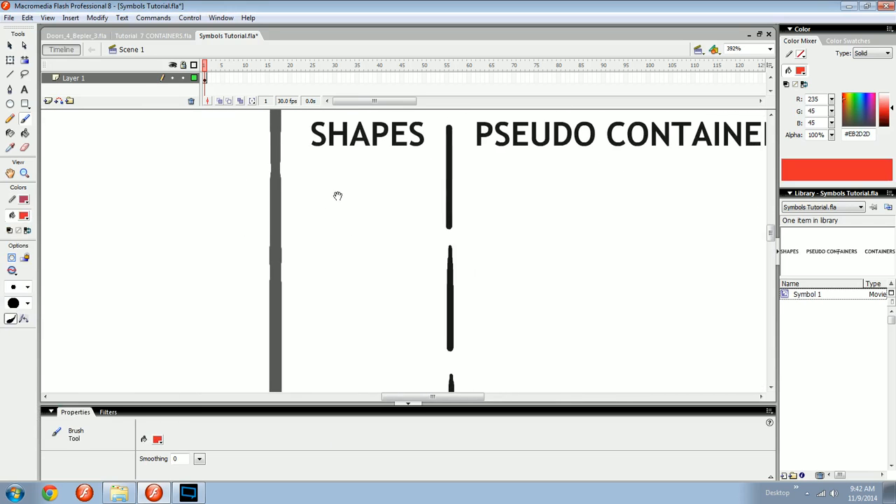
mouse_move(324, 166)
left_mouse_down()
mouse_move(402, 259)
mouse_move(347, 165)
mouse_move(318, 168)
left_mouse_up()
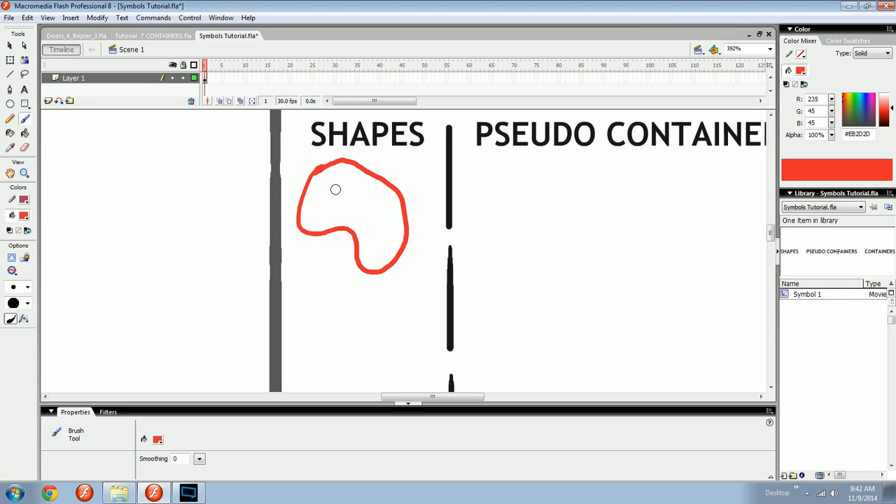
key("k")
left_click(354, 210)
left_click_drag(364, 218, 360, 227)
key("ctrl+minus")
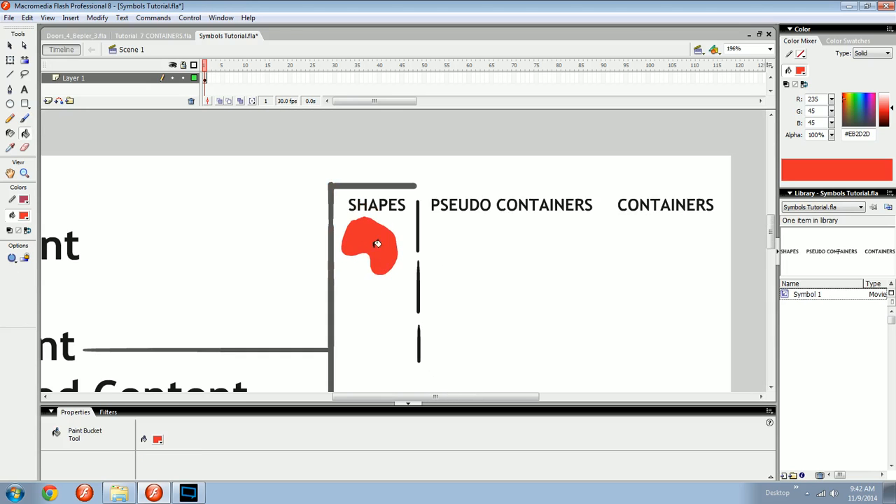
Draw a dashed diagonal line in blue #2D8DEB below the red shape in the SHAPES column.
left_click_drag(379, 297, 373, 245)
key("b")
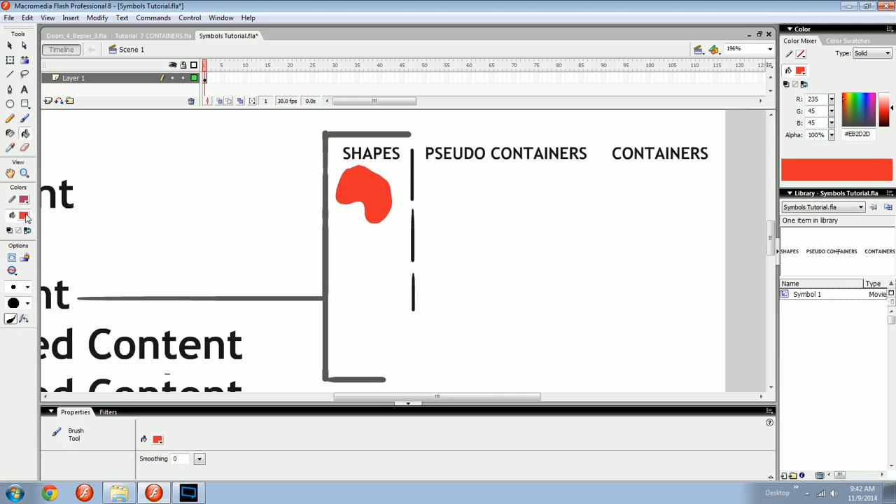
key("n")
left_click(23, 199)
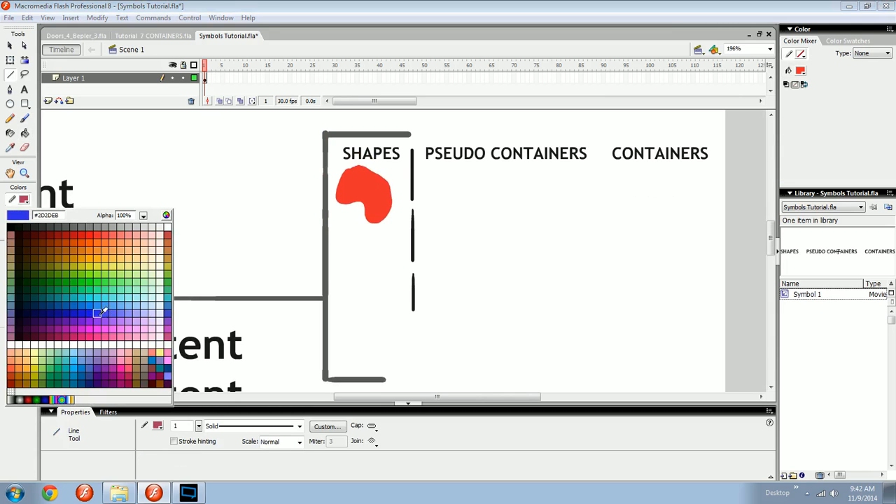
left_click(97, 303)
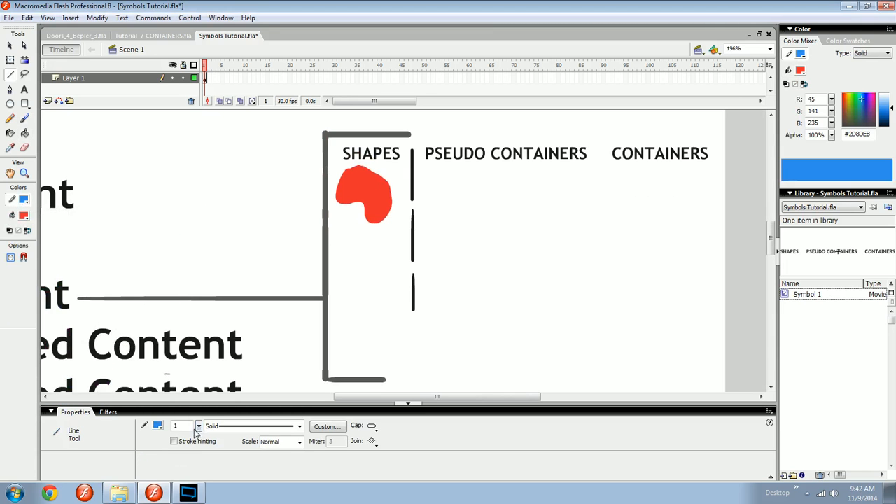
left_click(252, 425)
left_click(236, 406)
left_click_drag(340, 228, 377, 342)
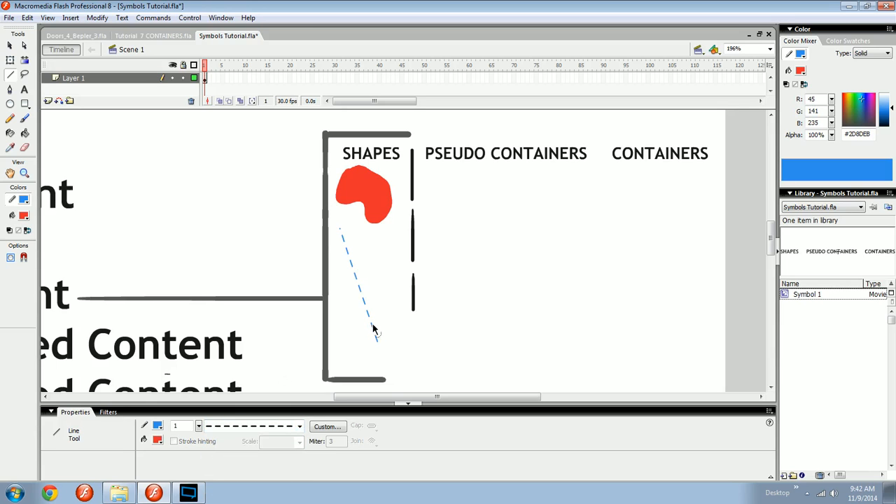
Set the dashed blue line's stroke thickness to 3.
key("v")
left_click(376, 337)
key("v")
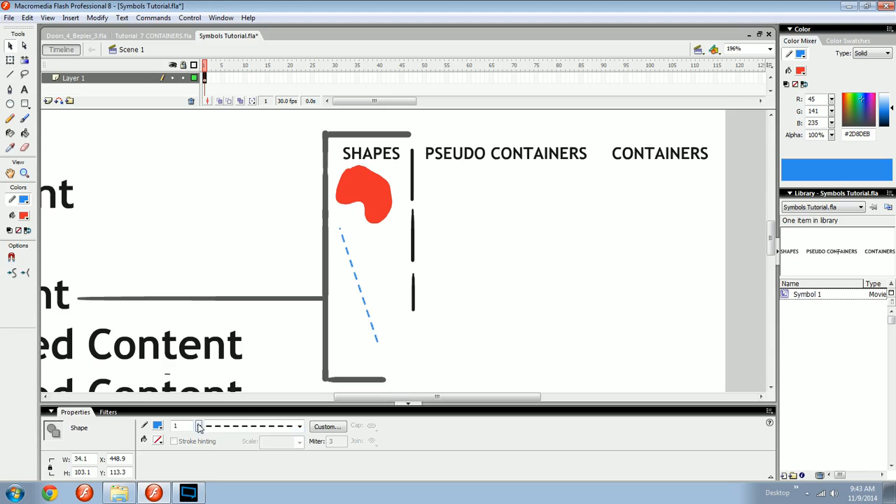
left_click(386, 310)
key("ctrl+equal")
left_click_drag(390, 316, 394, 365)
left_click_drag(320, 336, 317, 266)
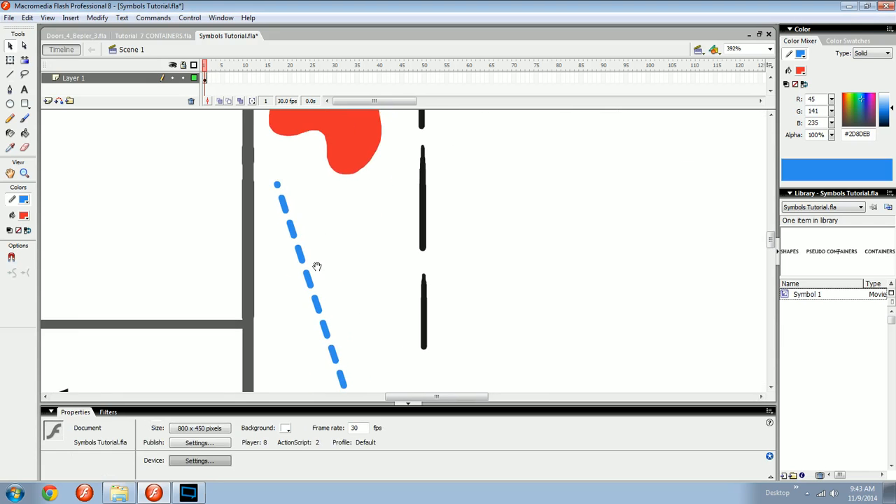
Draw a red circle about 34 px wide with a blue outline beside the dashed line and make its outline solid.
left_click(10, 104)
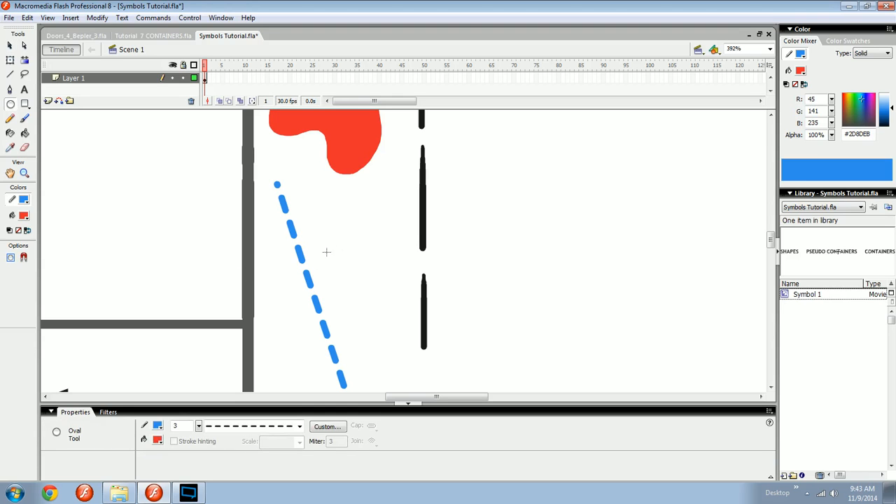
left_click_drag(343, 242, 378, 206)
key("v")
double_click(389, 226)
left_click(157, 426)
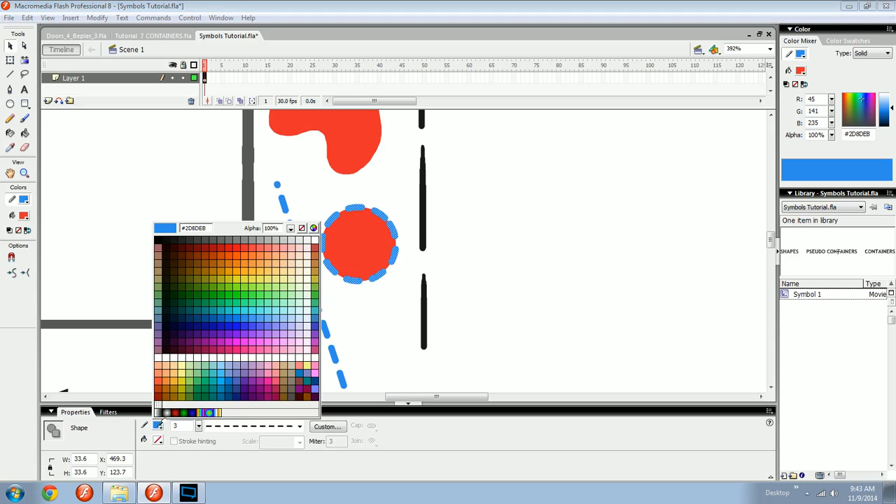
left_click(264, 425)
left_click(252, 446)
left_click(497, 288)
key("ctrl+minus")
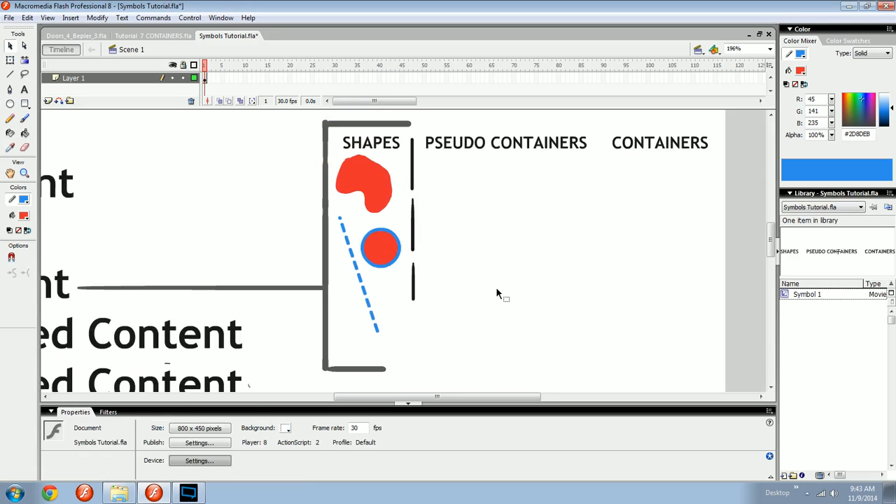
Bend the dashed blue line in the SHAPES column into a slight curve.
left_click(350, 237)
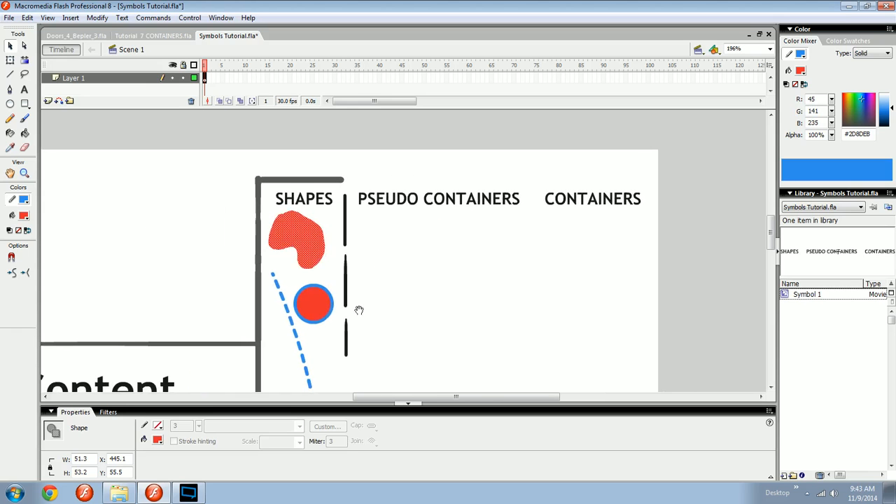
left_click(316, 306)
left_click(360, 290)
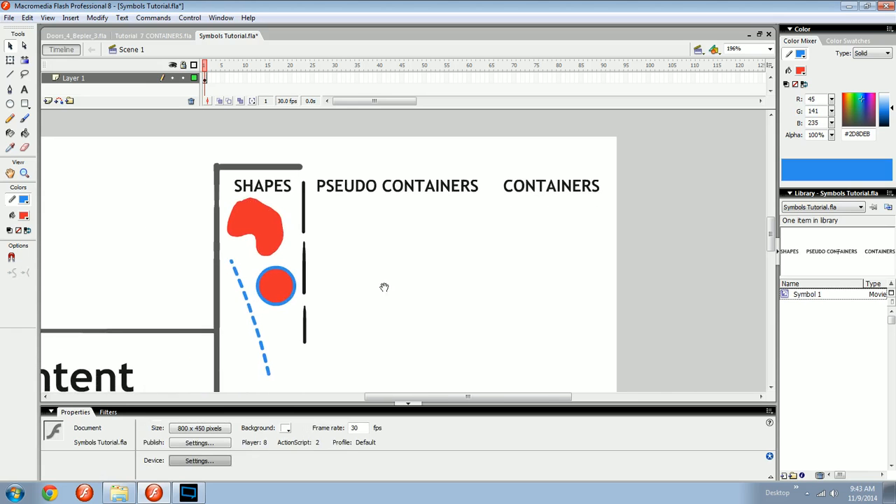
Add a text block reading TEXT below the PSEUDO CONTAINERS heading.
left_click_drag(382, 270, 302, 246)
key("ctrl+=")
key("t")
left_click(294, 253)
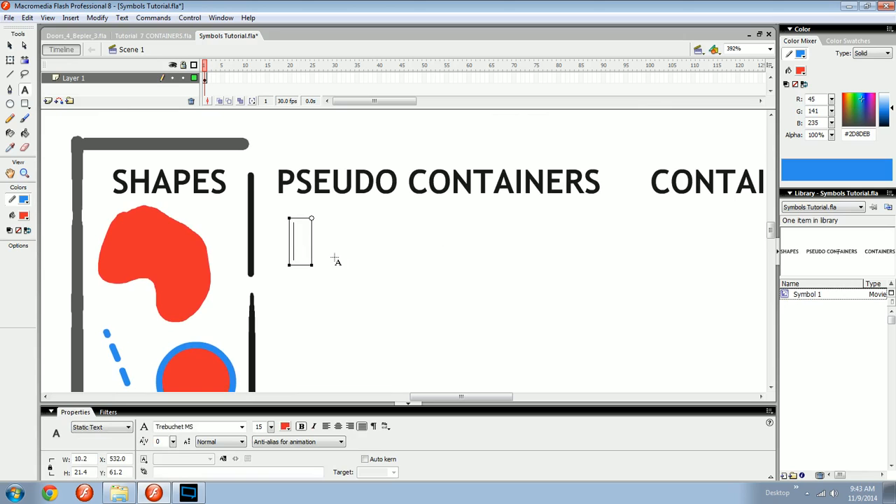
type("TEXT")
Recolour the word TEXT pink and enlarge its font size.
key("ctrl+a")
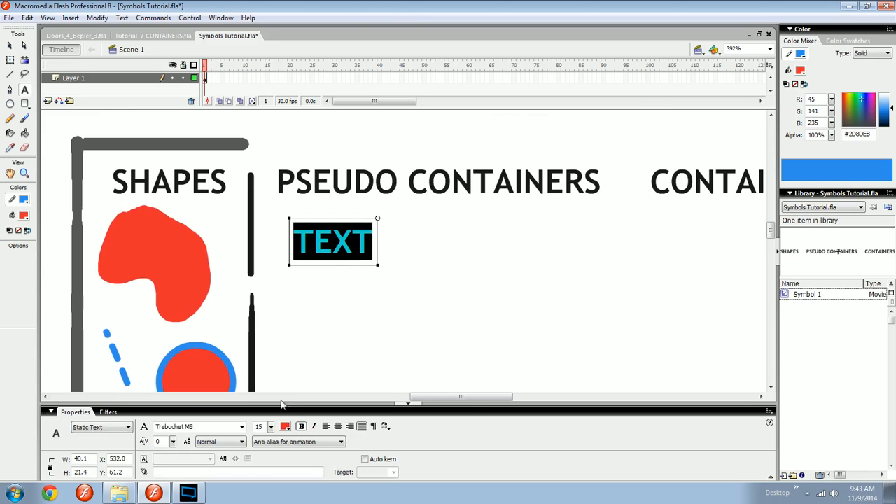
left_click(285, 428)
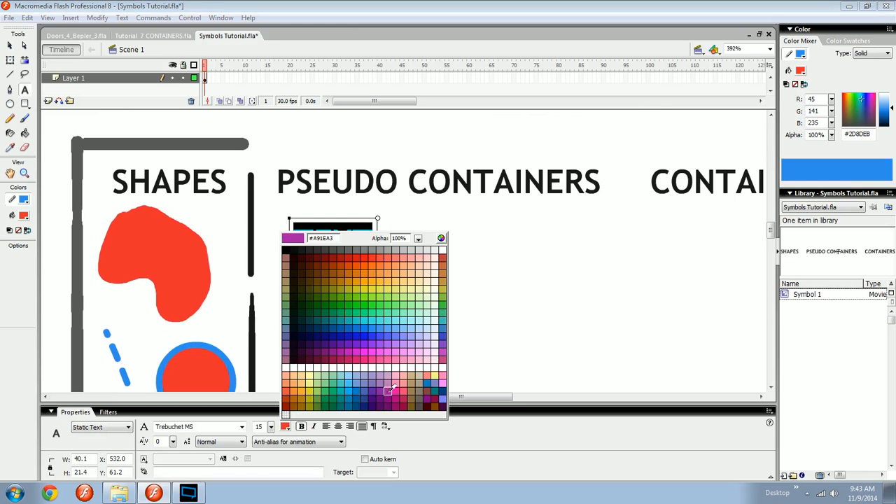
left_click(406, 385)
left_click_drag(271, 427, 301, 383)
left_click(301, 380)
key("v")
key("ctrl+minus")
left_click_drag(378, 317, 576, 301)
key("ctrl+equal")
key("b")
left_click_drag(336, 185, 449, 184)
key("ctrl+z")
left_click_drag(440, 223, 408, 225)
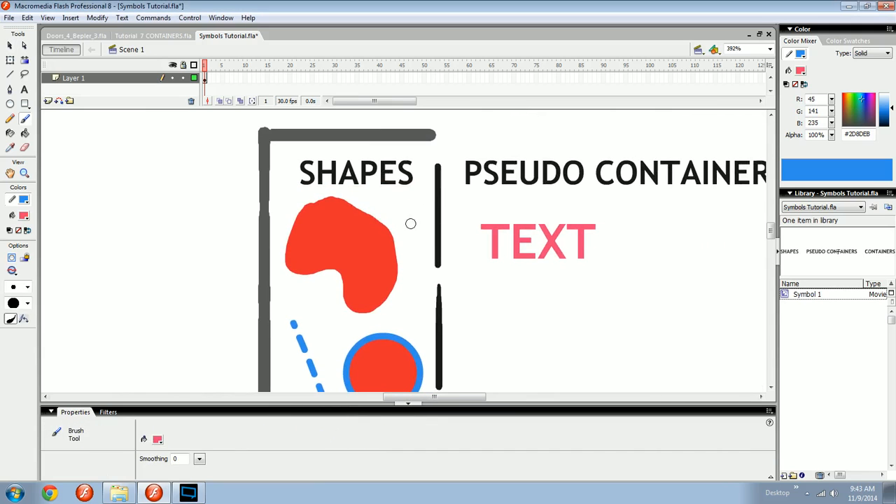
key("v")
left_click_drag(417, 231, 405, 284)
key("ctrl+equal")
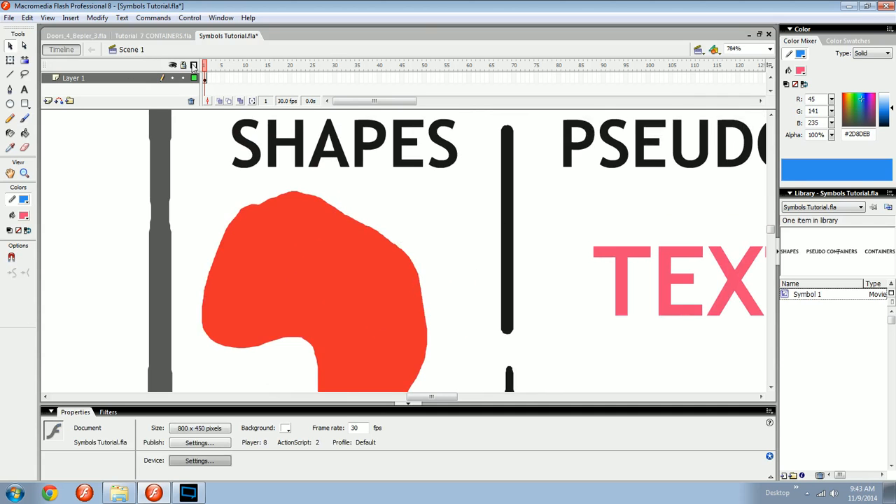
left_click_drag(342, 261, 478, 261)
key("ctrl+minus")
key("ctrl+minus")
mouse_move(331, 277)
left_mouse_down()
mouse_move(476, 255)
mouse_move(516, 223)
left_mouse_up()
Brush a pink numeral 1 above the frame over the SHAPES heading.
key("b")
left_click_drag(252, 262, 350, 262)
left_click_drag(432, 270, 277, 290)
key("ctrl+equal")
mouse_move(477, 236)
left_mouse_down()
mouse_move(304, 294)
mouse_move(402, 255)
mouse_move(385, 225)
mouse_move(431, 337)
left_mouse_up()
left_click_drag(368, 180, 369, 206)
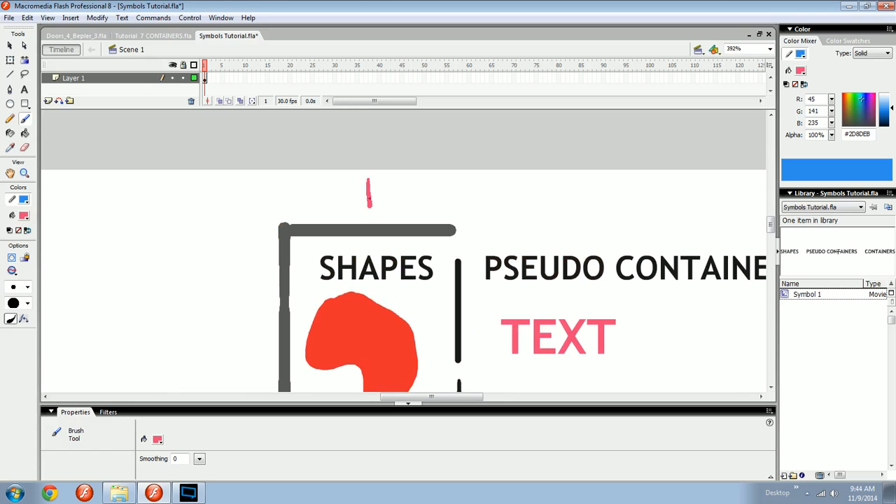
left_click_drag(350, 235, 430, 228)
Brush pink numerals 1, 2 and 3 beside Scene, Content and the first Nested Content line, plus a wavy stroke below them.
key("ctrl+minus")
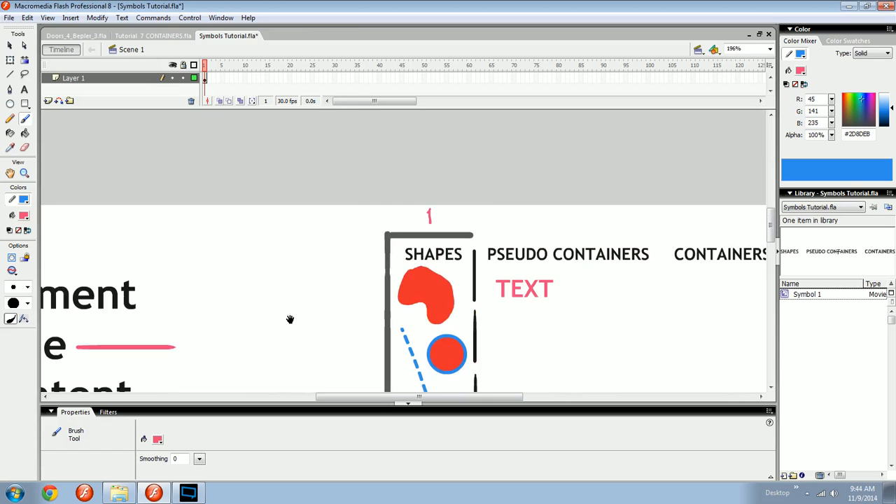
left_click_drag(290, 320, 402, 234)
left_click_drag(278, 264, 501, 229)
left_click_drag(264, 209, 267, 230)
left_click_drag(279, 270, 291, 284)
left_click_drag(294, 324, 287, 343)
mouse_move(304, 352)
left_mouse_down()
mouse_move(300, 300)
mouse_move(313, 384)
left_mouse_up()
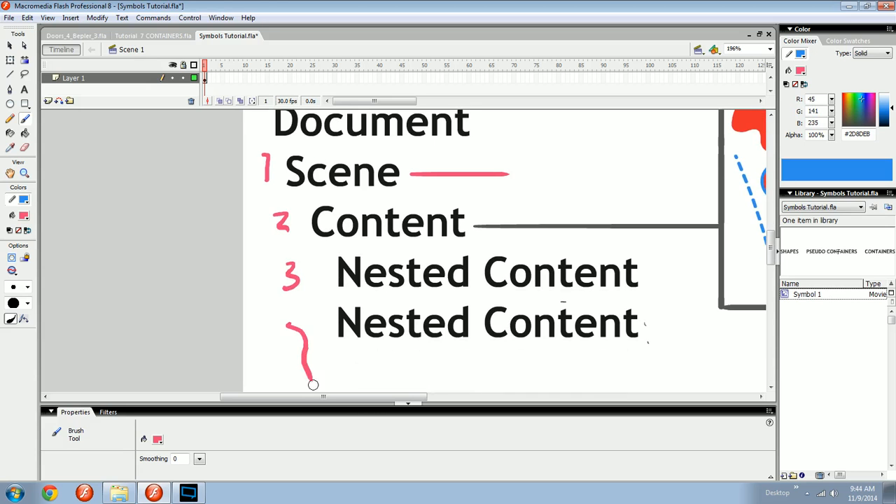
Split an upper corner piece about 19 by 21 px off the red blob under SHAPES and move it away to the right.
left_click_drag(574, 122, 366, 268)
left_click_drag(584, 242, 463, 293)
key("ctrl+equal")
mouse_move(499, 343)
left_mouse_down()
mouse_move(372, 206)
mouse_move(372, 193)
left_mouse_up()
key("ctrl+equal")
left_click_drag(404, 243, 471, 295)
mouse_move(380, 212)
left_mouse_down()
mouse_move(472, 300)
mouse_move(452, 267)
left_mouse_up()
key("ctrl+z")
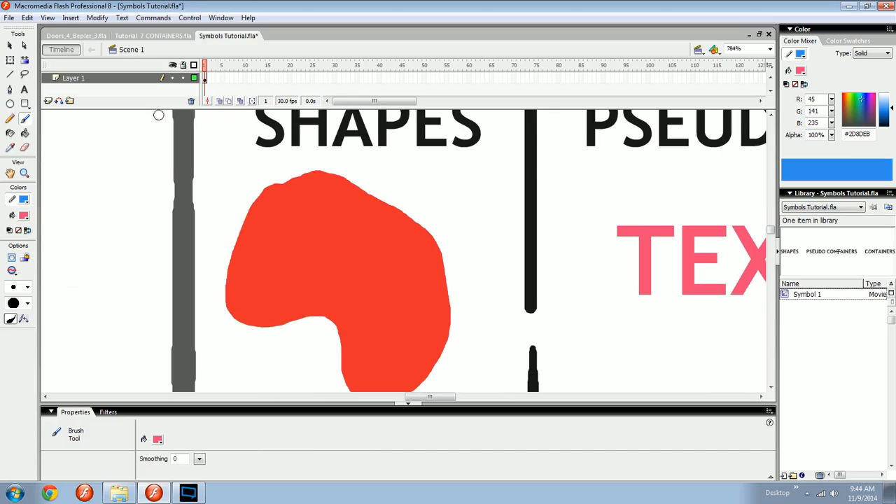
left_click(9, 46)
mouse_move(458, 193)
left_mouse_down()
mouse_move(374, 280)
mouse_move(459, 215)
mouse_move(363, 281)
left_mouse_up()
left_click_drag(394, 254, 472, 245)
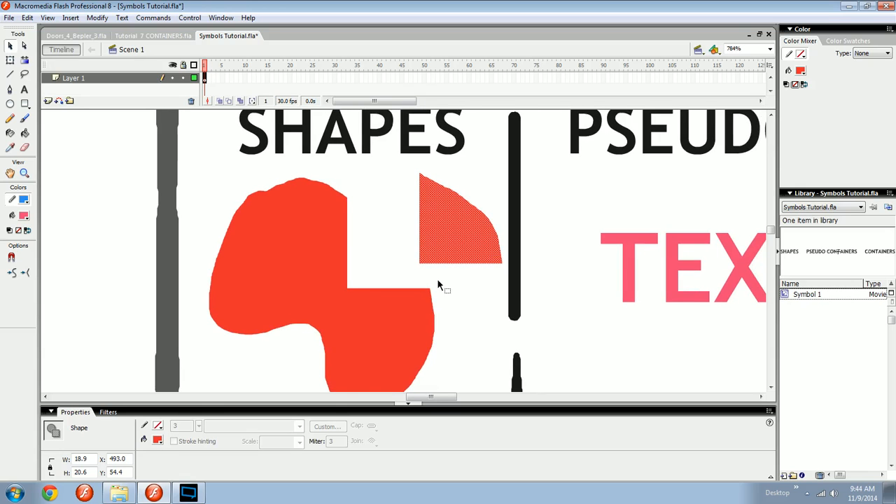
left_click(435, 276)
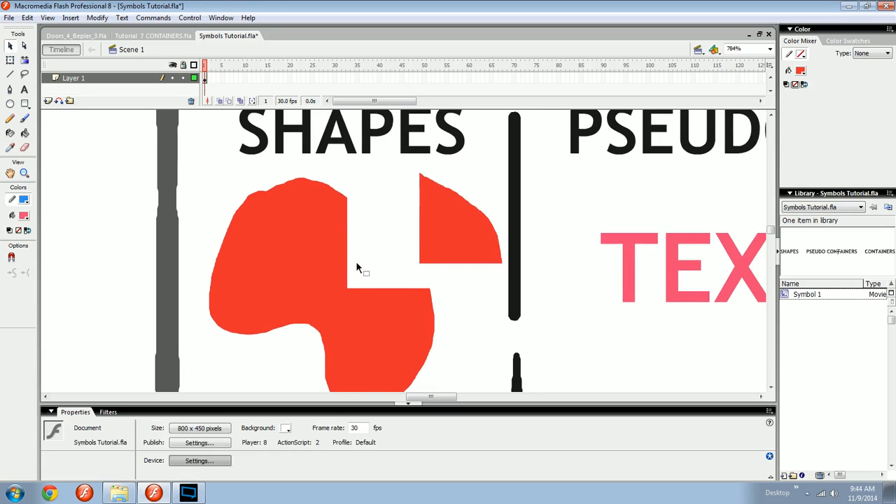
Shift a rectangular strip of the red blob to the right and erase a diagonal band across the blob's upper part.
left_click_drag(320, 252, 225, 265)
left_click_drag(284, 247, 346, 254)
left_click(389, 231)
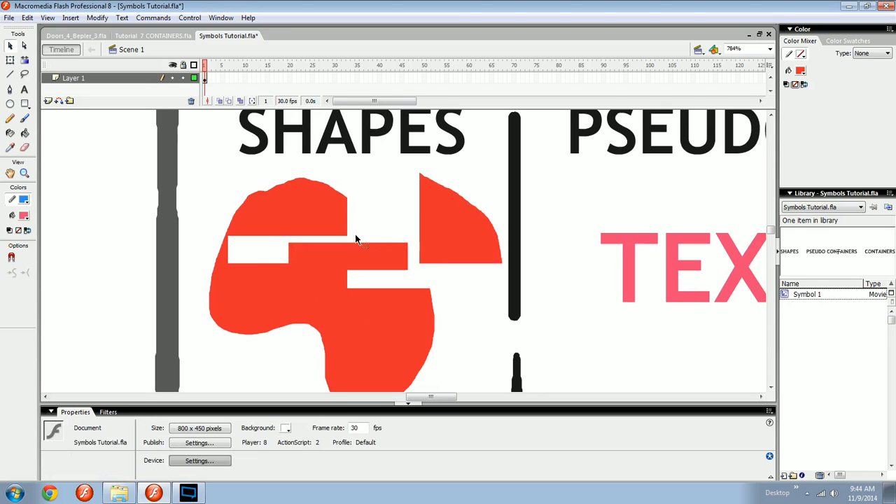
key("e")
mouse_move(349, 209)
left_mouse_down()
mouse_move(285, 248)
mouse_move(383, 267)
left_mouse_up()
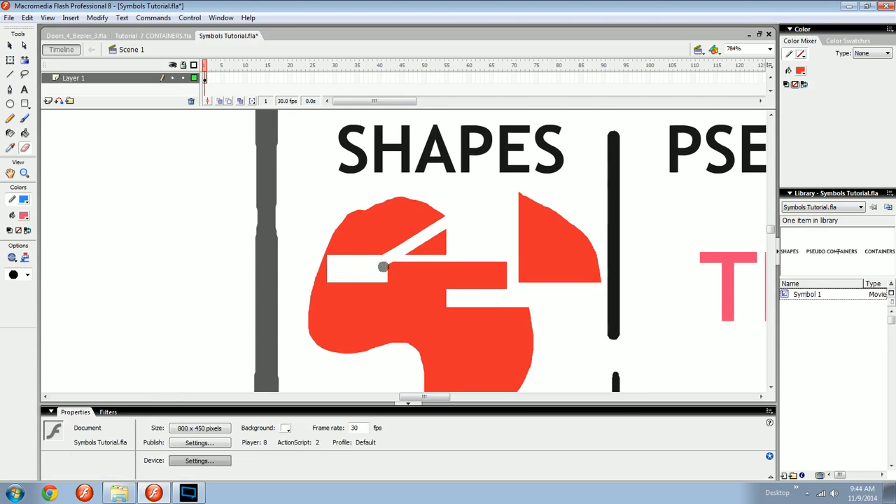
Delete a section of the dashed blue line and a rectangular notch from the top of the outlined red circle.
scroll(383, 267, "down", 5)
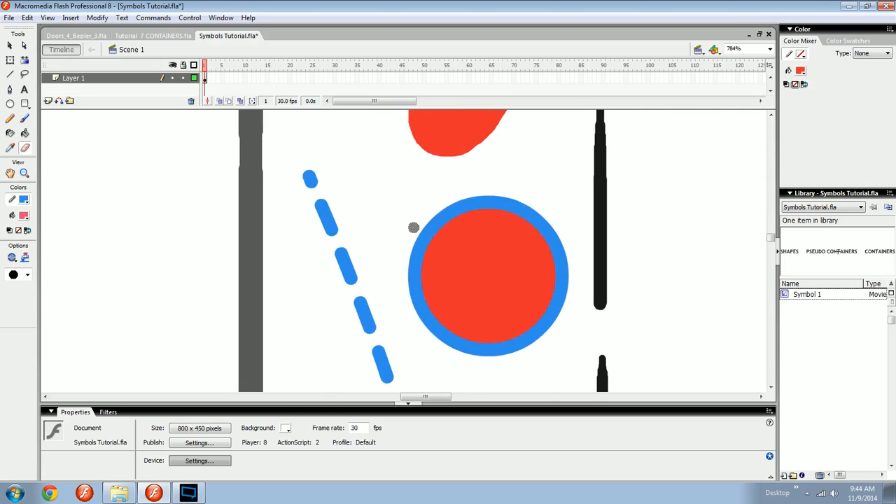
key("v")
mouse_move(353, 254)
left_mouse_down()
mouse_move(362, 244)
mouse_move(312, 274)
mouse_move(331, 256)
left_mouse_up()
left_click_drag(364, 208, 306, 313)
key("Delete")
left_click_drag(360, 294, 405, 313)
key("ctrl+minus")
key("Delete")
Select the TEXT block and the main part of the red blob in turn to compare their selections.
left_click_drag(556, 196, 374, 252)
left_click_drag(439, 302, 373, 224)
left_click_drag(509, 271, 456, 274)
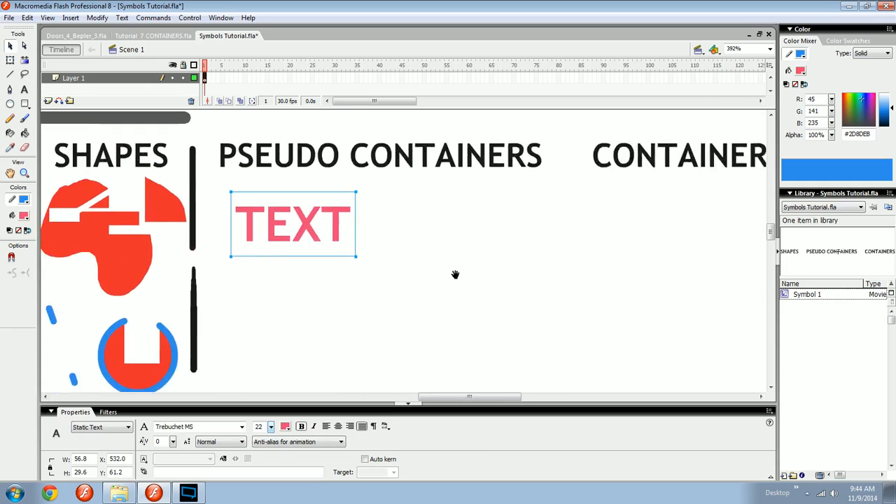
key("ctrl+minus")
left_click(301, 195)
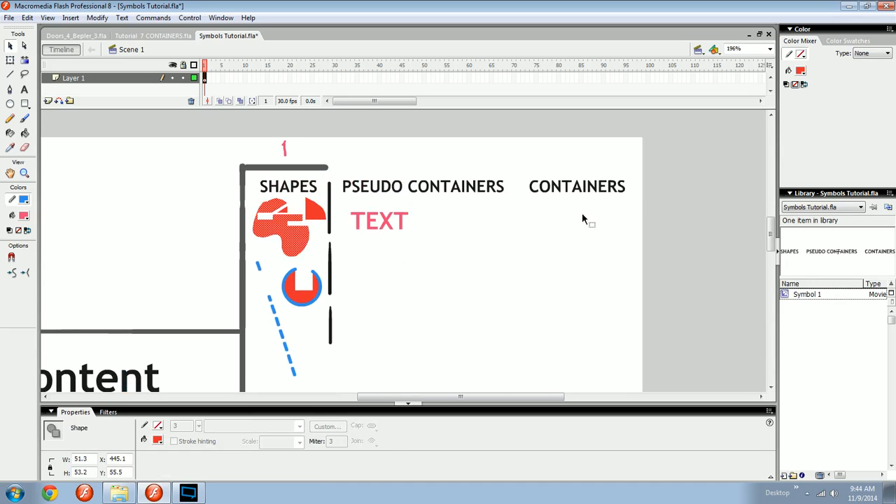
Brush a dark grey (#535353) vertical dash between the PSEUDO CONTAINERS and CONTAINERS headings.
key("b")
left_click(24, 216)
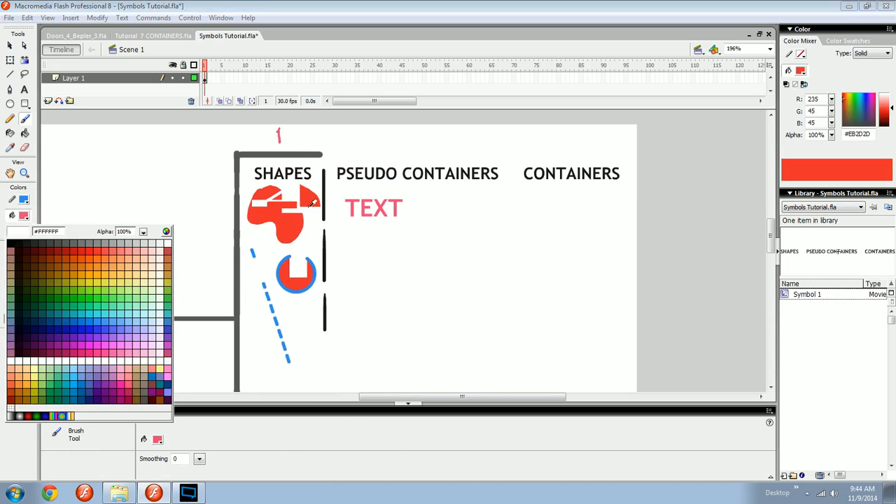
left_click(332, 184)
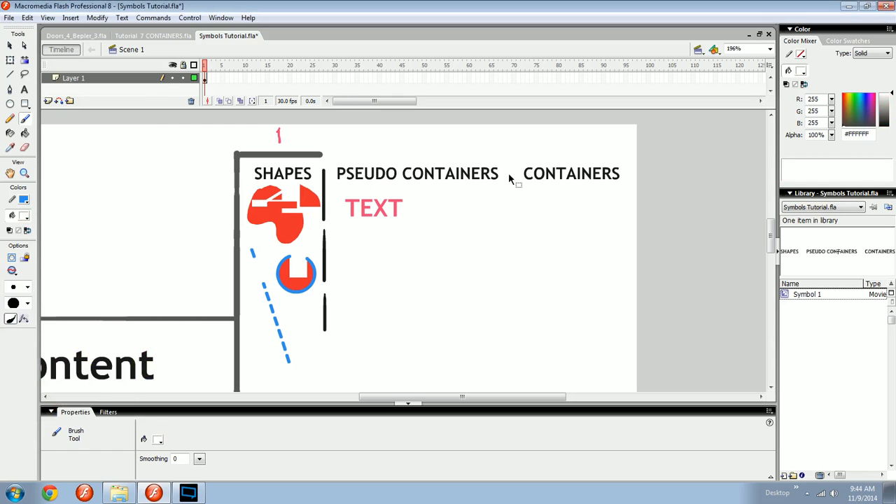
left_click(24, 215)
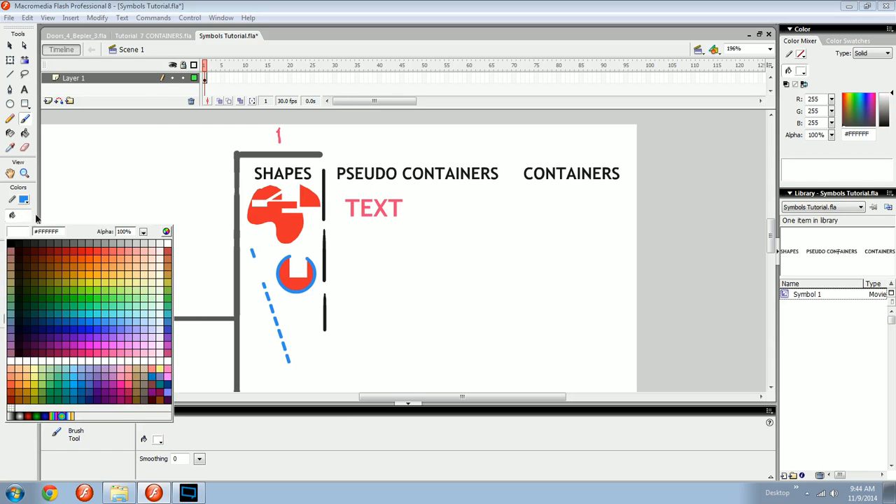
left_click(324, 181)
left_click_drag(510, 172, 511, 211)
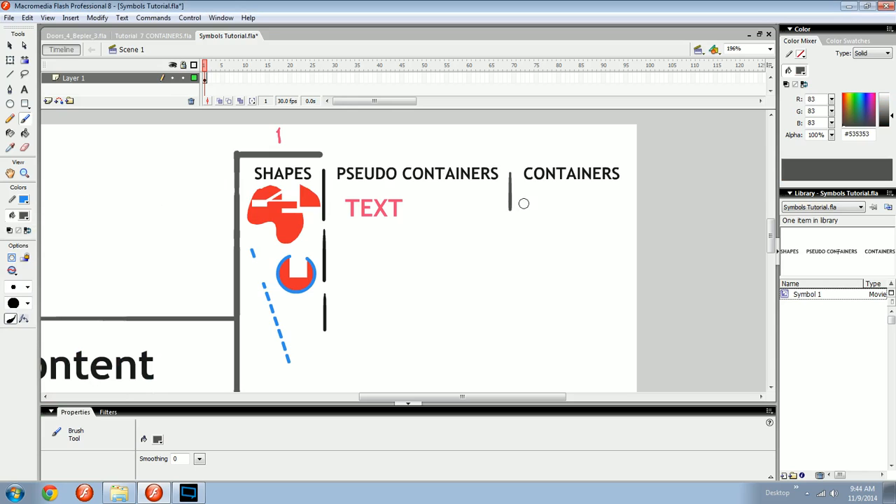
Refill the new divider dash with a darker grey and brush further dashes beneath it to extend the divider.
left_click(882, 124)
key("k")
left_click(511, 190)
key("b")
left_click_drag(509, 223, 511, 359)
key("v")
left_click(514, 266)
left_click(514, 283)
key("alt+space")
key("Escape")
Marquee-select the lower part of the red blob and try the same on the TEXT block to compare how each selects.
key("ctrl+equal")
left_click_drag(443, 259, 464, 279)
left_click_drag(250, 289, 196, 243)
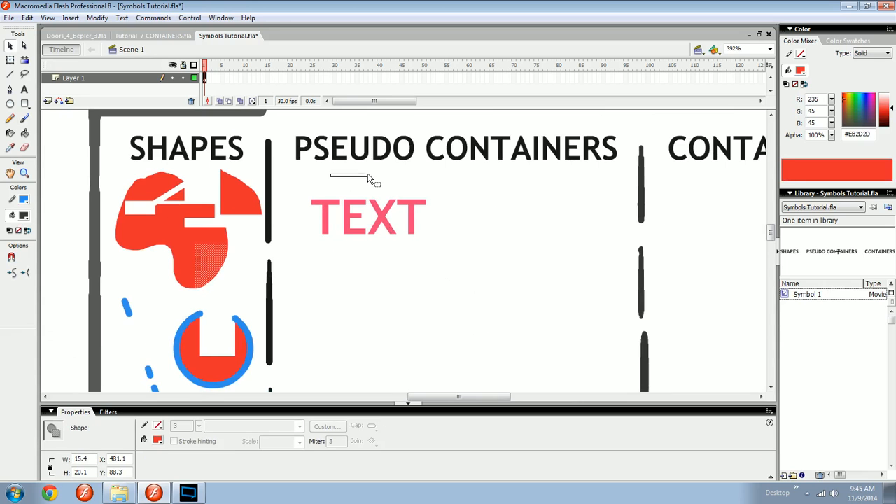
left_click_drag(368, 177, 371, 179)
left_click(345, 225)
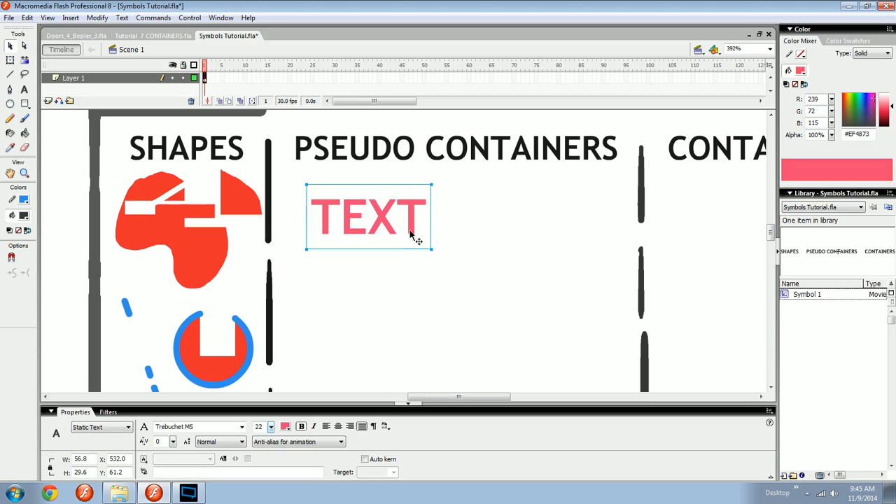
left_click(476, 243)
Set the brush's fill colour to dark teal (#376D73).
key("b")
left_click(859, 114)
left_click_drag(891, 106, 890, 116)
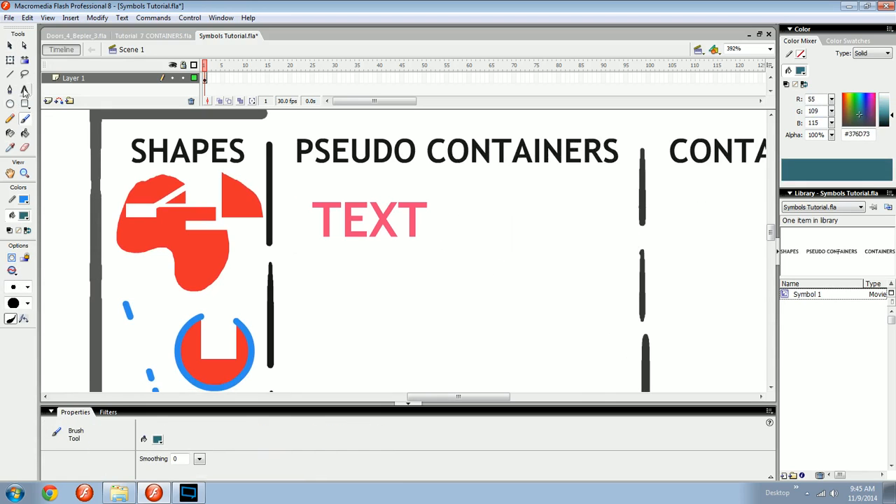
Examine the options of the Line, Text, Oval, Pencil and Paint Bucket tools.
left_click(10, 74)
left_click(24, 89)
left_click(10, 104)
left_click(10, 118)
left_click(23, 133)
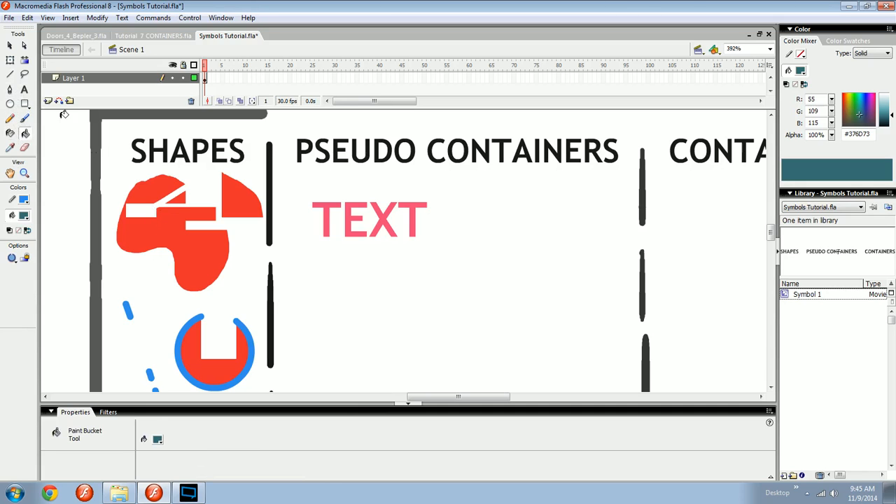
left_click(24, 90)
left_click(10, 74)
left_click(12, 44)
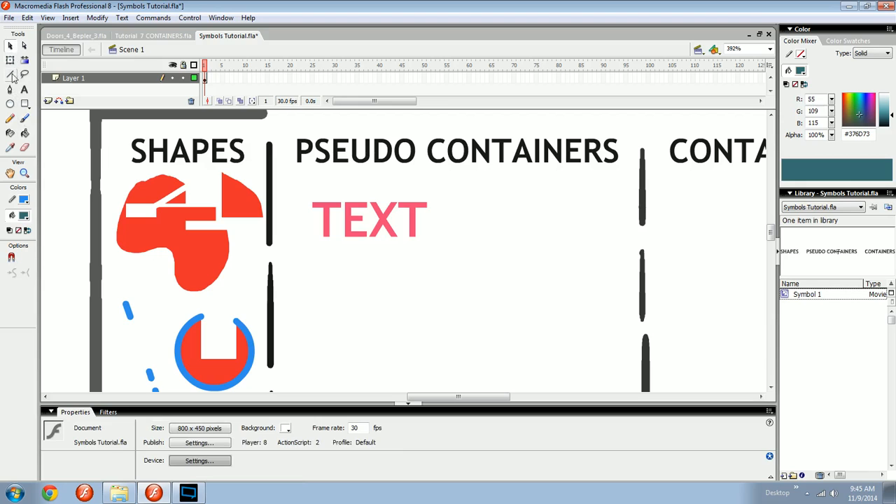
Brush a dark teal diagonal stroke about 35 by 34 px below the word TEXT as a drawing object.
left_click(25, 119)
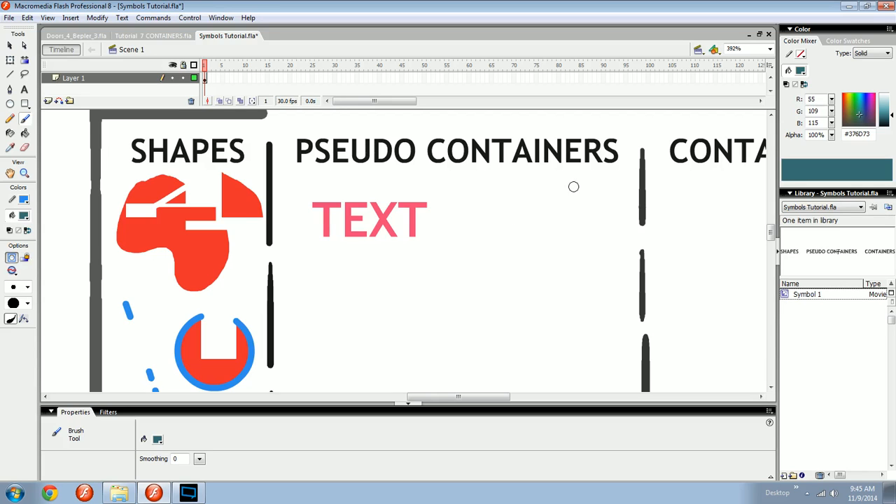
left_click_drag(317, 265, 411, 336)
key("ctrl+z")
left_click(11, 257)
left_click_drag(297, 263, 366, 326)
key("z")
left_click_drag(283, 346, 390, 254)
key("space")
mouse_move(398, 283)
left_mouse_down()
mouse_move(372, 310)
mouse_move(324, 278)
mouse_move(383, 283)
left_mouse_up()
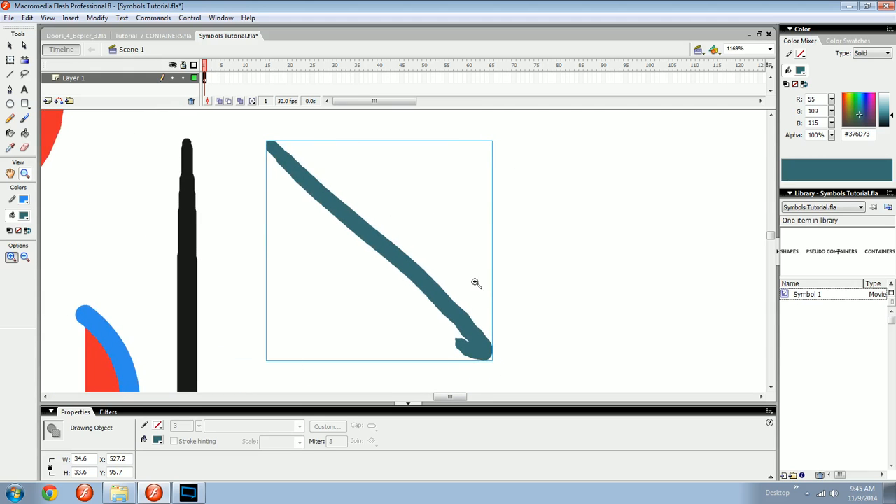
key("b")
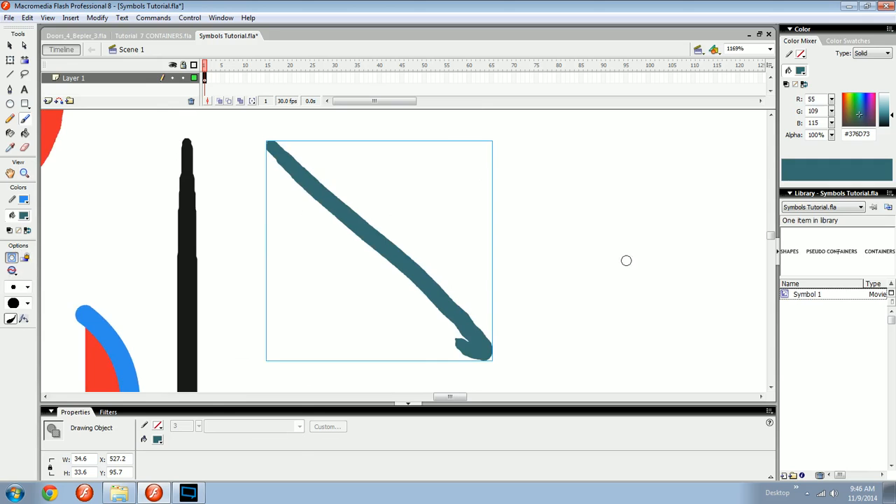
left_click_drag(553, 278, 376, 290)
left_click_drag(483, 187, 398, 299)
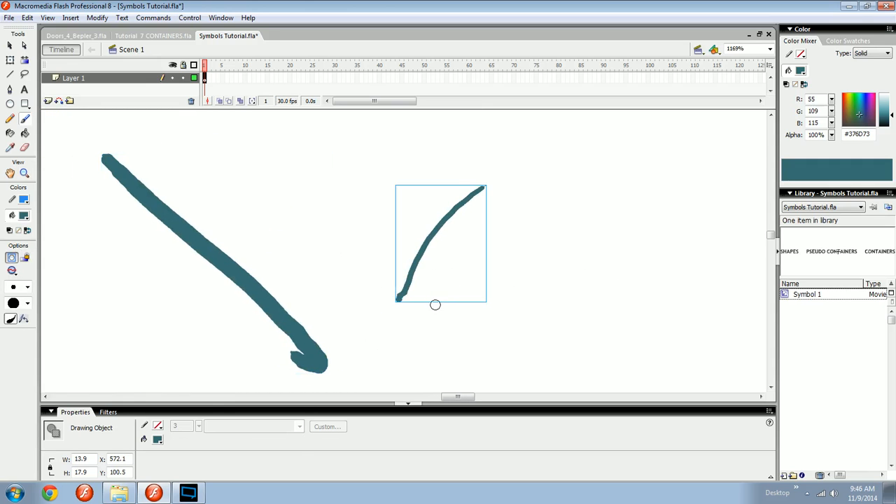
key("ctrl+z")
left_click_drag(369, 314, 421, 315)
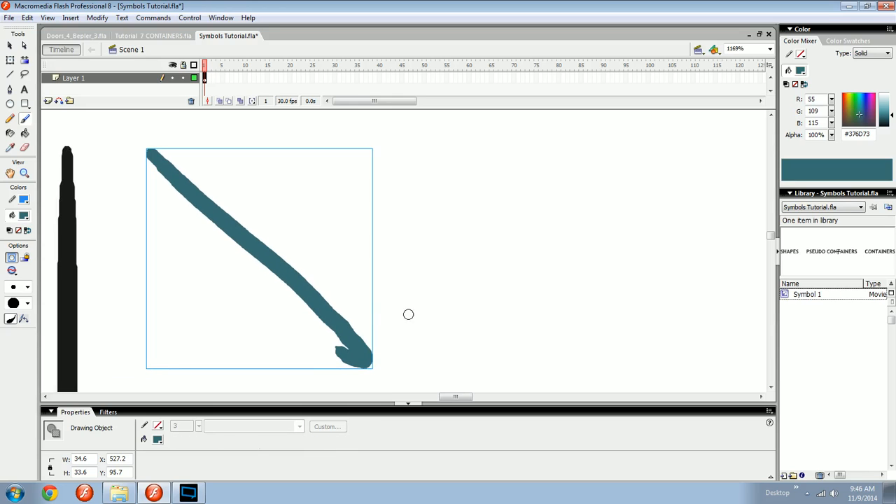
Nudge the teal stroke's drawing object right and up to X 532.7, Y 93.5.
key("v")
key("Right")
key("Right")
key("Right")
key("Up")
key("Up")
key("Up")
key("Up")
key("Right")
key("Right")
key("Right")
key("shift+Right")
key("shift+Right")
key("shift+Up")
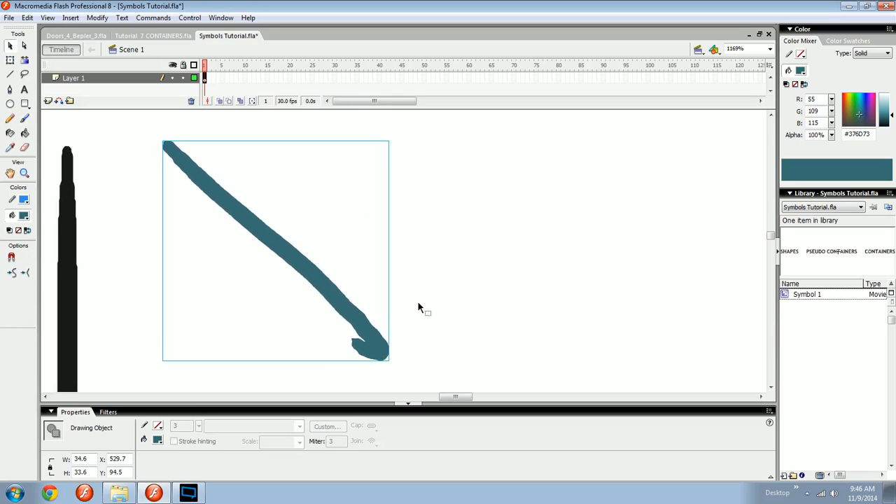
key("Up")
key("Up")
key("Up")
key("Up")
key("Right")
key("Right")
key("Right")
key("Down")
key("Down")
key("Down")
left_click_drag(455, 283, 385, 312)
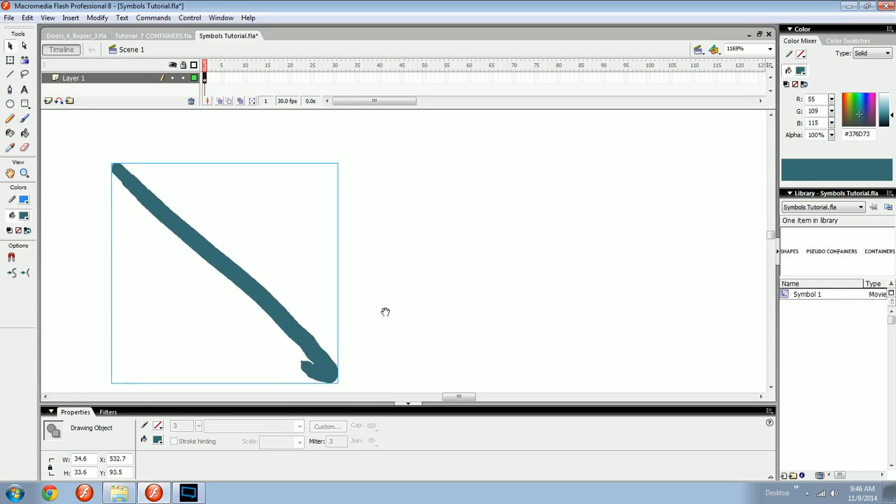
key("ctrl+minus")
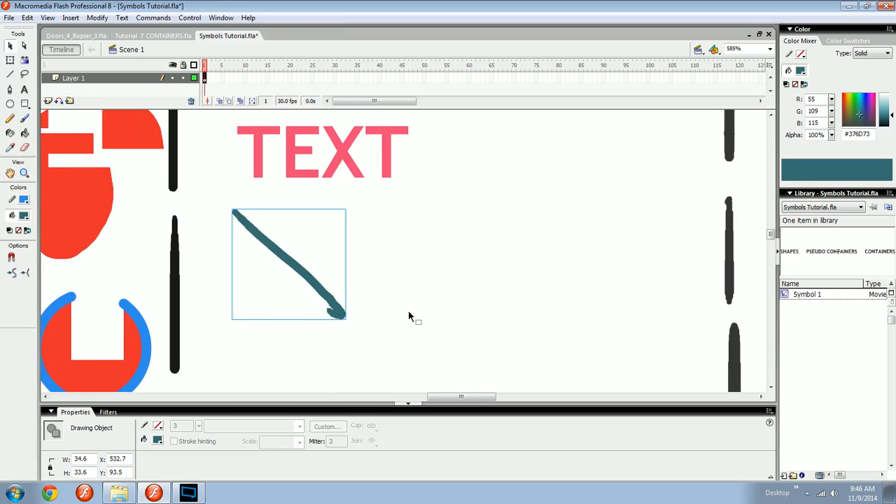
Nudge the teal stroke's drawing object to X 538.4, Y 97.3.
key("Up")
key("Up")
key("Left")
key("Down")
key("Right")
key("Up")
key("Left")
key("Left")
key("Down")
key("Up")
key("Right")
key("Left")
key("Up")
key("shift+Up")
key("shift+Down")
key("shift+Up")
key("shift+Down")
key("shift+Up")
key("shift+Up")
key("Right")
key("Down")
key("Right")
key("Right")
key("Down")
key("Down")
key("Right")
key("Down")
key("Down")
key("Right")
left_click_drag(412, 313, 388, 321)
key("shift+Up")
key("shift+Up")
key("shift+Up")
key("shift+Down")
key("shift+Down")
key("shift+Down")
key("shift+Left")
mouse_move(364, 300)
left_mouse_down()
mouse_move(298, 308)
mouse_move(346, 366)
mouse_move(380, 316)
mouse_move(357, 318)
left_mouse_up()
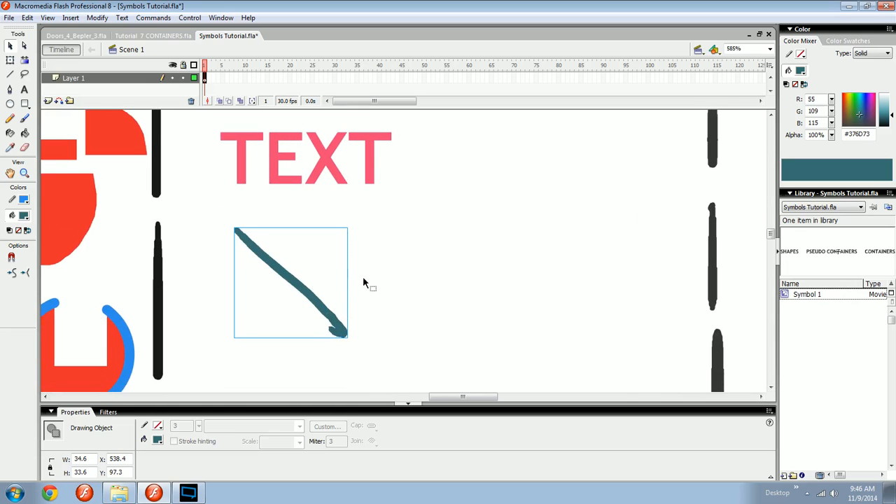
Reshape the raw red shape by bending its lower right edge into a bulge and pulling two thin spikes from its lower end.
mouse_move(403, 300)
left_mouse_down()
mouse_move(496, 285)
mouse_move(444, 296)
left_mouse_up()
key("b")
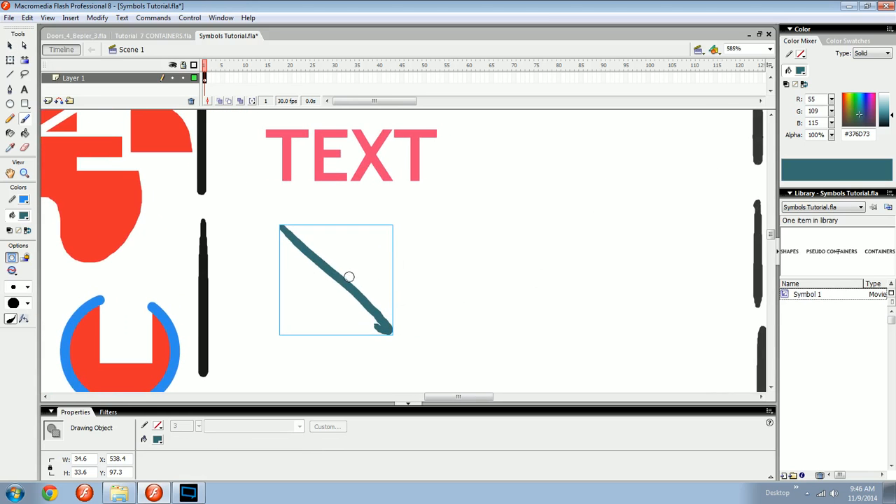
left_click_drag(357, 291, 529, 278)
key("v")
left_click_drag(315, 193, 287, 240)
left_click(302, 223)
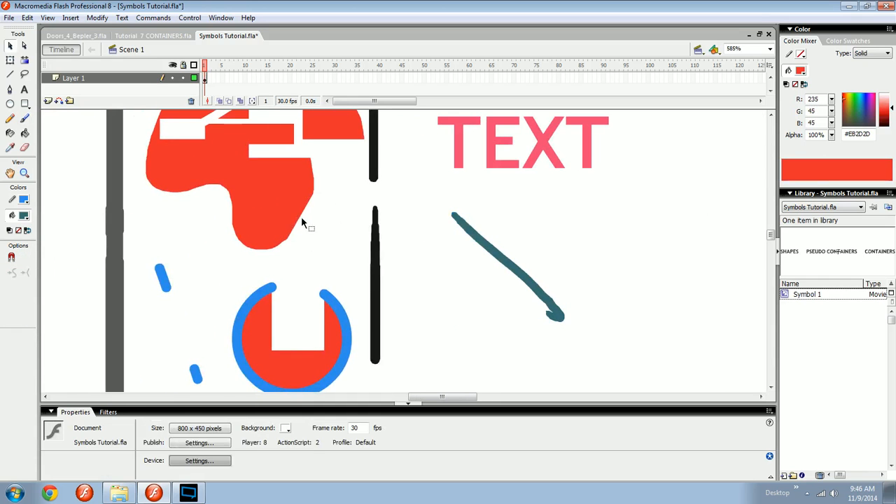
left_click(305, 223)
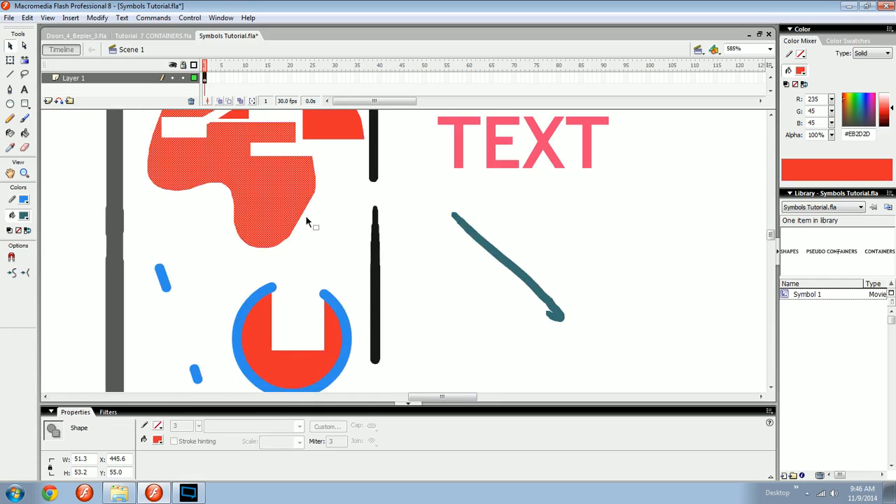
left_click(305, 222)
left_click_drag(305, 221, 320, 213)
left_click_drag(276, 253, 236, 280)
scroll(391, 263, "right", 3)
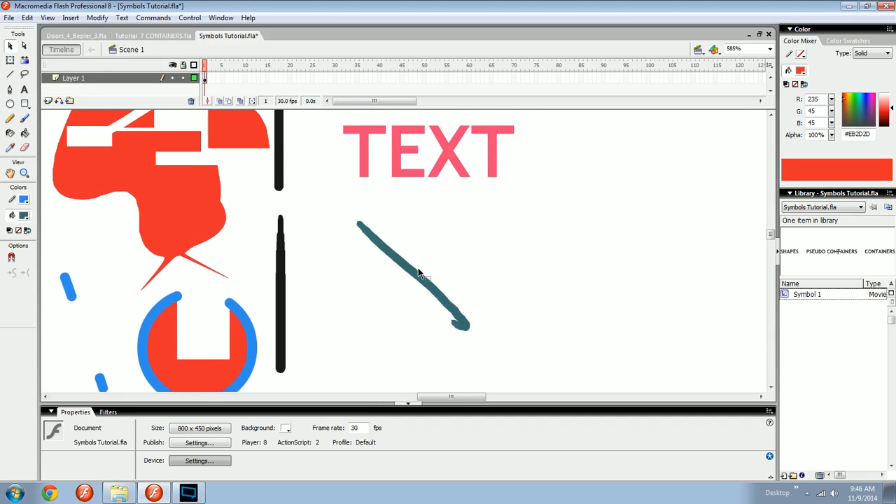
Pull two thin spikes out of the teal stroke's upper edge, one straight up and one toward the upper right.
mouse_move(417, 272)
left_mouse_down()
mouse_move(427, 256)
mouse_move(484, 256)
mouse_move(454, 224)
left_mouse_up()
left_click_drag(434, 285, 500, 259)
left_click_drag(459, 231, 483, 296)
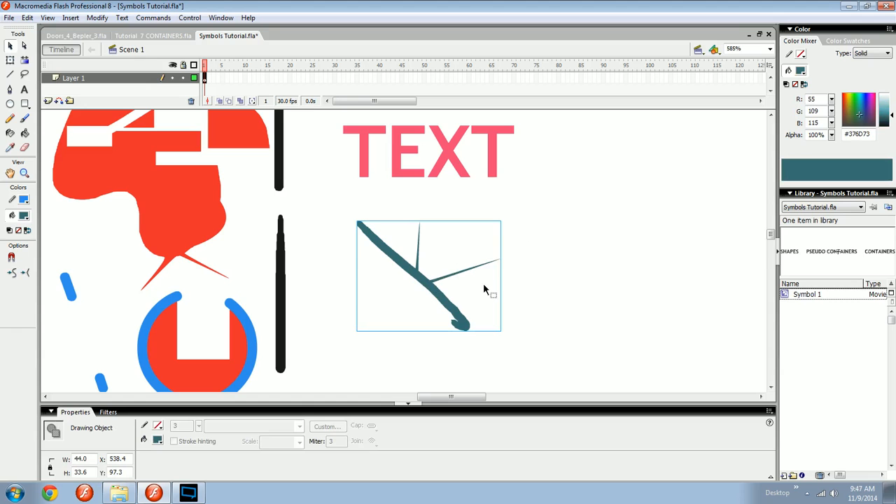
left_click_drag(440, 326, 400, 351)
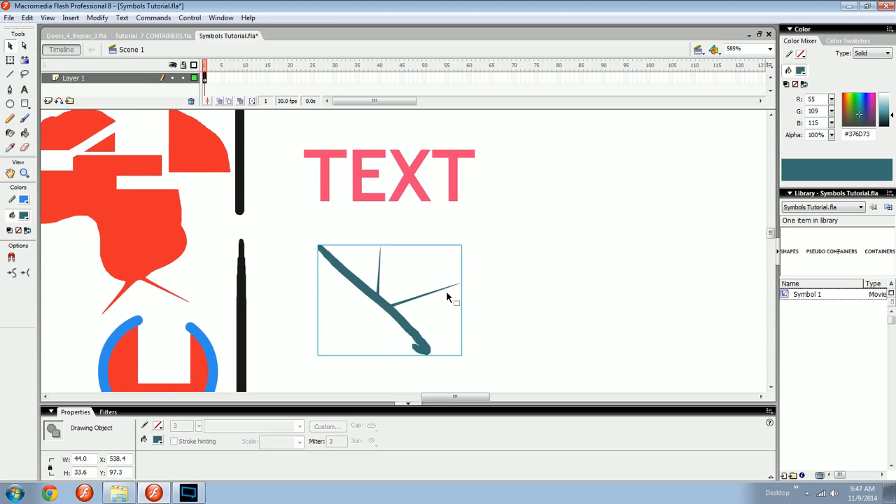
key("ctrl+minus")
left_click_drag(450, 201, 425, 239)
key("ctrl+equal")
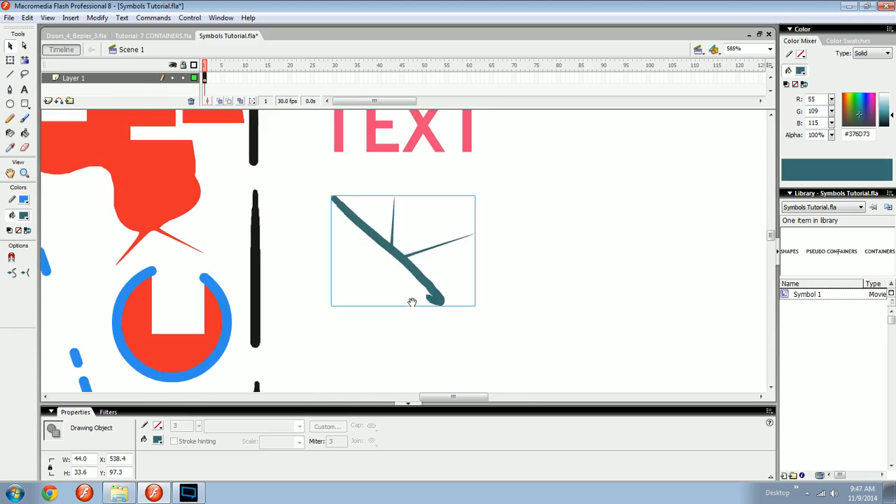
left_click_drag(412, 301, 398, 343)
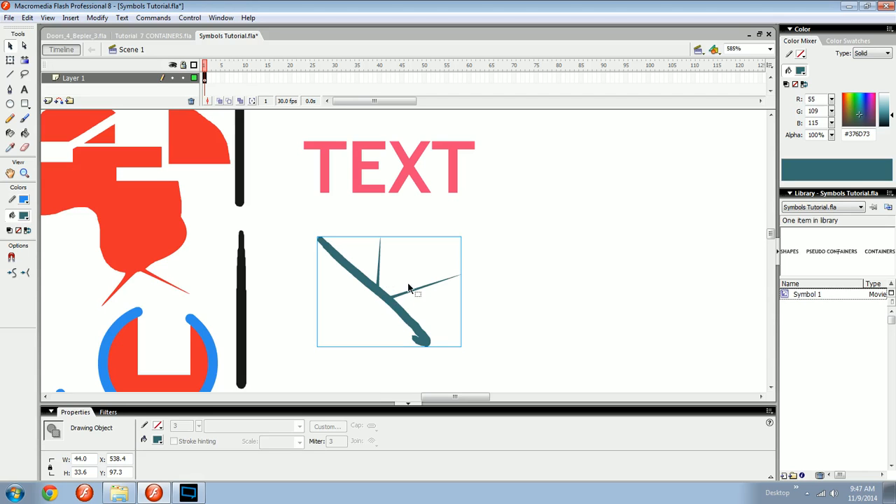
Pull a third spike toward the lower left of the teal stroke, then open the drawing object and return to Scene 1.
left_click(398, 286)
left_click_drag(380, 298, 328, 331)
mouse_move(369, 324)
left_mouse_down()
mouse_move(334, 343)
mouse_move(331, 364)
mouse_move(356, 302)
left_mouse_up()
double_click(384, 302)
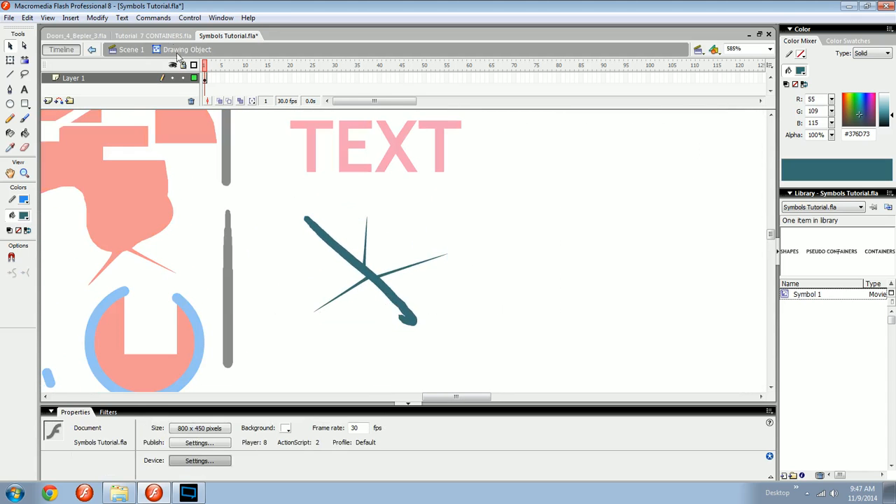
left_click(128, 50)
Rotate the teal drawing object counterclockwise with Free Transform and undo the rotation.
key("q")
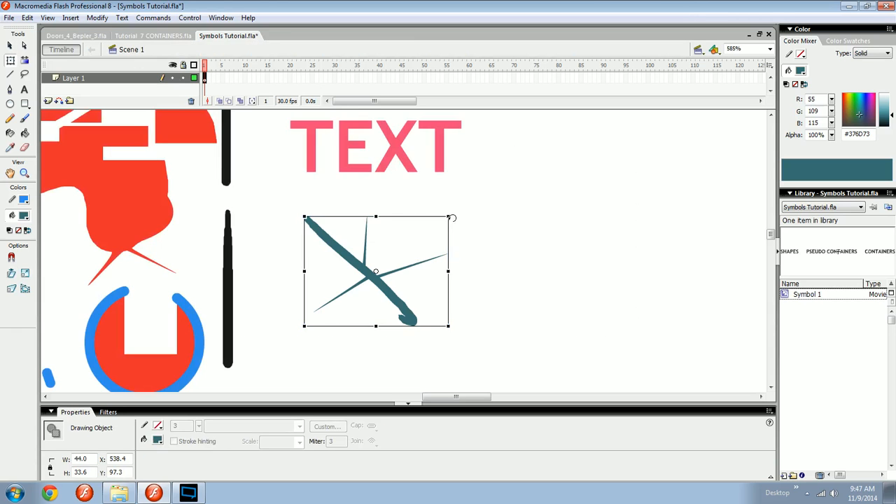
left_click_drag(452, 218, 419, 202)
key("ctrl+minus")
left_click_drag(431, 254, 396, 268)
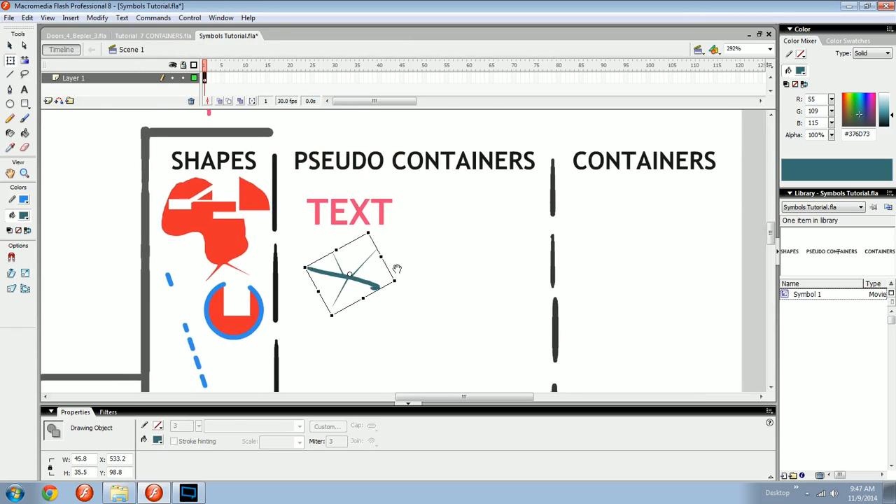
key("ctrl+equal")
left_click_drag(424, 184, 315, 220)
key("ctrl+z")
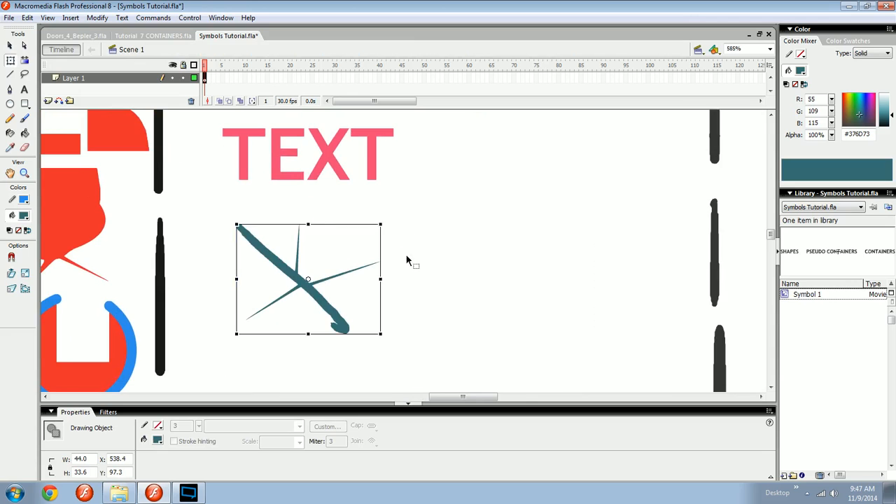
Erase a gap across the teal stroke near its lower end and select the drawing object.
left_click_drag(398, 266, 353, 293)
key("v")
mouse_move(343, 334)
left_mouse_down()
mouse_move(263, 327)
mouse_move(271, 344)
mouse_move(327, 339)
left_mouse_up()
key("e")
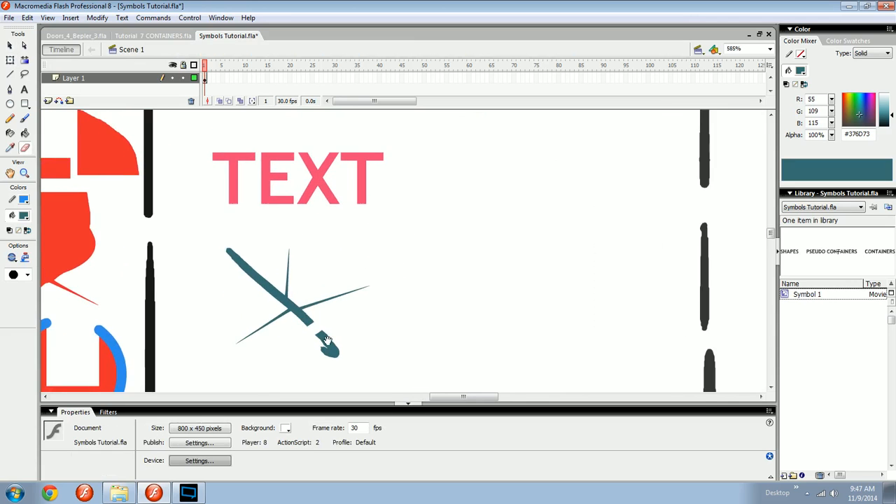
key("v")
left_click(299, 333)
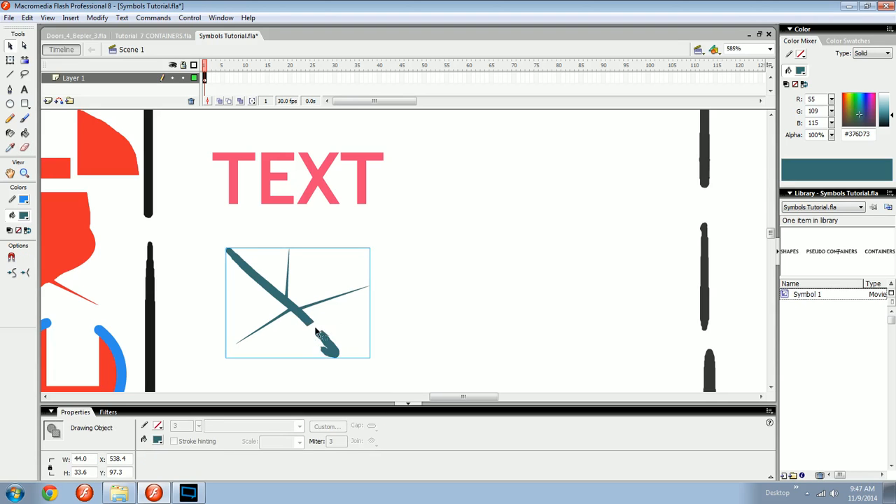
mouse_move(322, 323)
left_mouse_down()
mouse_move(382, 304)
mouse_move(305, 269)
left_mouse_up()
Erase the outer parts of the teal stroke's two upper spikes, leaving short stubs.
key("e")
left_click(380, 304)
left_click_drag(406, 312, 342, 298)
mouse_move(398, 272)
left_mouse_down()
mouse_move(353, 294)
mouse_move(350, 360)
mouse_move(352, 262)
left_mouse_up()
key("ctrl+minus")
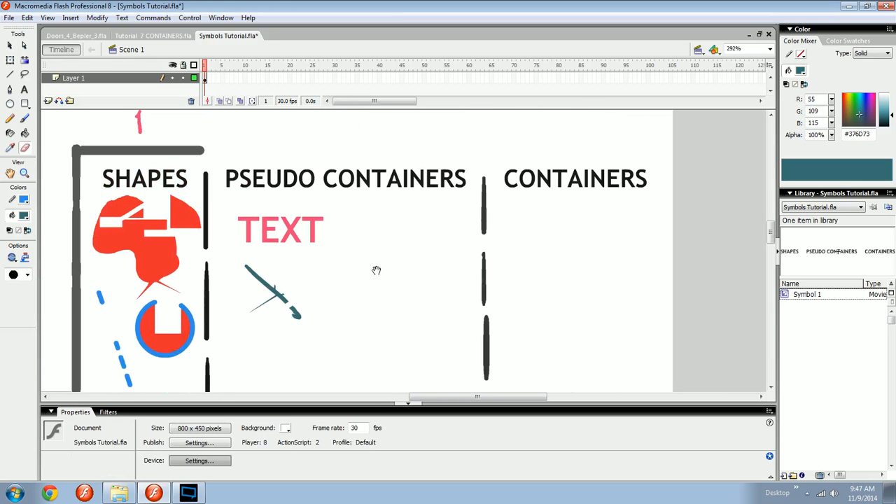
Set the brush's fill colour to orange (#E78F3A).
key("b")
left_click_drag(861, 105, 844, 103)
mouse_move(403, 222)
left_mouse_down()
mouse_move(376, 222)
mouse_move(405, 221)
left_mouse_up()
key("k")
left_click(397, 229)
key("Delete")
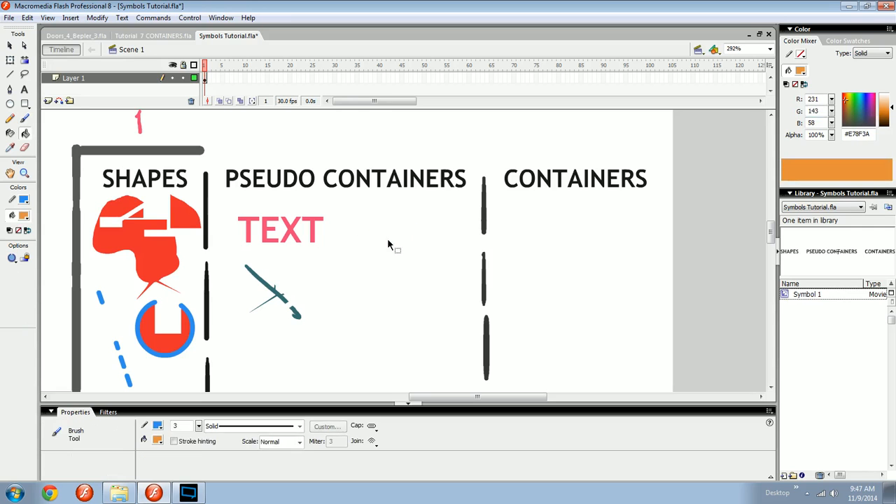
Turn off object drawing, brush three separate orange rings beside TEXT and the teal stroke, and fill them with orange.
key("b")
left_click(12, 258)
mouse_move(382, 213)
left_mouse_down()
mouse_move(354, 218)
mouse_move(392, 225)
mouse_move(382, 217)
left_mouse_up()
left_click_drag(413, 257, 415, 261)
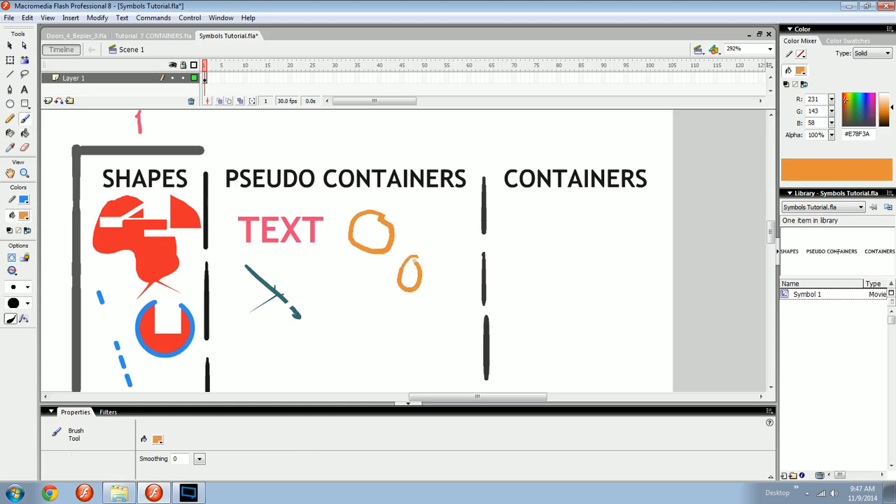
mouse_move(373, 294)
left_mouse_down()
mouse_move(382, 305)
mouse_move(376, 294)
left_mouse_up()
key("k")
left_click(376, 298)
left_click(410, 272)
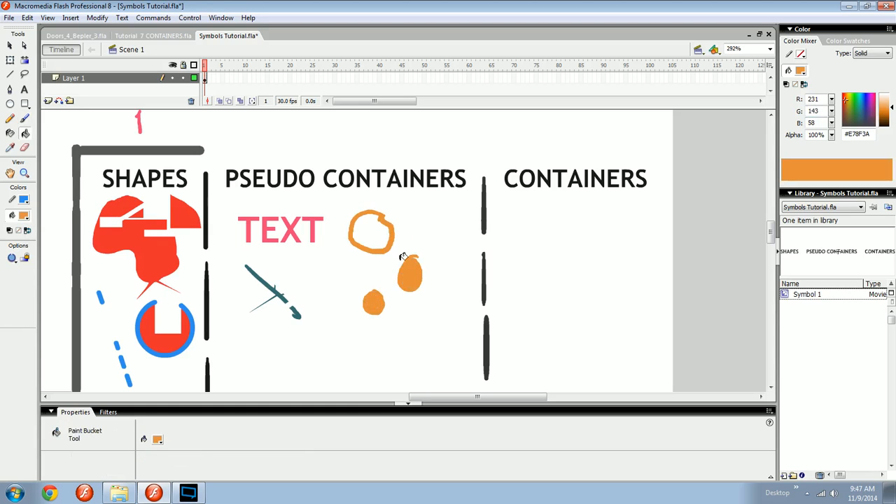
left_click(372, 231)
Erase the stray tip of the middle orange blob and move the large orange blob to X 607.8, Y 68.5.
key("e")
left_click_drag(420, 262, 437, 261)
key("v")
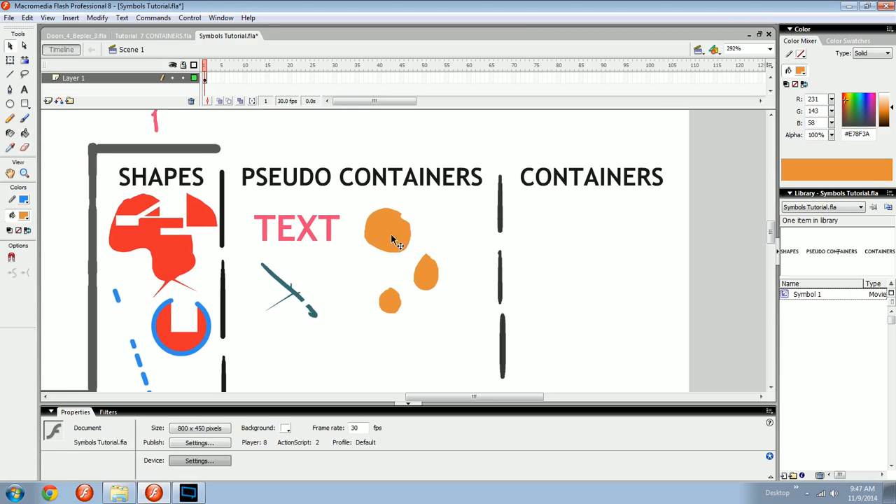
left_click_drag(390, 240, 401, 249)
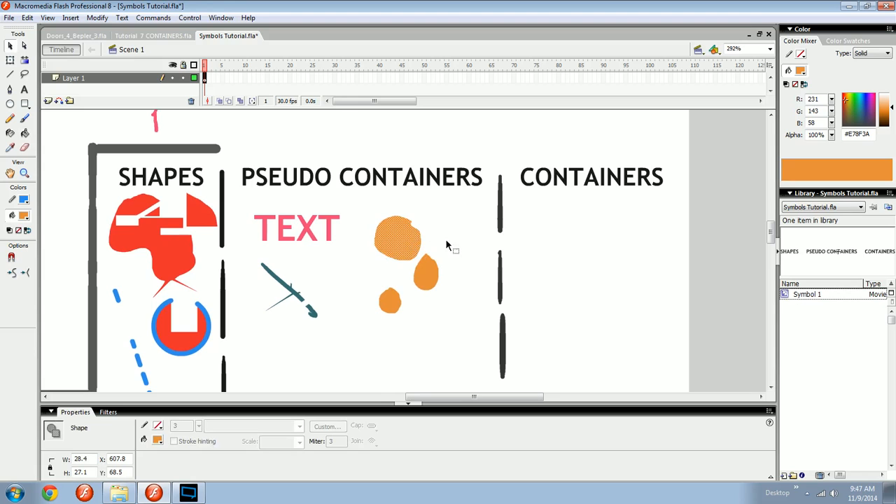
Delete the column headings' Symbol 1 from the library and undo the deletion.
left_click(640, 176)
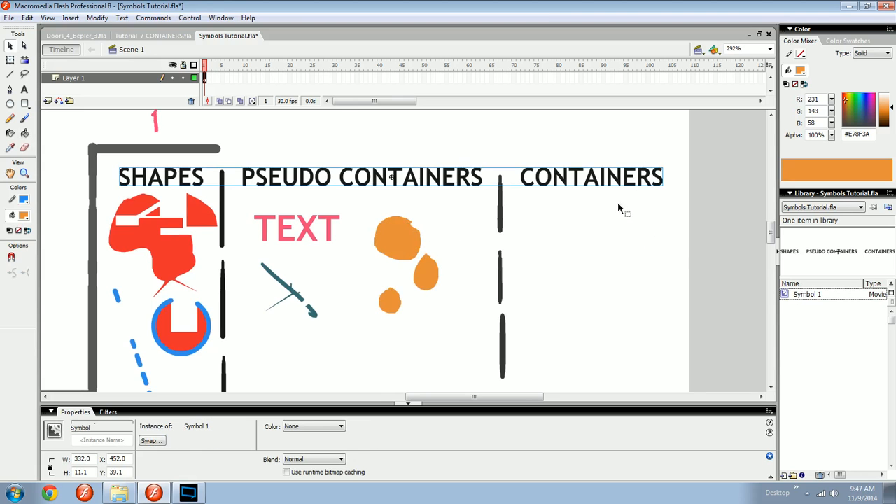
left_click(791, 294)
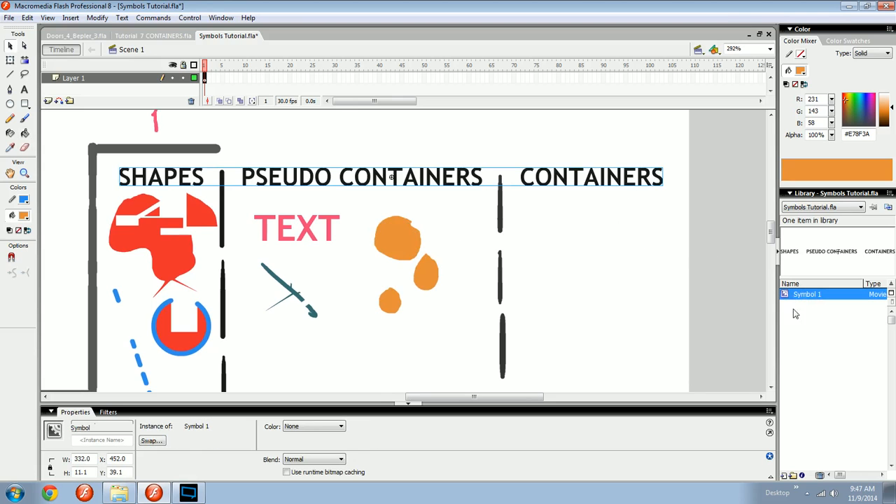
left_click(820, 476)
key("ctrl+z")
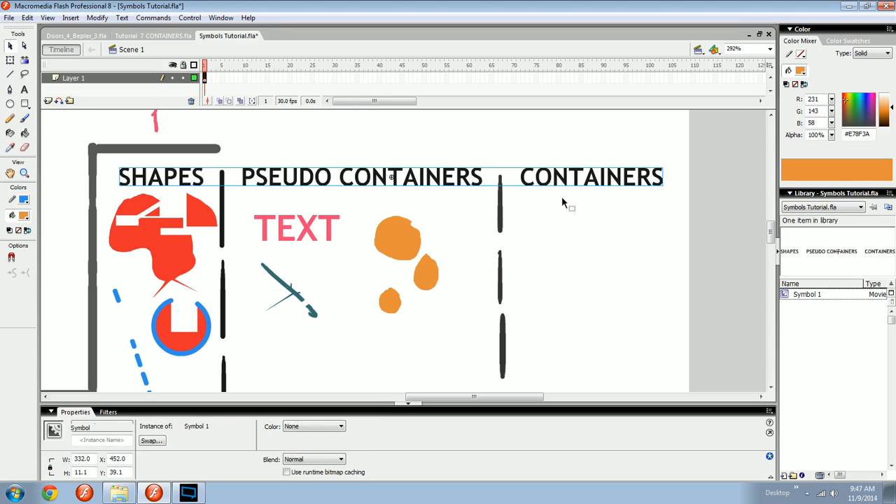
Break the column headings' symbol apart into raw shapes and remove the leftover symbols from the library.
key("ctrl+b")
key("ctrl+z")
key("ctrl+z")
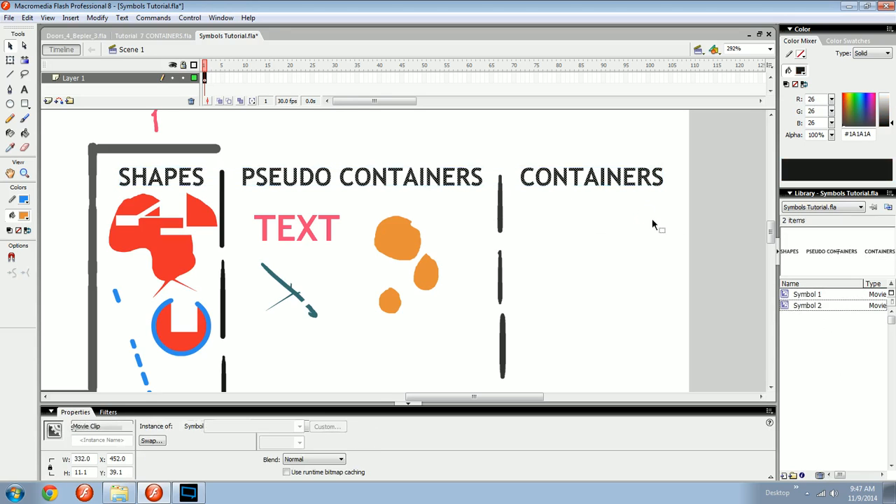
left_click(818, 298)
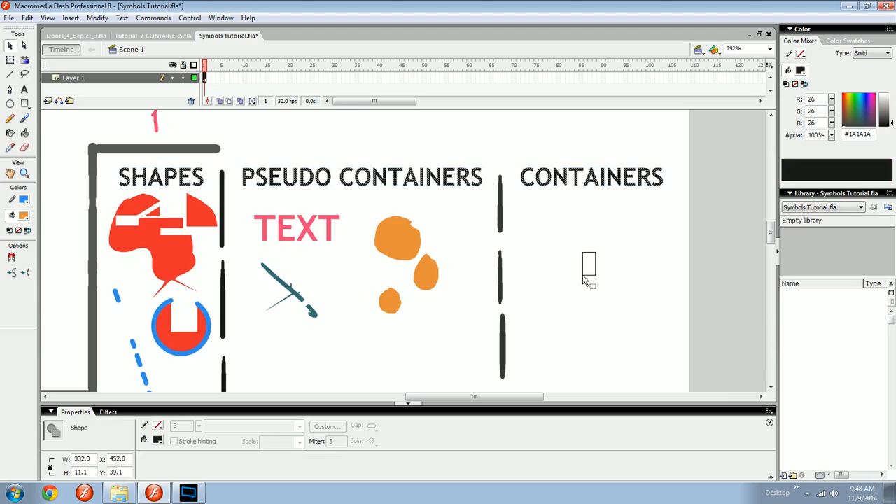
left_click(586, 271)
Shift the large orange blob slightly left and up, and move the teal drawing object to X 539.8, Y 99.6.
left_click_drag(469, 253, 417, 250)
left_click(365, 300)
left_click_drag(345, 313, 355, 324)
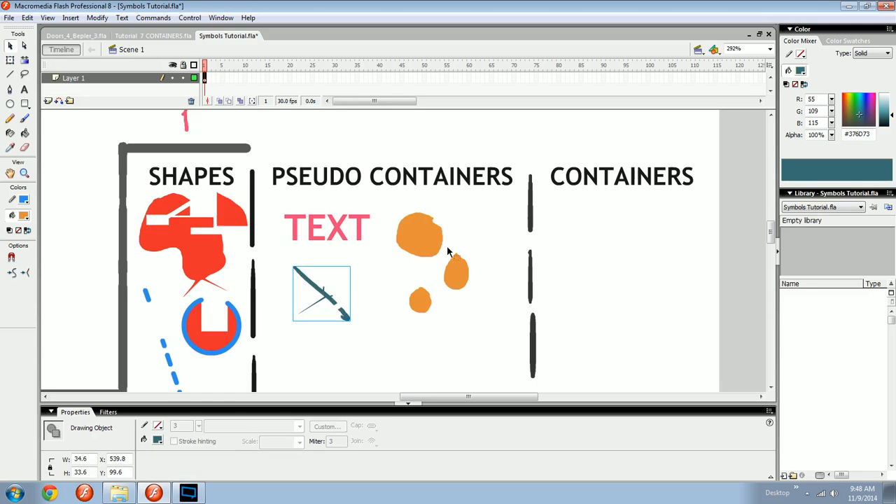
Move the smallest orange blob down and left, and undo the move.
left_click_drag(420, 301, 402, 334)
key("z")
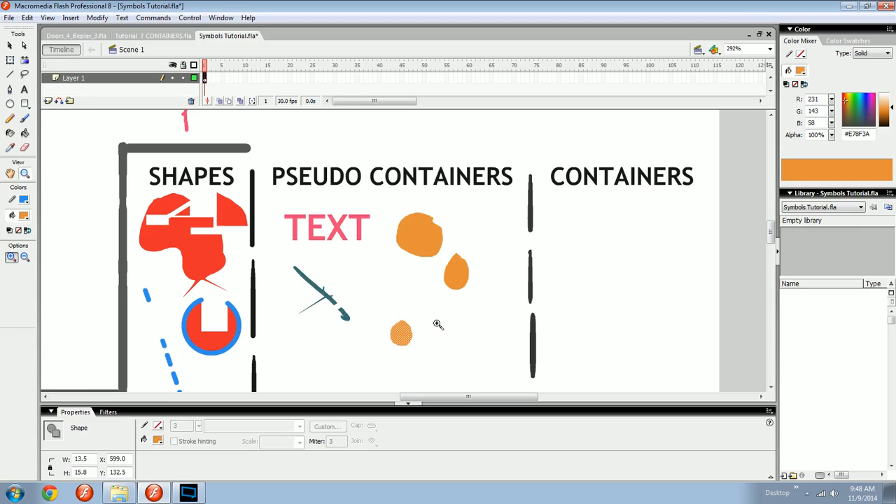
key("ctrl+z")
scroll(441, 324, "up", 1)
key("v")
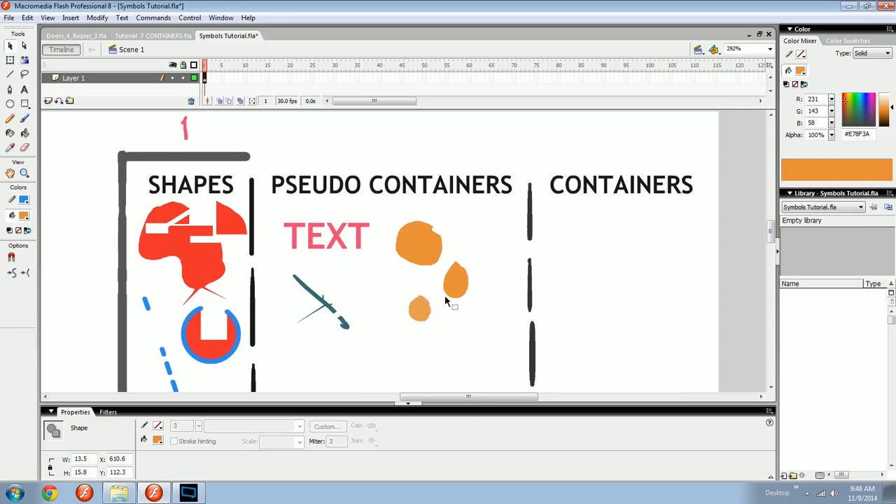
Select all three orange blobs and group them.
left_click(452, 289, "shift")
left_click(426, 257, "shift")
left_click_drag(485, 207, 386, 344)
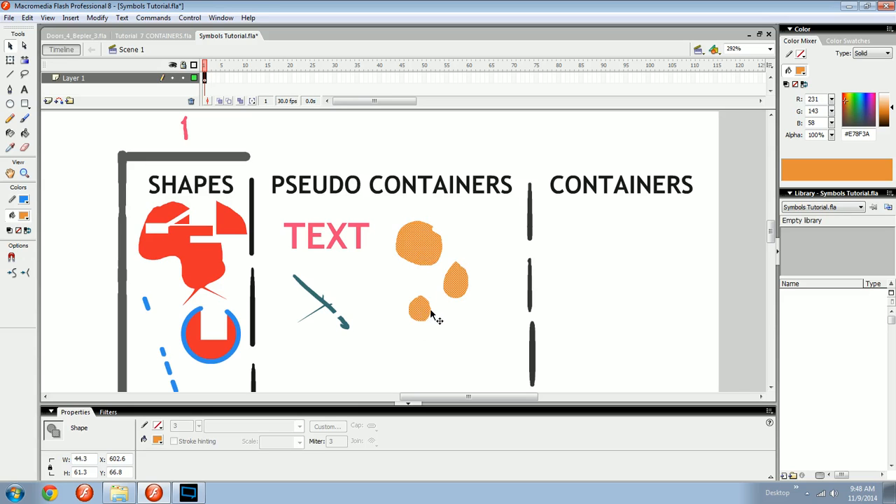
left_click(97, 17)
left_click(43, 201)
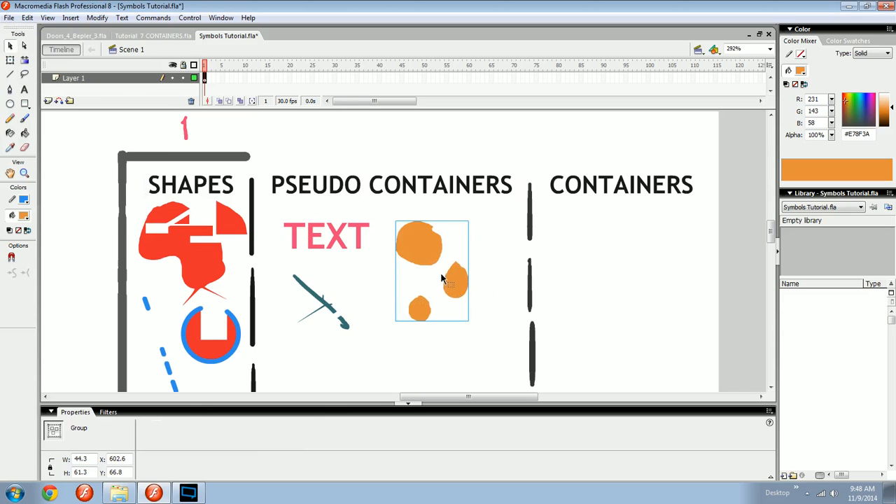
Convert the group of orange blobs to a movie clip symbol.
key("ctrl+=")
key("F8")
key("Return")
Try to pull the edges of the orange blobs inside the movie clip, undo the larger shifts, and move the clip to X 603.4, Y 63.4.
mouse_move(465, 270)
left_mouse_down()
mouse_move(433, 297)
mouse_move(461, 296)
mouse_move(477, 280)
left_mouse_up()
key("ctrl+z")
left_click(544, 289)
left_click_drag(535, 281, 537, 252)
left_click(529, 256)
left_click_drag(499, 292, 510, 311)
left_click_drag(460, 297, 561, 347)
key("ctrl+z")
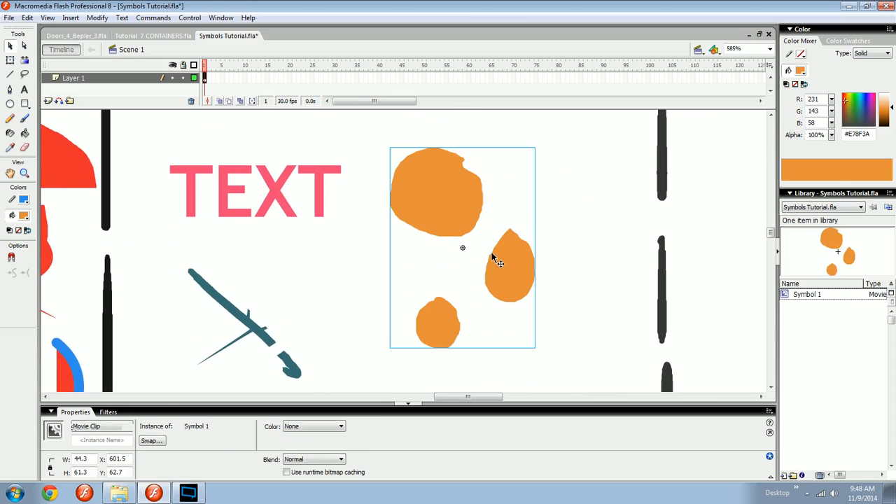
left_click_drag(458, 203, 466, 206)
mouse_move(495, 238)
left_mouse_down()
mouse_move(482, 265)
mouse_move(456, 240)
mouse_move(496, 242)
left_mouse_up()
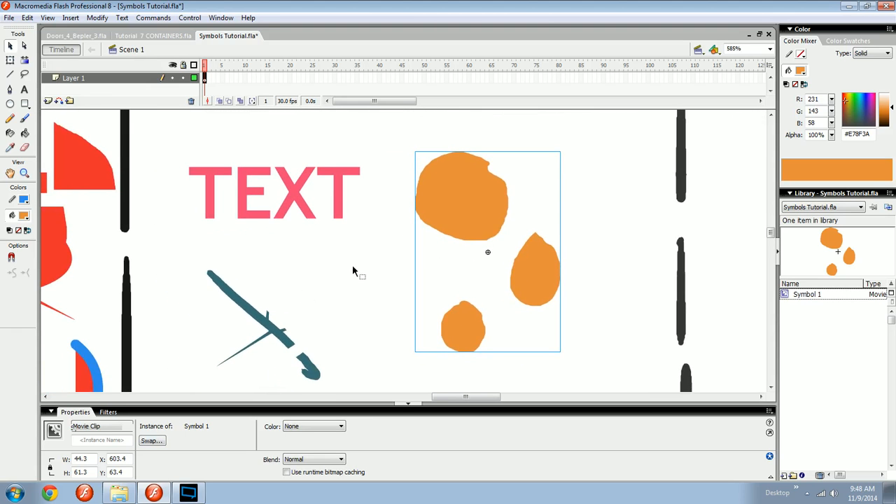
Pull the teal stroke's upper edge out into a curved wedge and move the orange movie clip to X 604.0, Y 62.9.
left_click_drag(256, 297, 278, 275)
left_click_drag(257, 303, 321, 303)
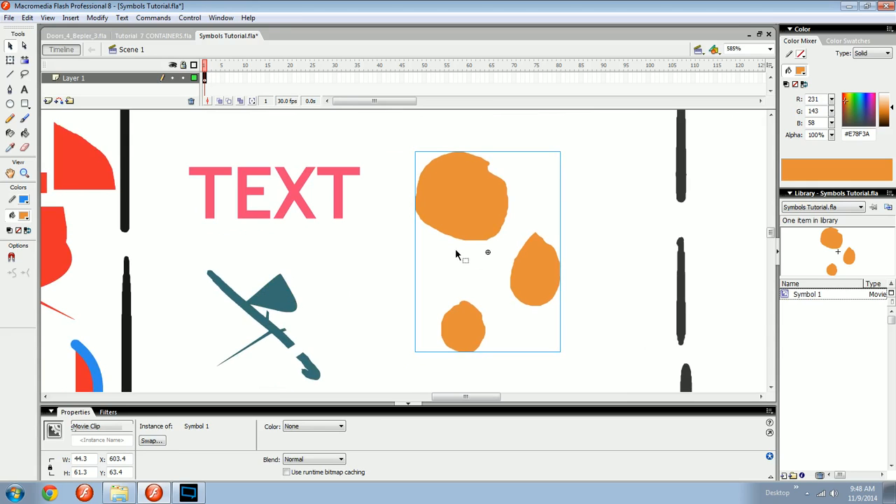
left_click(455, 249)
mouse_move(459, 238)
left_mouse_down()
mouse_move(448, 268)
mouse_move(453, 235)
left_mouse_up()
left_click(454, 243)
key("space")
left_click_drag(453, 254, 530, 212)
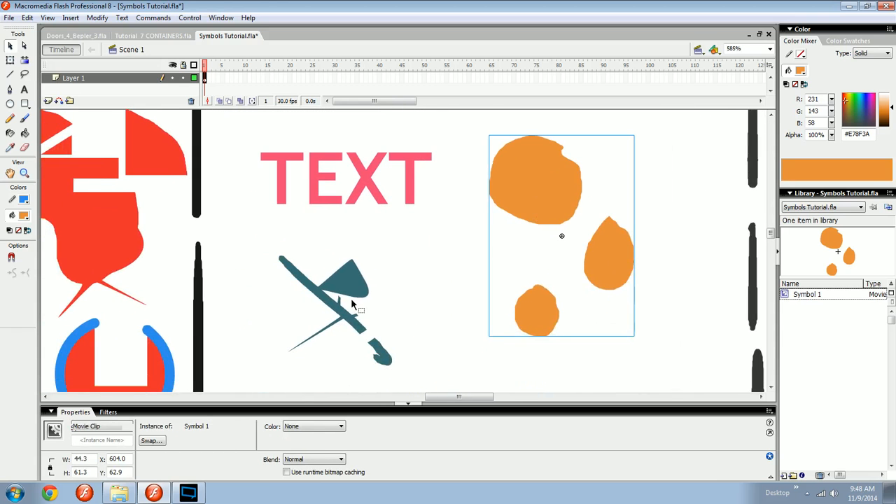
key("space")
left_click_drag(433, 290, 405, 307)
key("ctrl+minus")
left_click(377, 287)
key("b")
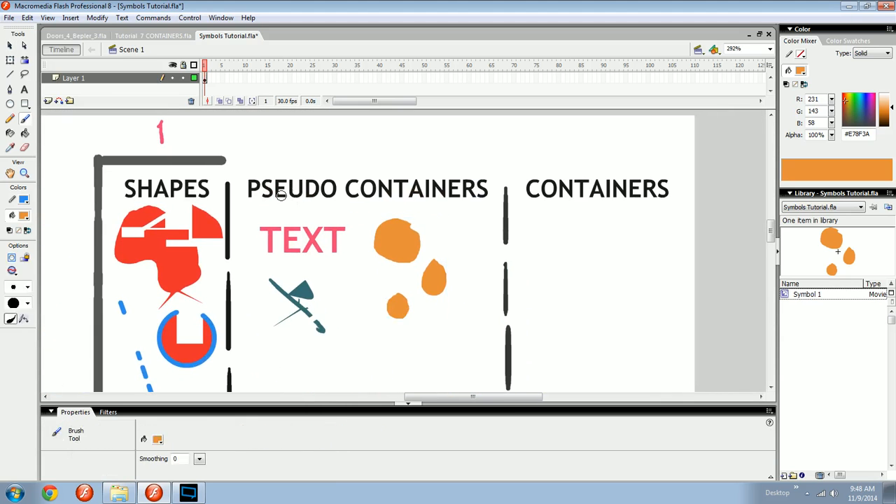
key("n")
left_click_drag(249, 204, 485, 204)
left_click_drag(420, 281, 464, 250)
key("ctrl+z")
Save the document and move the group of orange blobs to X 615.0, Y 78.7.
key("v")
left_click_drag(433, 298, 465, 241)
key("ctrl+minus")
key("ctrl+s")
key("ctrl+equal")
mouse_move(403, 266)
left_mouse_down()
mouse_move(419, 292)
mouse_move(456, 297)
mouse_move(442, 290)
left_mouse_up()
Scale the teal drawing object up to about 64.5 wide by 62.6 high with Free Transform.
left_click(346, 281)
key("q")
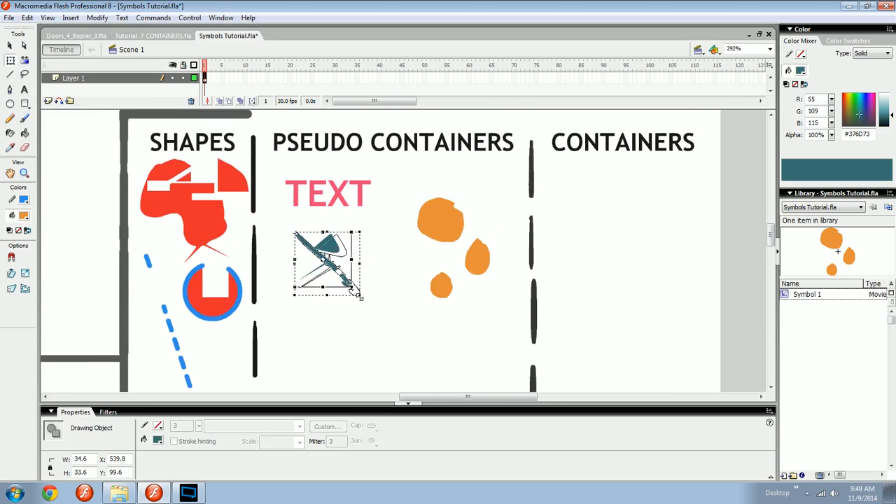
left_click_drag(360, 297, 410, 338)
Review the Flash document outline, the frames of Layer 1 and the content columns.
key("ctrl+minus")
left_click_drag(346, 344, 530, 248)
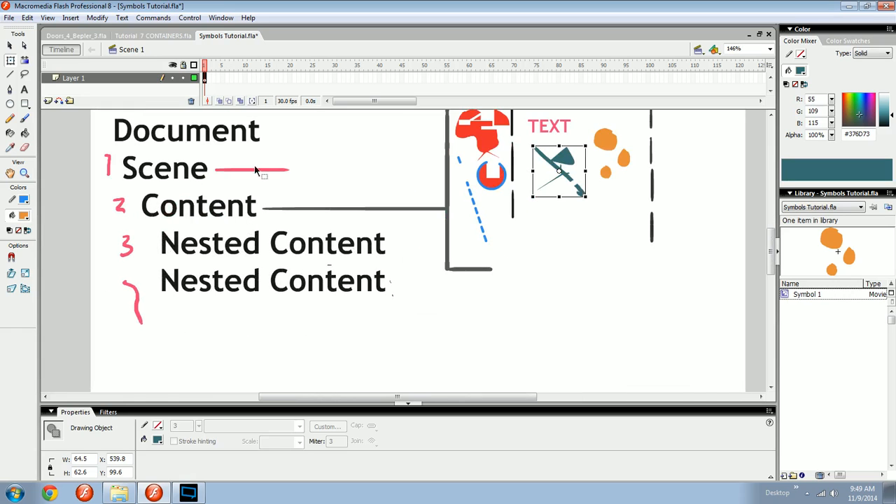
left_click_drag(404, 176, 348, 222)
left_click_drag(463, 203, 414, 225)
left_click_drag(564, 176, 620, 334)
left_click_drag(372, 286, 461, 289)
left_click_drag(634, 244, 690, 246)
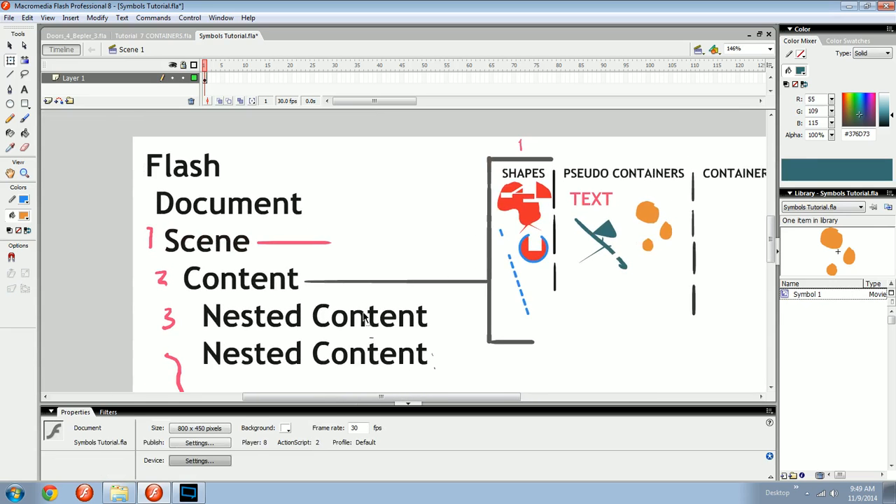
left_click_drag(231, 78, 473, 84)
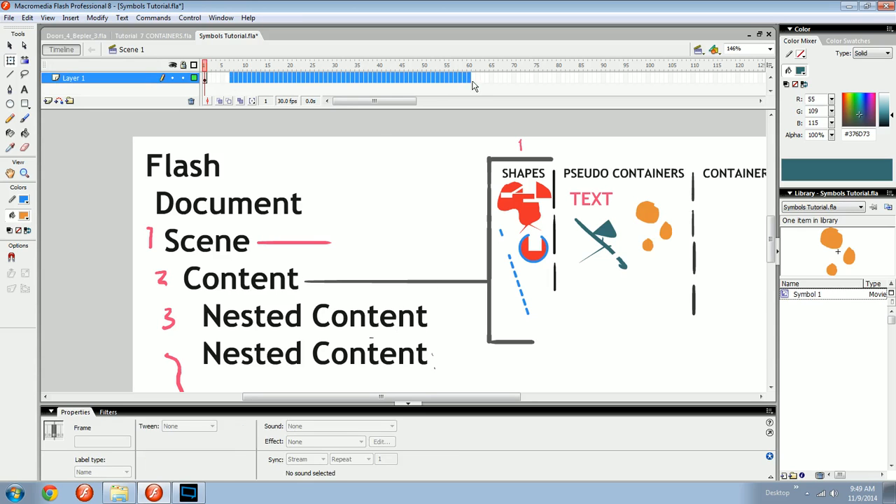
left_click(364, 213)
left_click_drag(427, 237, 294, 245)
left_click_drag(470, 266, 428, 269)
left_click_drag(516, 273, 479, 270)
left_click_drag(381, 260, 367, 277)
left_click_drag(456, 273, 179, 273)
Draw a circle about 40.7 wide under the CONTAINERS heading with fill #5E6288 and no stroke, placed at X 699.6, Y 62.3.
key("ctrl+=")
left_click_drag(406, 198, 436, 231)
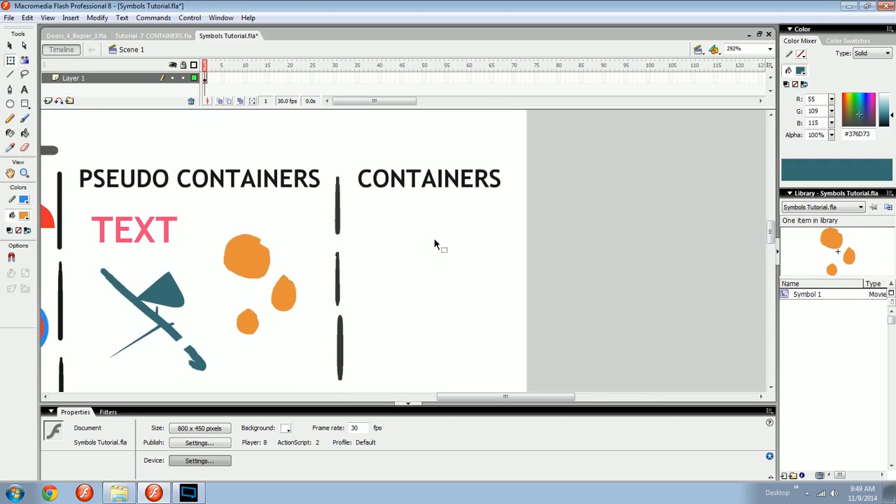
key("o")
mouse_move(851, 112)
left_mouse_down()
mouse_move(850, 120)
mouse_move(863, 120)
left_mouse_up()
left_click_drag(884, 115, 884, 109)
mouse_move(417, 200)
left_mouse_down()
mouse_move(386, 232)
mouse_move(400, 234)
left_mouse_up()
key("ctrl+z")
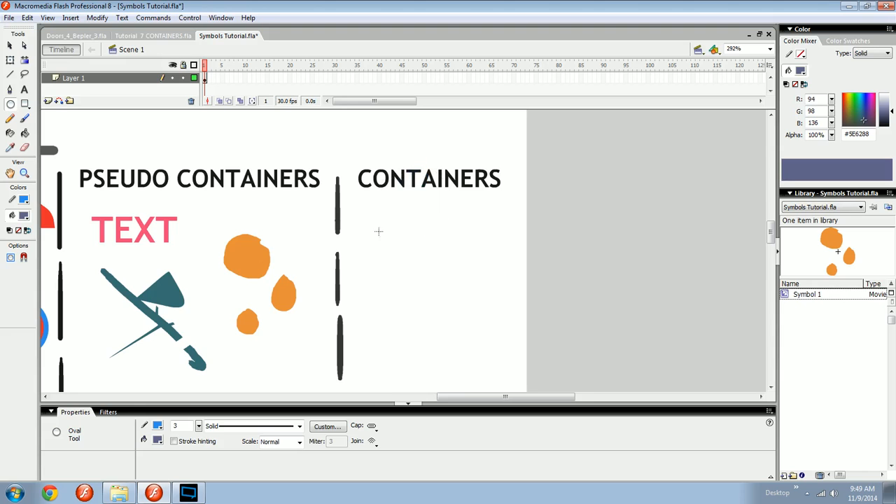
left_click(23, 200)
left_click(155, 215)
left_click_drag(414, 204, 346, 271)
key("v")
mouse_move(382, 242)
left_mouse_down()
mouse_move(397, 252)
mouse_move(398, 245)
left_mouse_up()
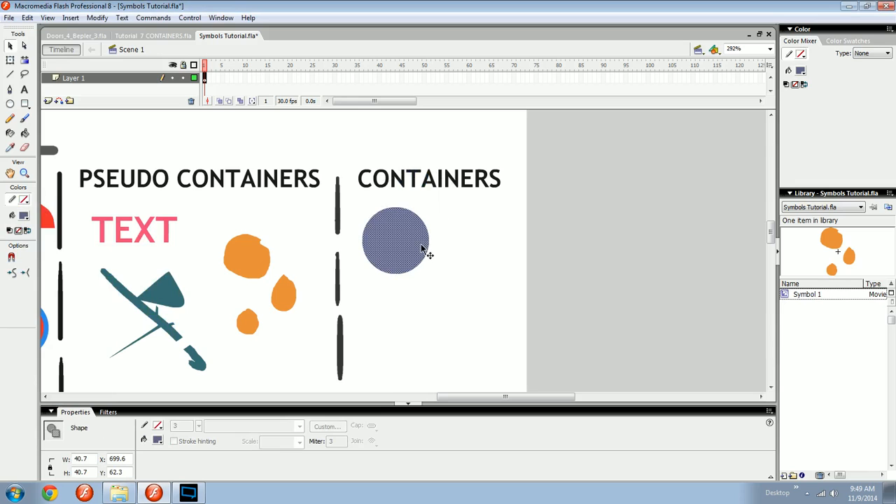
Convert the circle to a movie clip symbol named Movie Clip.
key("F8")
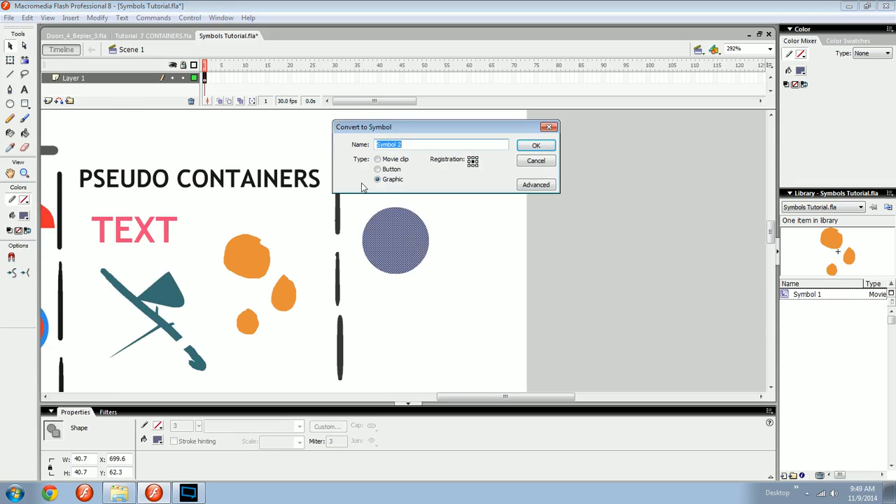
left_click(378, 160)
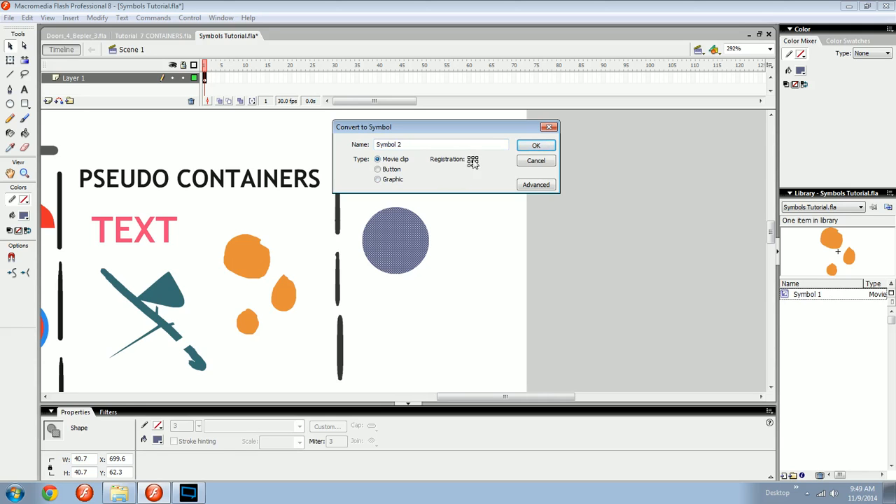
left_click_drag(420, 145, 335, 149)
type("Movie Clip")
key("Return")
Delete the unused Symbol 1 from the library.
left_click(266, 275)
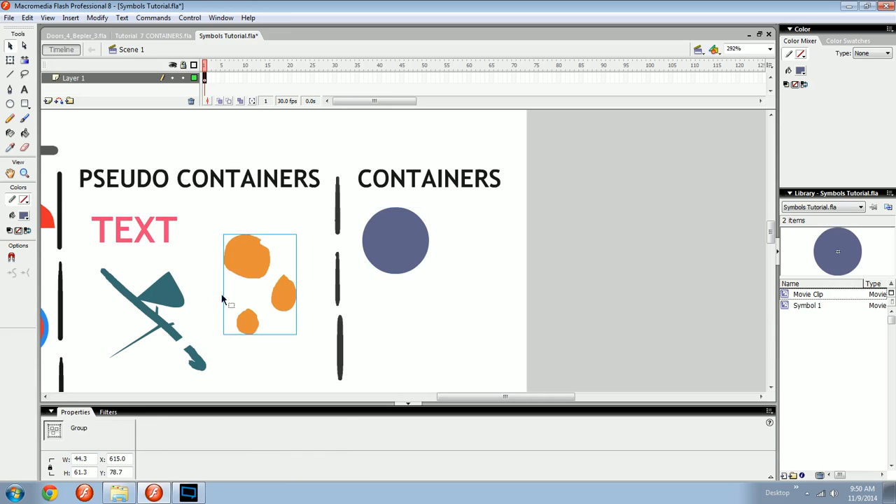
left_click(838, 305)
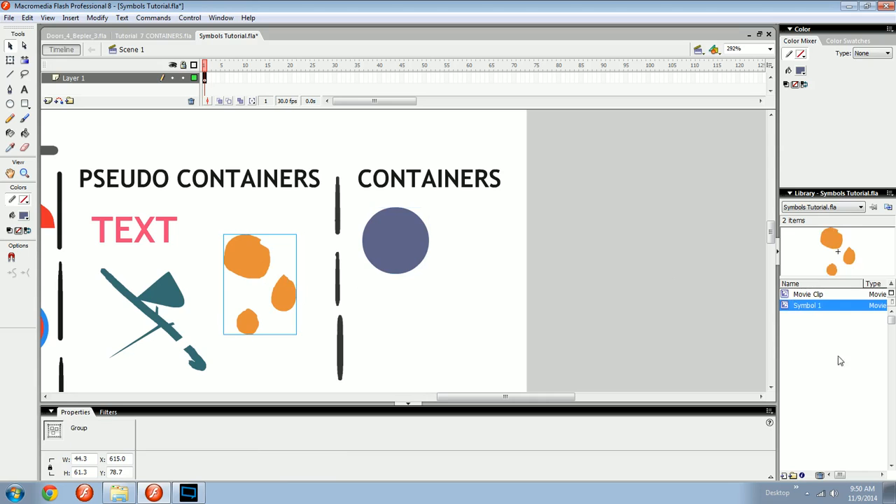
left_click(821, 476)
left_click(468, 300)
Draw a pentagon about 47.3 by 45.0 with the PolyStar tool below the circle, filled #00944D, at X 741.6, Y 93.2.
scroll(448, 280, "down", 1)
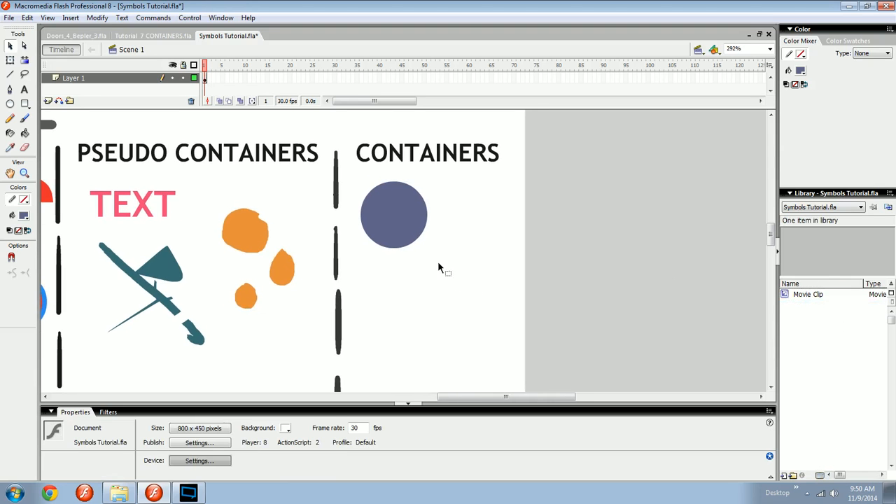
key("o")
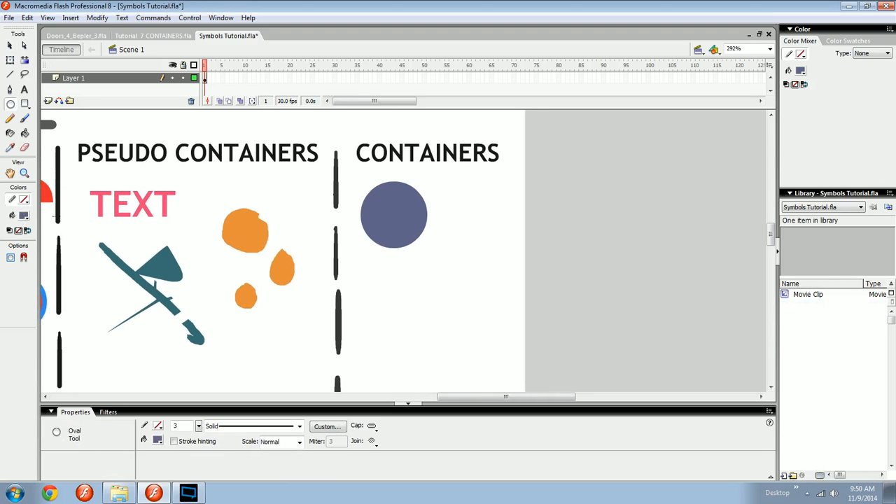
key("r")
left_click(24, 215)
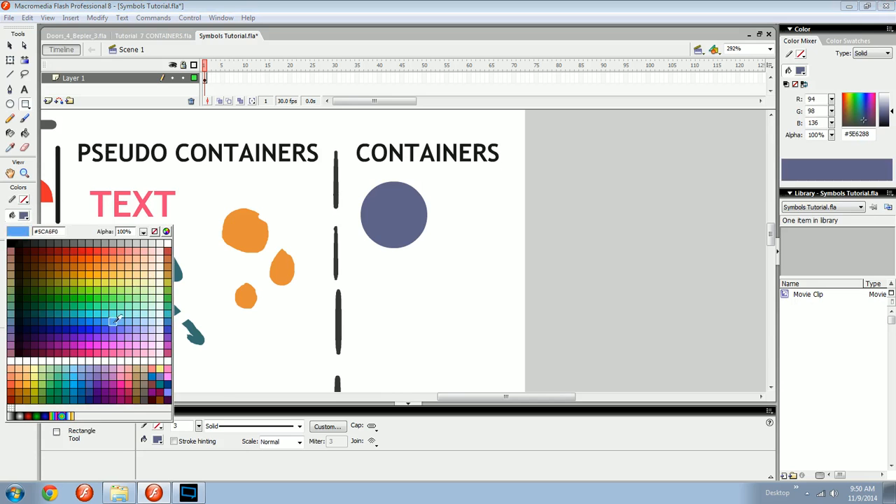
left_click(100, 289)
mouse_move(23, 32)
left_mouse_down()
mouse_move(3, 40)
mouse_move(10, 40)
left_mouse_up()
left_click(26, 105)
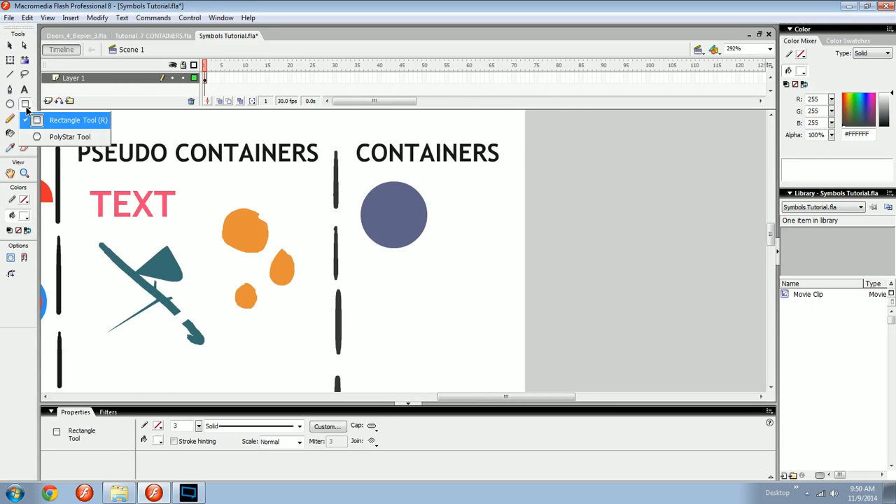
left_click(70, 137)
left_click(25, 216)
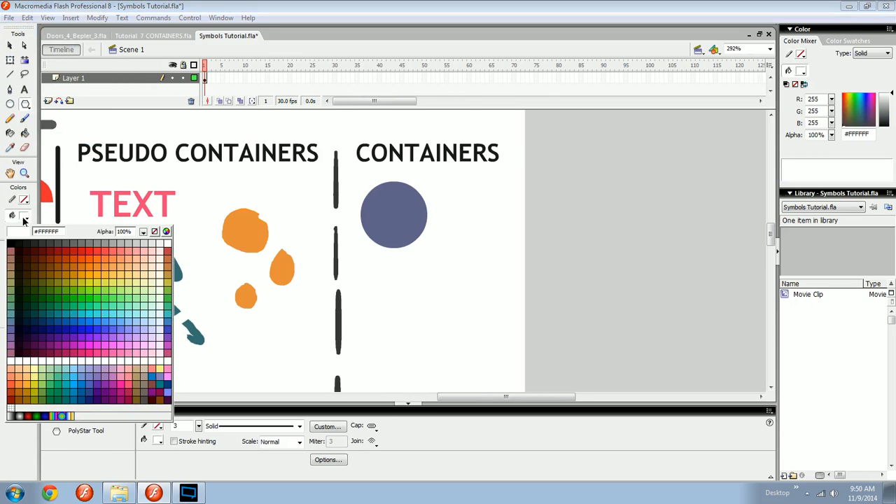
left_click(53, 389)
left_click_drag(468, 273, 468, 234)
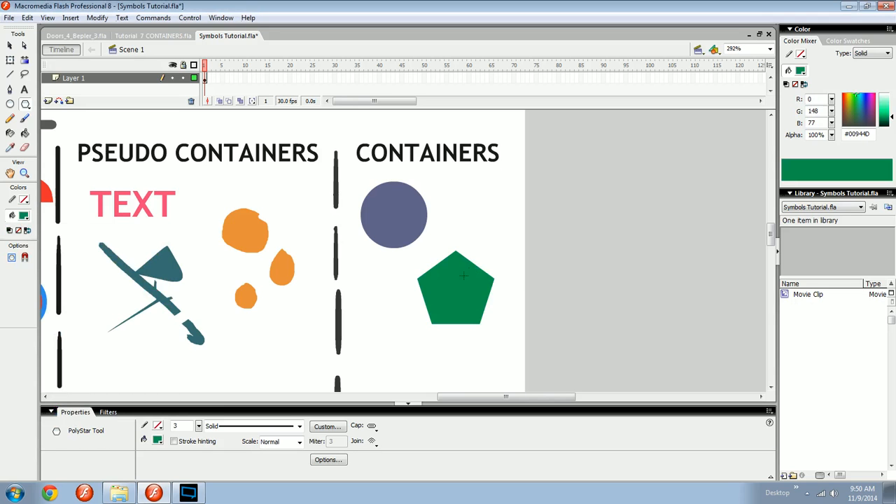
key("v")
left_click(464, 295)
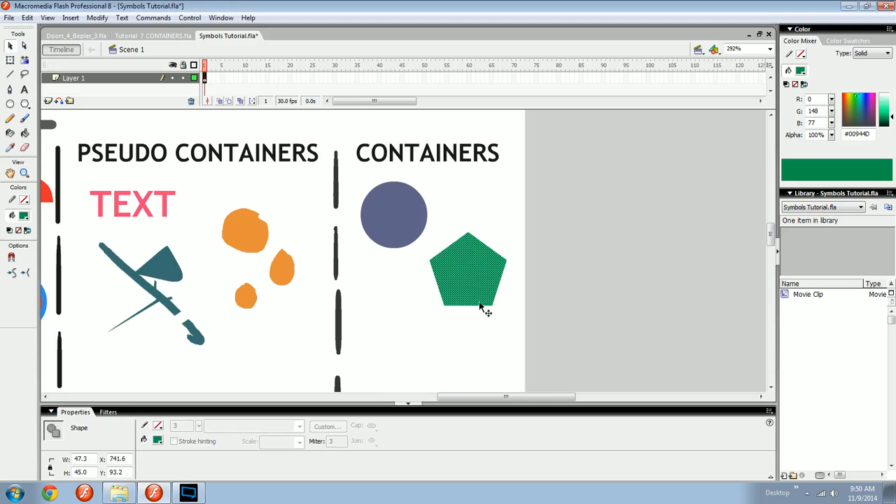
Convert the green pentagon to a graphic symbol named Graphic.
key("F8")
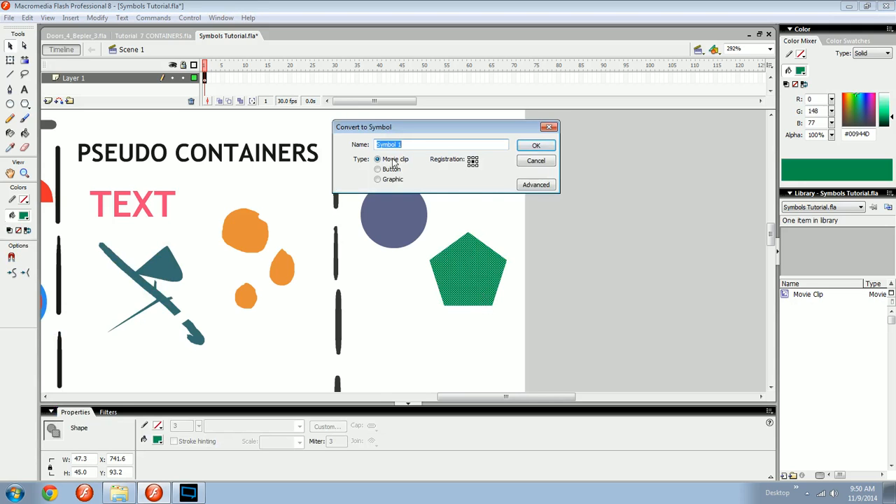
left_click(536, 145)
left_click(104, 19)
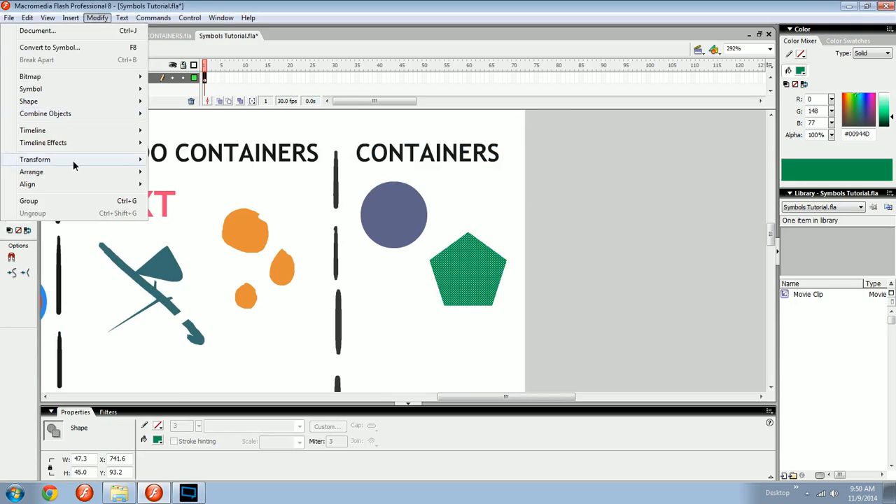
left_click(69, 45)
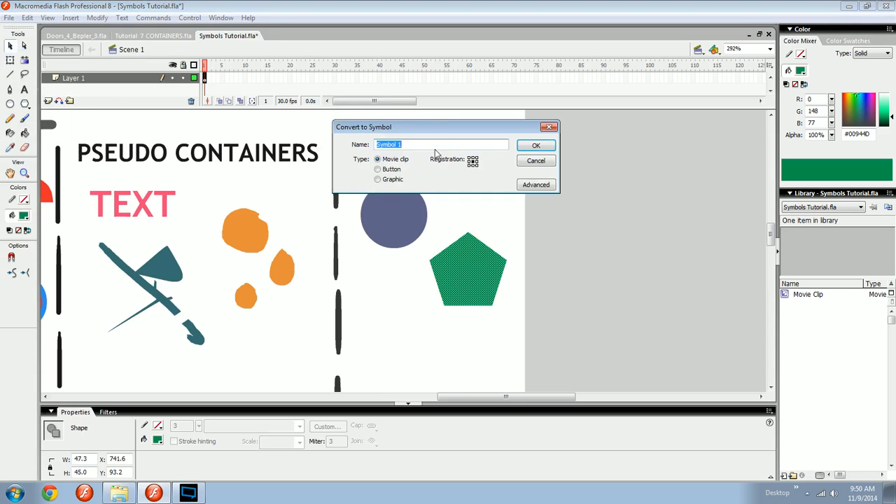
left_click(379, 179)
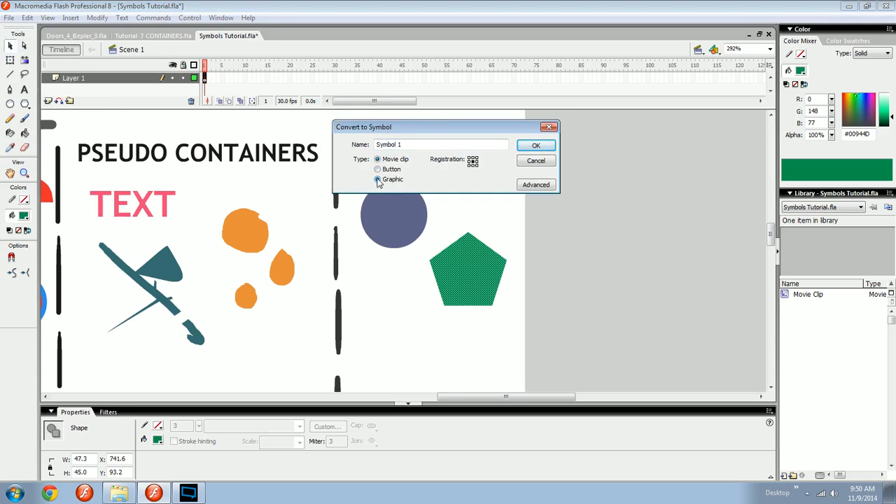
left_click_drag(403, 144, 337, 138)
type("Graphic")
key("Return")
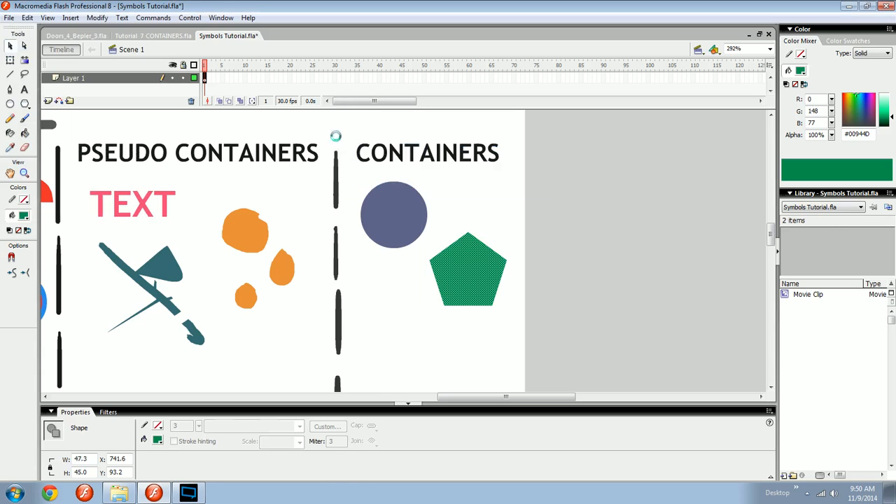
Draw a rectangle about 39.4 by 19.1 below the circle at X 700.3, Y 152.6 and fill it with grey #848484.
left_click_drag(469, 339, 509, 295)
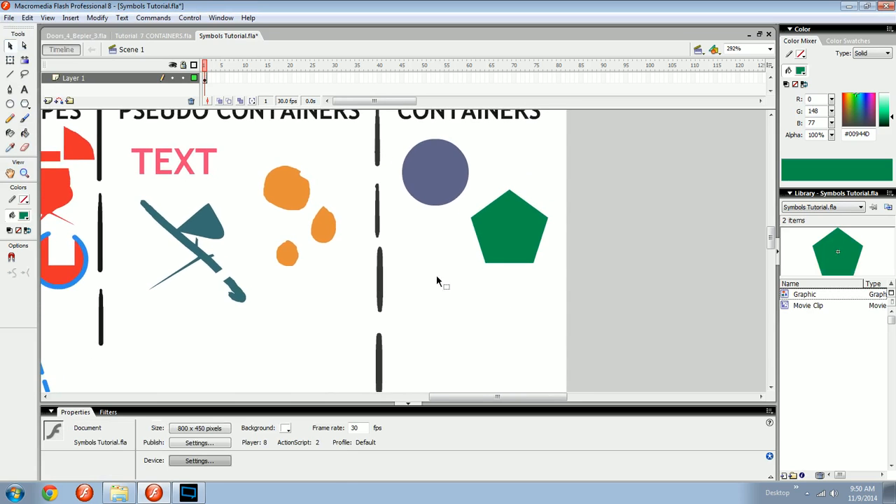
key("r")
left_click(24, 216)
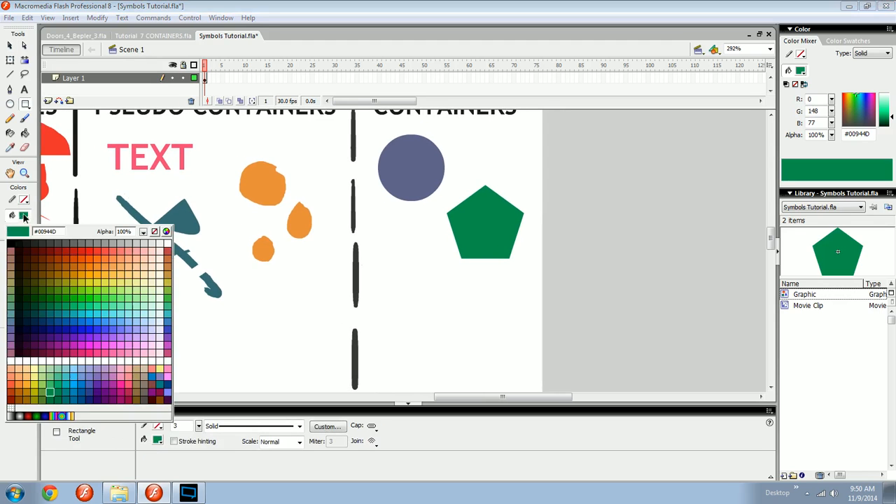
left_click(68, 243)
mouse_move(385, 278)
left_mouse_down()
mouse_move(442, 315)
mouse_move(449, 310)
left_mouse_up()
key("v")
left_click_drag(430, 298, 424, 302)
key("q")
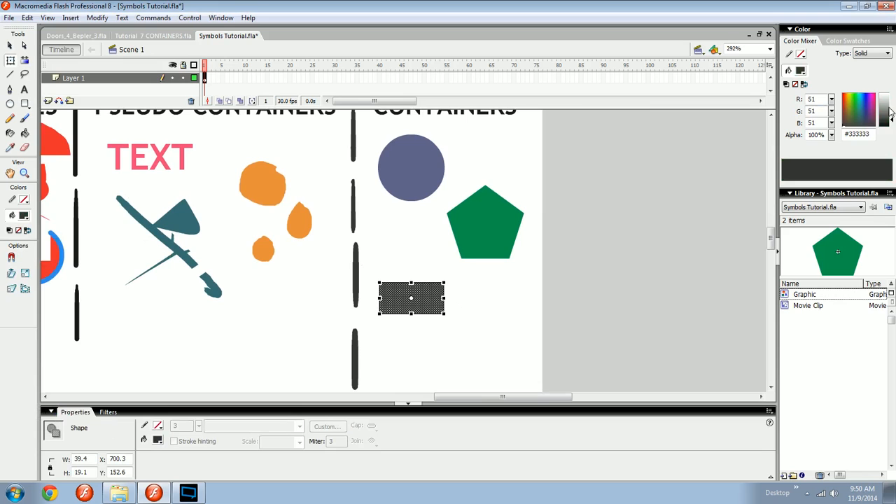
left_click_drag(886, 119, 886, 110)
Turn the grey rectangle's upper strip, about 6.8 high, into a narrower #C1AC57 button cap with an upward-curved top edge.
key("ctrl+equal")
left_click_drag(420, 267, 327, 286)
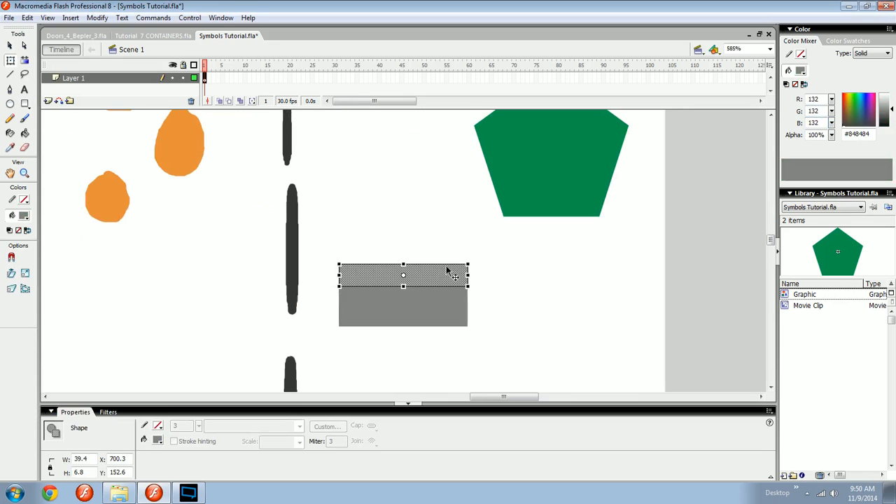
left_click_drag(468, 275, 462, 275)
left_click(846, 104)
left_click_drag(846, 104, 846, 110)
left_click(887, 102)
left_click(886, 108)
left_click(419, 259)
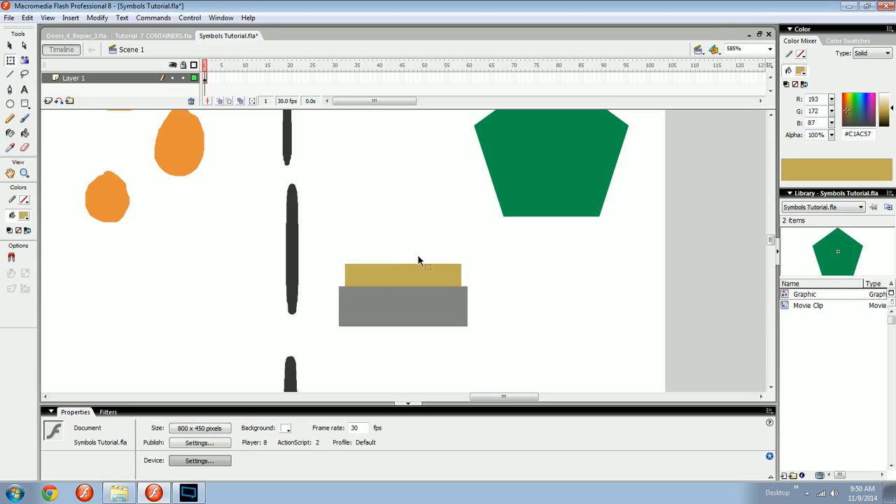
left_click_drag(407, 266, 366, 305)
key("ctrl+minus")
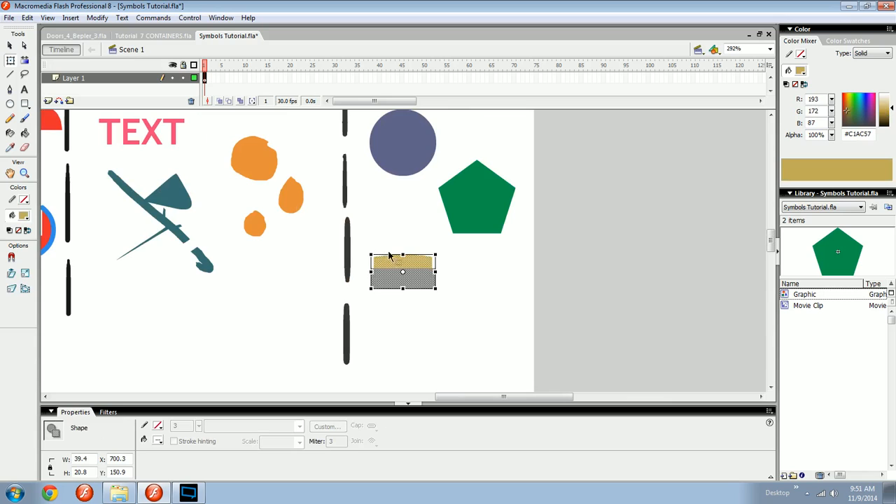
Convert the grey base and its gold cap to a button symbol, keeping the default name.
key("F8")
left_click(391, 172)
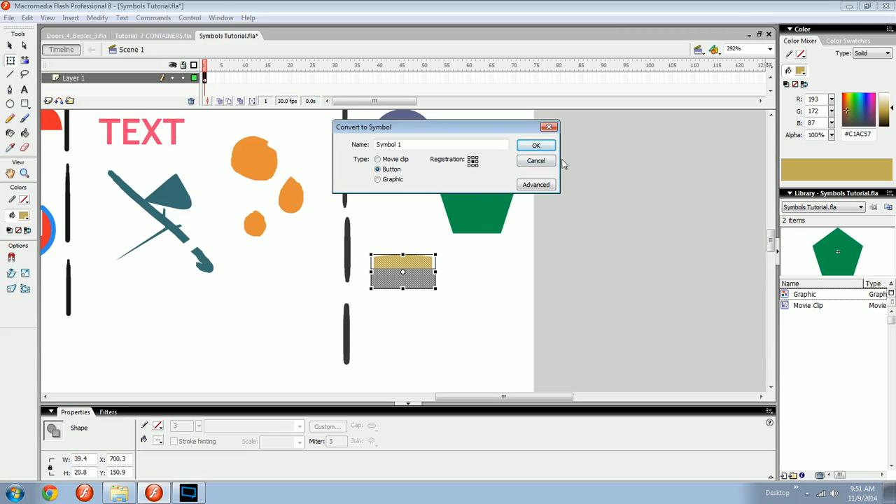
left_click(537, 147)
left_click(570, 283)
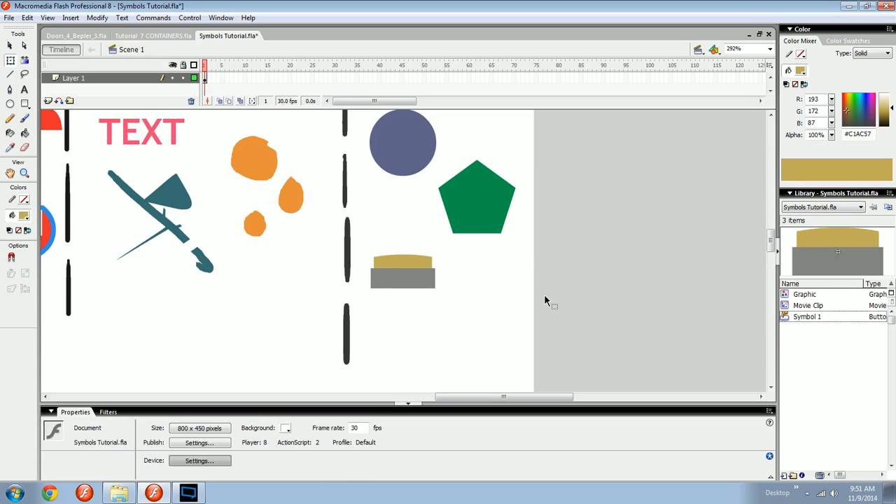
Test the movie to check the diagram and close the preview.
key("ctrl+Return")
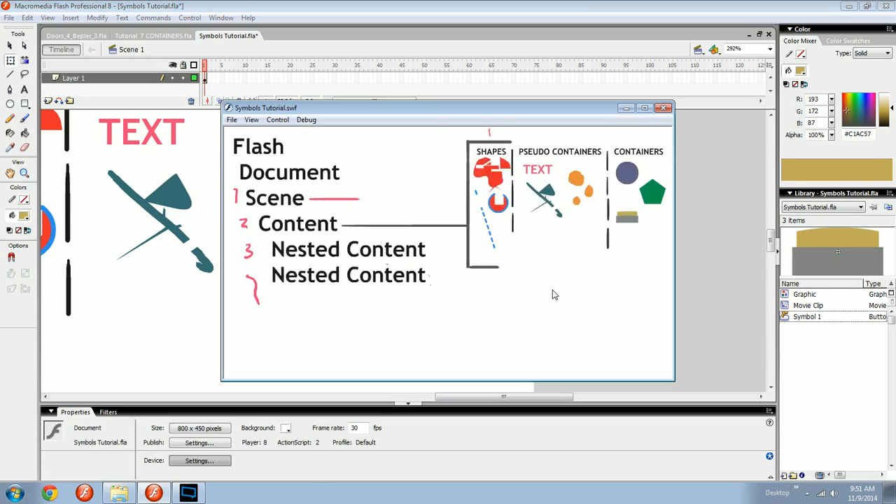
left_click(664, 108)
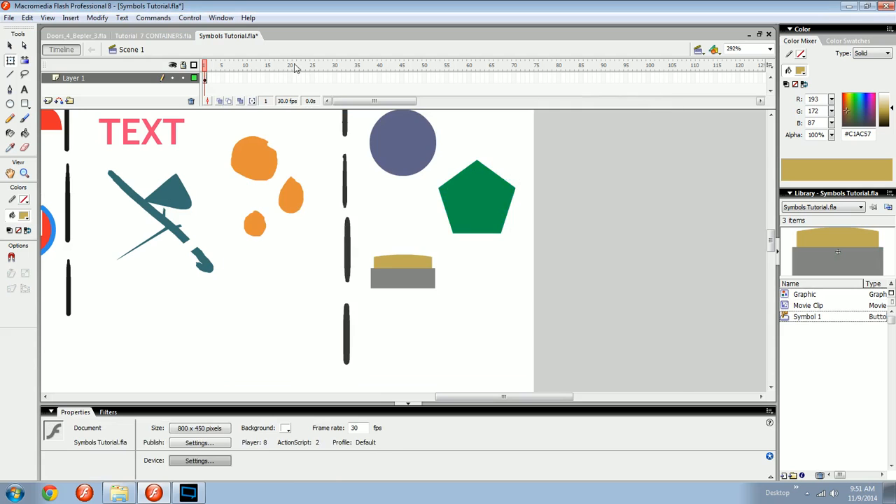
left_click(166, 73)
left_click_drag(273, 258, 485, 258)
key("ctrl+minus")
left_click_drag(373, 287, 352, 286)
key("ctrl+equal")
left_click_drag(496, 274, 334, 253)
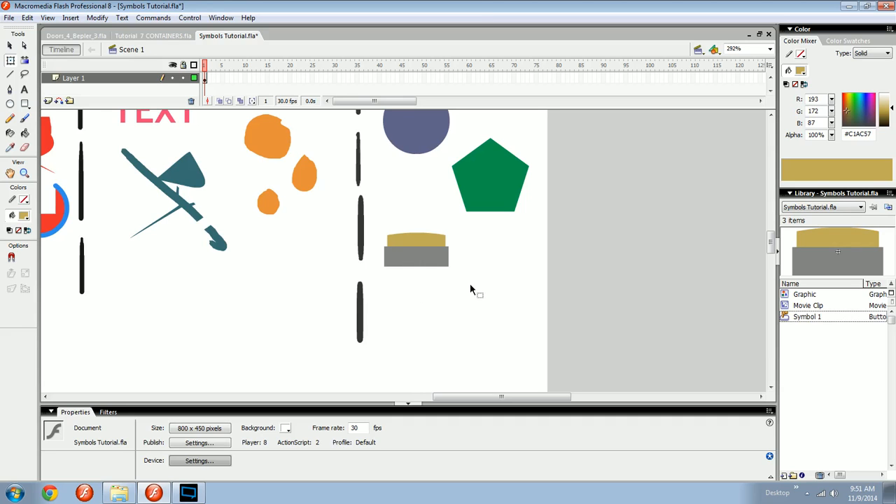
Sketch a pointing hand in #C1AC57 below and beside the button with the Brush tool and remove the sketch.
key("b")
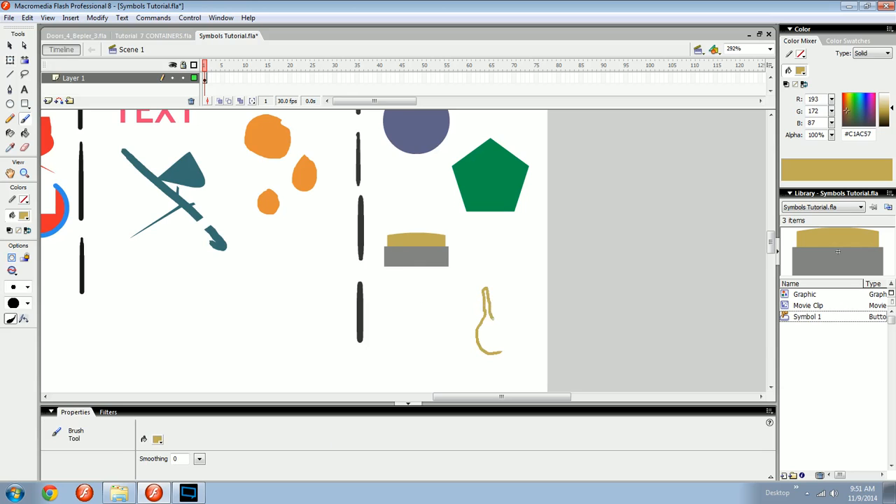
left_click_drag(493, 319, 478, 330)
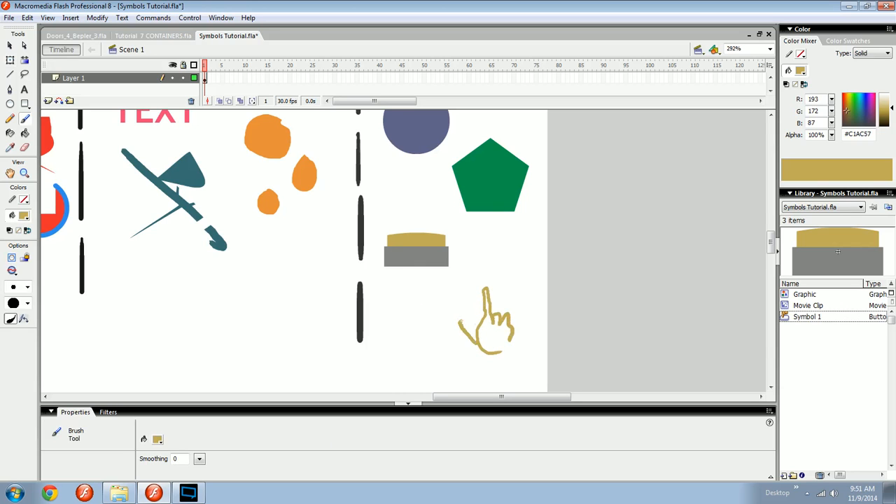
scroll(461, 342, "left", 2)
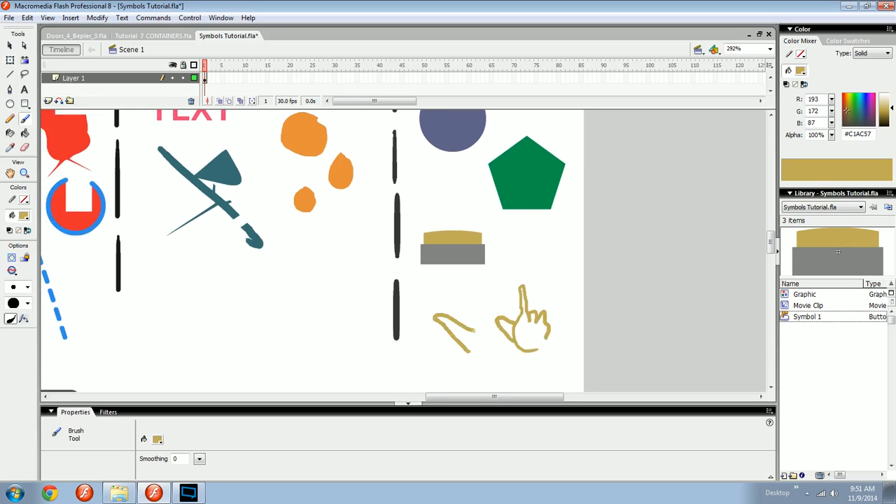
left_click_drag(575, 289, 429, 369)
key("Delete")
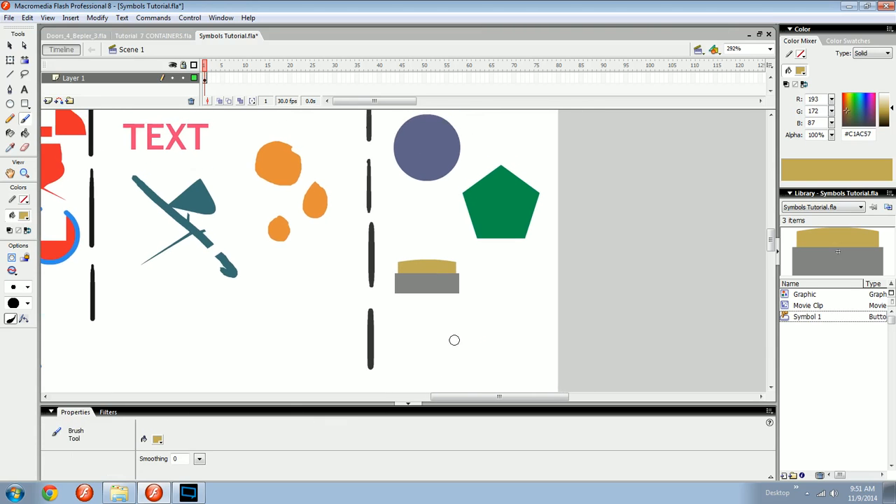
Brush a small #516A5E arrow beside the purple circle, pointing at it.
key("v")
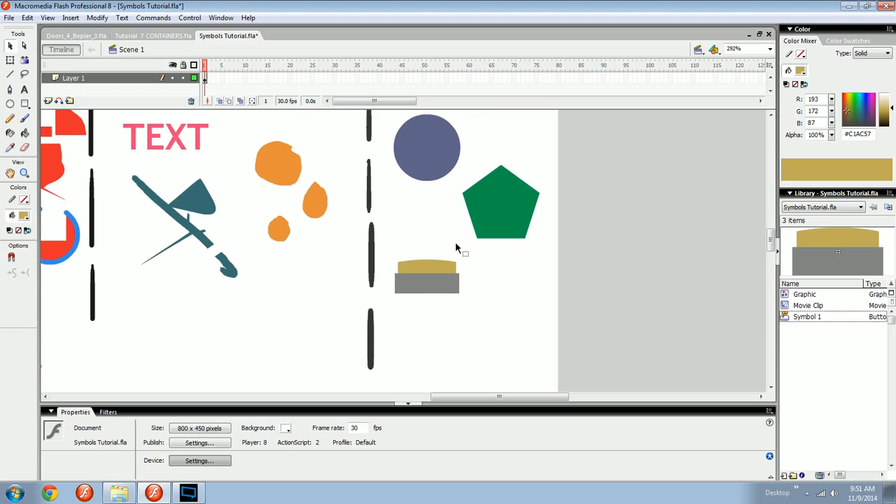
left_click_drag(456, 246, 525, 316)
key("n")
key("b")
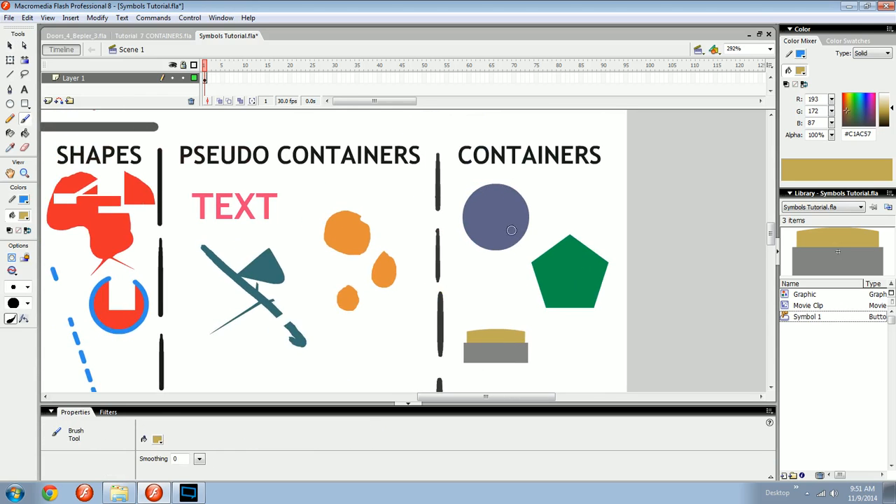
left_click_drag(366, 243, 273, 257)
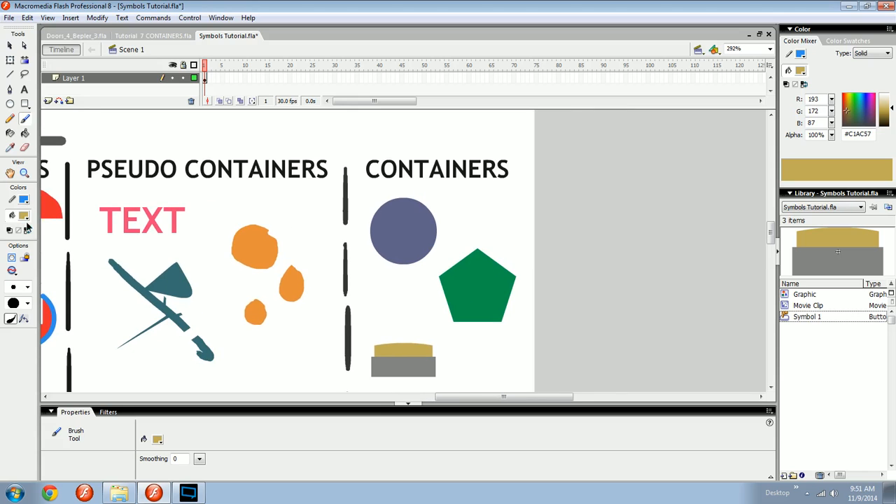
left_click(23, 216)
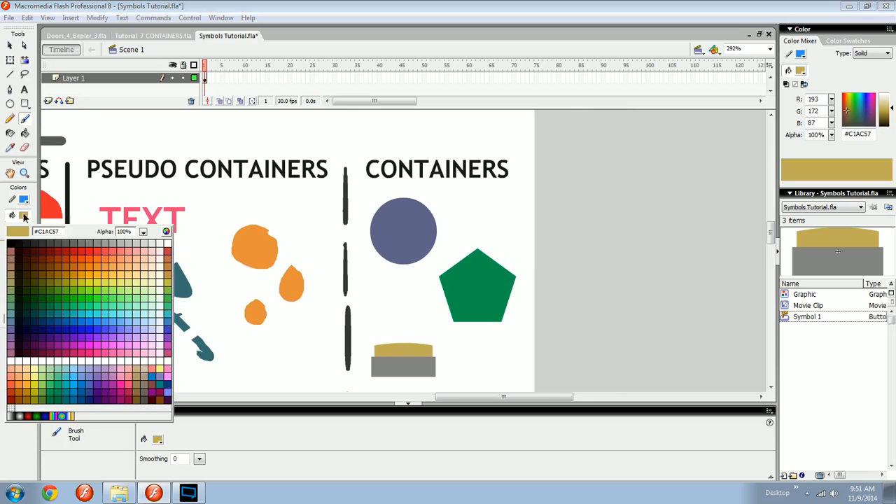
left_click(416, 230)
left_click_drag(483, 242, 494, 262)
left_click_drag(868, 123, 855, 122)
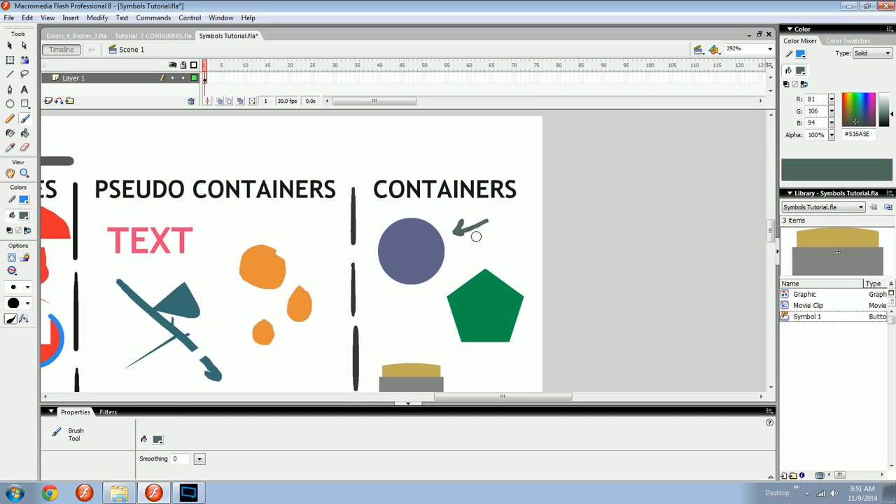
Undo the arrow strokes brushed beside the purple circle.
left_click_drag(505, 261, 546, 264)
key("ctrl+z")
key("ctrl+z")
key("ctrl+z")
key("ctrl+z")
key("ctrl+z")
key("ctrl+z")
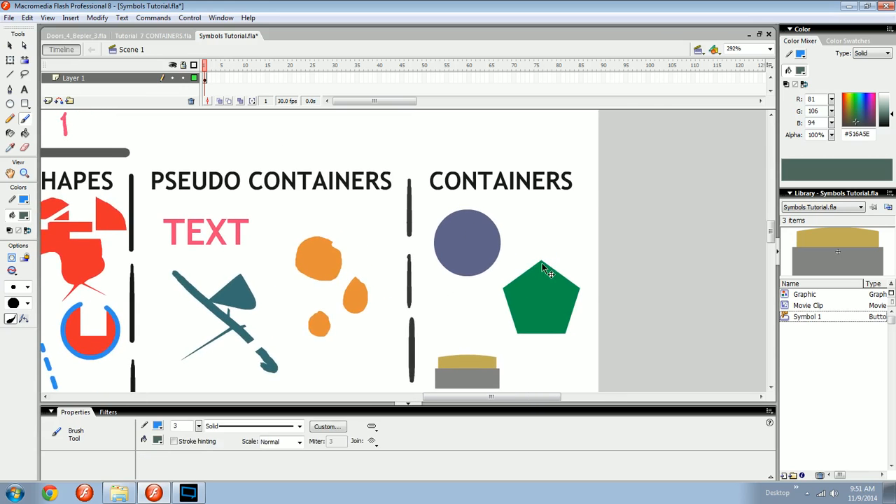
key("ctrl+z")
Extend the diagram on Layer 1 to frame 20, test the movie and close the preview.
key("v")
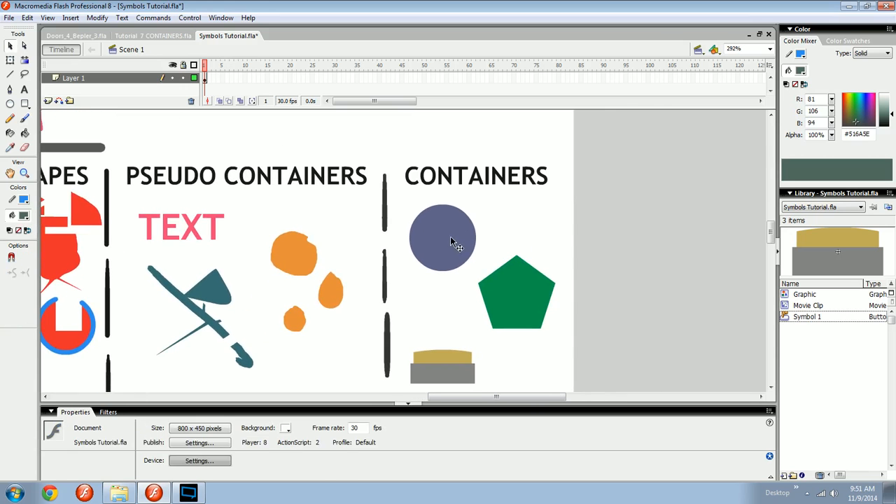
left_click(456, 243)
left_click_drag(513, 293, 551, 299)
key("space")
left_click_drag(448, 292, 527, 304)
left_click_drag(375, 281, 481, 270)
key("ctrl+minus")
left_click_drag(318, 301, 231, 298)
left_click(204, 78)
left_click(290, 78)
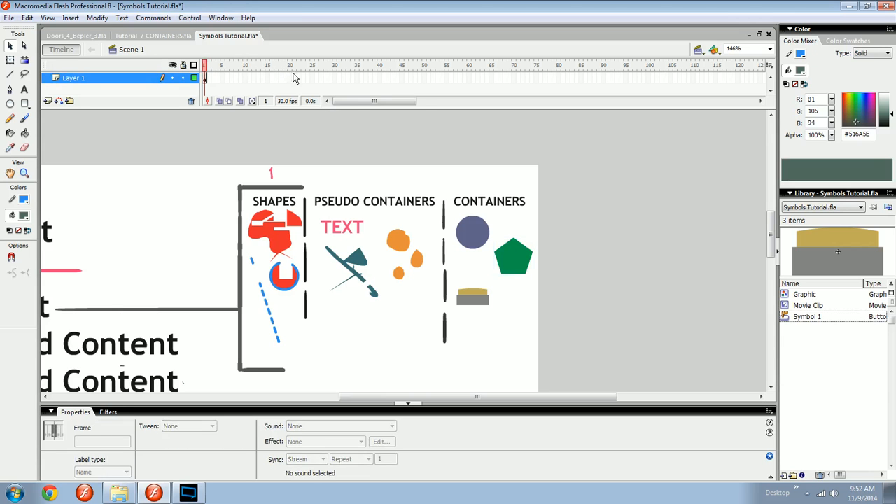
key("F5")
key("ctrl+Return")
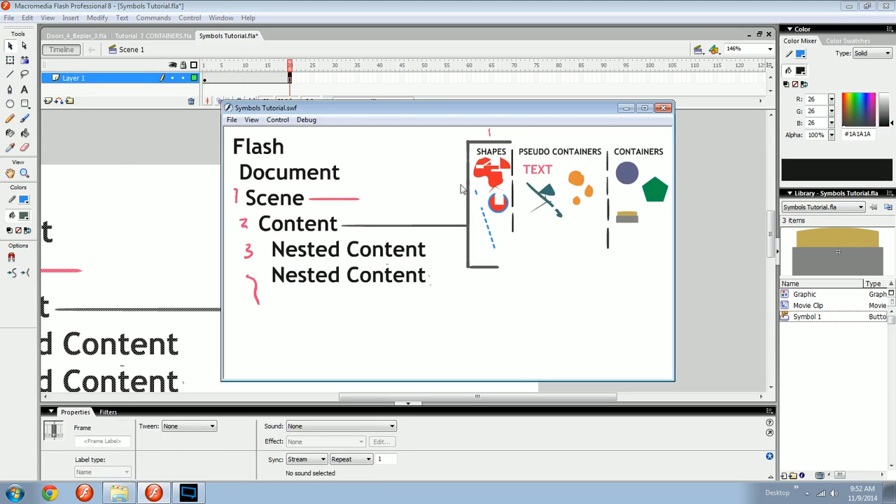
left_click(664, 108)
Transfer the entire diagram into a new Flash document at its original position, with the timeline displayed.
left_click(543, 191)
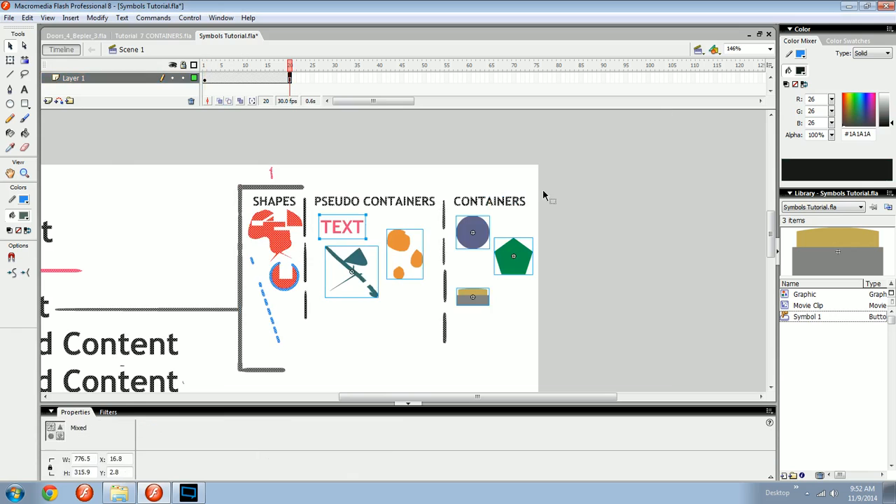
left_click_drag(549, 218, 611, 201)
key("ctrl+minus")
key("ctrl+a")
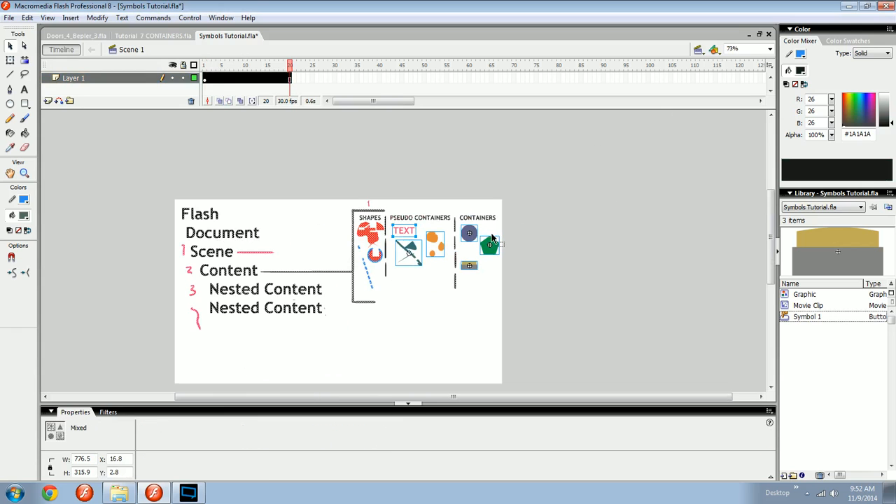
key("Delete")
key("ctrl+n")
key("Return")
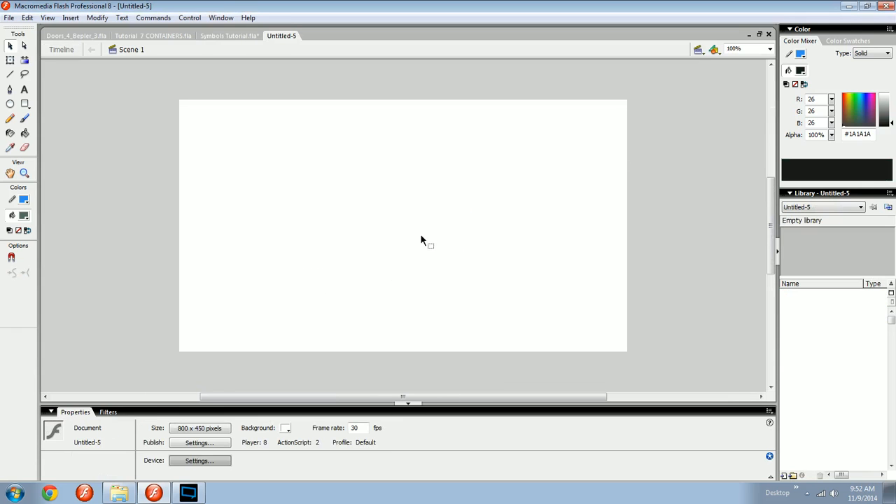
left_click(62, 50)
key("ctrl+v")
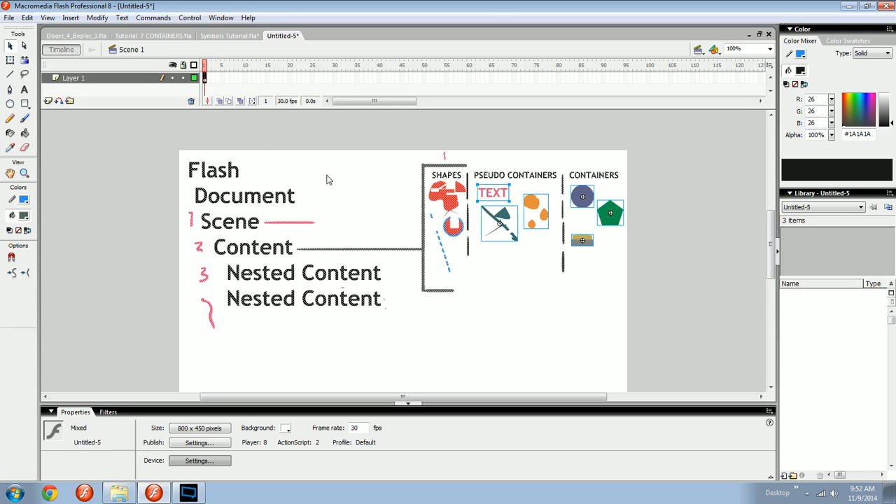
Extend the new document's Layer 1 to frame 21, test the movie and close the preview.
left_click(493, 312)
left_click(294, 78)
key("F5")
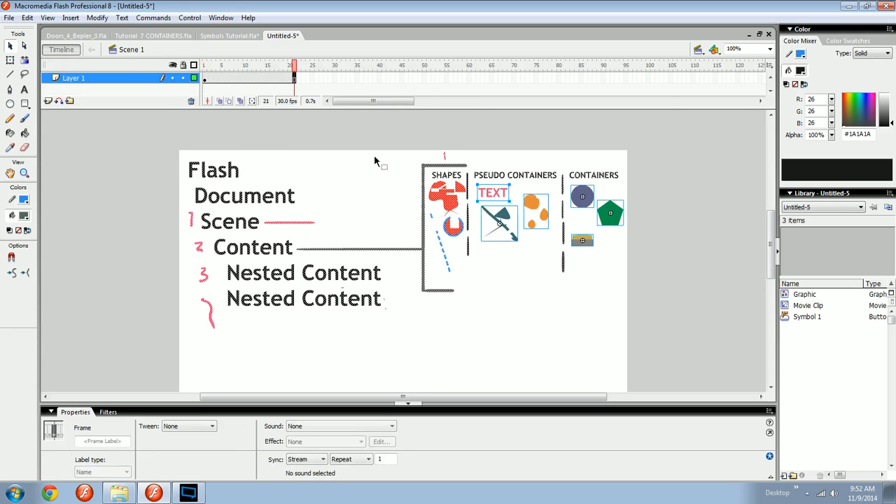
key("ctrl+Return")
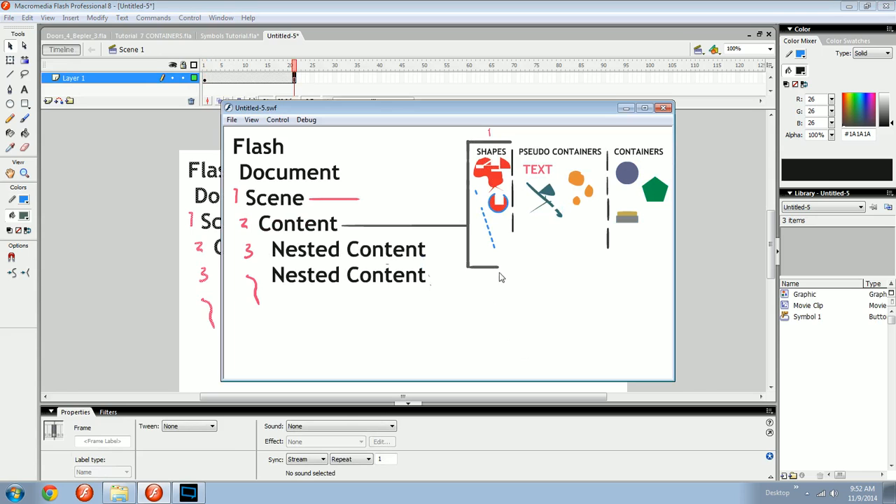
left_click(662, 108)
Try emptying Layer 1 from frame 10 onward with a new keyframe, test the movie and undo the change.
left_click(268, 67)
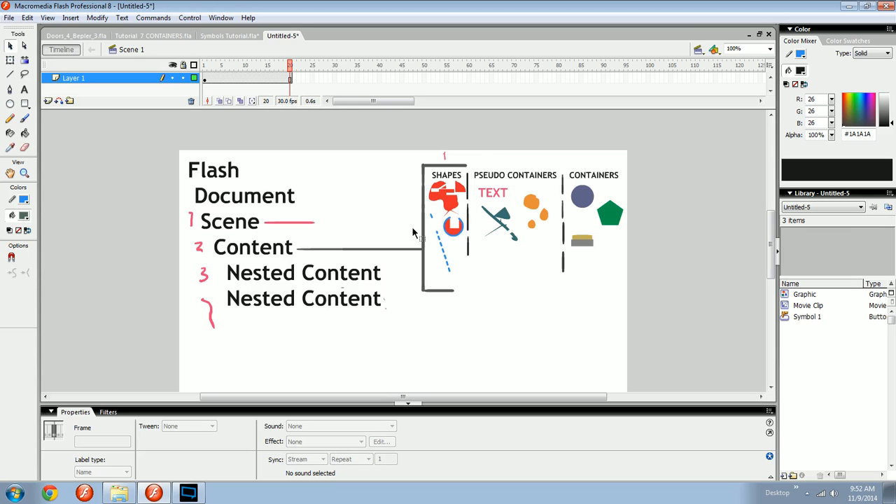
left_click_drag(451, 280, 422, 317)
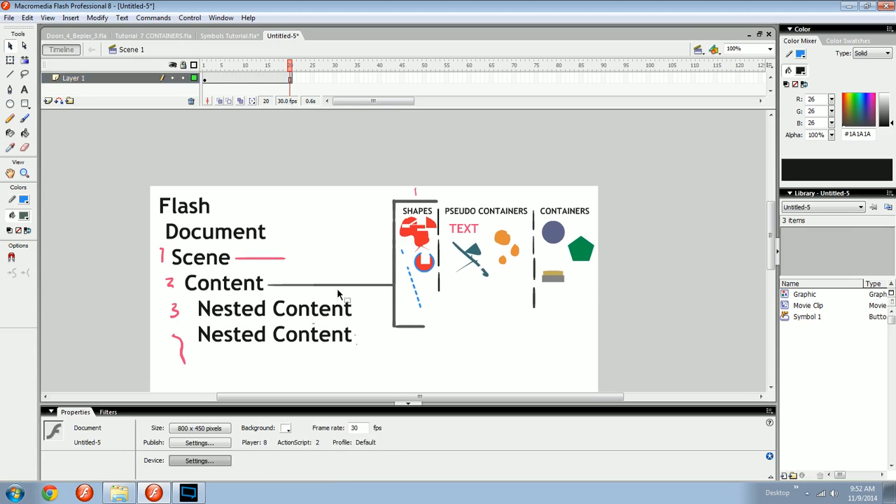
left_click(244, 66)
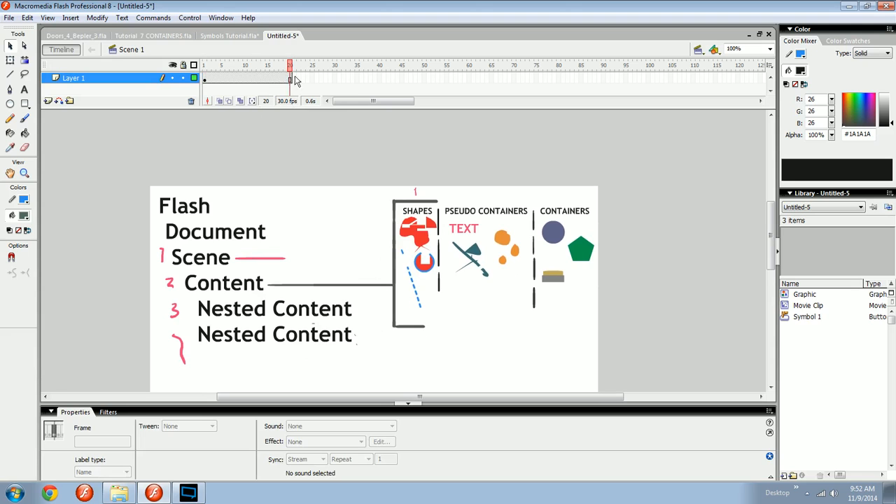
left_click(244, 80)
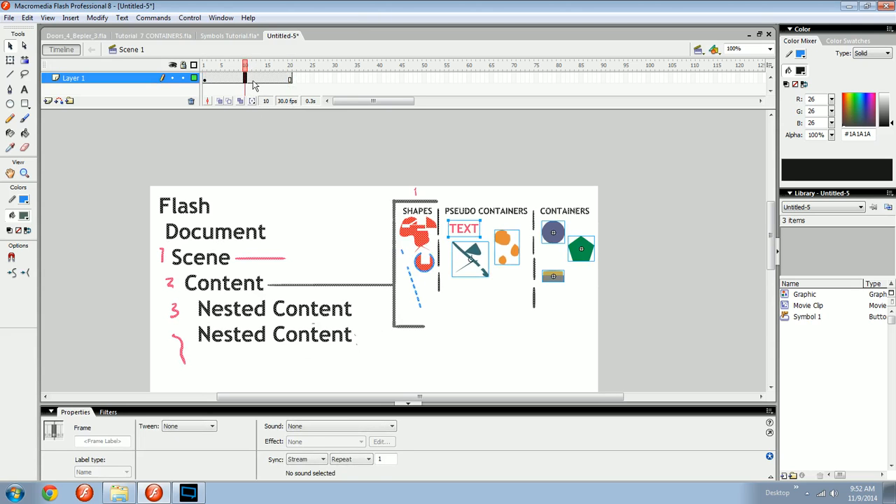
key("ctrl+Return")
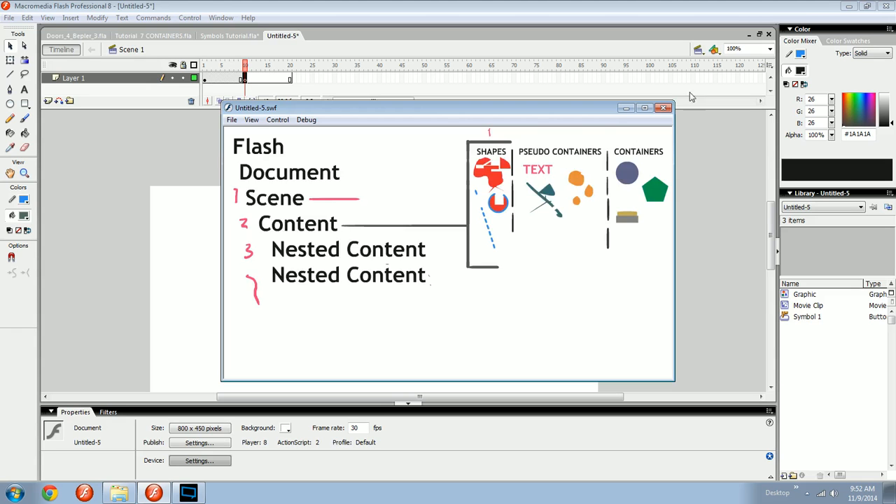
left_click(663, 108)
key("ctrl+z")
Brush an oval about 42.9 by 70.8 below the nested content text and fill it solid with red #ED4545.
left_click_drag(416, 217, 376, 196)
left_click(332, 215)
left_click_drag(332, 214, 336, 217)
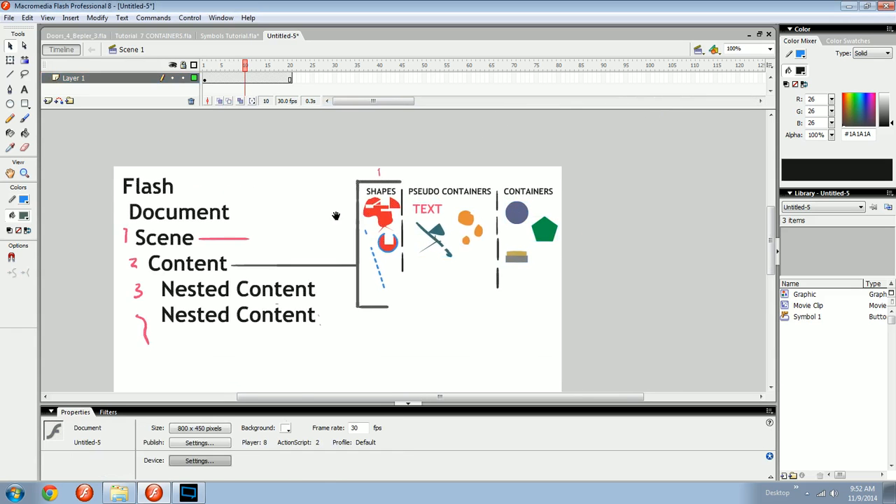
key("ctrl+=")
left_click_drag(236, 288, 469, 161)
key("ctrl+minus")
key("b")
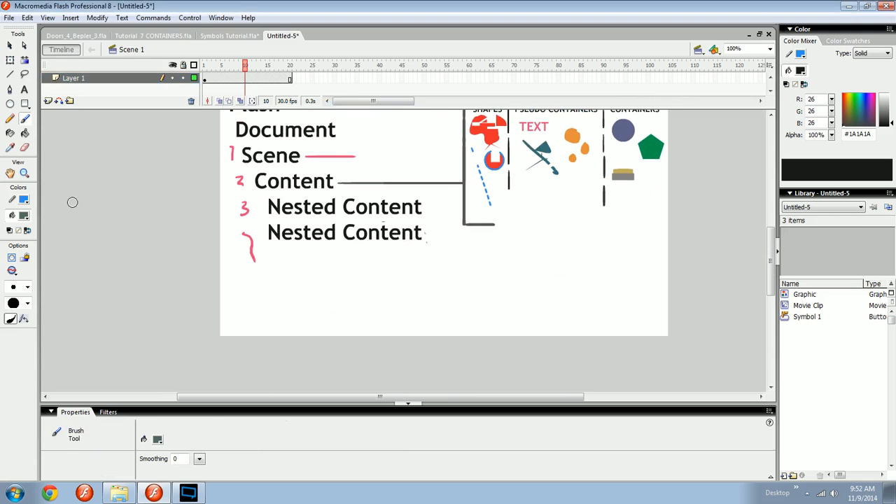
left_click(23, 216)
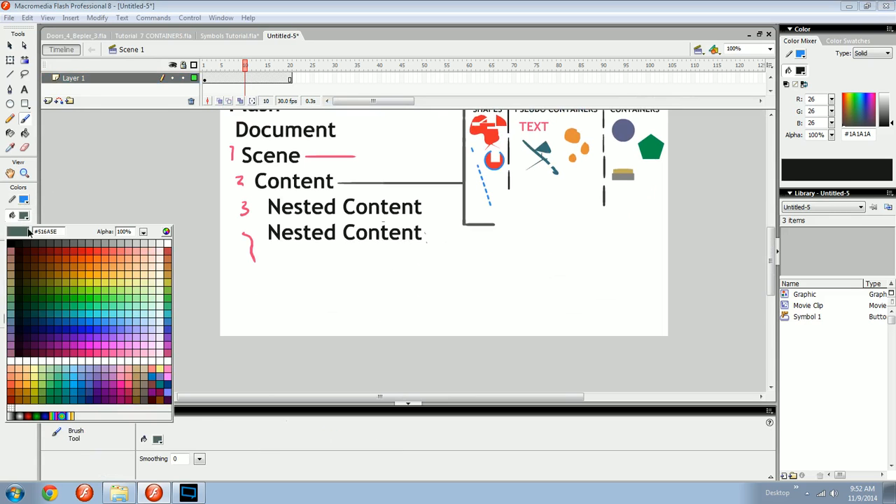
left_click(110, 249)
key("ctrl+=")
left_click_drag(223, 309, 203, 266)
key("k")
left_click(213, 282)
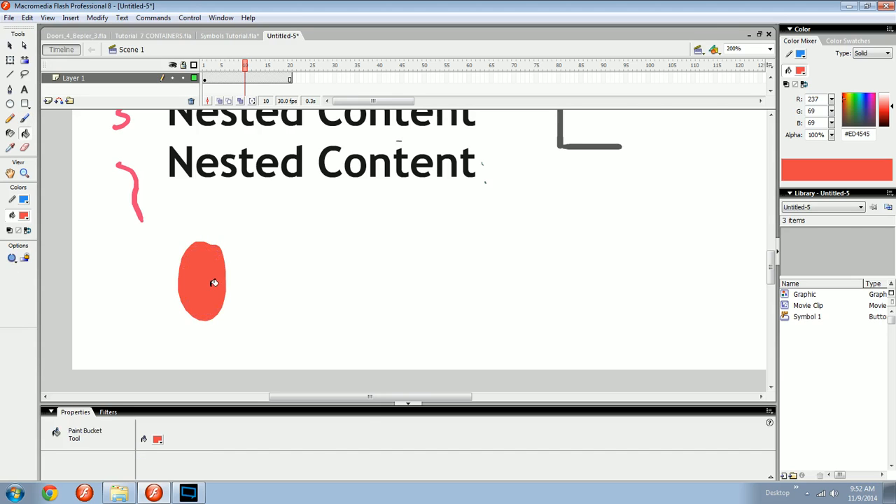
Convert the red oval to a movie clip symbol, keeping the default name.
key("v")
left_click(216, 294)
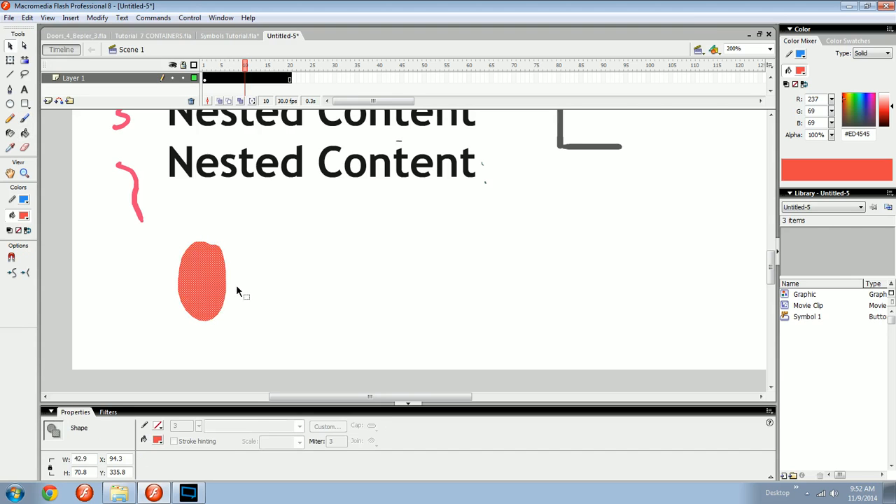
key("F8")
key("Return")
Move the oval clip onto a new layer above Layer 1, starting at frame 1 and keeping its position.
left_click(49, 100)
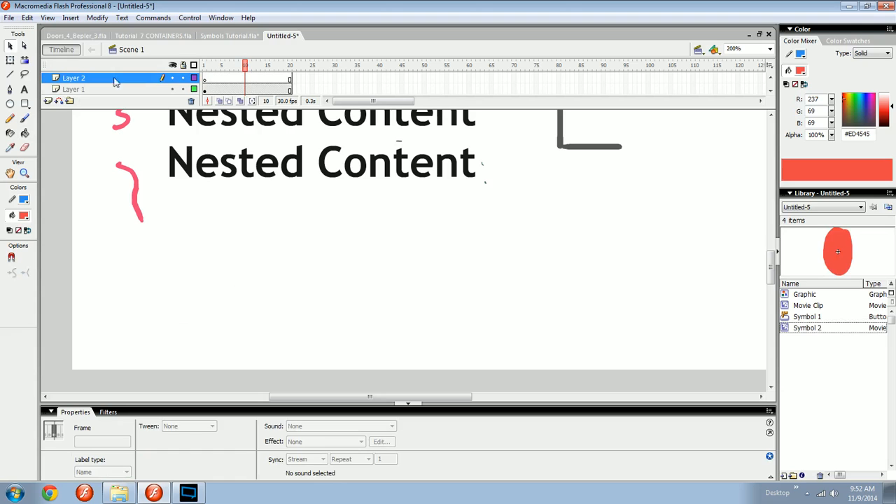
left_click(214, 77)
key("ctrl+shift+v")
Add a keyframe at frame 20 of Layer 2 and move the oval horizontally to about X 674.3.
left_click(288, 78)
key("F6")
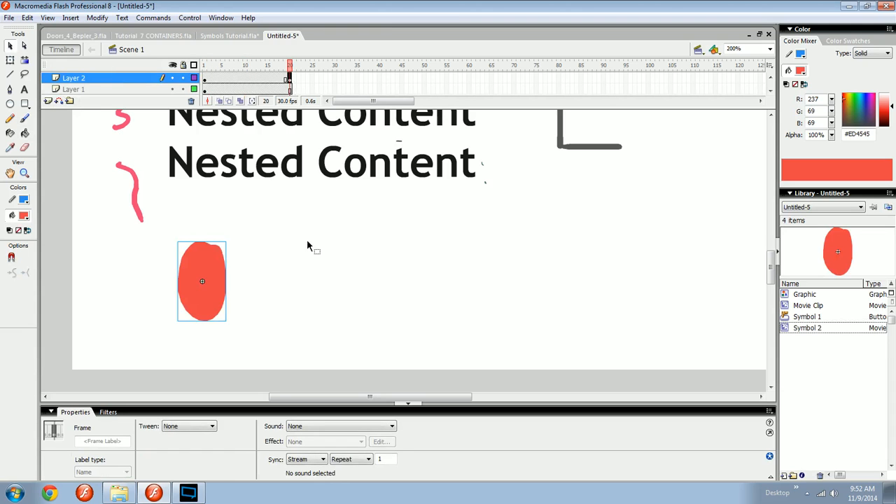
key("ctrl+1")
left_click_drag(249, 280, 553, 272)
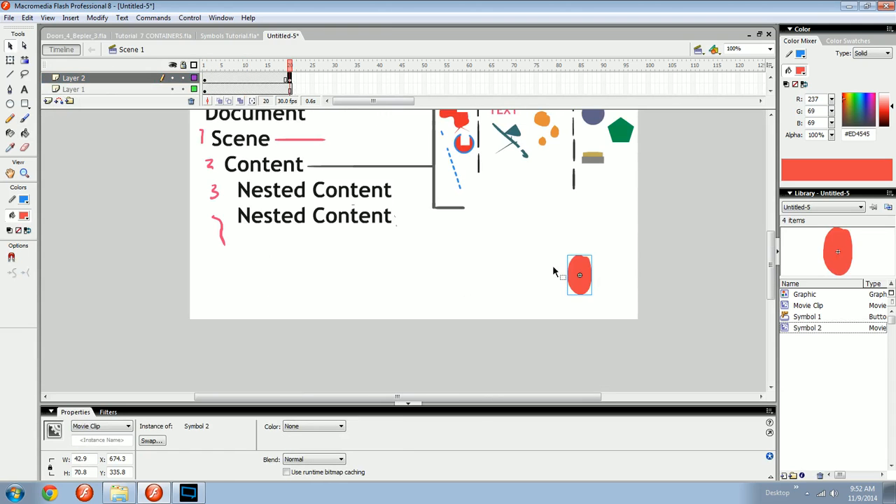
Create a motion tween between the oval's two keyframes, test the movie and close the preview.
right_click(250, 79)
left_click(273, 88)
key("ctrl+Return")
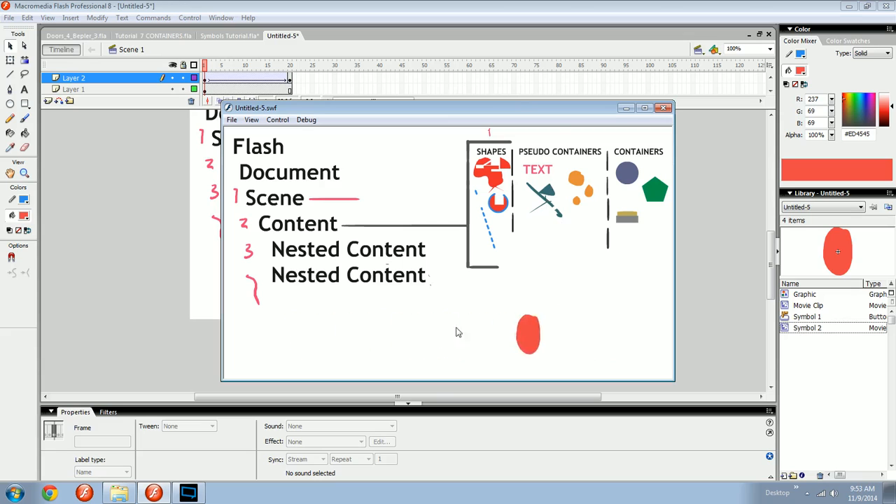
left_click(669, 111)
Scrub the oval's motion tween from frame 1 to frame 20 and examine the container examples.
left_click_drag(205, 67, 290, 69)
left_click_drag(468, 214, 463, 260)
left_click_drag(563, 262, 532, 282)
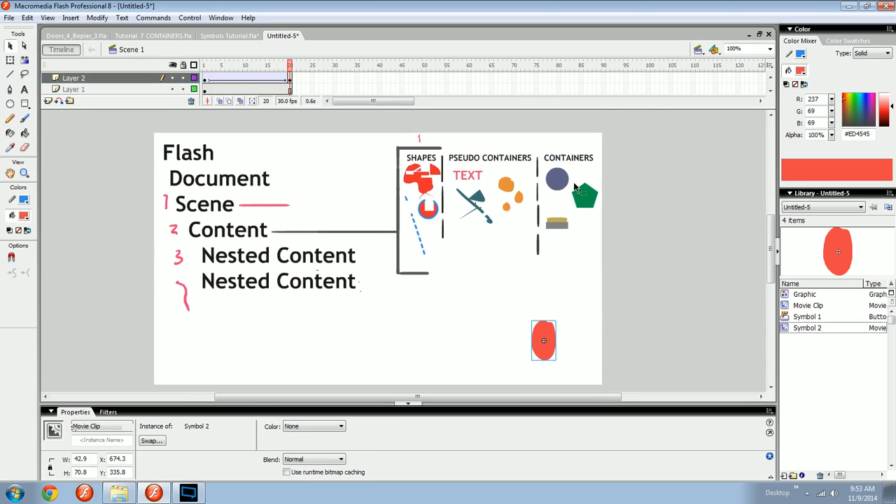
key("ctrl+=")
left_click_drag(510, 192, 555, 392)
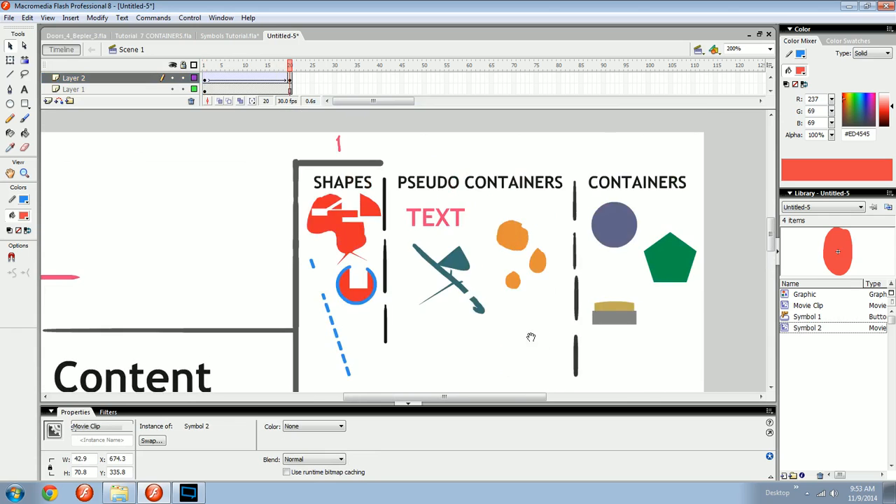
key("ctrl+minus")
left_click(494, 264)
mouse_move(496, 320)
left_mouse_down()
mouse_move(438, 338)
mouse_move(515, 346)
mouse_move(453, 302)
mouse_move(379, 308)
mouse_move(461, 316)
mouse_move(402, 302)
mouse_move(548, 289)
left_mouse_up()
key("n")
key("b")
key("ctrl+z")
left_click_drag(98, 108, 94, 125)
key("v")
left_click_drag(410, 221, 438, 190)
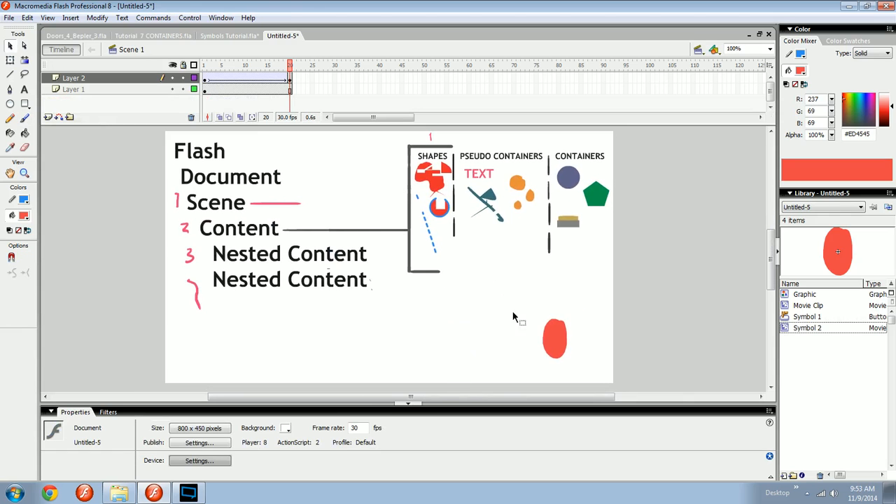
Add a new layer above Layer 2 and insert a blank keyframe on it at frame 10.
left_click(48, 117)
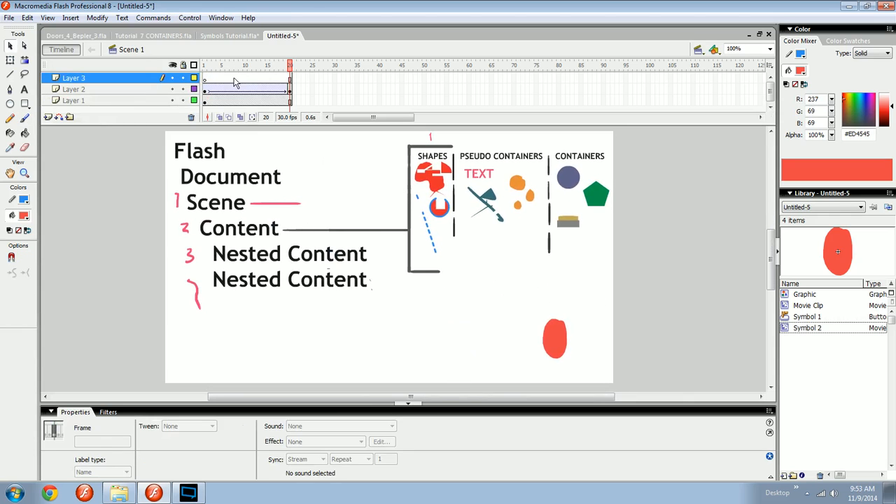
left_click(245, 79)
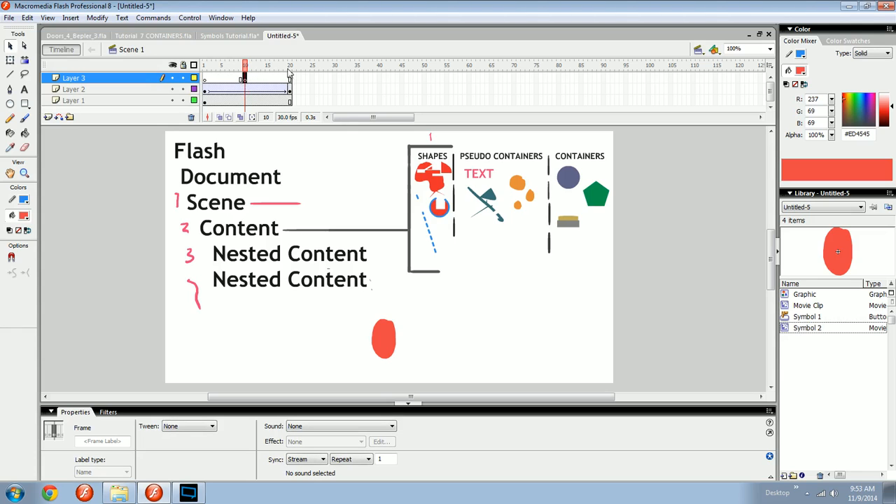
left_click(223, 79)
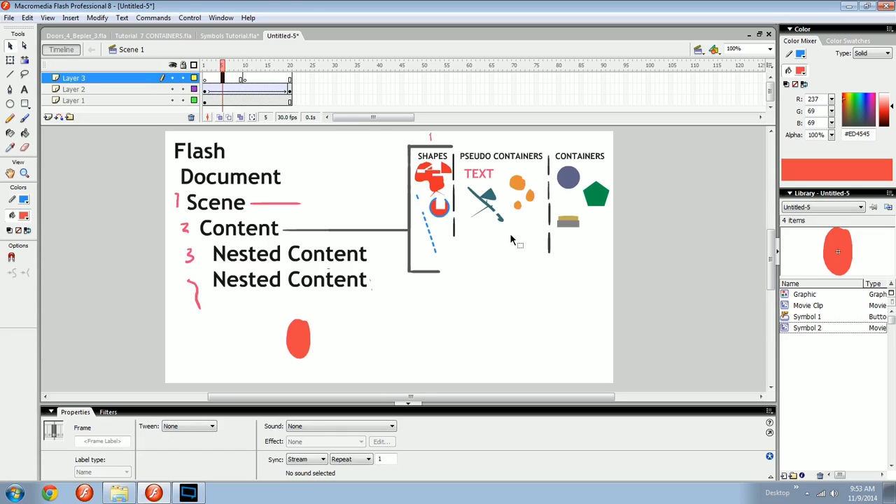
left_click_drag(476, 231, 451, 225)
left_click(240, 89)
left_click(249, 78)
left_click(244, 79)
Brush a shrinking gray (#A6A6A6) blob frame by frame on Layer 3 from frame 10 to frame 15, below the diagram's bracket.
key("ctrl+=")
left_click_drag(507, 332, 413, 282)
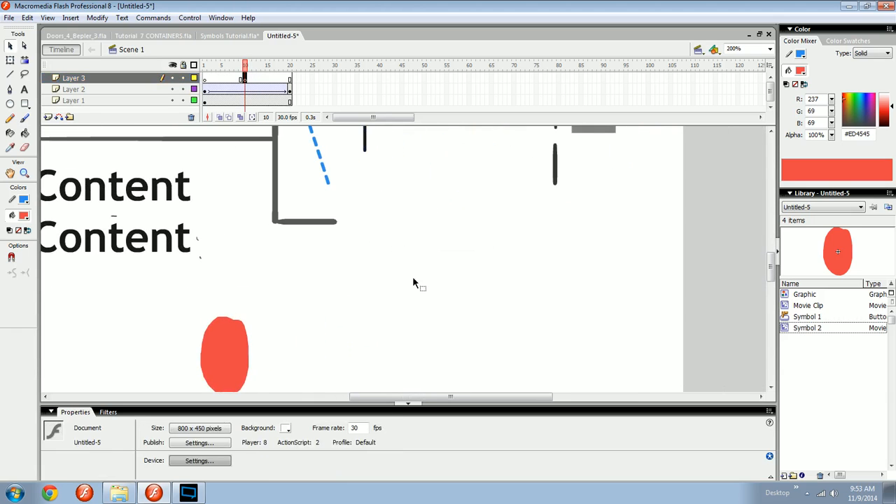
key("b")
scroll(400, 280, "up", 2)
left_click(25, 215)
left_click(200, 240)
mouse_move(397, 259)
left_mouse_down()
mouse_move(374, 267)
mouse_move(374, 279)
mouse_move(381, 264)
left_mouse_up()
key("F7")
key("F7")
key("F7")
left_click_drag(382, 261, 397, 268)
key("F7")
key("F7")
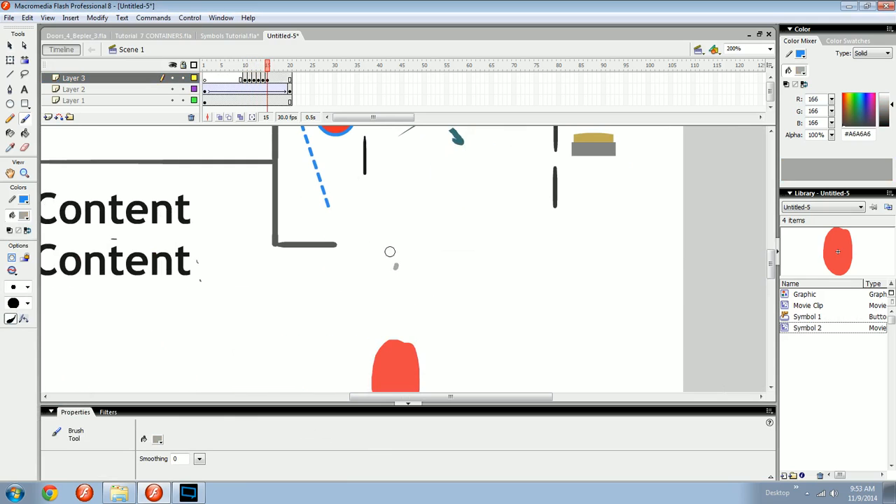
Lengthen the exposure of the last gray drawings on Layer 3 and trim the layer to end at frame 20.
left_click(259, 79)
key("F5")
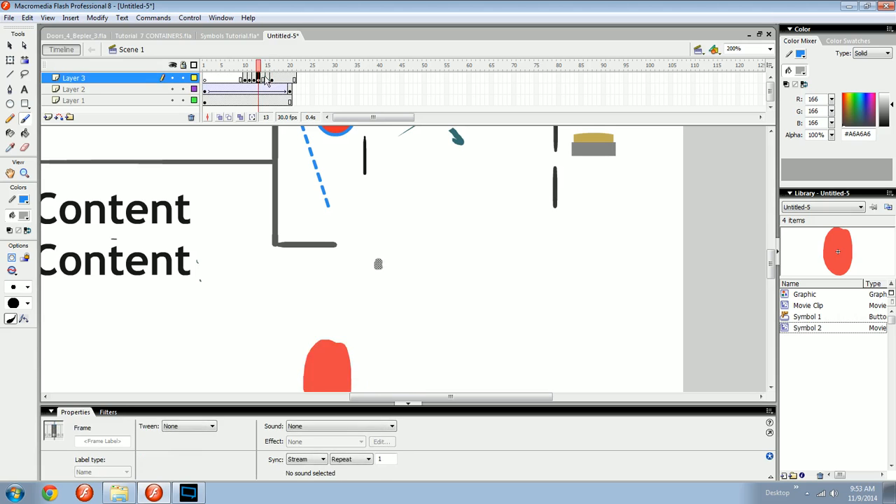
left_click_drag(262, 79, 268, 80)
key("F5")
key("ctrl+z")
left_click(272, 80)
left_click(267, 80)
key("F5")
left_click(290, 78)
left_click_drag(295, 79, 249, 69)
key("shift+F5")
Fill the brushed blob outlines in the first gray frames of Layer 3 with #A6A6A6.
key("k")
left_click(386, 281)
key("comma")
left_click(391, 280)
key("period")
key("period")
Convert the gray drawings in frames 10 to 20 of Layer 3 into a graphic symbol set to Play Once.
left_click_drag(244, 79, 294, 80)
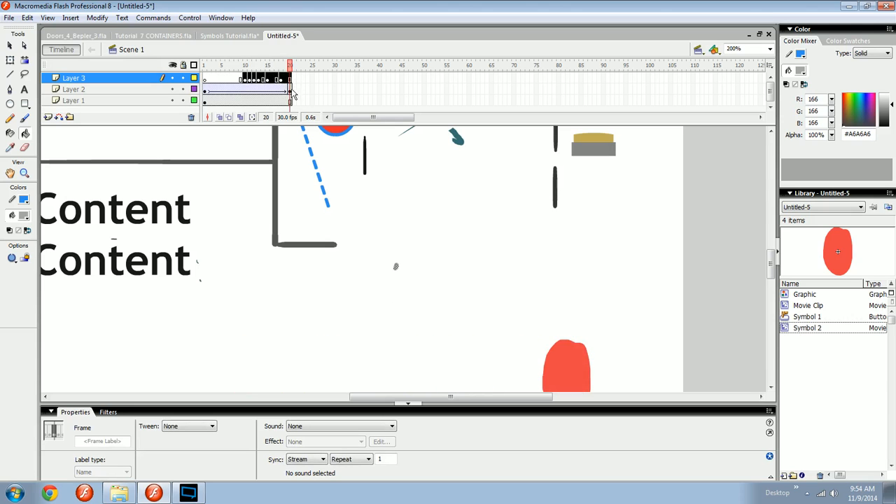
key("F8")
key("Return")
key("v")
left_click(889, 375)
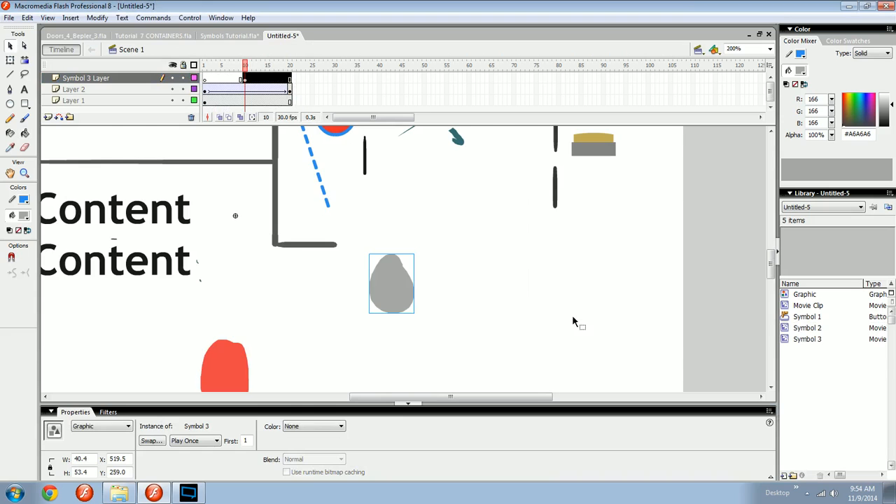
Examine the gray graphic symbol up close on the stage at frames 10 and 11.
key("ctrl+1")
mouse_move(247, 66)
left_mouse_down()
mouse_move(272, 66)
mouse_move(242, 73)
mouse_move(290, 67)
mouse_move(245, 69)
mouse_move(268, 81)
mouse_move(245, 82)
mouse_move(280, 81)
mouse_move(241, 67)
left_mouse_up()
left_click(396, 262)
key("z")
left_click_drag(374, 295, 418, 266)
left_click_drag(250, 66, 249, 66)
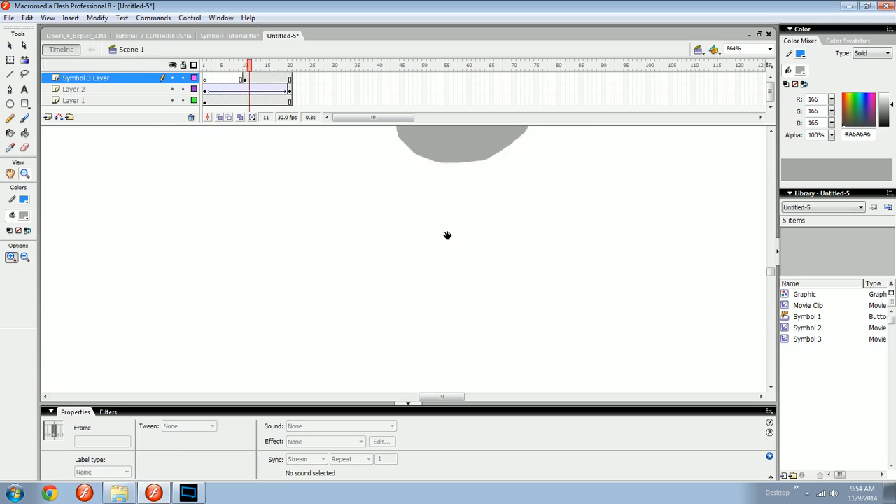
left_click(448, 236, "alt")
key("v")
left_click(425, 220)
left_click(340, 186)
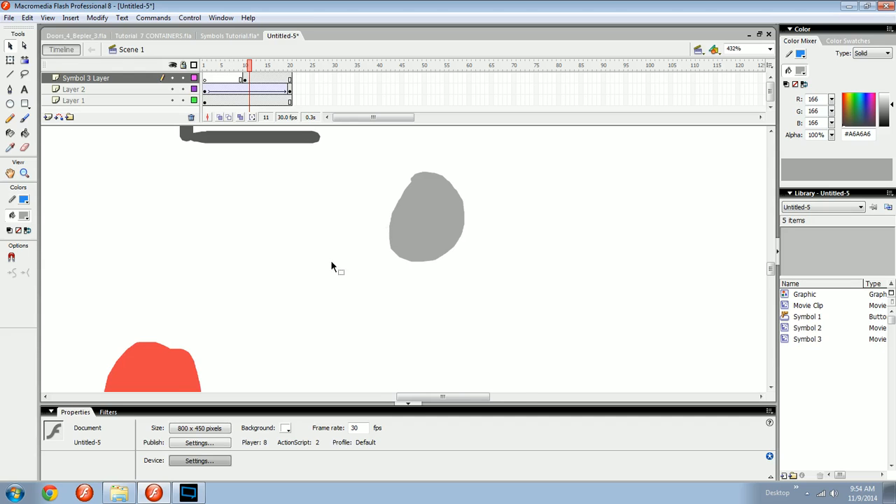
key("ctrl+minus")
key("ctrl+equal")
left_click_drag(383, 310, 354, 309)
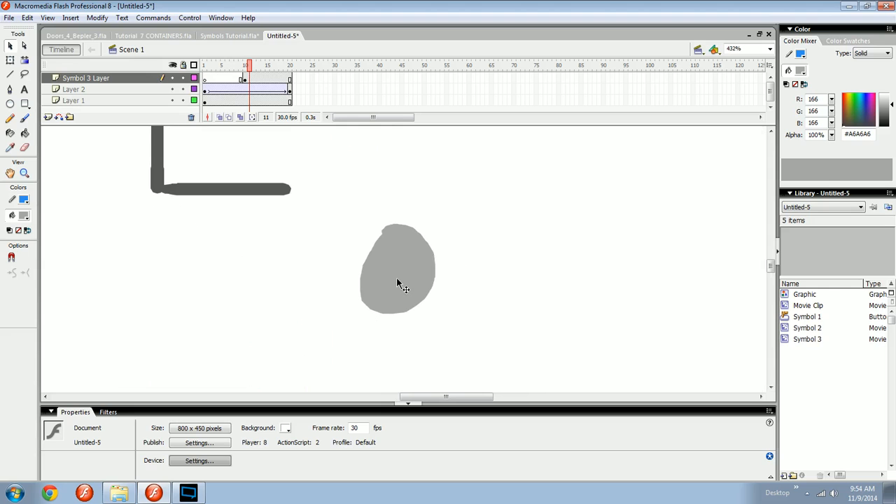
Inspect the gray graphic at frame 10, open it to examine its nested shape, and return to Scene 1.
left_click_drag(208, 77, 291, 100)
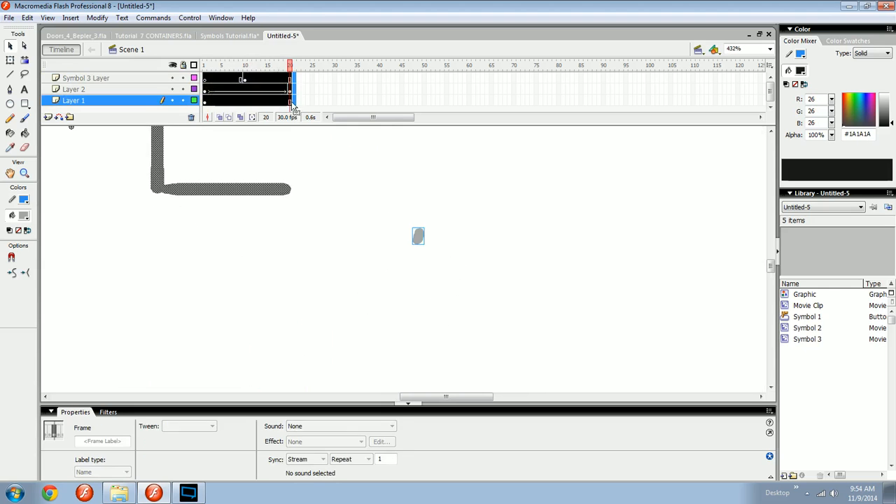
left_click(246, 64)
left_click(407, 290)
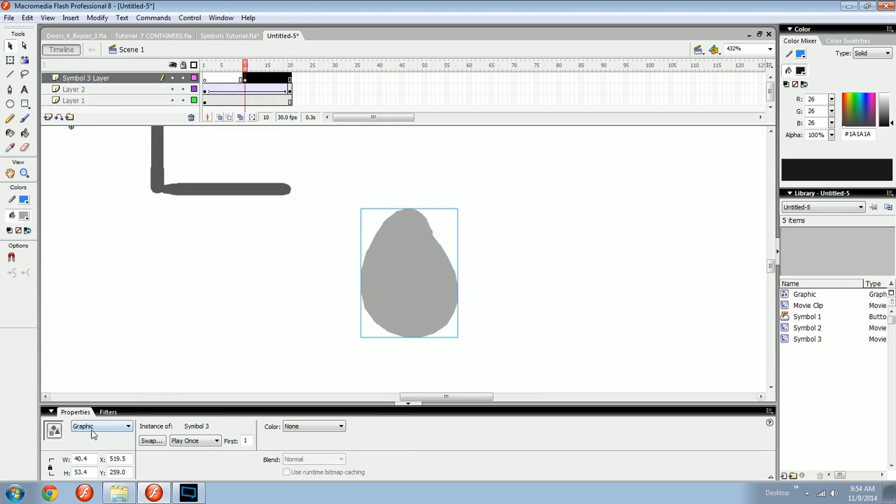
double_click(408, 279)
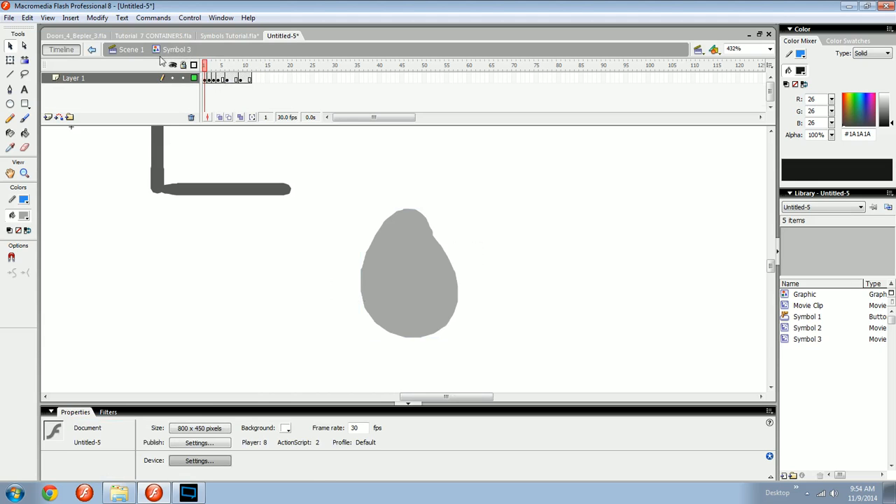
left_click_drag(324, 194, 350, 222)
key("ctrl+minus")
left_click(380, 248)
left_click(338, 234)
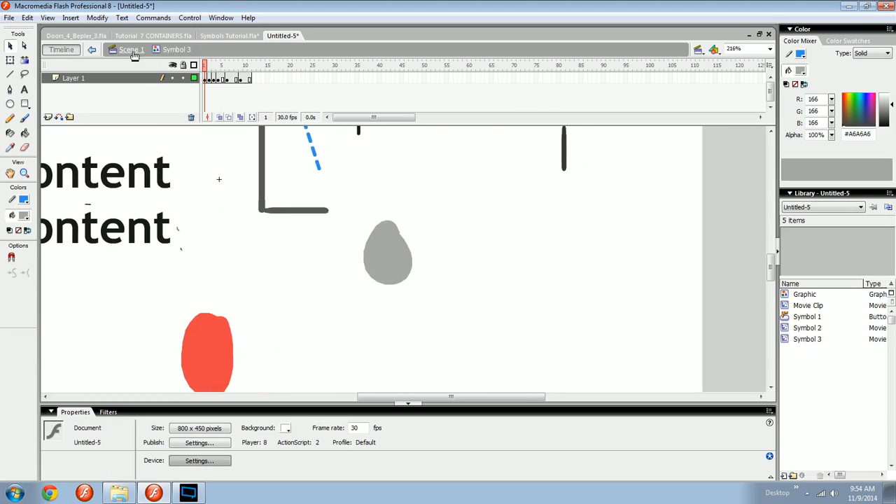
left_click(382, 249)
left_click(423, 257)
left_click(388, 257)
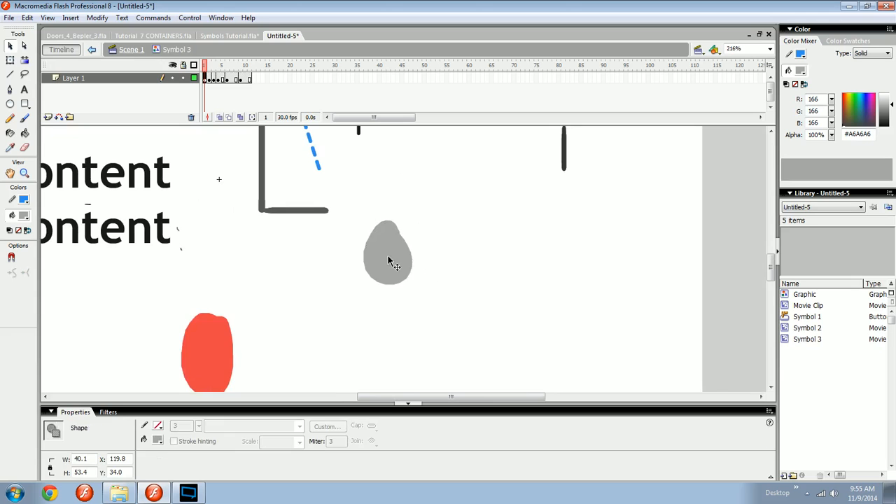
key("ctrl+equal")
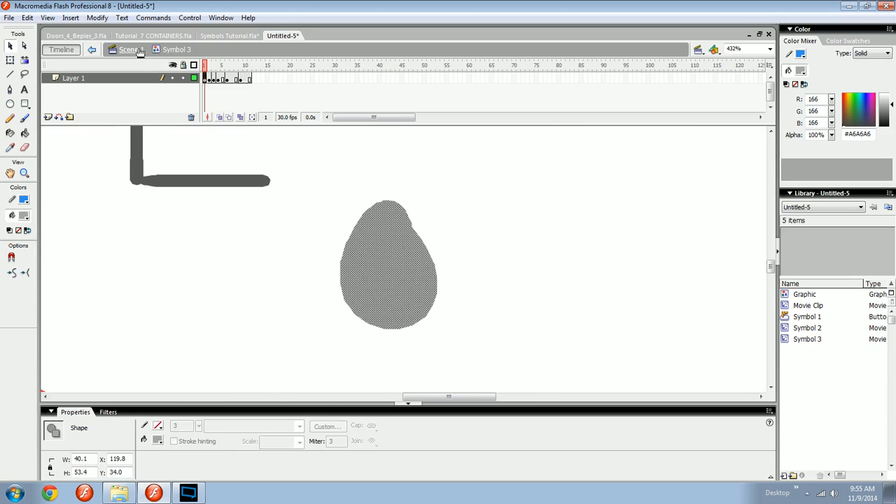
left_click(93, 50)
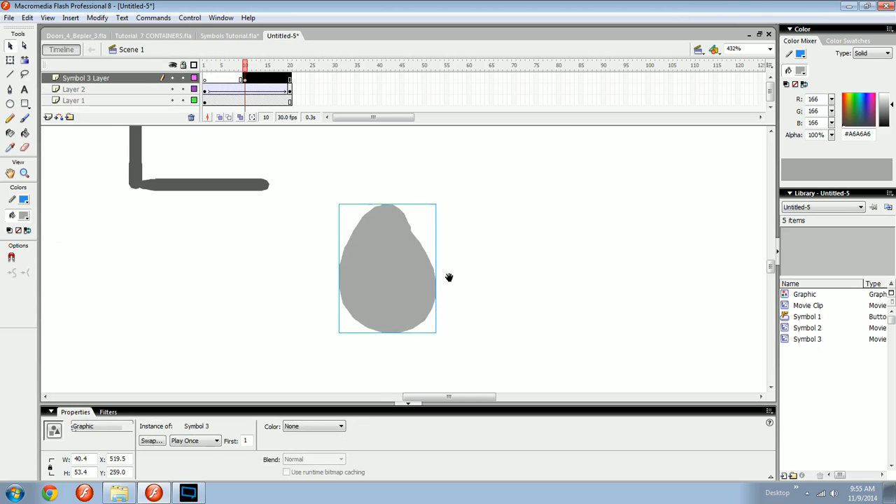
Move the gray graphic slightly down to about X 522.8, Y 274.4 and deselect it.
key("ctrl+minus")
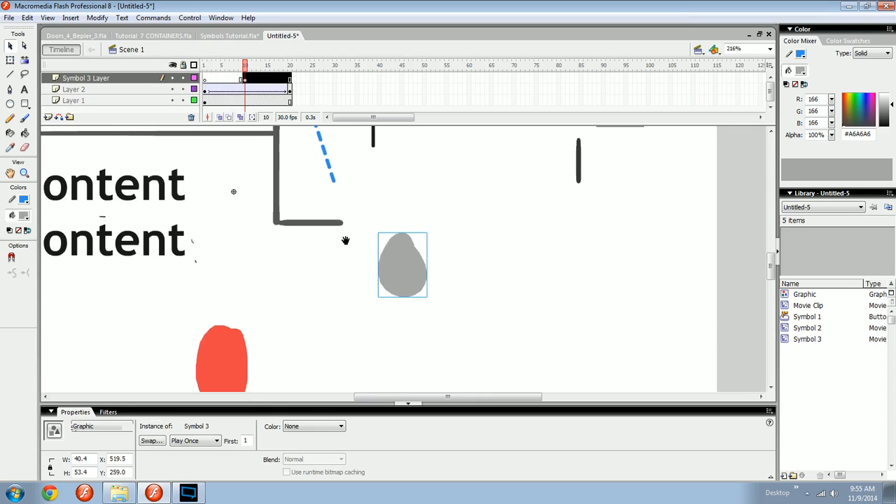
mouse_move(413, 273)
left_mouse_down()
mouse_move(438, 283)
mouse_move(372, 275)
mouse_move(506, 286)
mouse_move(415, 287)
left_mouse_up()
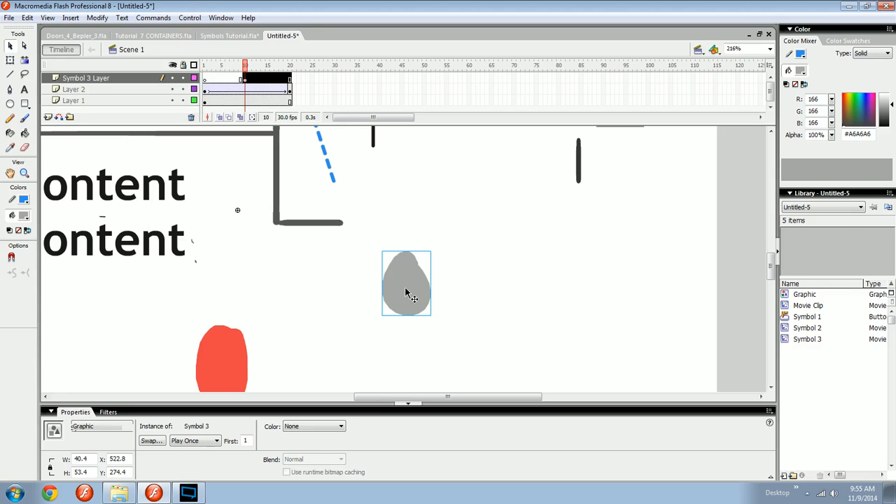
left_click(295, 296)
mouse_move(331, 296)
left_mouse_down()
mouse_move(394, 301)
mouse_move(327, 289)
left_mouse_up()
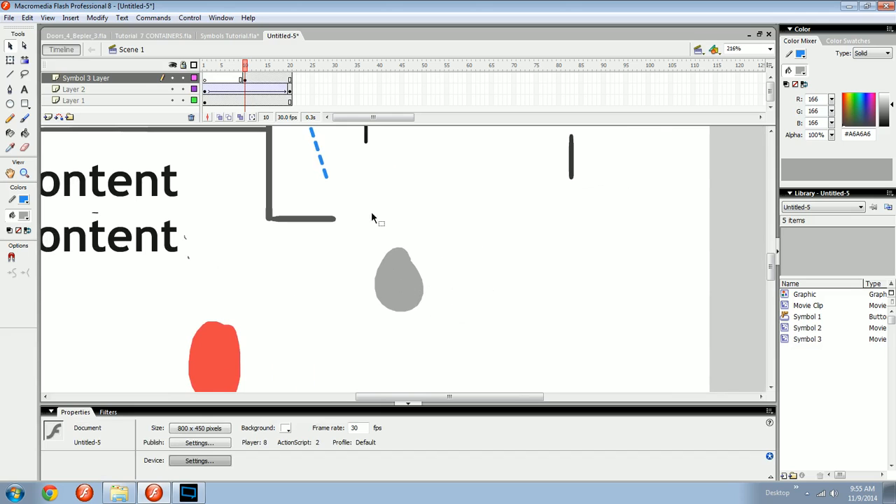
Open the gray graphic symbol, scrub its nested frames back to frame 1, and return to Scene 1.
double_click(397, 284)
left_click_drag(387, 273, 474, 272)
left_click_drag(365, 264, 399, 299)
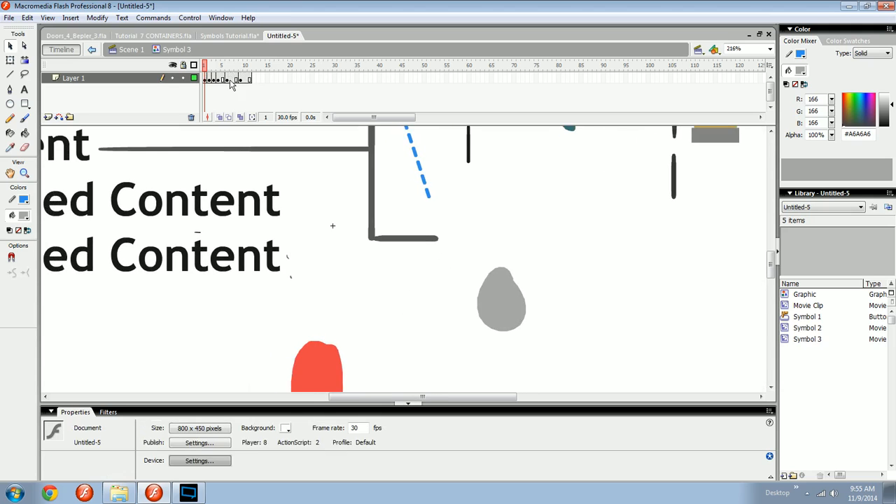
left_click_drag(226, 66, 203, 70)
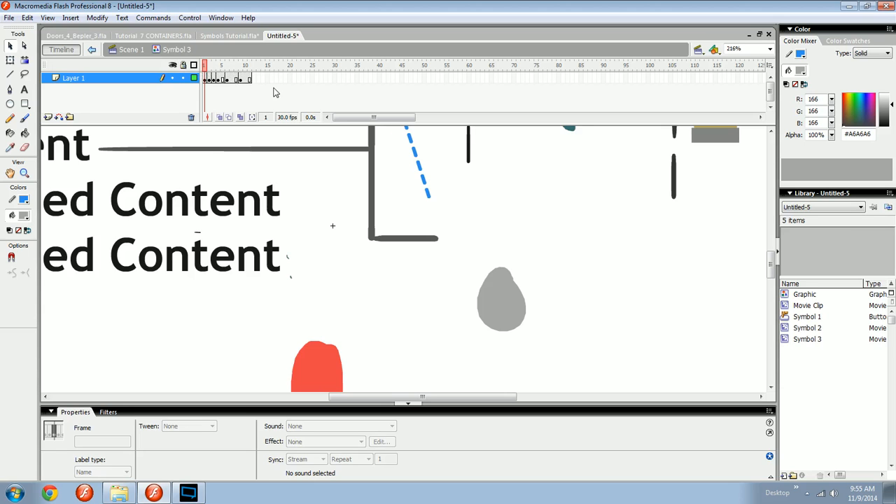
left_click(128, 55)
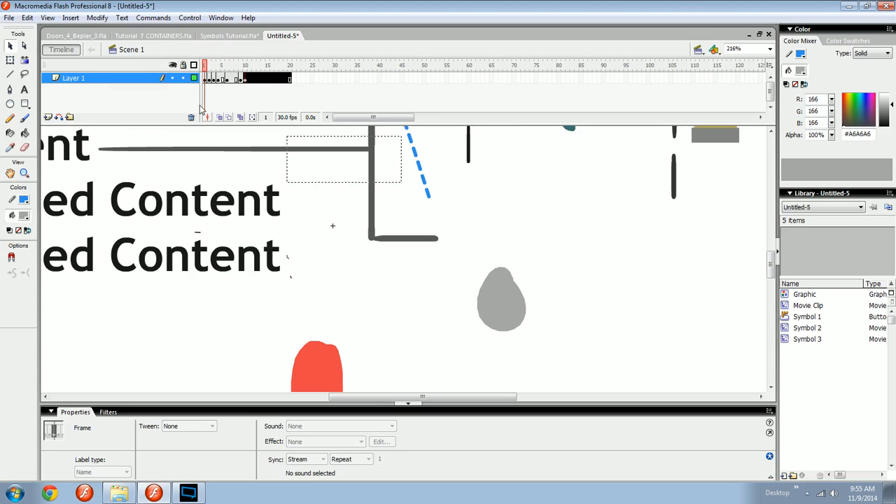
Move the gray graphic to about X 487.6, Y 275.3 and place a copy at frame 15 of a new layer, about X 631.4, Y 238.8.
key("ctrl+minus")
left_click_drag(420, 284, 395, 282)
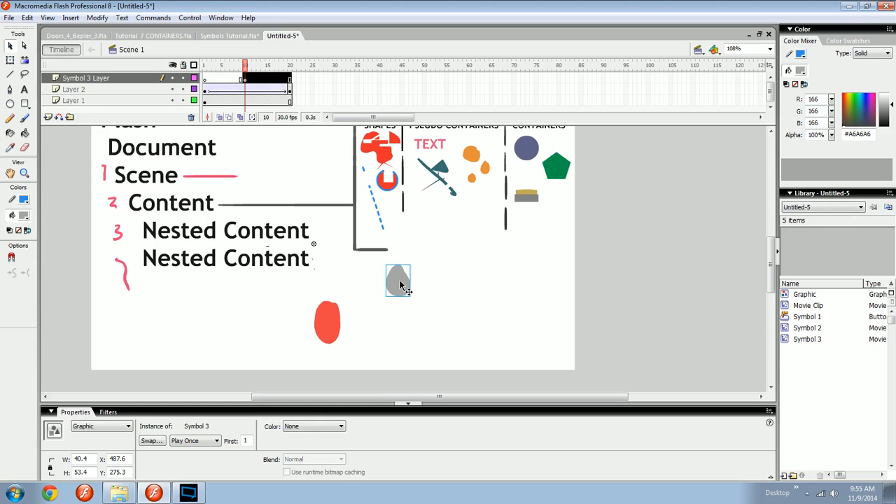
left_click(49, 118)
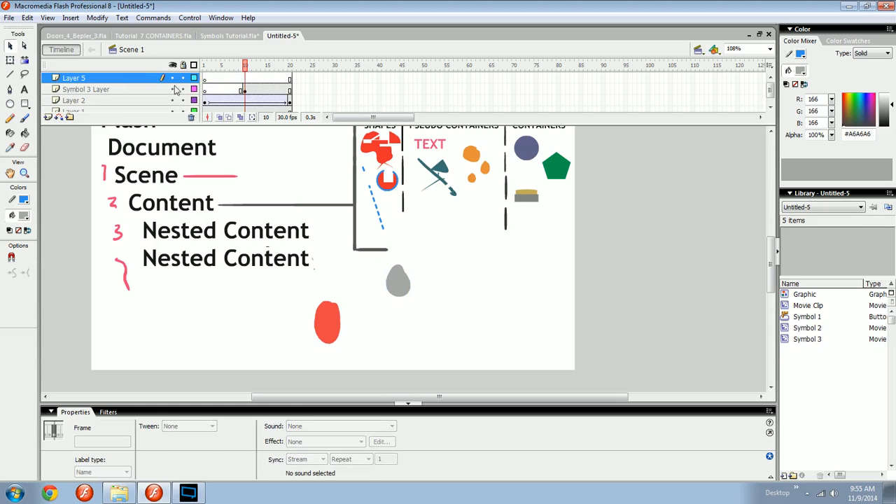
left_click(268, 79)
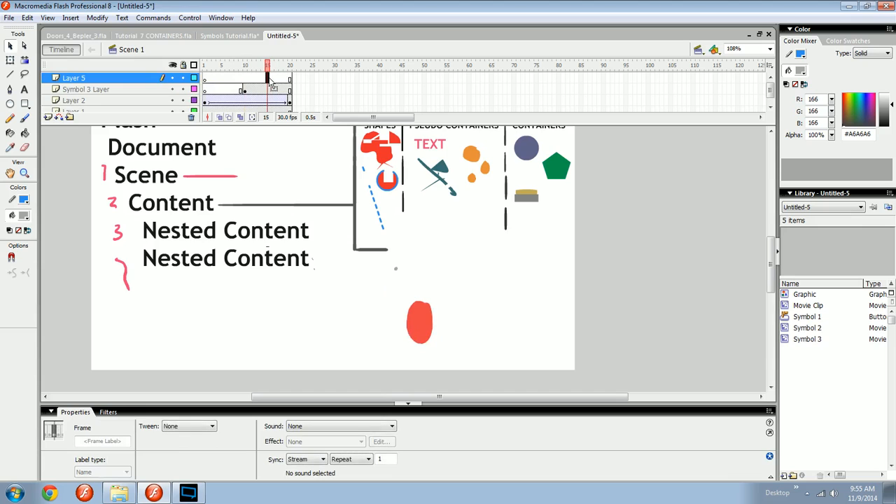
key("ctrl+v")
left_click_drag(392, 268, 473, 268)
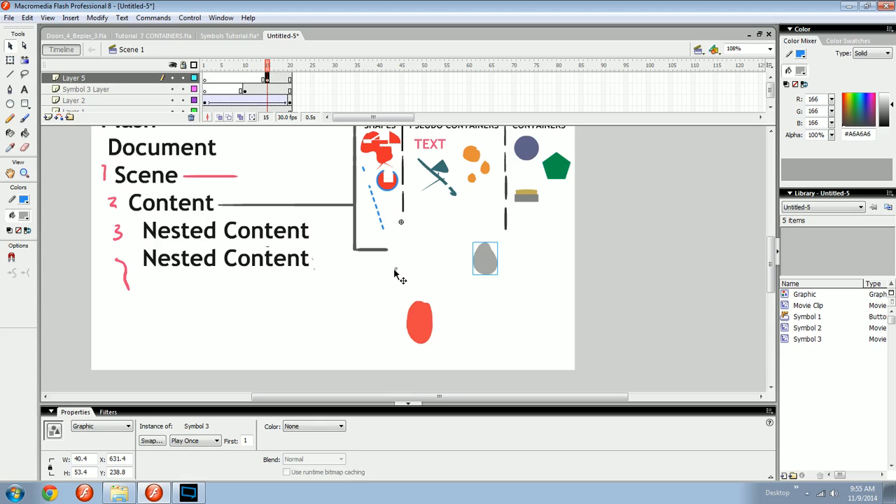
key("space")
left_click_drag(480, 271, 405, 284)
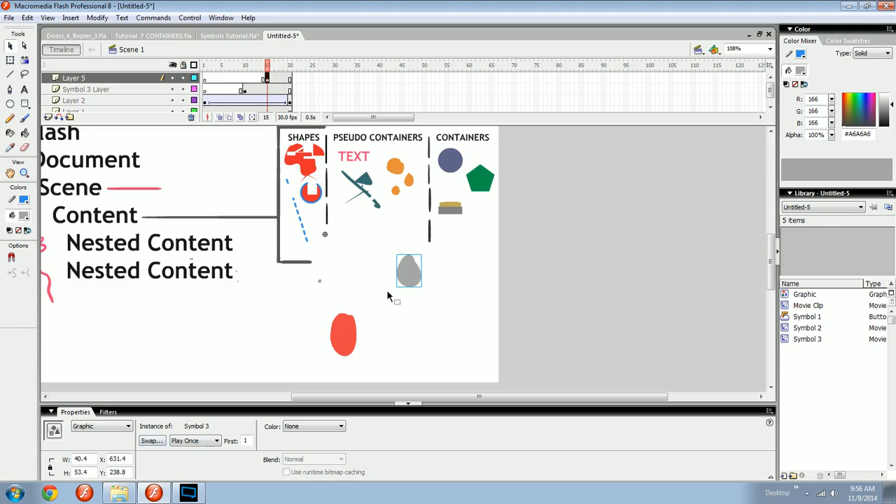
Review the copied graphic's playback options and play the main timeline from frame 1.
left_click(210, 441)
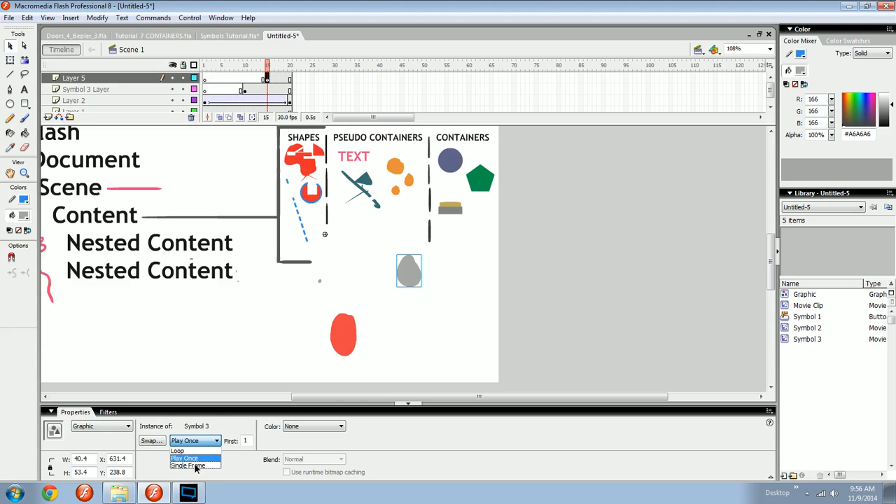
left_click(157, 459)
left_click_drag(268, 68, 203, 72)
key("Return")
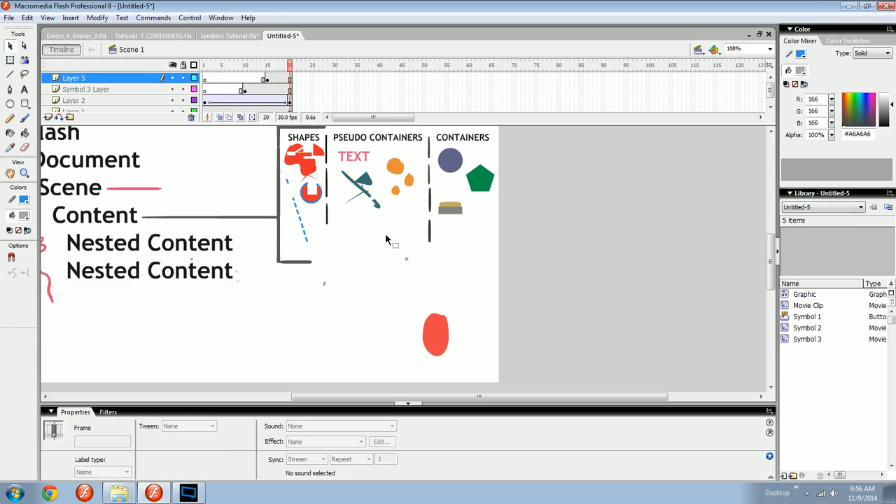
Scrub to frame 20, inspect the copied graphic's frames 15 to 20 on Layer 5, and open its symbol.
left_click_drag(251, 66, 282, 67)
left_click(291, 71)
left_click(406, 261)
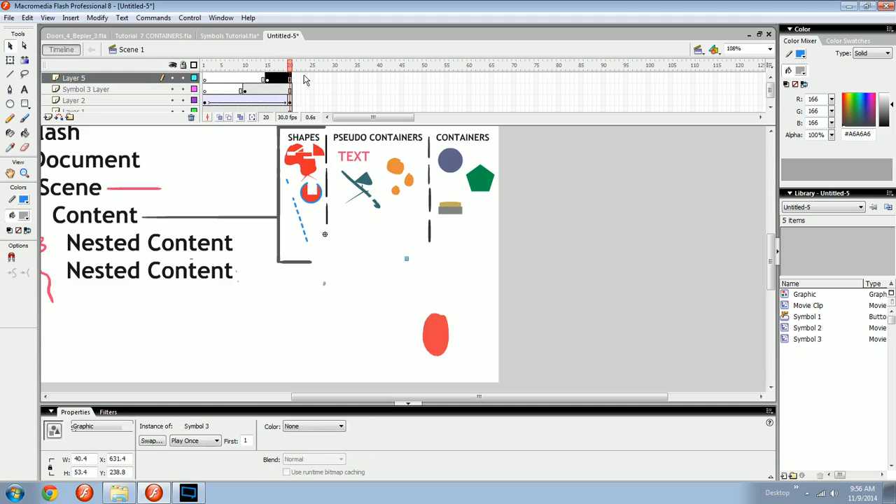
left_click(267, 78)
left_click_drag(274, 84, 296, 84)
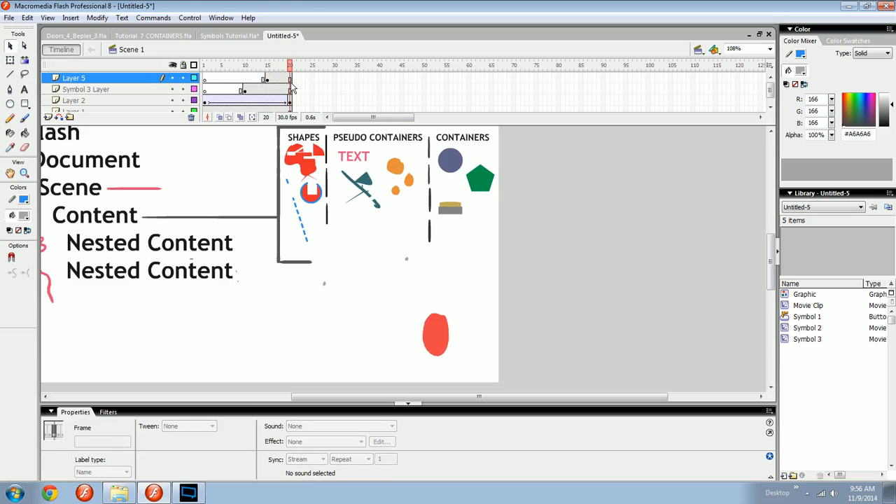
double_click(409, 262)
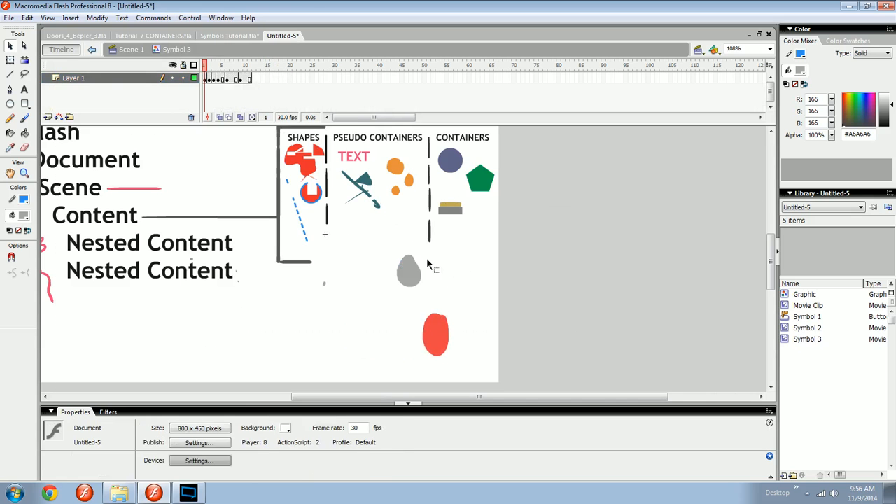
Step through the gray symbol's nested frames, return to Scene 1 and move the main timeline to frame 20.
key("period")
key("period")
key("period")
key("period")
key("period")
left_click(132, 49)
left_click_drag(246, 89, 289, 91)
left_click(314, 296)
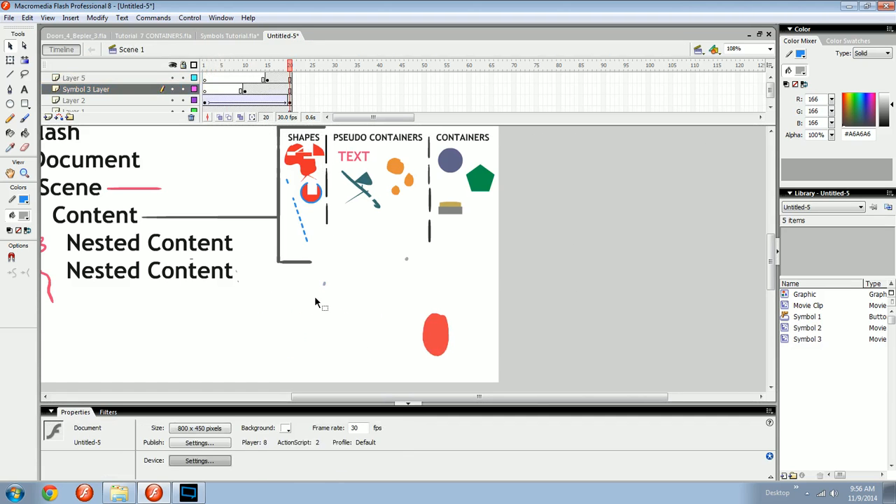
Move the Layer 5 copy of the gray graphic at frame 20 closer to and level with the original.
key("ctrl+minus")
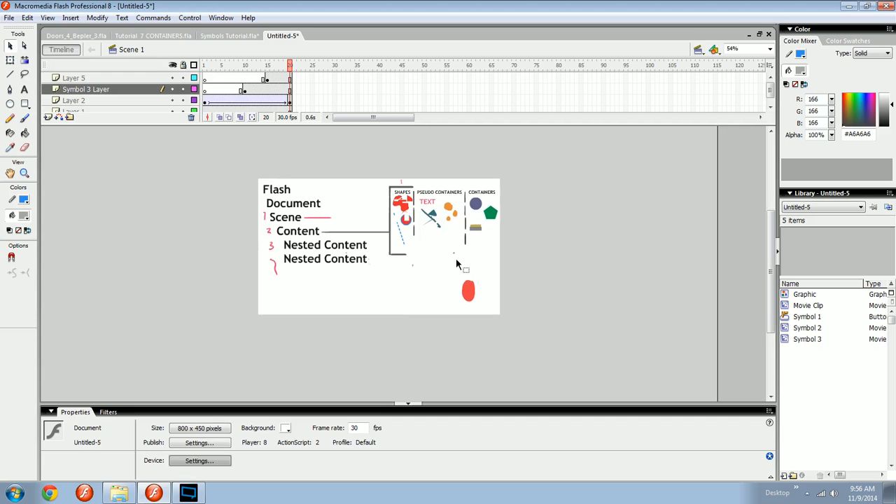
left_click_drag(454, 253, 436, 268)
left_click(445, 277)
key("ctrl+equal")
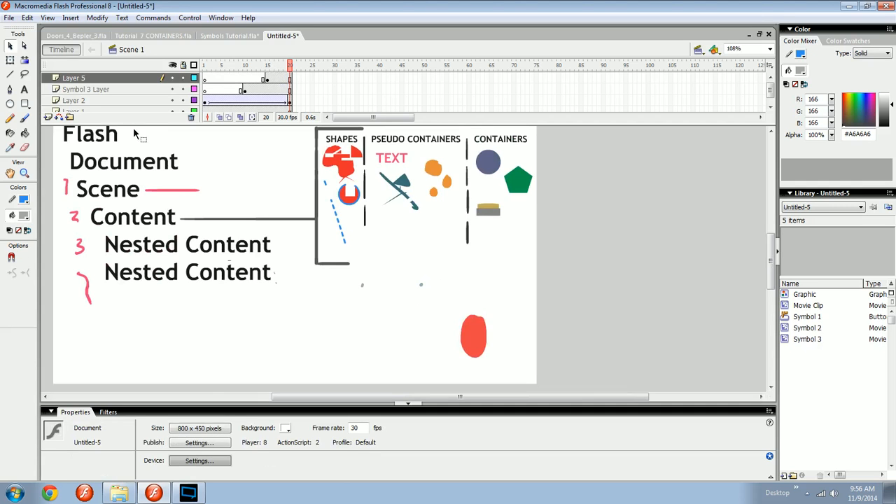
At frame 10, open the gray graphic on Symbol 3 Layer, copy all its nested frames, and return to Scene 1.
left_click(247, 77)
double_click(356, 294)
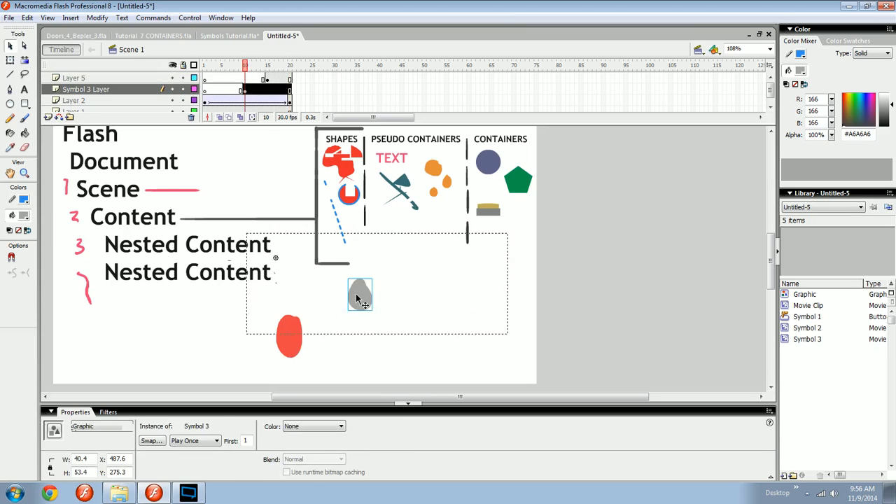
left_click_drag(207, 78, 244, 81)
right_click(244, 82)
left_click(280, 210)
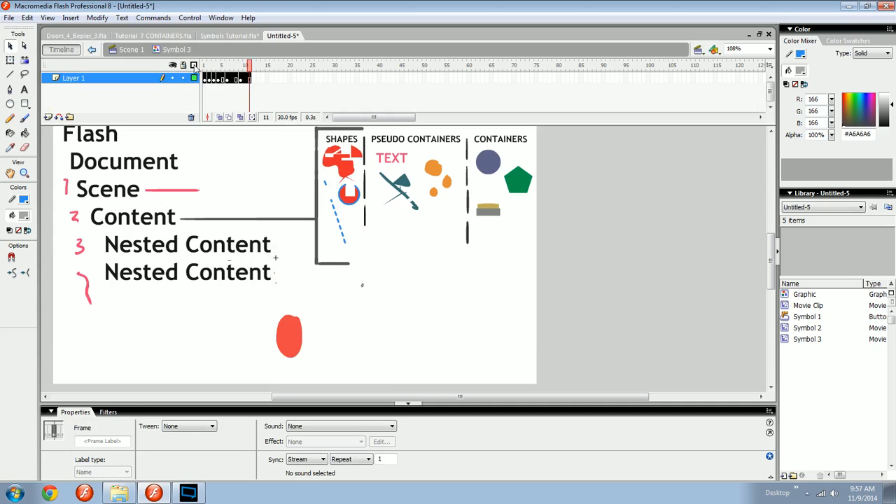
left_click(130, 50)
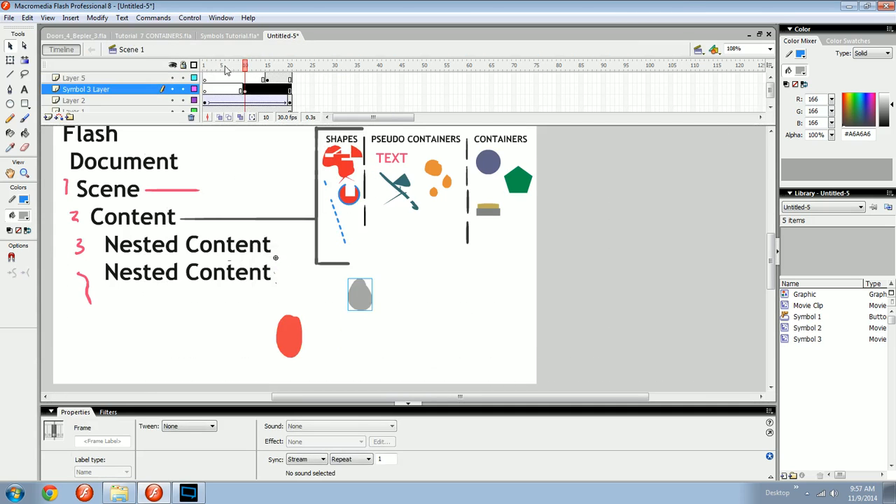
Add a layer above Symbol 3 Layer and paste the copied frames over its frames 10 to 20.
left_click(49, 117)
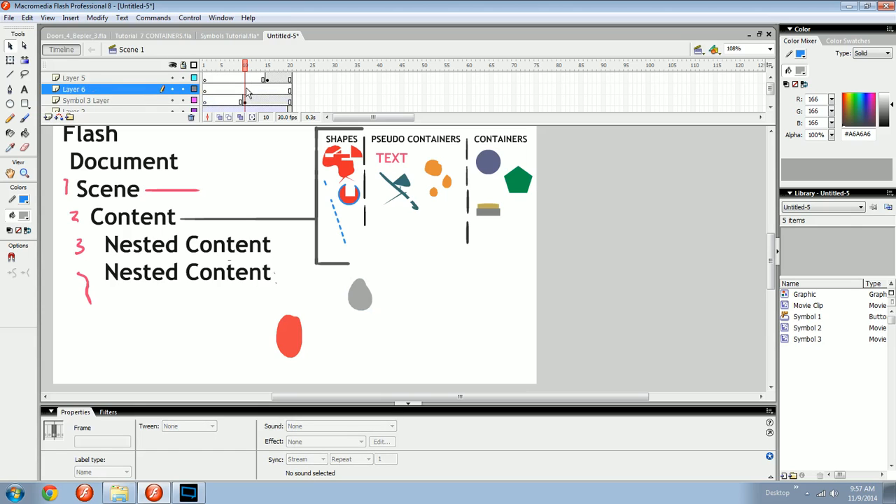
right_click(246, 90)
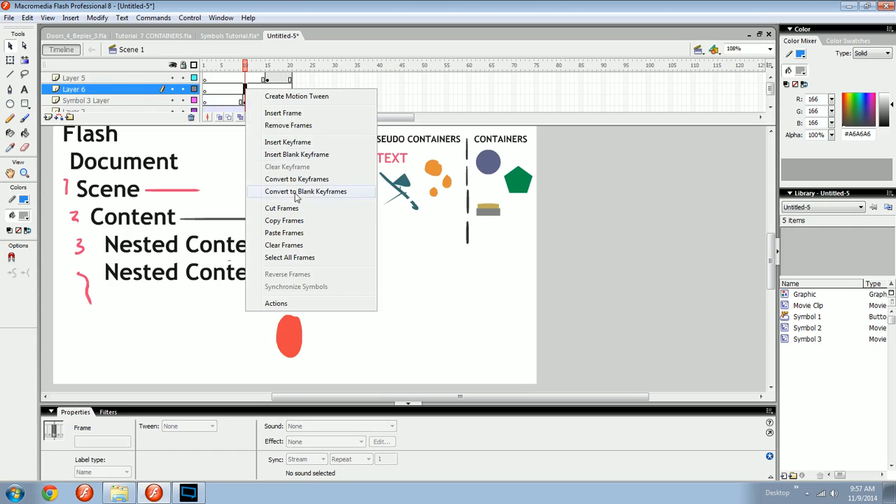
left_click(158, 72)
left_click_drag(244, 90, 290, 89)
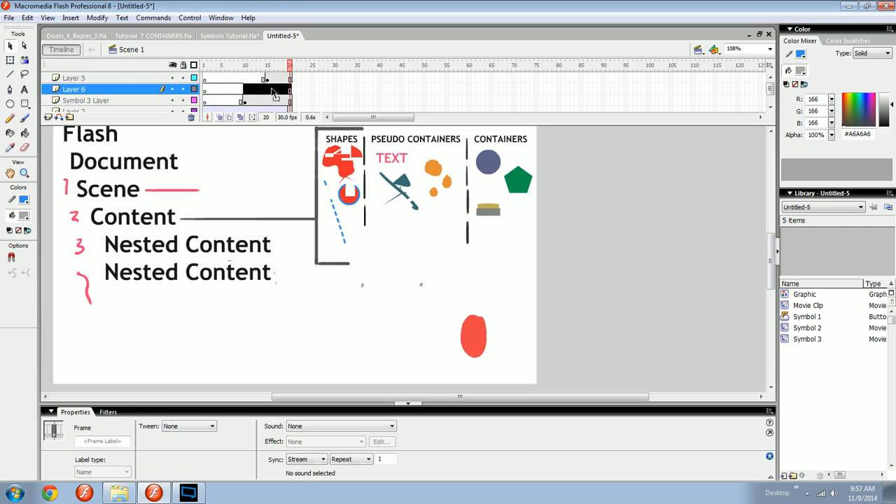
right_click(273, 93)
left_click(312, 232)
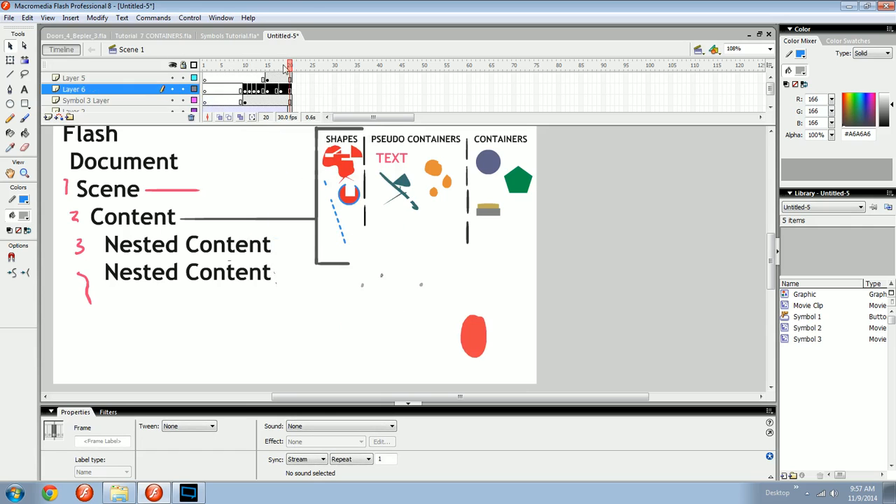
At frame 10, move the gray graphic on Symbol 3 Layer away from the pasted shape, to about X 418.1, Y 264.1.
left_click_drag(287, 66, 254, 68)
left_click(245, 90)
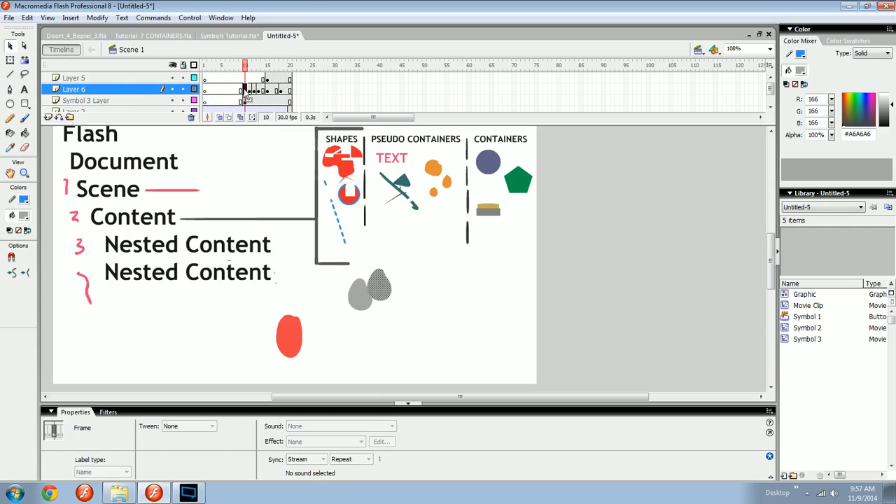
left_click(379, 291)
mouse_move(379, 290)
left_mouse_down()
mouse_move(381, 252)
mouse_move(318, 252)
mouse_move(377, 278)
left_mouse_up()
left_click(364, 278)
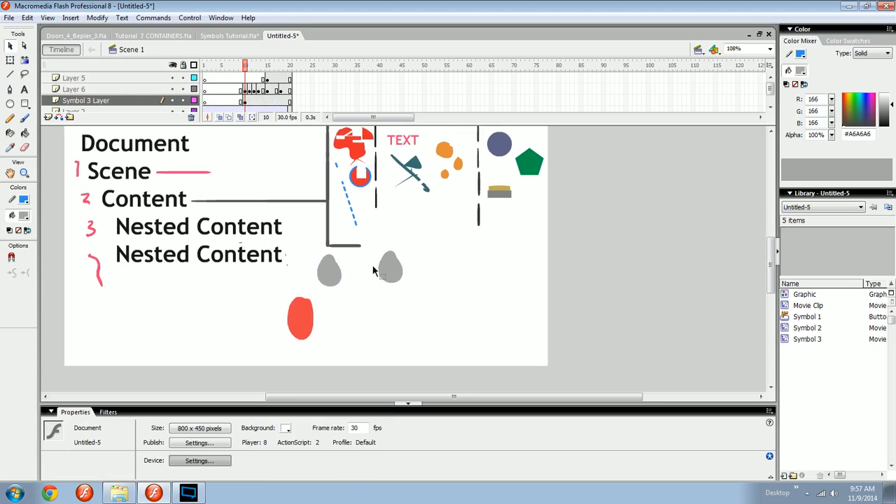
Inspect Layer 6's pasted frames 10 to 17, toggling multiple-frame editing on and off, and return to frame 10 for a closer view.
left_click_drag(247, 93, 278, 95)
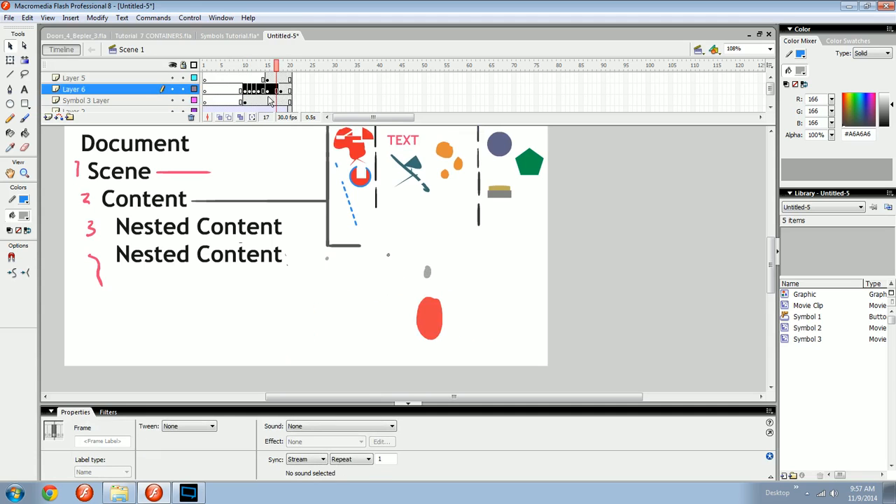
left_click(243, 119)
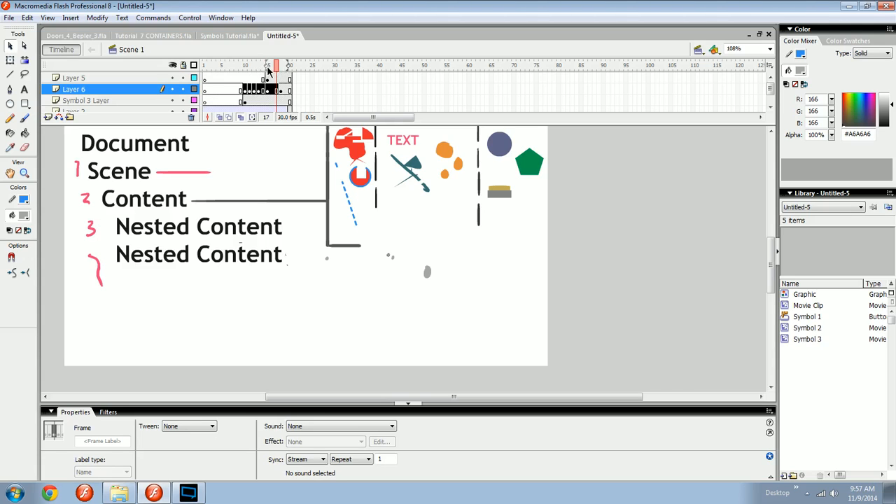
left_click(239, 118)
left_click_drag(275, 68, 245, 67)
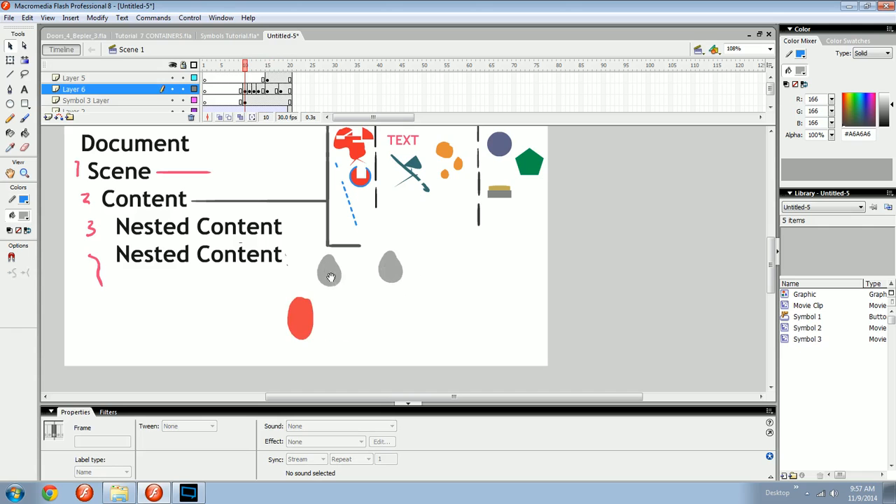
left_click_drag(338, 287, 343, 310)
key("ctrl+=")
left_click_drag(481, 326, 297, 295)
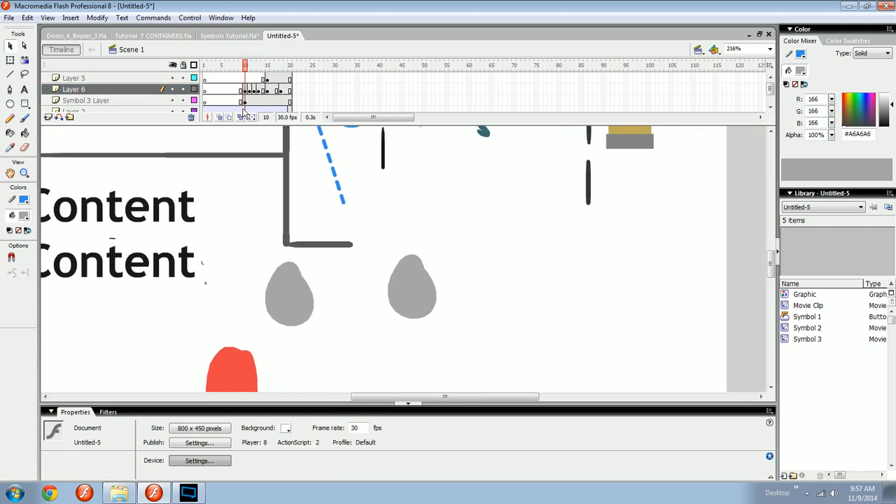
Move the gray graphic at frame 14 to about X 397.2, Y 307.2, and compare it with Layer 6's pasted frames up to frame 18.
left_click(310, 314)
left_click_drag(287, 315, 287, 315)
left_click_drag(339, 305, 285, 307)
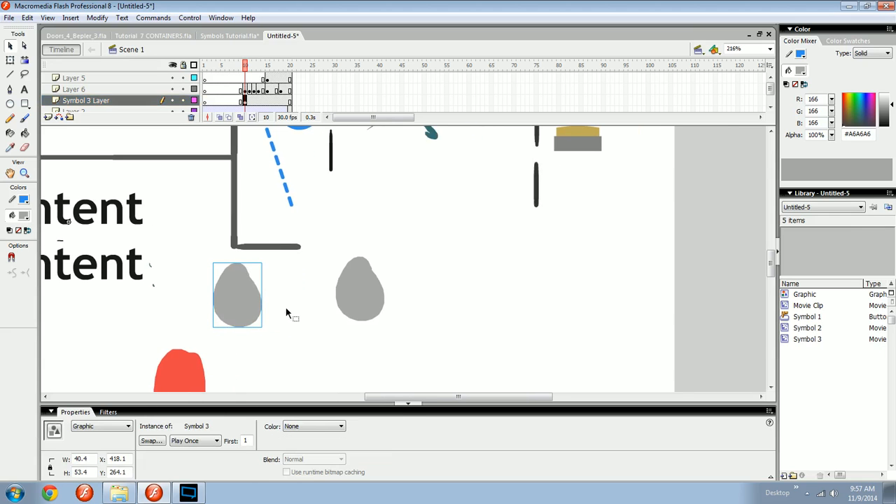
left_click_drag(227, 150, 273, 181)
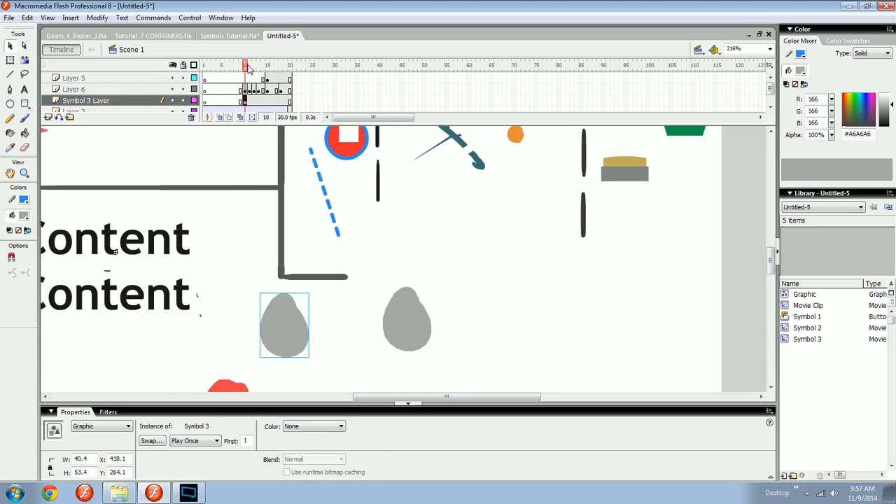
left_click_drag(248, 67, 265, 67)
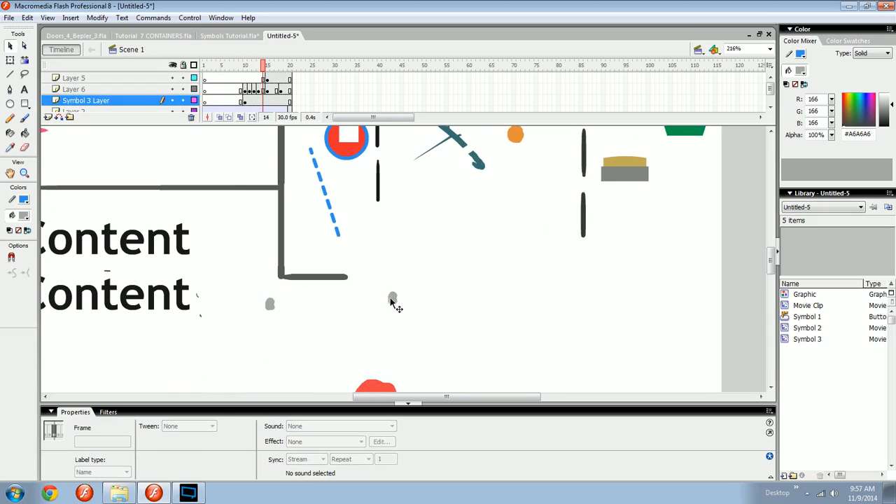
left_click_drag(284, 311, 280, 341)
left_click_drag(303, 347, 340, 318)
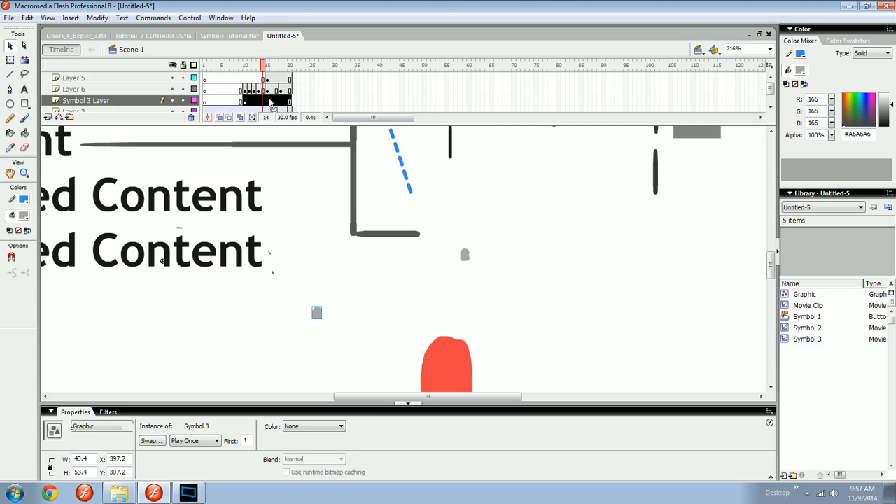
mouse_move(270, 67)
left_mouse_down()
mouse_move(240, 76)
mouse_move(294, 72)
mouse_move(280, 73)
left_mouse_up()
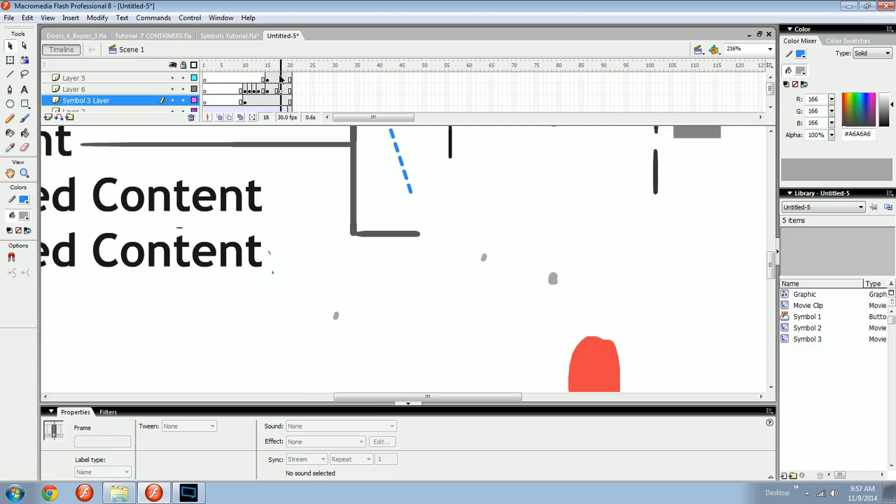
Move the gray graphic on Symbol 3 Layer to about X 608.1, Y 256.7, and scrub the timeline back to frame 10.
left_click_drag(337, 317, 492, 364)
left_click_drag(278, 68, 257, 77)
key("space")
left_click_drag(451, 374, 495, 220)
key("space")
left_click_drag(495, 220, 468, 272)
left_click_drag(256, 66, 246, 67)
left_click_drag(462, 267, 456, 283)
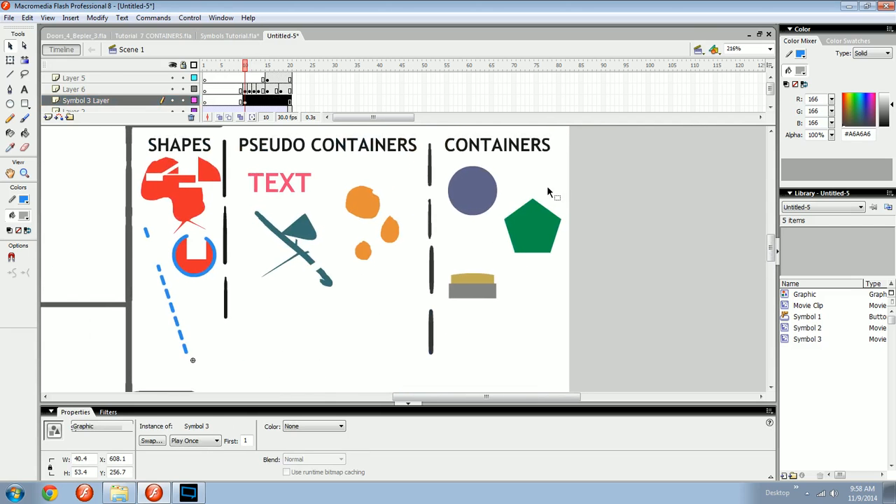
Open the symbol conversion settings for the green pentagon, choose the Graphic type, and cancel the conversion.
left_click(514, 235)
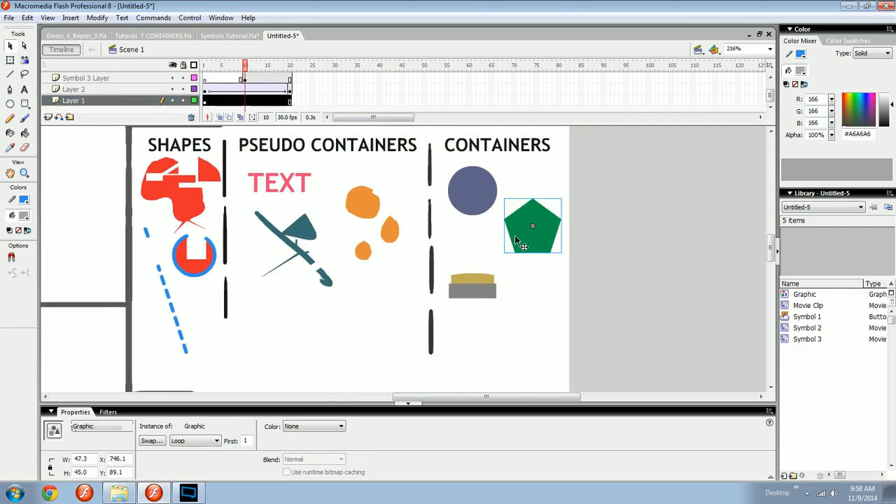
left_click_drag(496, 250, 537, 242)
key("F8")
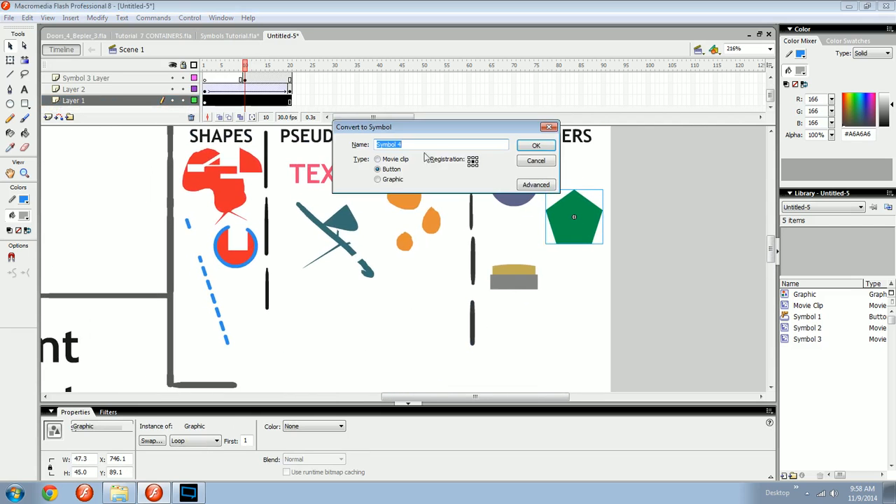
left_click(390, 180)
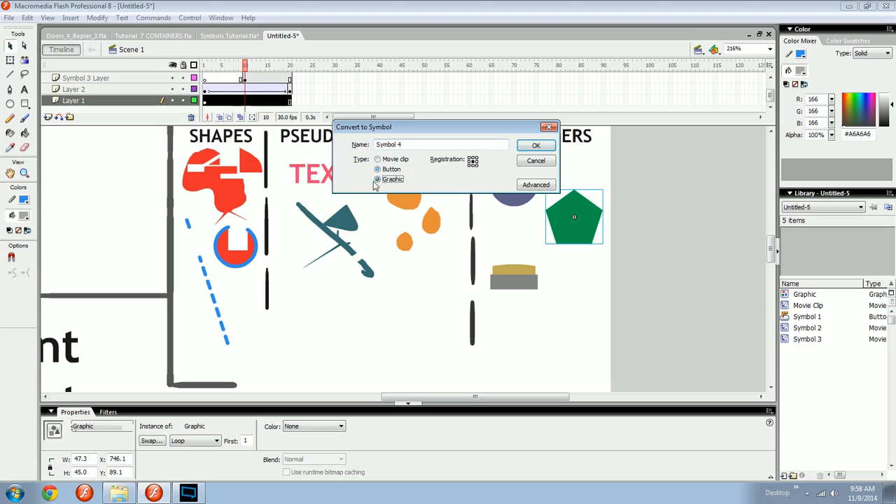
left_click(535, 161)
Examine the diagram's shapes, pseudo containers and containers columns, both as an overview and close up.
key("ctrl+minus")
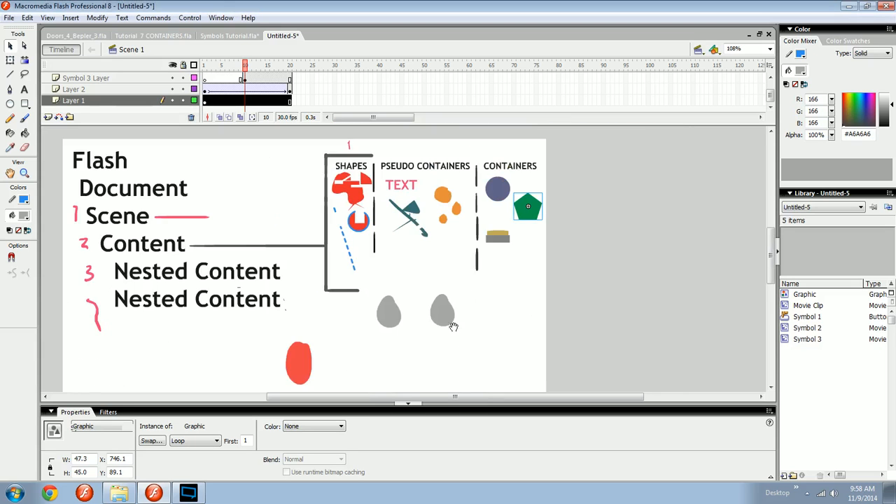
scroll(453, 273, "down", 2)
left_click_drag(486, 243, 450, 337)
key("z")
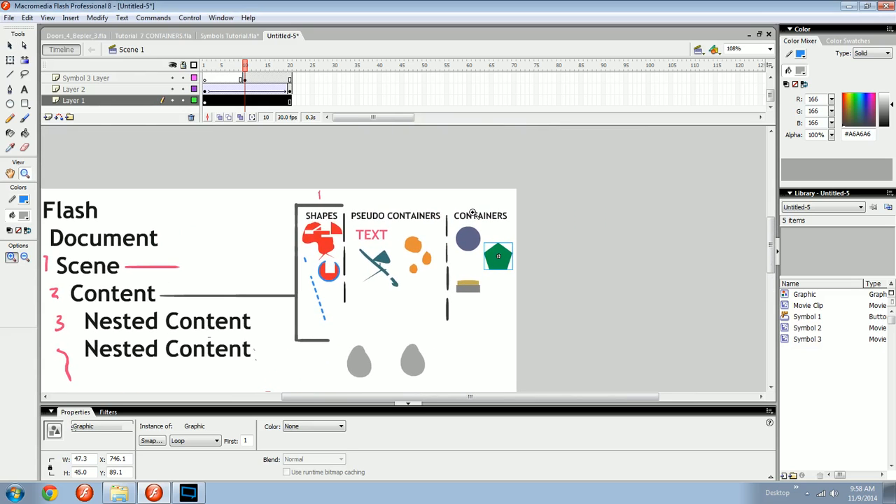
key("v")
left_click_drag(514, 244, 518, 277)
key("ctrl+equal")
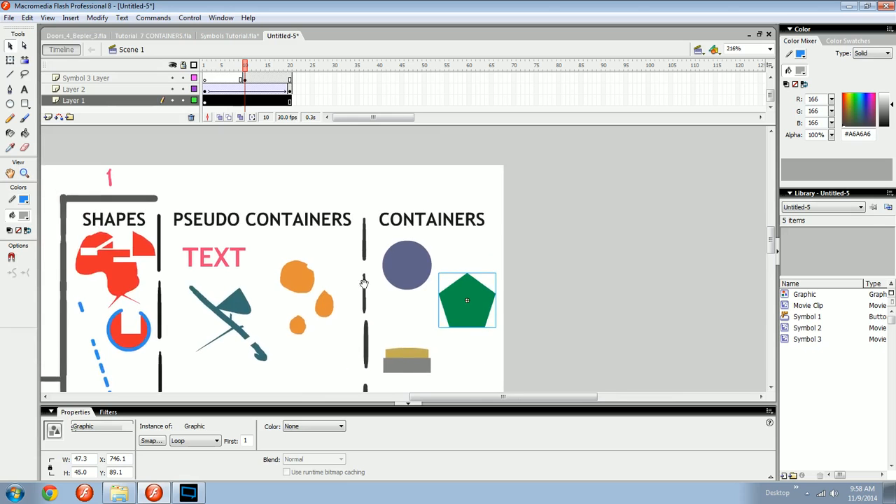
left_click_drag(364, 283, 544, 255)
left_click_drag(322, 290, 325, 231)
key("ctrl+minus")
left_click_drag(447, 245, 382, 262)
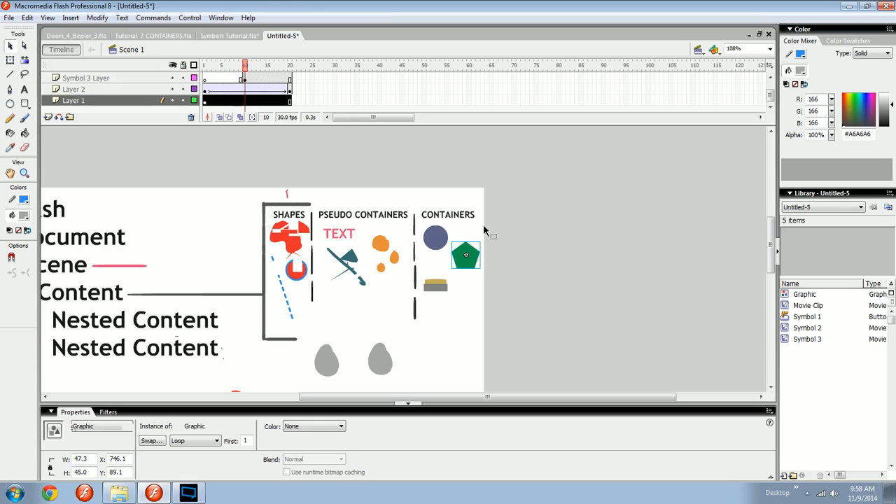
key("ctrl+=")
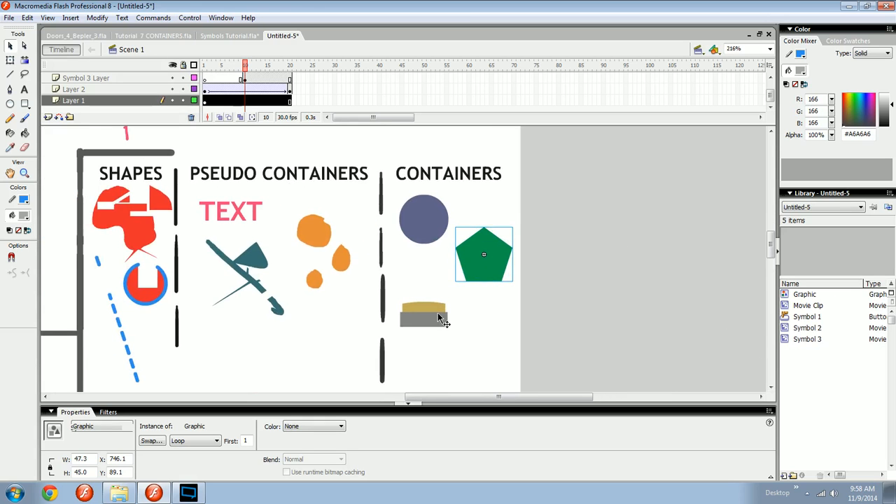
Rename Symbol 1 in the library to Button.
left_click(805, 294)
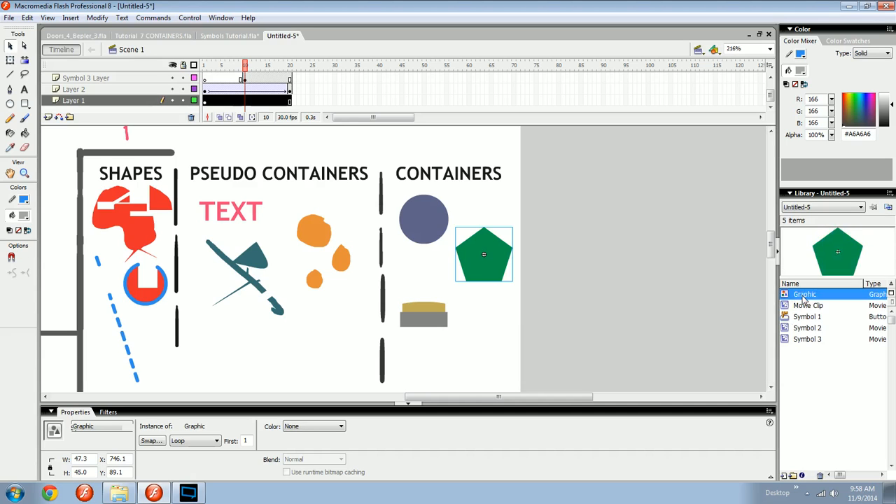
left_click(806, 317)
left_click(806, 317)
type("Bu")
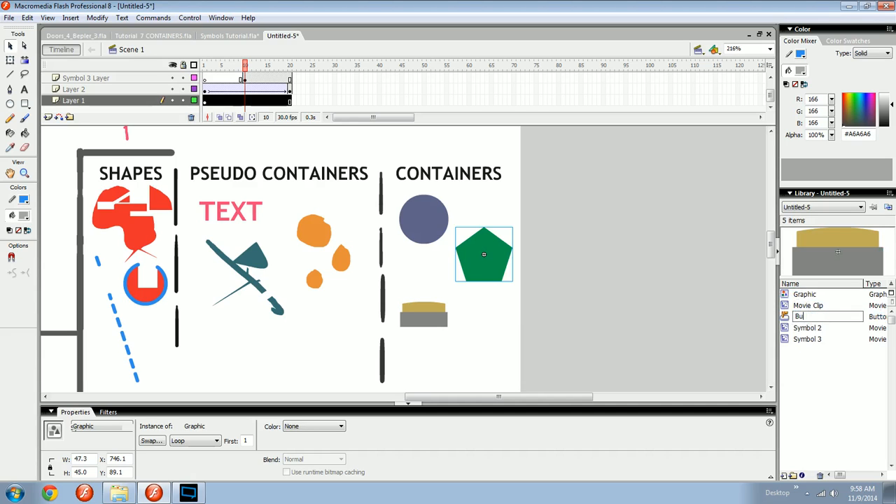
type("tton")
key("Return")
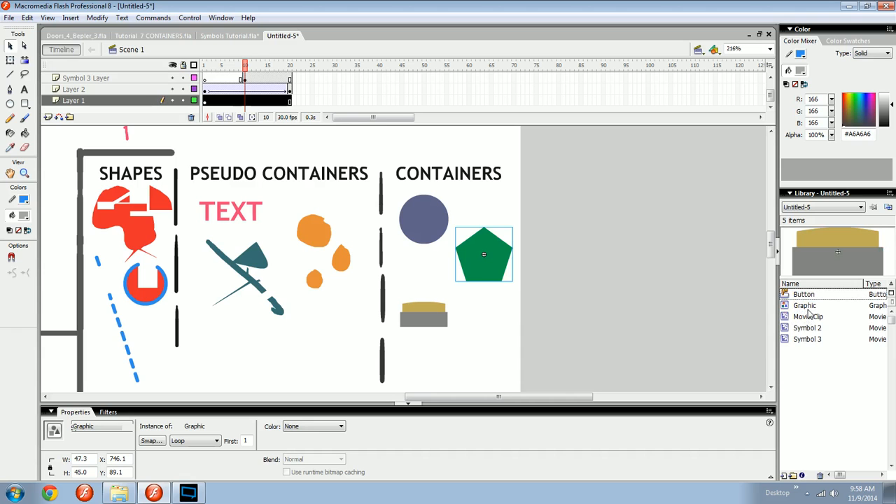
Shift the pink TEXT slightly within the pseudo containers column, and select the orange group.
left_click_drag(463, 301, 605, 314)
key("ctrl+minus")
key("ctrl+equal")
left_click_drag(350, 308, 478, 322)
left_click_drag(459, 270, 461, 284)
left_click(423, 237)
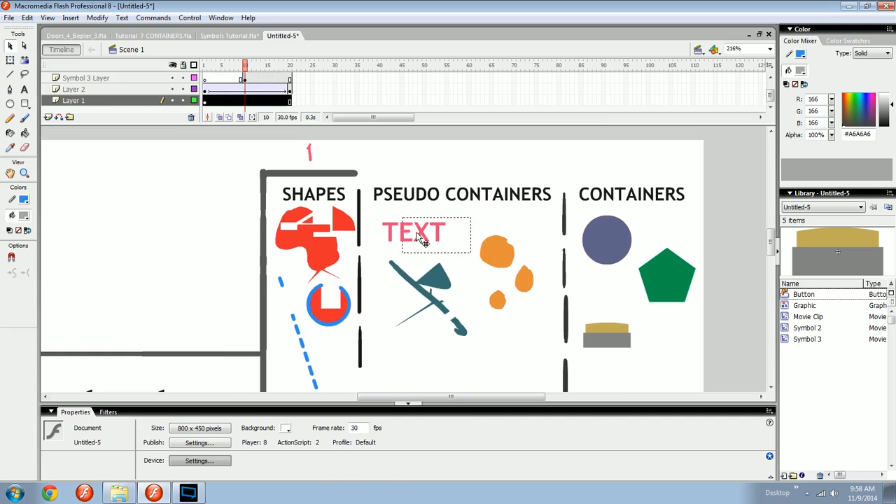
left_click_drag(448, 240, 418, 238)
left_click(509, 265)
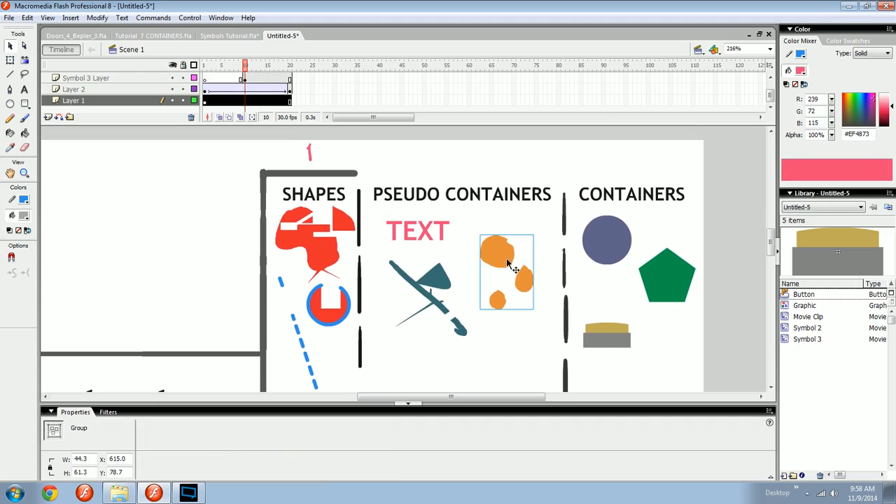
Step through the library items from Button down to Symbol 3, previewing each one.
left_click_drag(507, 271, 474, 266)
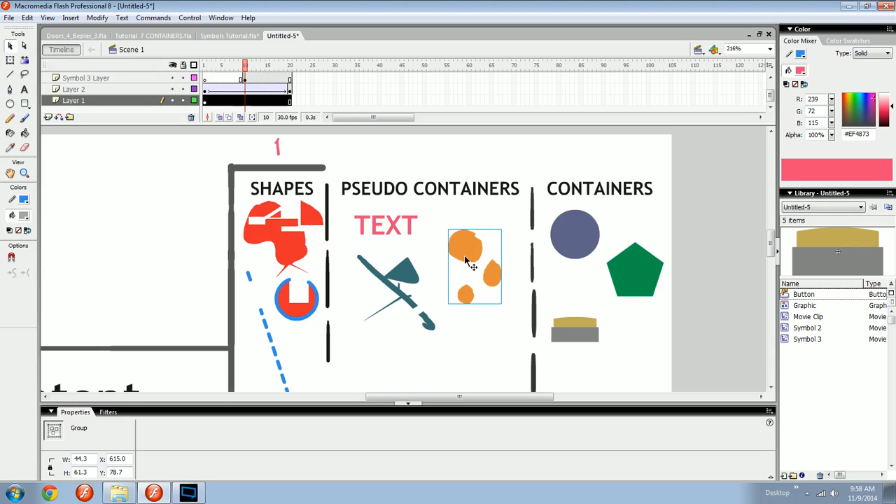
left_click(808, 298)
key("Down")
key("Down")
key("Down")
key("Down")
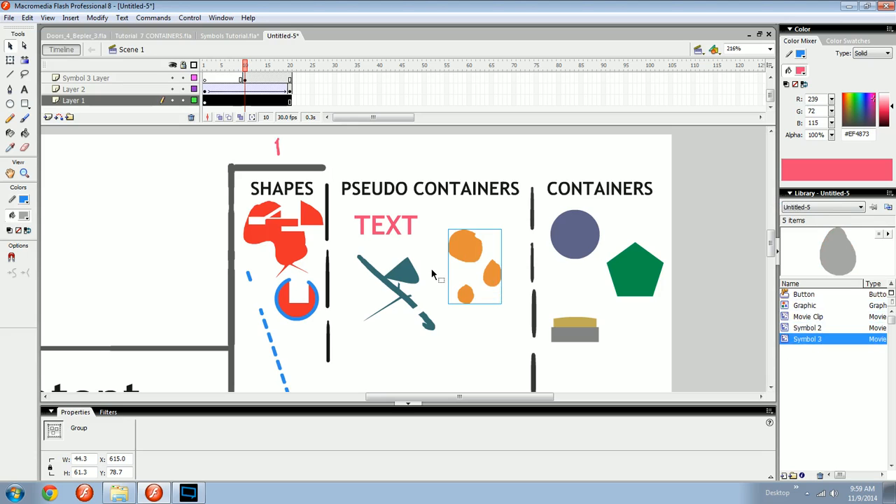
Select the teal drawing object, the pink TEXT and the raw items in the shapes column in turn to compare them.
left_click(409, 269)
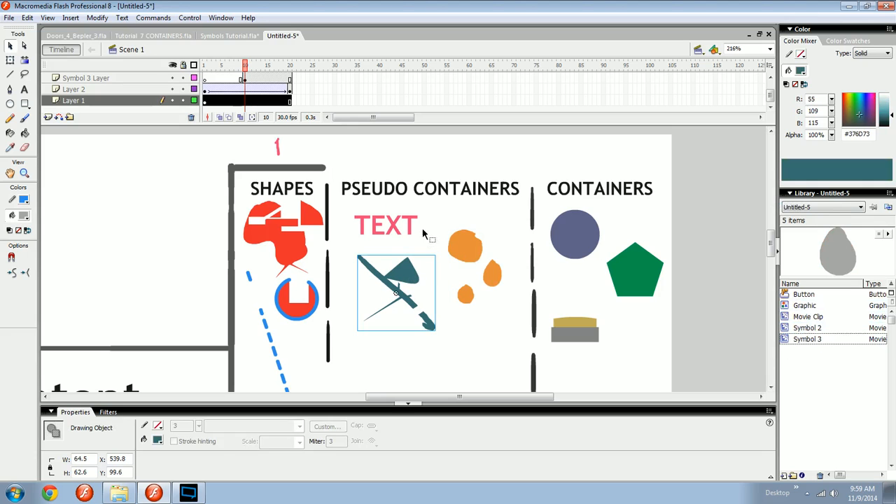
left_click(389, 230)
left_click_drag(241, 194, 327, 372)
left_click_drag(389, 344, 490, 341)
Examine the whole diagram as an overview, and inspect the pseudo containers column close up.
key("ctrl+minus")
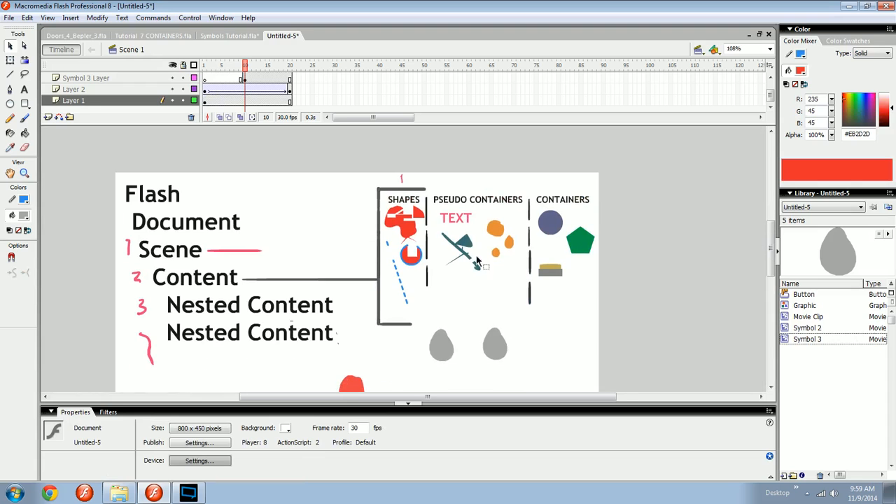
left_click_drag(487, 261, 499, 230)
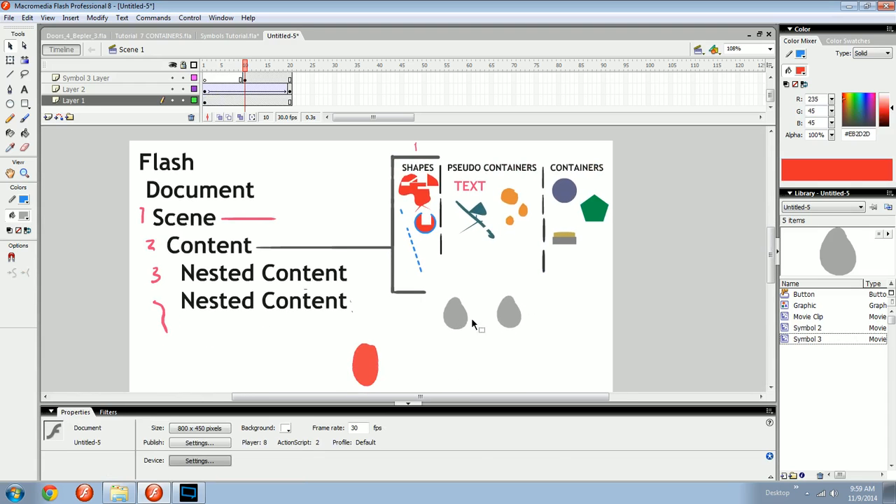
left_click_drag(472, 324, 428, 307)
key("z")
left_click_drag(376, 320, 495, 325)
key("ctrl+minus")
key("v")
left_click_drag(395, 301, 395, 310)
key("ctrl+minus")
left_click_drag(389, 275, 401, 296)
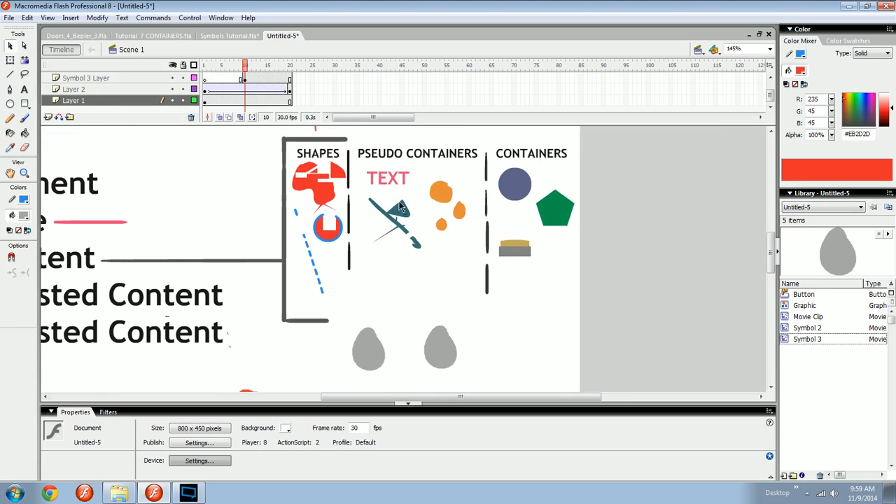
key("z")
left_click_drag(351, 261, 486, 163)
left_click_drag(471, 236, 463, 253)
key("v")
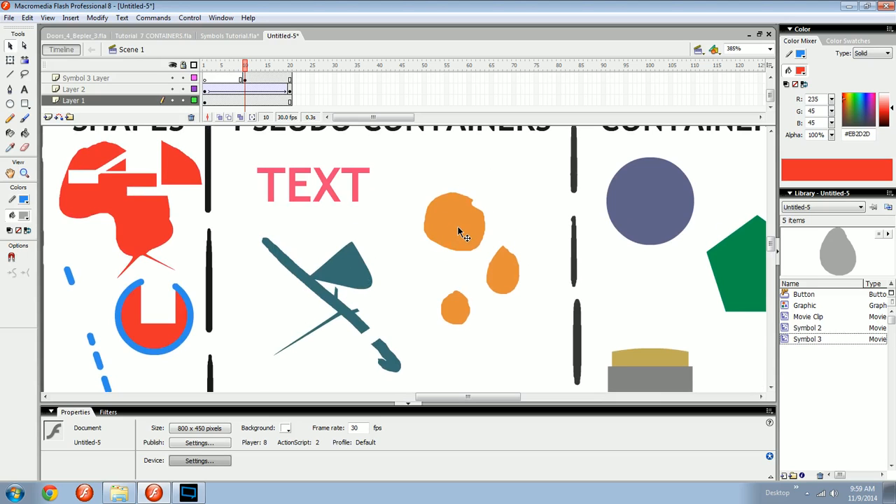
Break the pink TEXT apart twice, down to raw shapes.
left_click(356, 186)
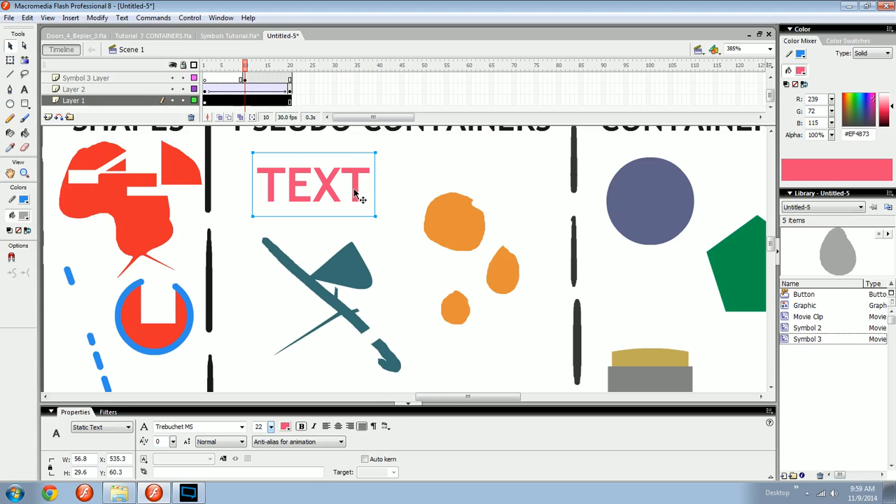
scroll(346, 203, "up", 3)
left_click_drag(394, 226, 345, 248)
left_click(420, 219)
left_click_drag(445, 217, 466, 259)
key("ctrl+b")
key("ctrl+b")
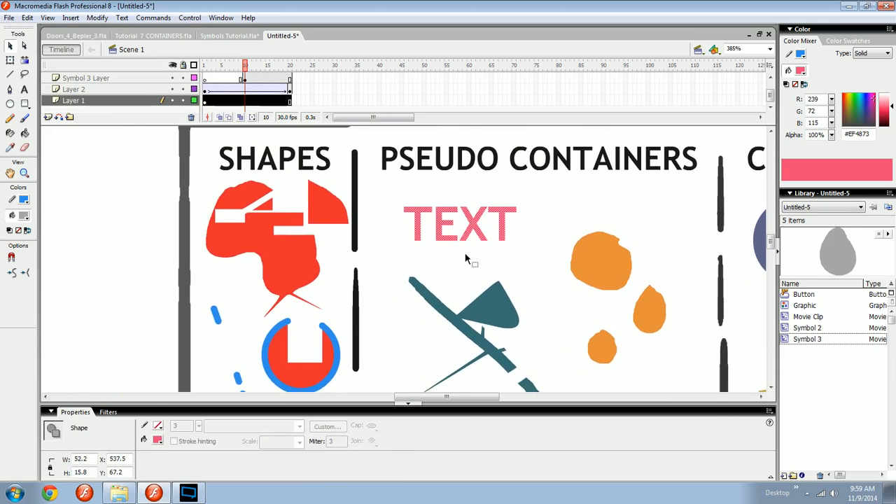
Undo the changes that broke the pink TEXT apart into raw shapes.
left_click_drag(472, 227, 287, 230)
left_click(422, 233)
key("ctrl+z")
key("ctrl+z")
key("ctrl+z")
key("ctrl+z")
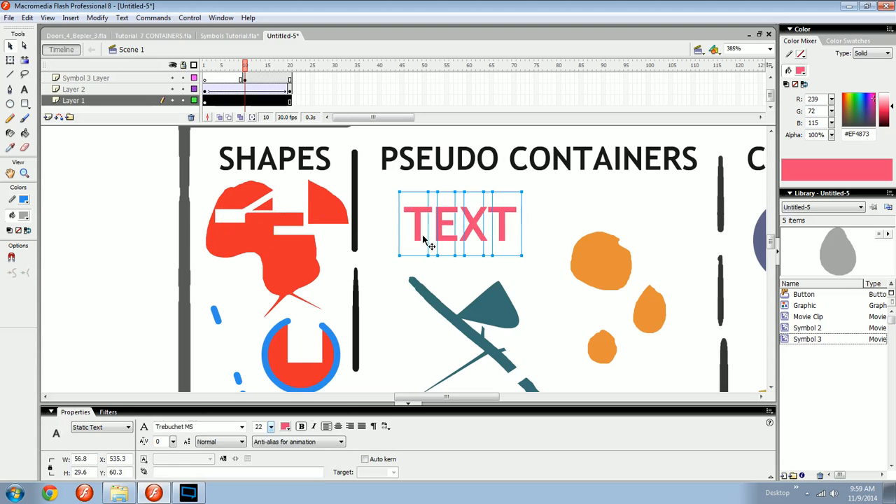
Select the orange group and the teal drawing object alternately to compare their object types.
mouse_move(503, 217)
left_mouse_down()
mouse_move(434, 231)
mouse_move(439, 220)
mouse_move(410, 194)
left_mouse_up()
left_click(365, 266)
left_click(462, 228)
left_click(360, 266)
left_click(452, 218)
left_click(346, 264)
left_click(444, 234)
left_click_drag(428, 254, 432, 253)
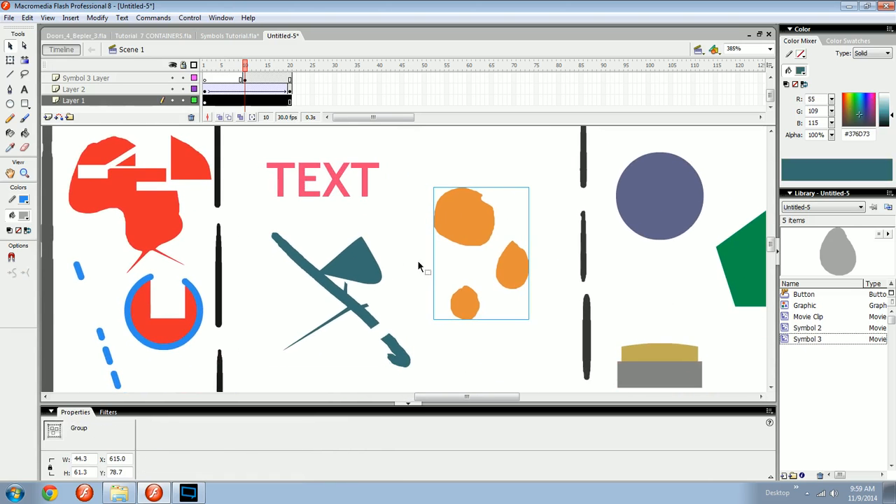
left_click(357, 250)
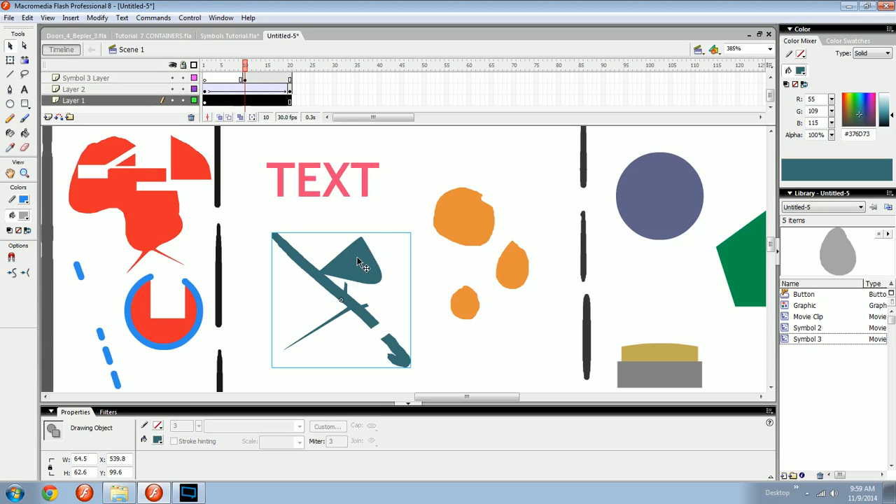
Open the teal drawing object for editing, move the main timeline's playhead to frame 14, and reselect the object.
double_click(360, 263)
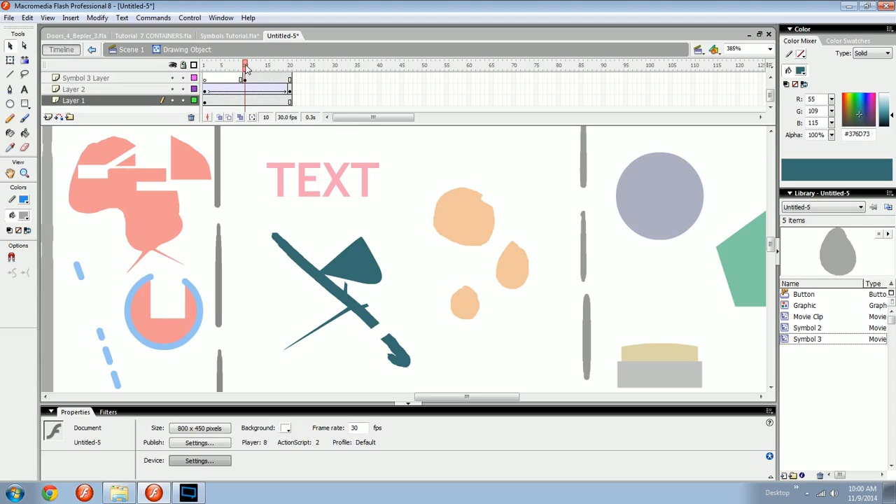
left_click_drag(243, 68, 263, 67)
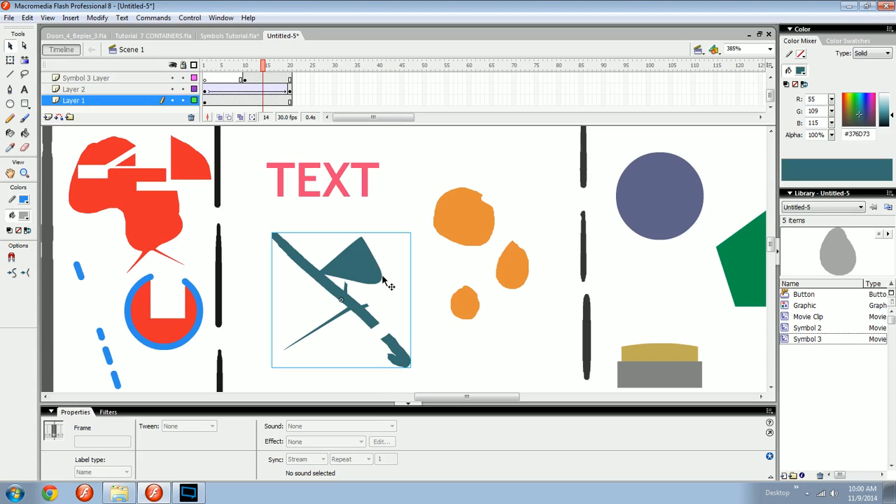
left_click(358, 279)
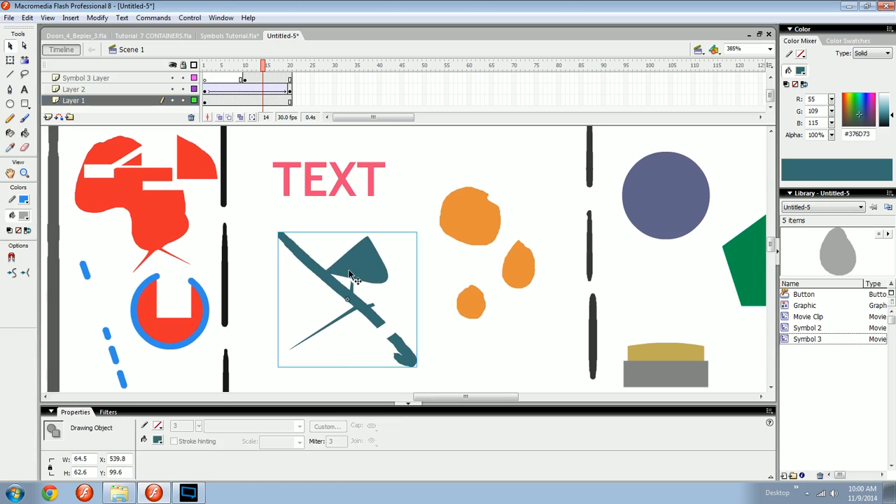
left_click(362, 267)
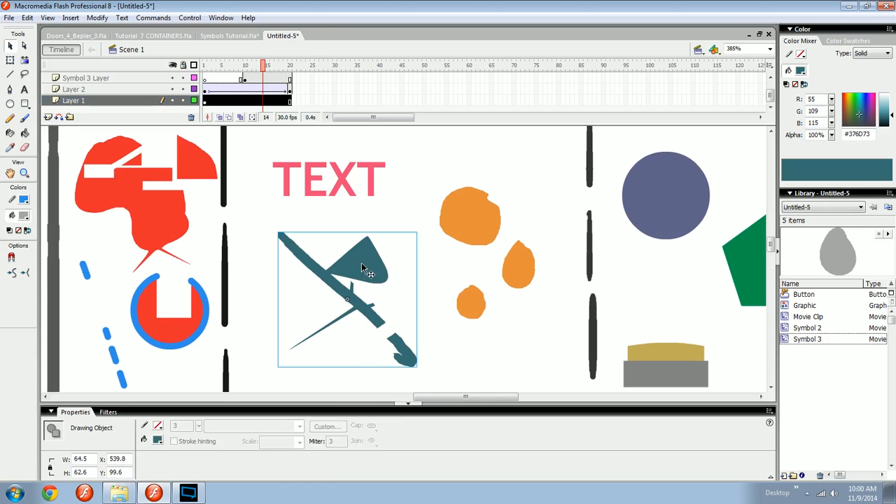
Open the teal drawing object for editing and select its separate raw pieces to inspect them.
double_click(362, 267)
left_click(366, 264)
scroll(217, 197, "up", 3)
scroll(217, 197, "left", 3)
left_click_drag(189, 208, 321, 152)
left_click_drag(479, 355, 390, 303)
left_click(388, 300)
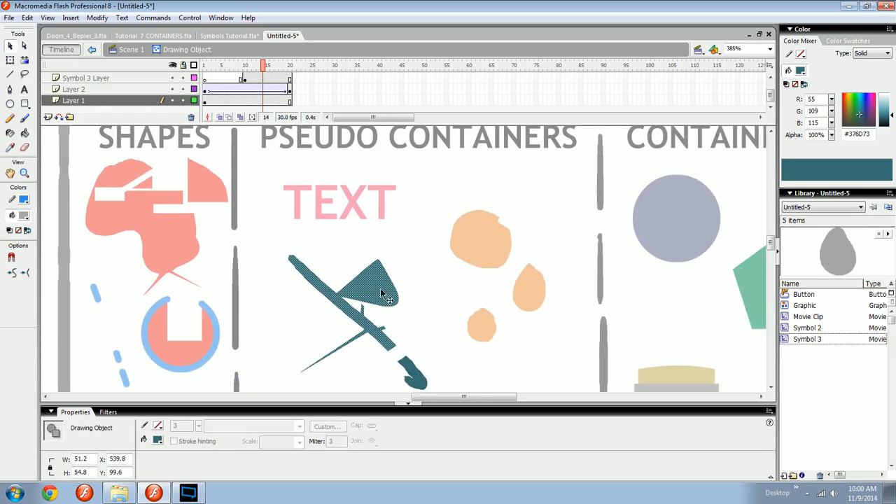
scroll(386, 293, "down", 2)
left_click(418, 357)
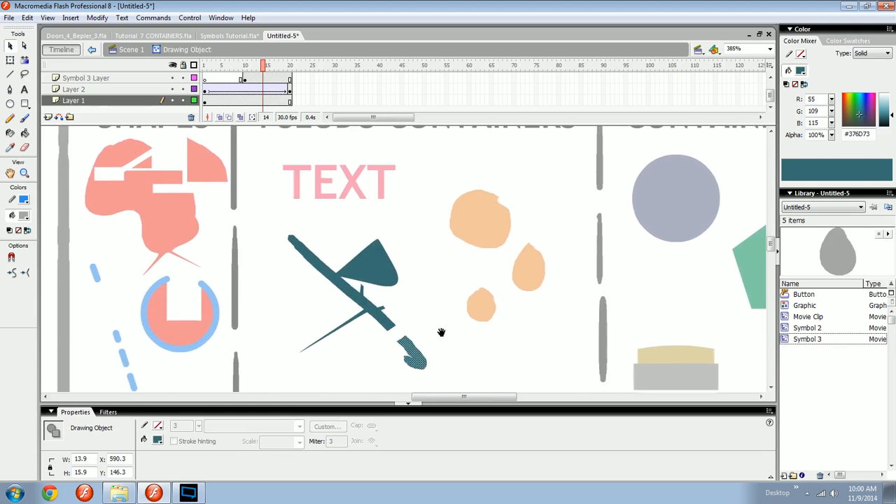
left_click_drag(399, 260, 401, 259)
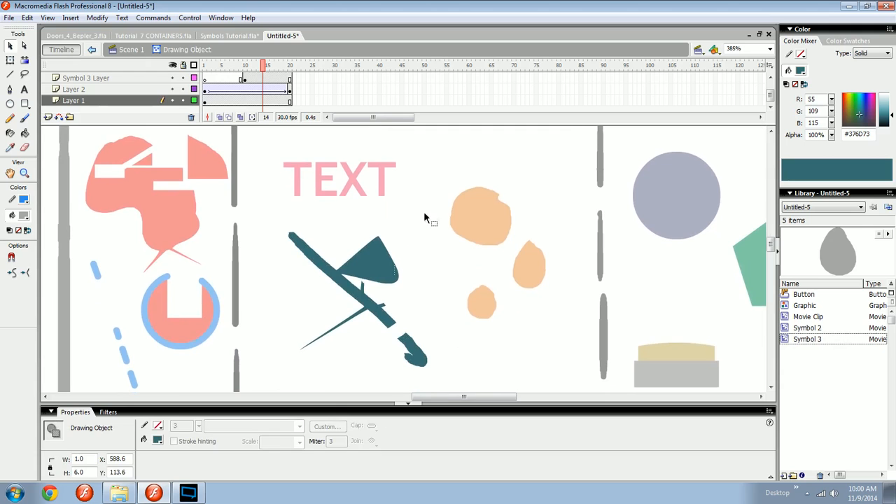
Draw a steep blue line inside the teal drawing object, between the TEXT and the orange group, and return to Scene 1.
left_click(9, 73)
left_click_drag(413, 179, 432, 280)
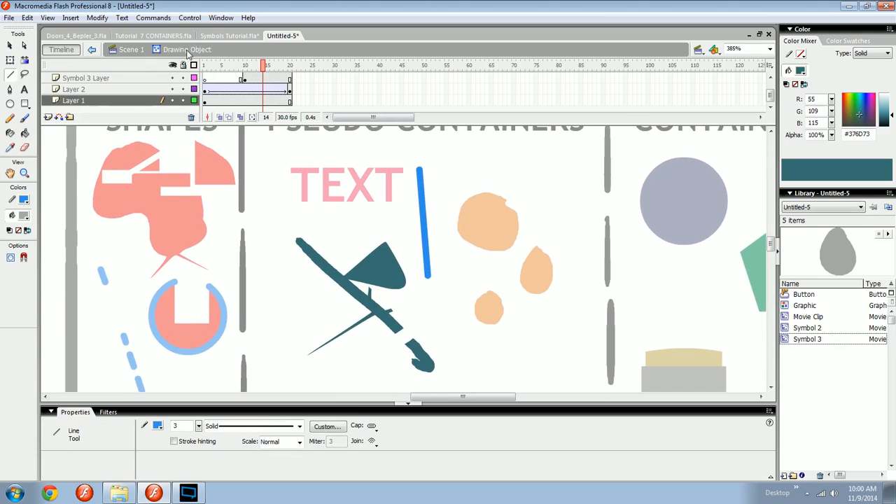
left_click(128, 49)
key("v")
left_click(362, 238)
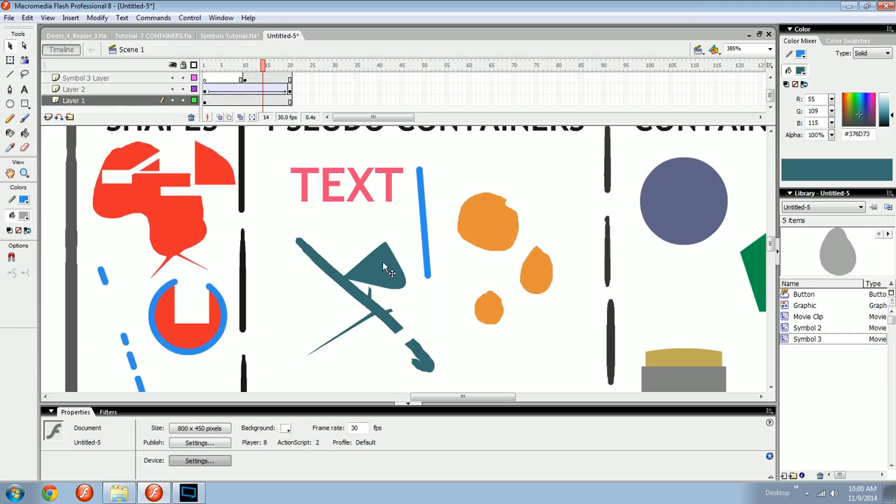
Nudge the teal drawing object under the TEXT label slightly and move the playhead to frame 10.
left_click(390, 272)
left_click_drag(379, 269, 375, 272)
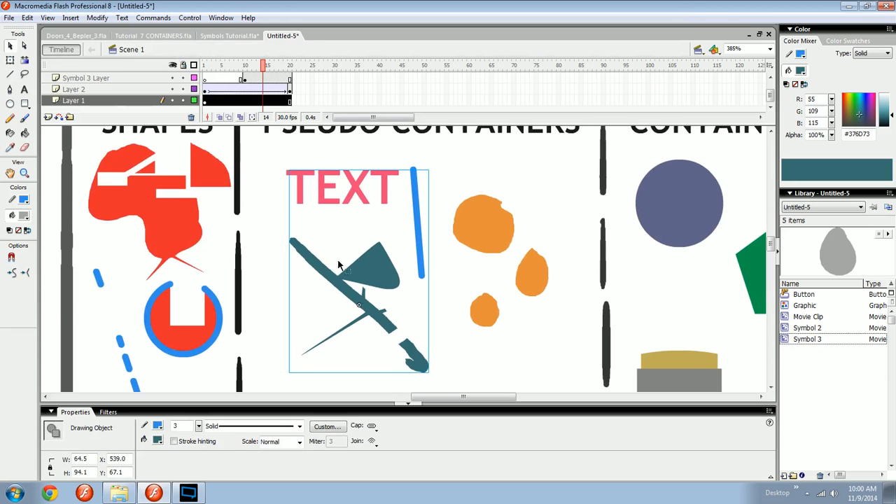
scroll(371, 266, "up", 2)
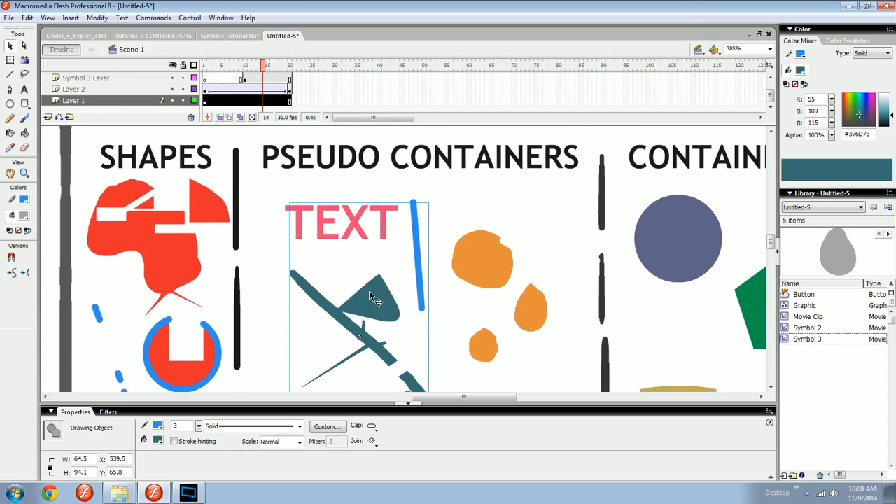
double_click(371, 299)
left_click_drag(246, 69, 250, 71)
left_click(245, 71)
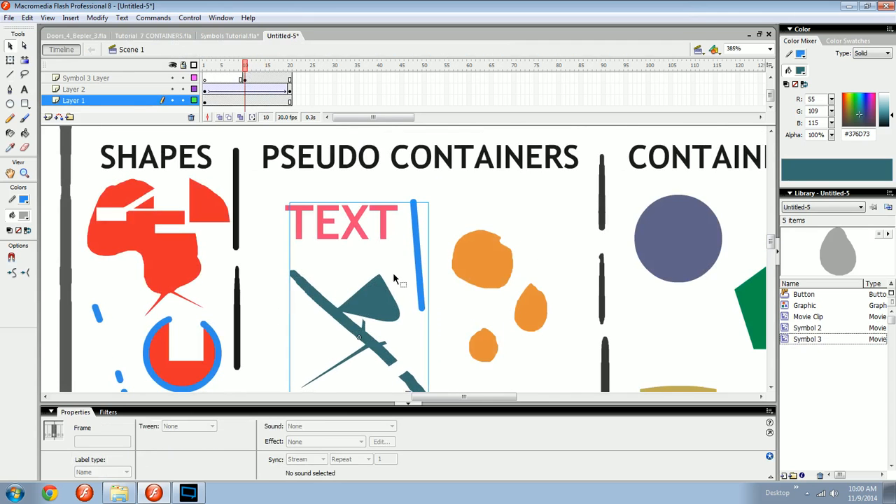
Move the teal drawing object slightly down to about X 540.8, Y 78.5.
scroll(383, 306, "down", 1)
left_click(383, 306)
left_click_drag(187, 175, 236, 209)
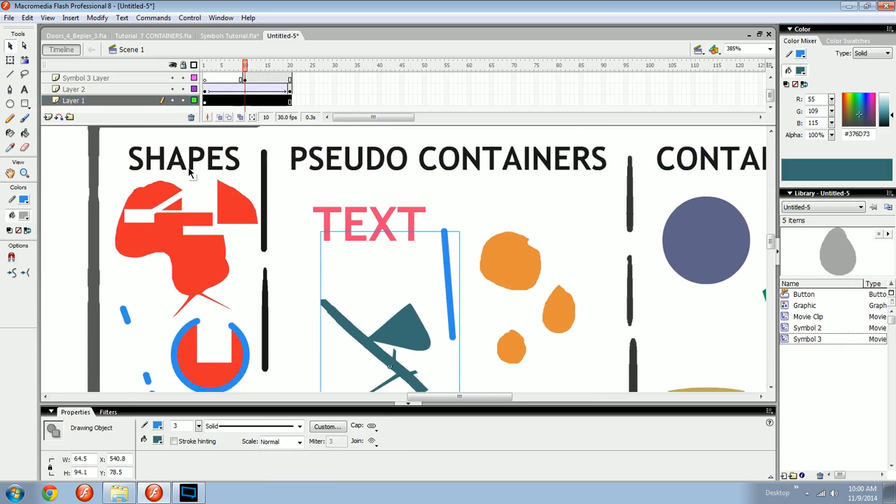
left_click_drag(396, 320, 263, 362)
mouse_move(159, 215)
left_mouse_down()
mouse_move(606, 182)
mouse_move(714, 185)
left_mouse_up()
left_click_drag(269, 292, 300, 202)
left_click(311, 275)
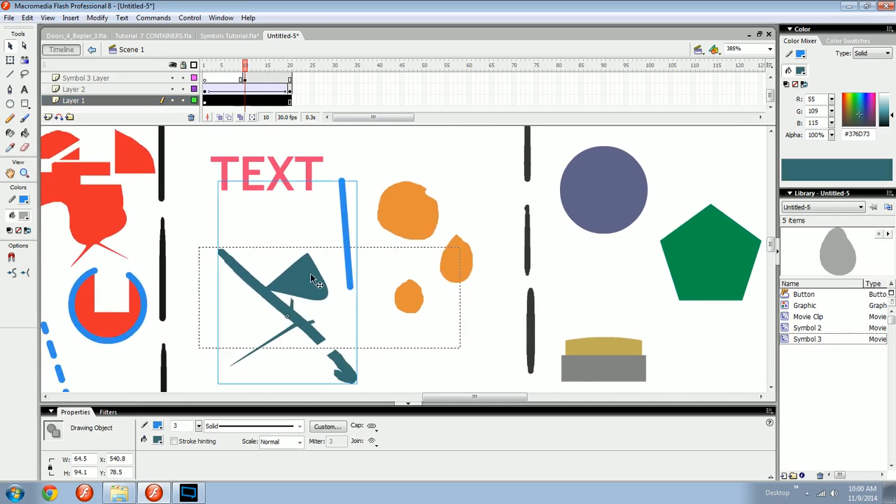
Open the teal drawing object for editing and brush a grey diagonal stroke about 20 by 15 px above its shapes with Object Drawing on.
double_click(313, 279)
mouse_move(360, 276)
left_mouse_down()
mouse_move(420, 287)
mouse_move(460, 312)
mouse_move(472, 346)
left_mouse_up()
left_click_drag(474, 152, 441, 201)
left_click_drag(332, 324, 353, 303)
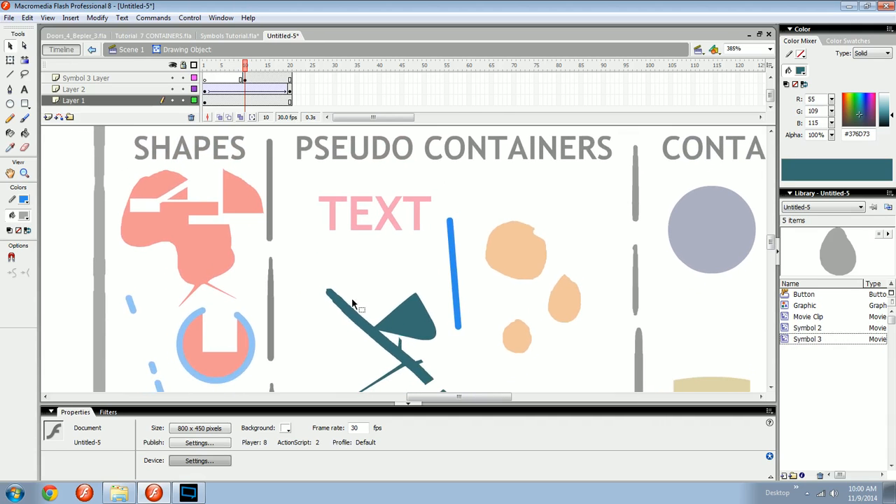
key("b")
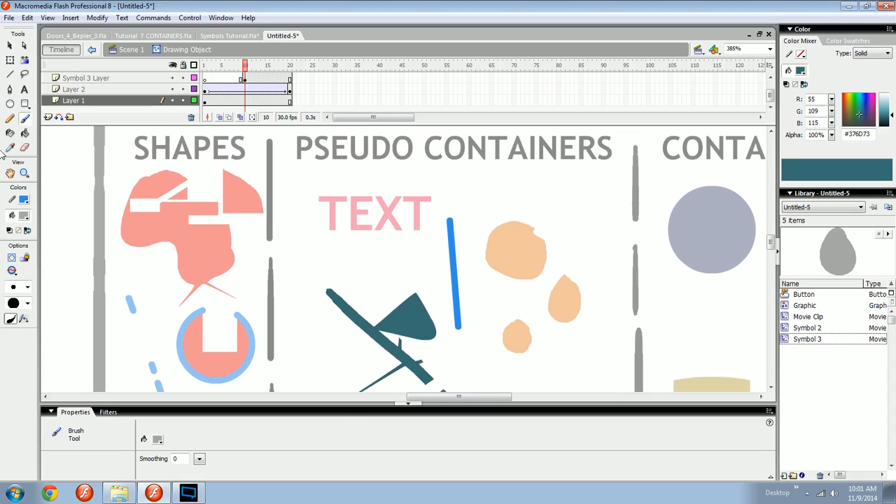
left_click(12, 258)
left_click_drag(417, 250, 385, 276)
key("v")
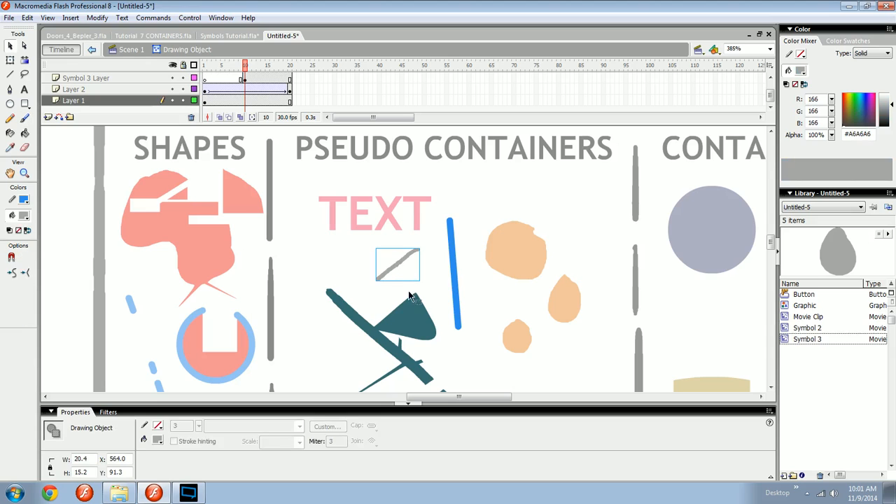
Return to Scene 1 and accept converting the teal drawing object to a group.
left_click(368, 262)
left_click(131, 50)
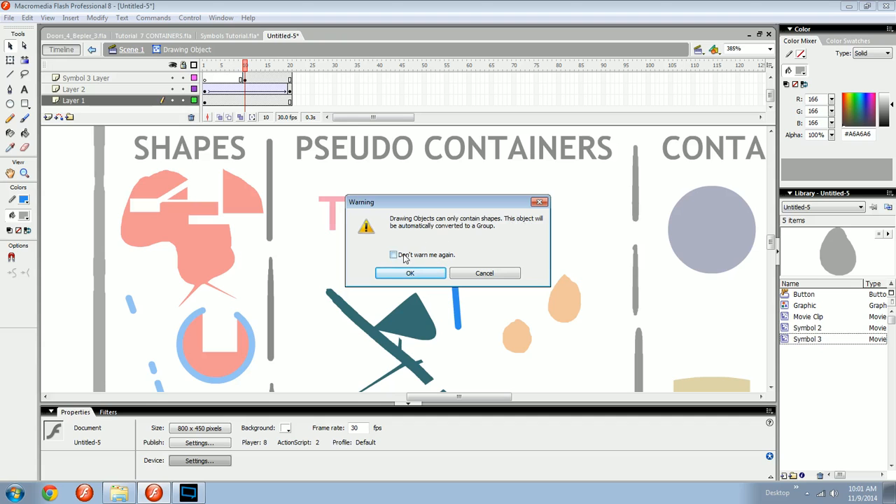
left_click(451, 256)
left_click(411, 274)
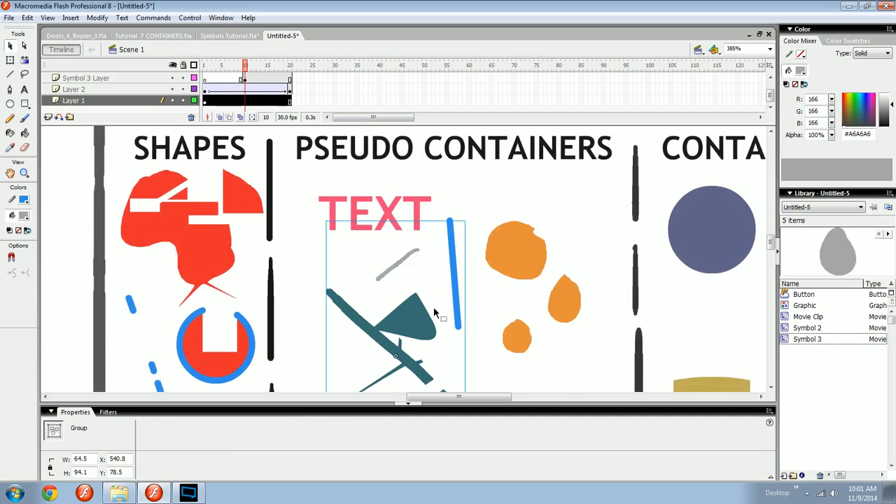
Reposition the orange blob group at about X 623.8, Y 96.8 and the teal group at about X 532.8, Y 96.0.
key("ctrl+minus")
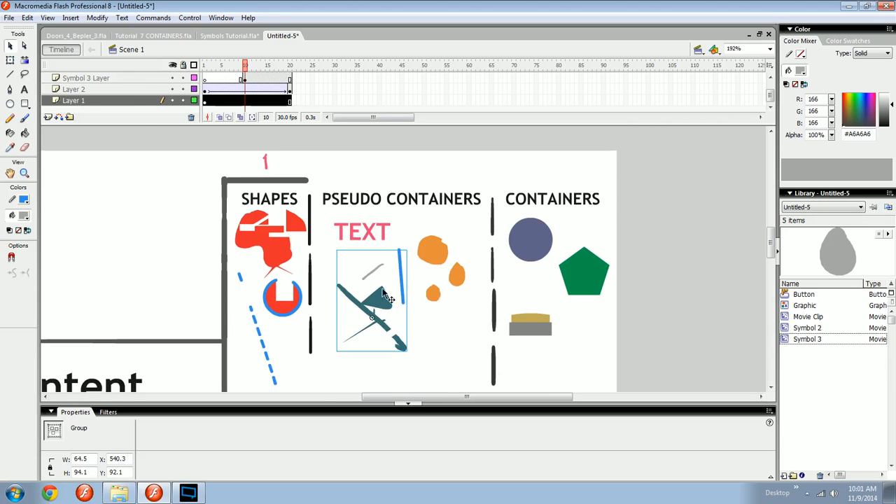
left_click_drag(323, 209, 477, 199)
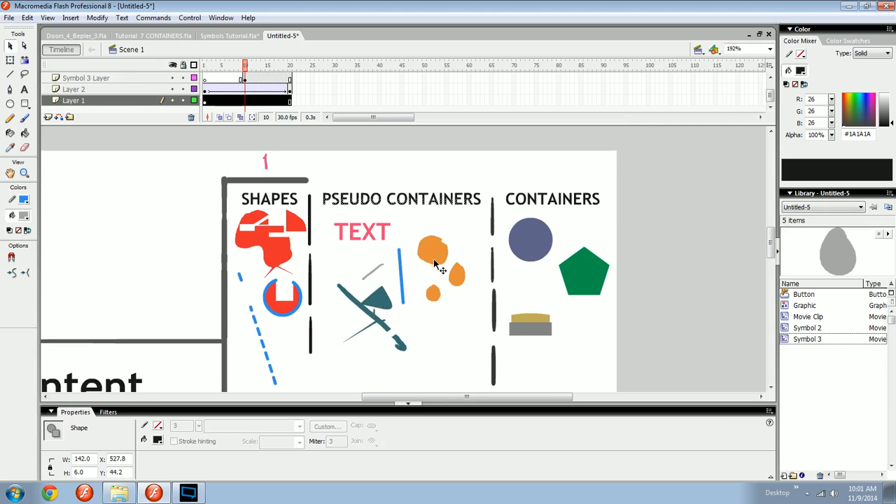
left_click_drag(434, 258, 443, 277)
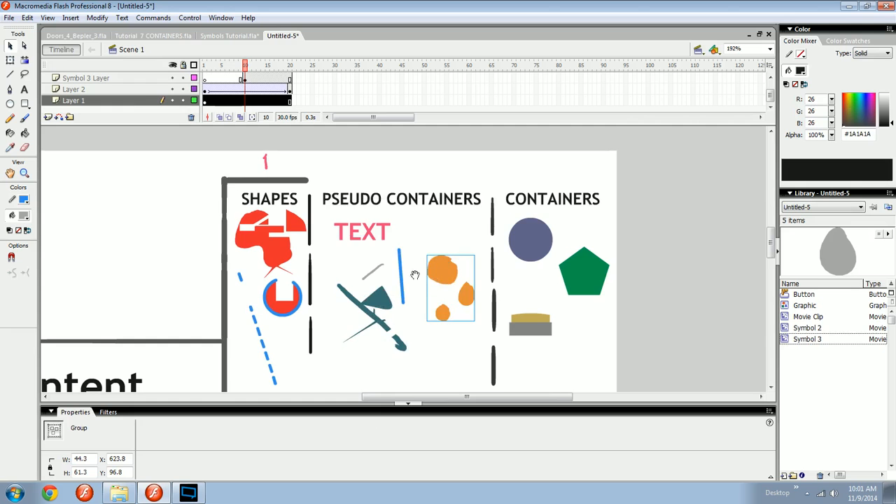
key("ctrl+equal")
left_click_drag(344, 286, 327, 295)
left_click_drag(323, 282, 388, 278)
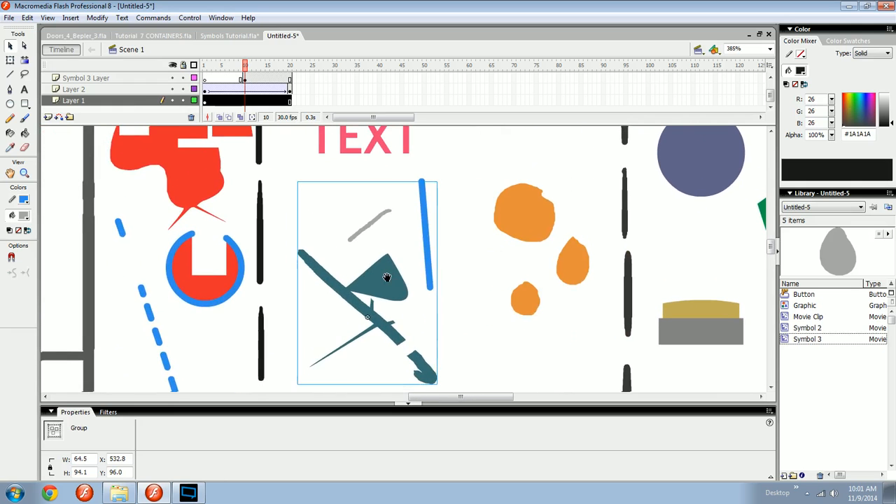
Open the teal group and examine its grey stroke and teal shapes individually.
double_click(384, 225)
left_click(370, 226)
left_click(390, 245)
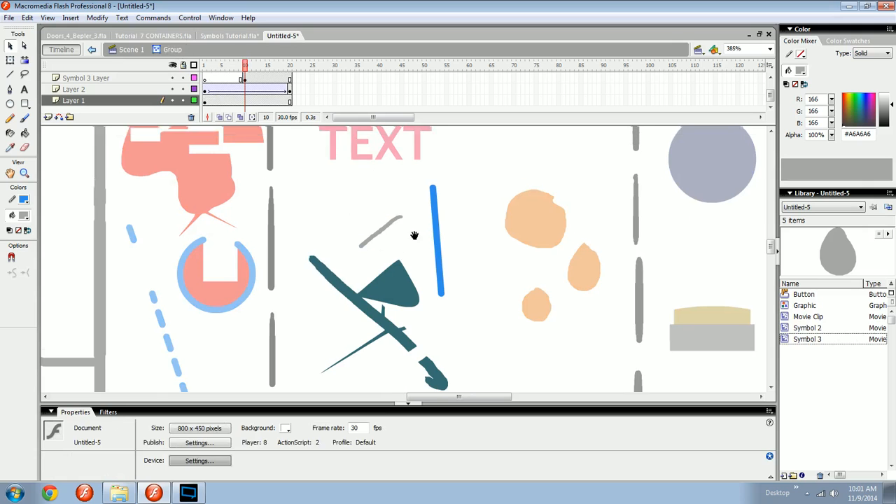
left_click(406, 283)
left_click(429, 212)
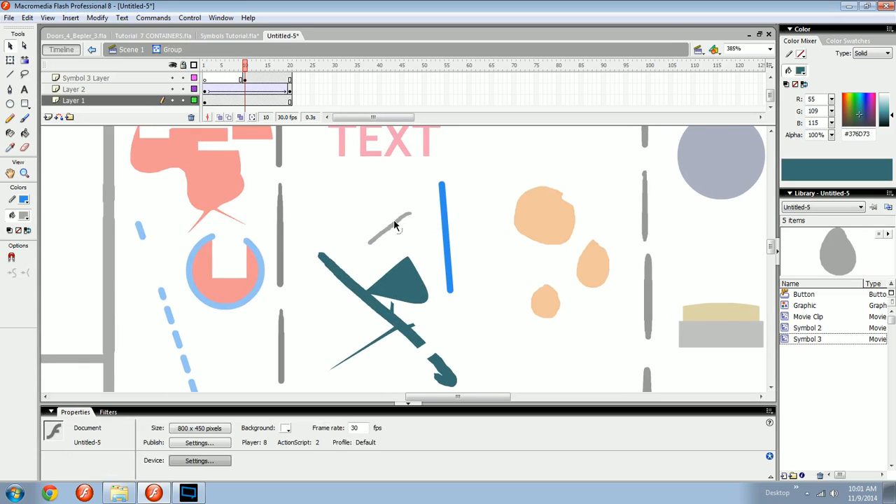
left_click_drag(493, 235, 499, 284)
Look over the whole document page, focusing on the Shapes, Pseudo Containers and Containers columns.
key("ctrl+minus")
left_click_drag(449, 306, 369, 197)
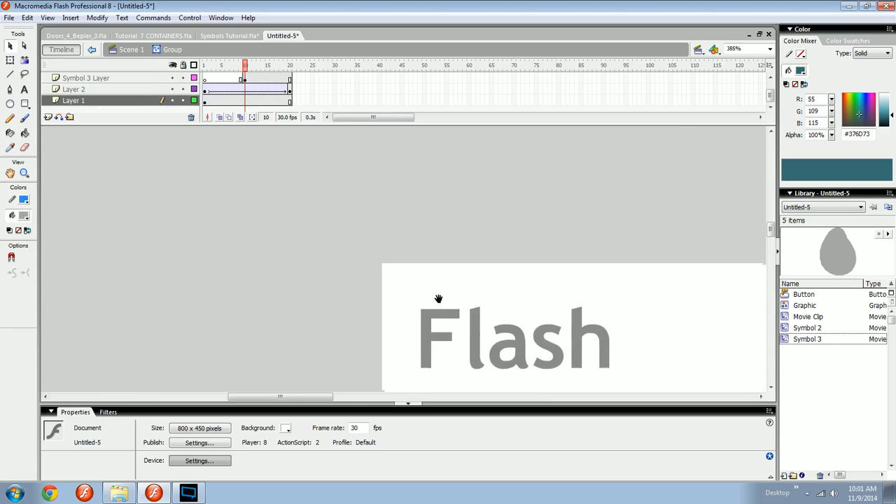
left_click_drag(505, 314, 408, 206)
key("ctrl+minus")
key("ctrl+minus")
left_click_drag(559, 306, 410, 290)
key("z")
left_click_drag(420, 332, 522, 229)
left_click_drag(490, 256, 409, 261)
key("v")
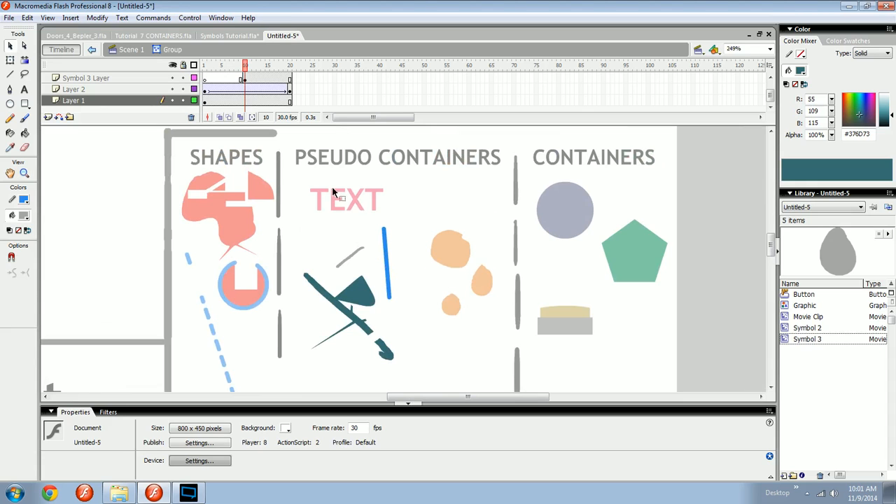
Return to Scene 1 and brush a grey vertical stroke about 6 by 42 px between the teal group and the orange blobs.
left_click(127, 48)
left_click_drag(376, 283, 365, 231)
key("b")
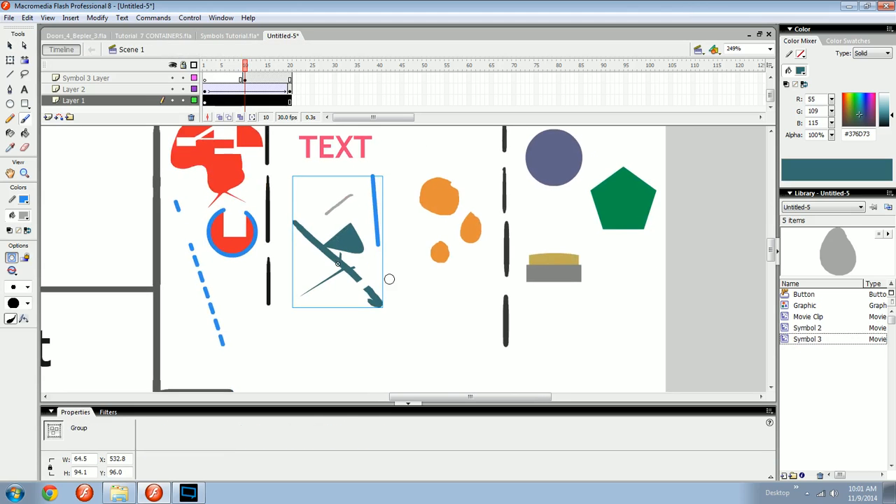
left_click_drag(403, 268, 406, 317)
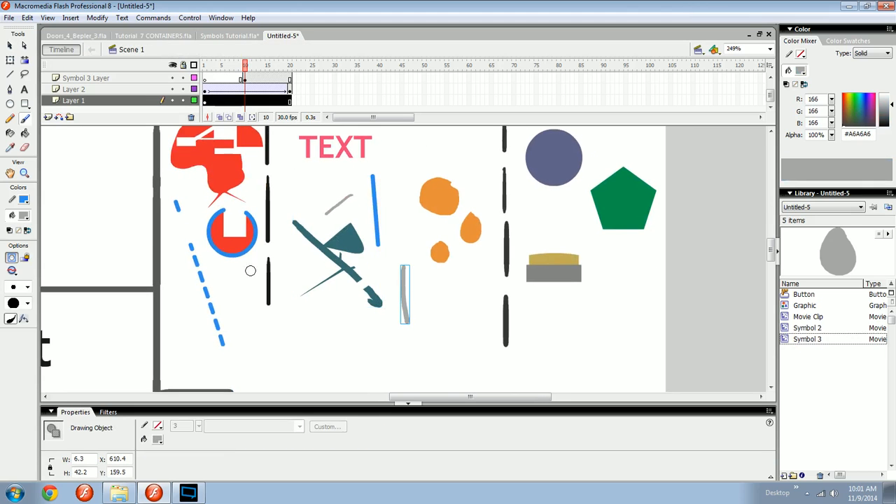
Shift the vertical grey stroke slightly left to about X 608.4, and enter and leave its editing mode.
key("v")
left_click_drag(406, 290, 403, 290)
left_click(407, 295)
double_click(402, 293)
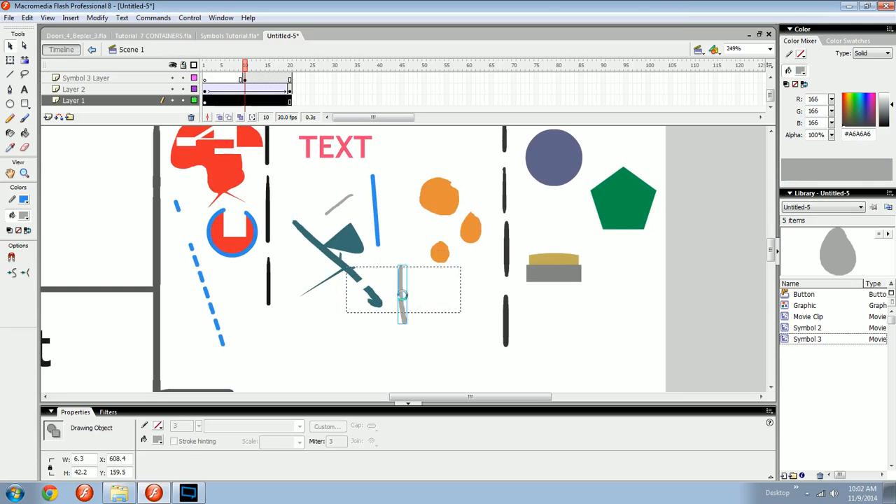
double_click(420, 329)
Open the orange blob group for editing.
left_click(449, 203)
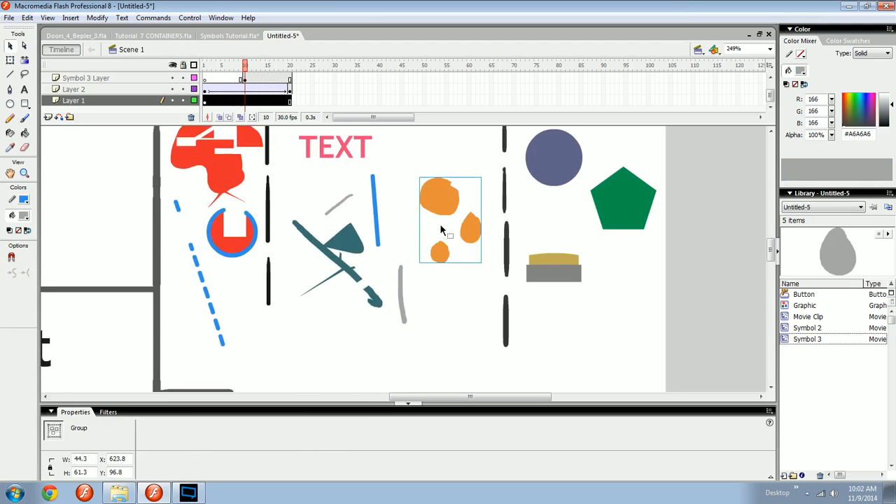
left_click(429, 231)
double_click(438, 209)
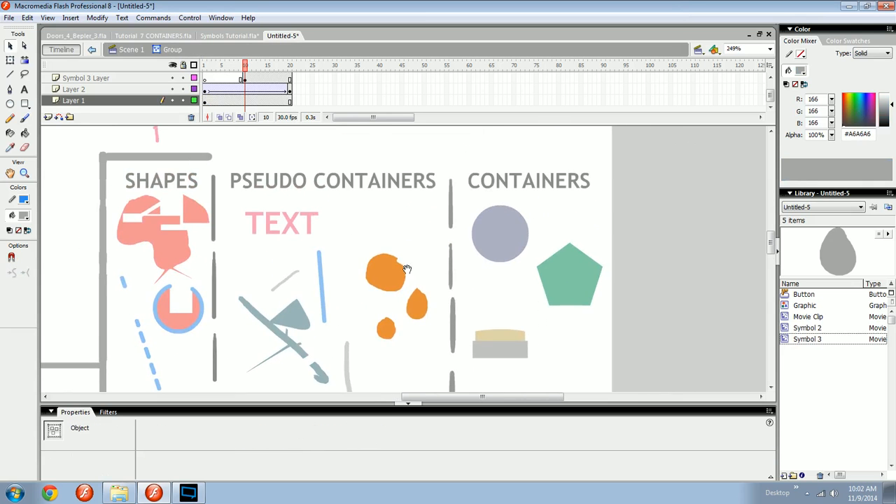
Set up the Rectangle tool with a red fill and no stroke.
key("r")
left_click(24, 215)
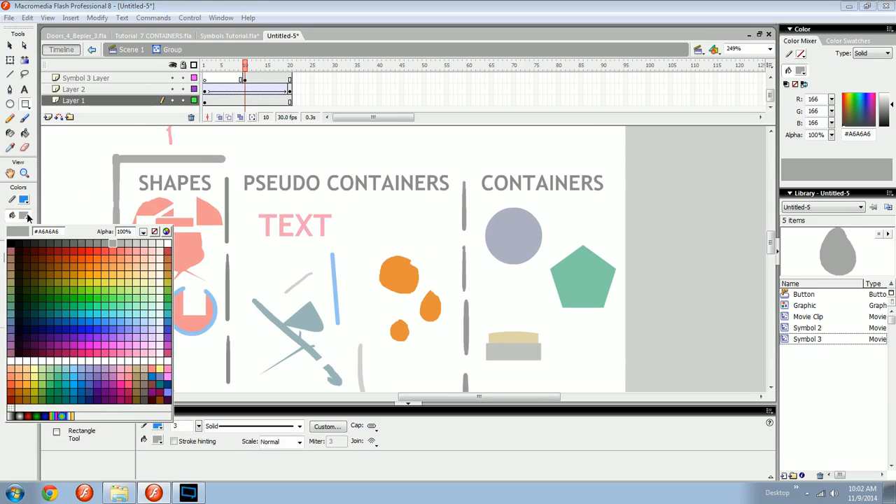
left_click(83, 249)
left_click(23, 199)
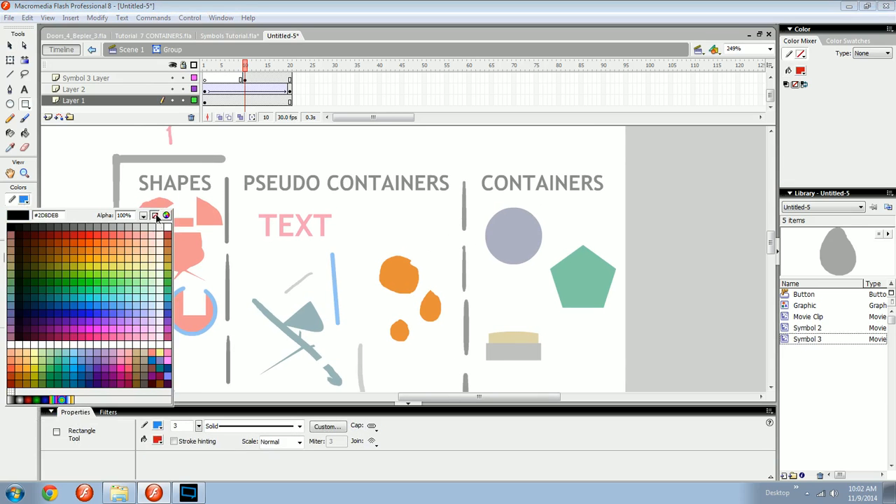
left_click(155, 214)
mouse_move(404, 202)
left_mouse_down()
mouse_move(441, 247)
mouse_move(404, 209)
left_mouse_up()
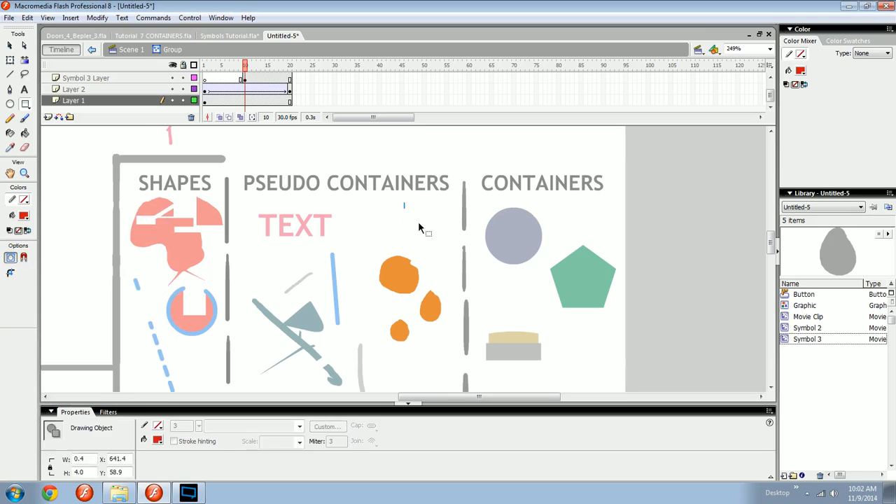
key("ctrl+z")
Return to Scene 1 and examine the vertical grey stroke's object type and its editing level.
left_click_drag(385, 275, 406, 269)
double_click(392, 264)
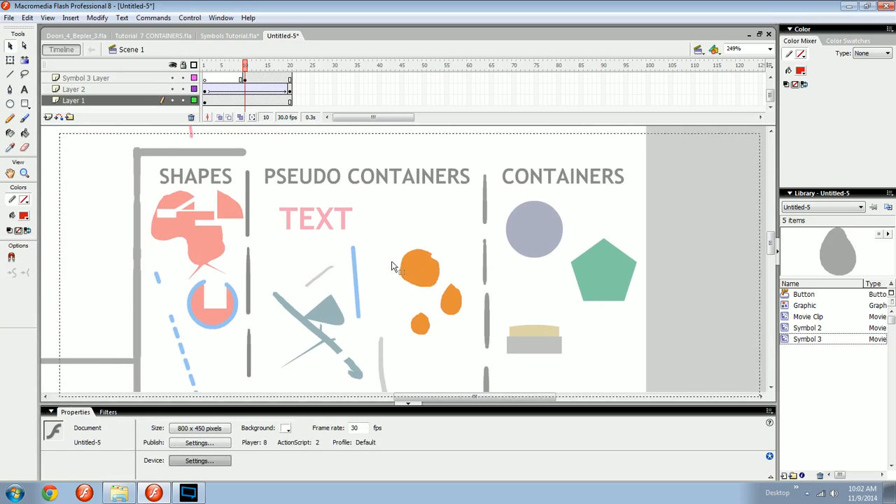
scroll(371, 322, "down", 2)
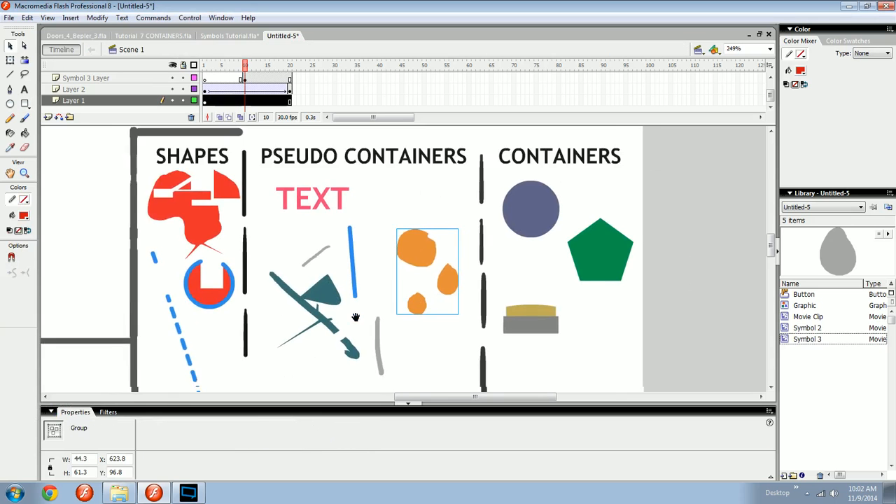
left_click(379, 308)
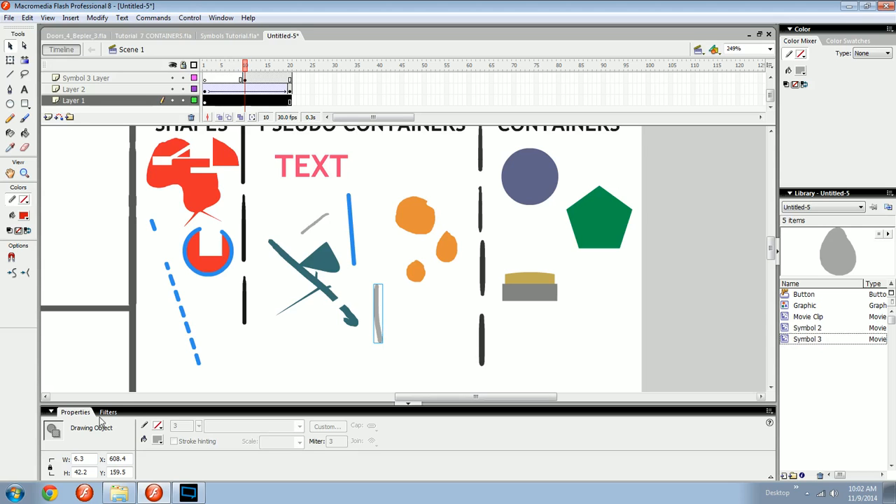
double_click(378, 323)
left_click(145, 52)
Nudge the teal group slightly upward and open the orange blob group for editing.
left_click_drag(325, 261, 323, 255)
left_click(420, 224)
double_click(420, 224)
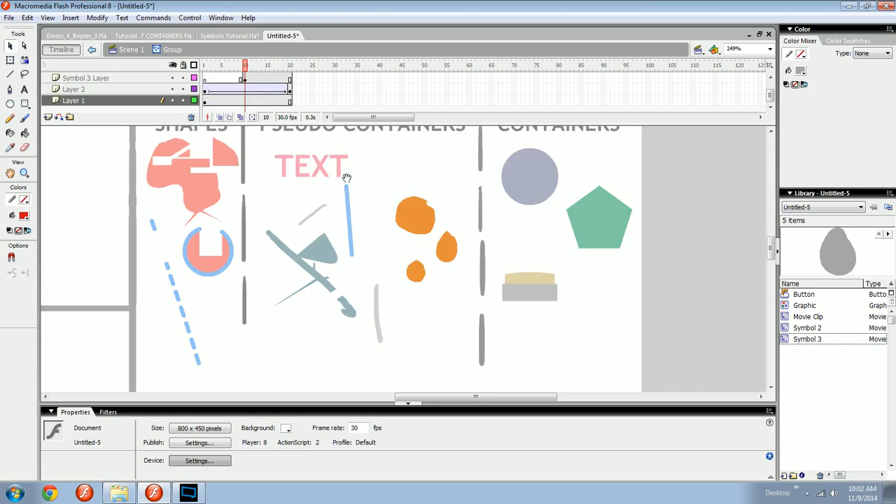
left_click_drag(347, 178, 317, 217)
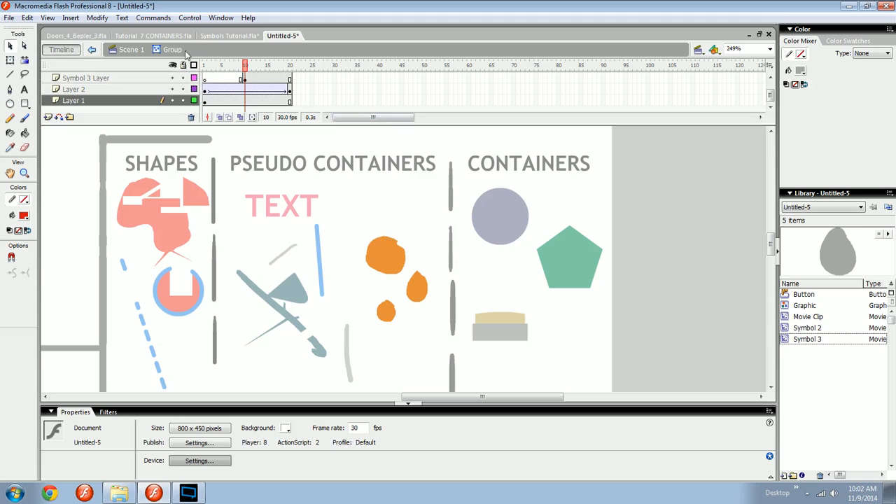
Rearrange the individual orange blobs inside the group, shifting the large blob down and left.
left_click_drag(394, 254, 375, 269)
left_click_drag(419, 300, 395, 308)
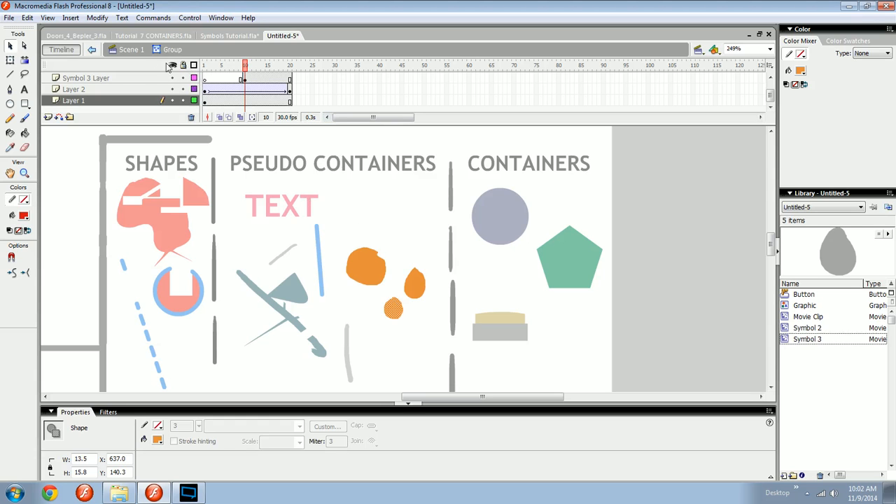
left_click_drag(385, 236, 367, 231)
key("ctrl+=")
left_click_drag(407, 293, 418, 361)
left_click(394, 316)
left_click_drag(367, 305, 379, 331)
left_click_drag(391, 273, 358, 332)
Draw a red square about 28 by 28 px above the orange blobs and break it apart into a plain shape.
key("r")
mouse_move(344, 161)
left_mouse_down()
mouse_move(420, 250)
mouse_move(421, 239)
left_mouse_up()
key("v")
left_click(391, 203)
left_click_drag(392, 203, 421, 200)
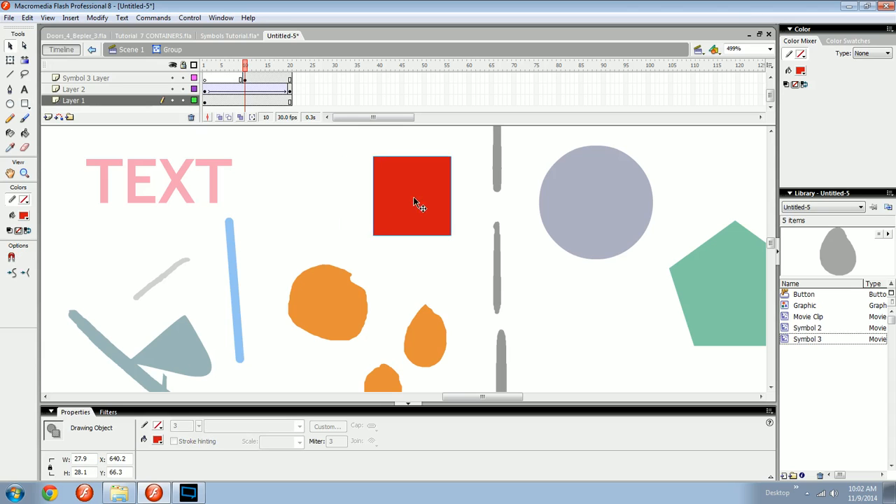
key("ctrl+b")
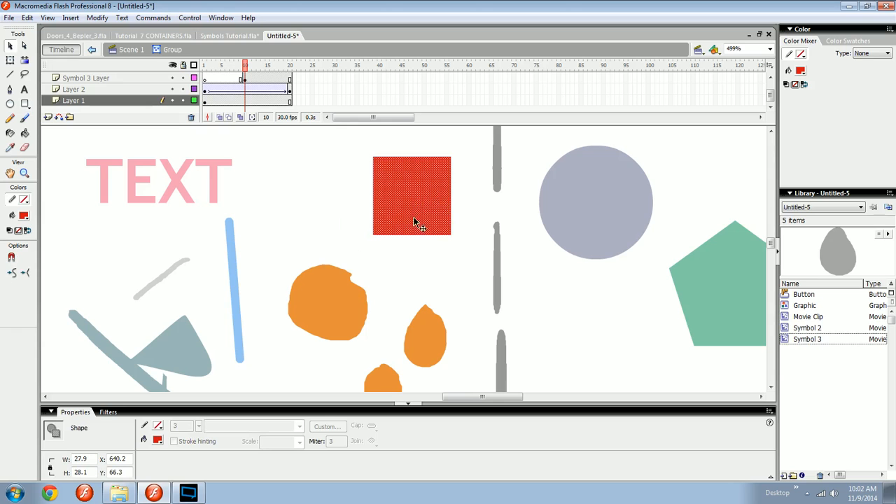
Convert the red square inside the group into a movie clip symbol with centred registration.
key("space")
mouse_move(420, 253)
left_mouse_down()
mouse_move(422, 273)
mouse_move(413, 252)
left_mouse_up()
key("space")
key("F8")
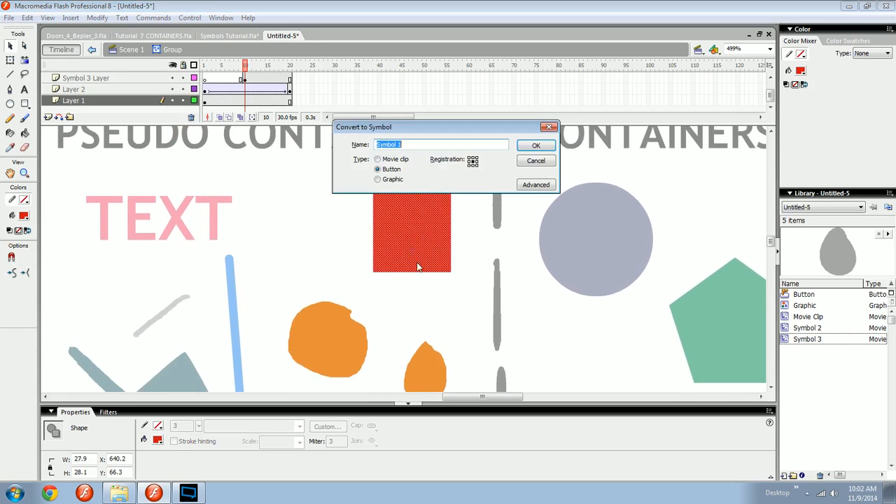
left_click(394, 160)
left_click(535, 146)
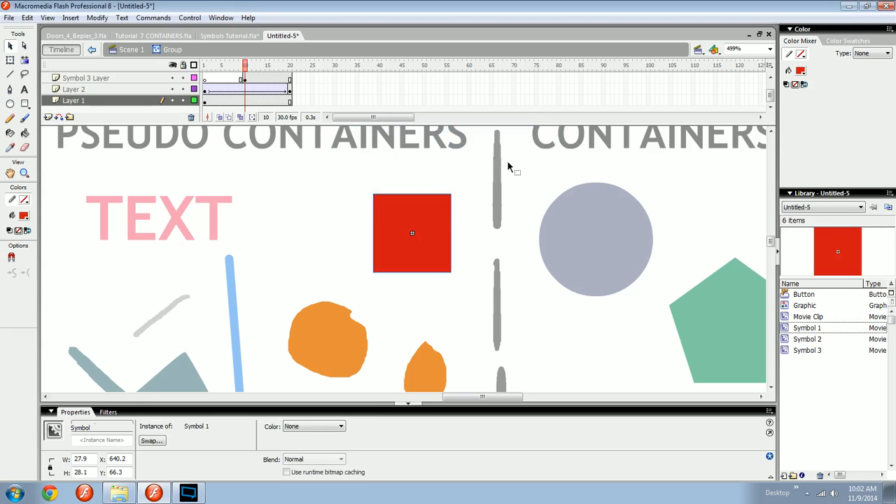
Return to Scene 1 and check how the red square and orange blobs select as one group.
left_click(129, 49)
key("ctrl+minus")
mouse_move(394, 239)
left_mouse_down()
mouse_move(408, 236)
mouse_move(399, 234)
left_mouse_up()
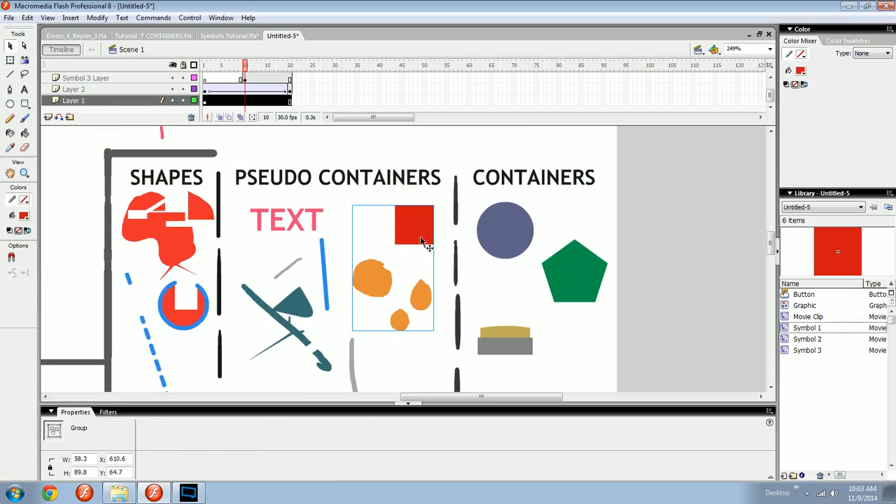
left_click(427, 266)
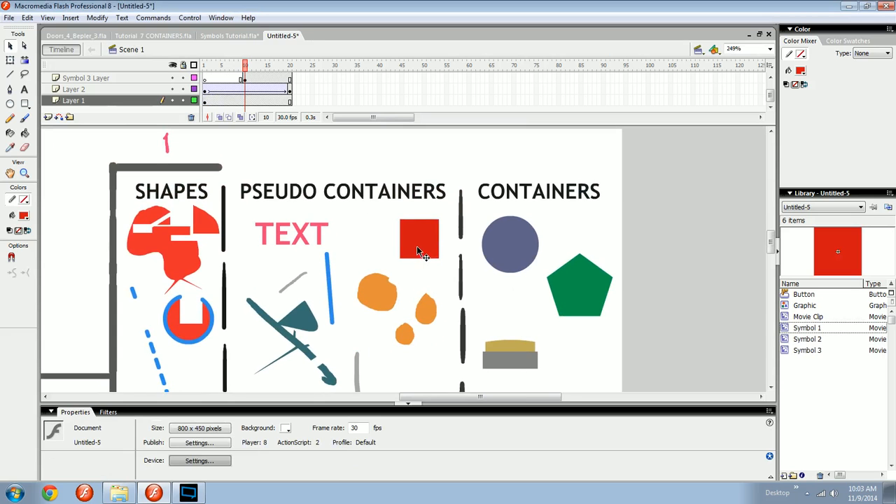
left_click(422, 250)
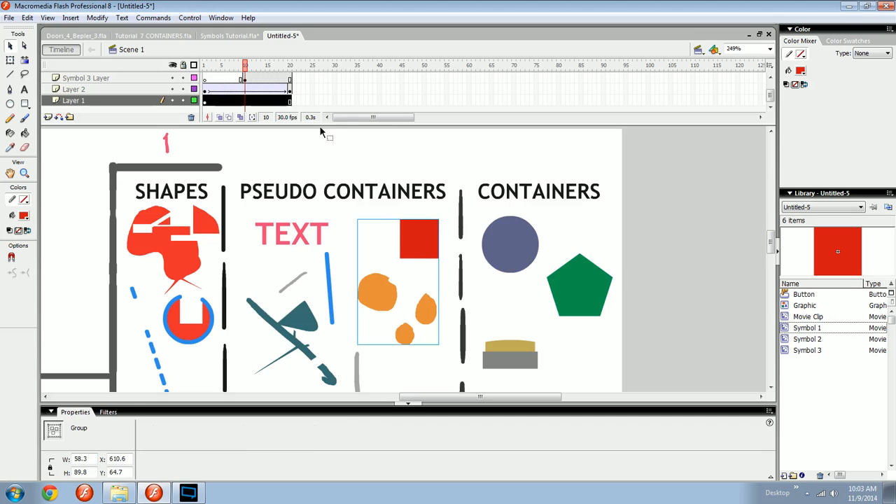
double_click(420, 252)
Scrub the main timeline around frames 10 to 13 and examine the group alongside the other stage artwork.
left_click(254, 67)
left_click(258, 67)
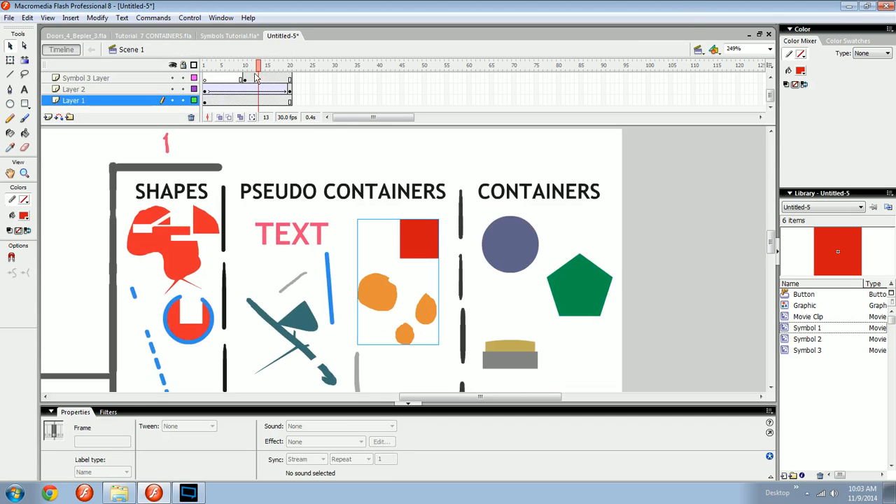
mouse_move(257, 69)
left_mouse_down()
mouse_move(241, 69)
mouse_move(254, 60)
mouse_move(282, 68)
mouse_move(234, 68)
mouse_move(256, 70)
mouse_move(229, 70)
mouse_move(226, 81)
mouse_move(263, 70)
mouse_move(246, 68)
left_mouse_up()
left_click_drag(284, 307, 462, 156)
key("ctrl+minus")
left_click_drag(329, 300, 330, 248)
mouse_move(245, 68)
left_mouse_down()
mouse_move(200, 67)
mouse_move(255, 66)
left_mouse_up()
left_click_drag(416, 220, 330, 335)
key("ctrl+equal")
left_click_drag(372, 286, 341, 259)
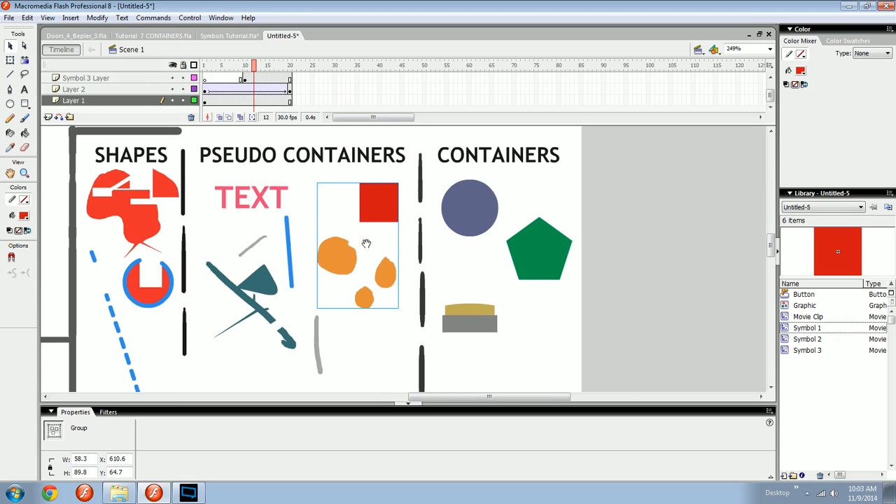
Open the blue circle movie clip under the CONTAINERS heading for editing.
left_click_drag(357, 238, 413, 261)
key("ctrl+minus")
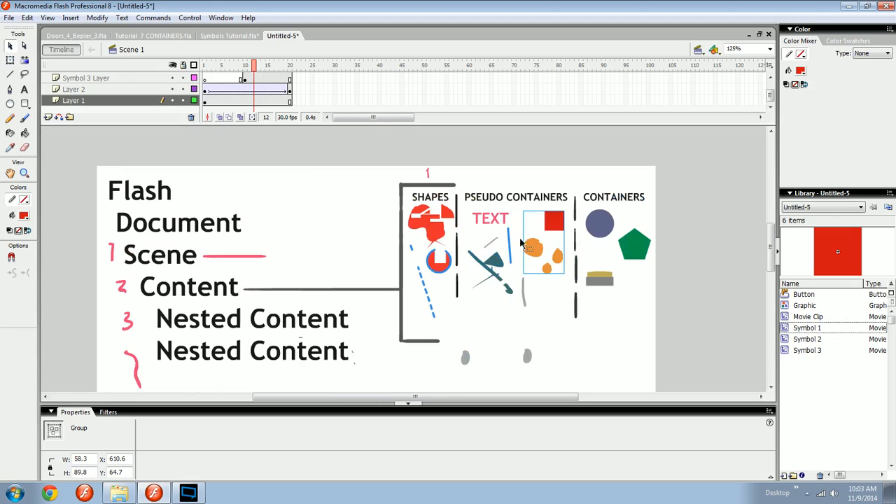
key("ctrl+equal")
left_click_drag(467, 266, 283, 298)
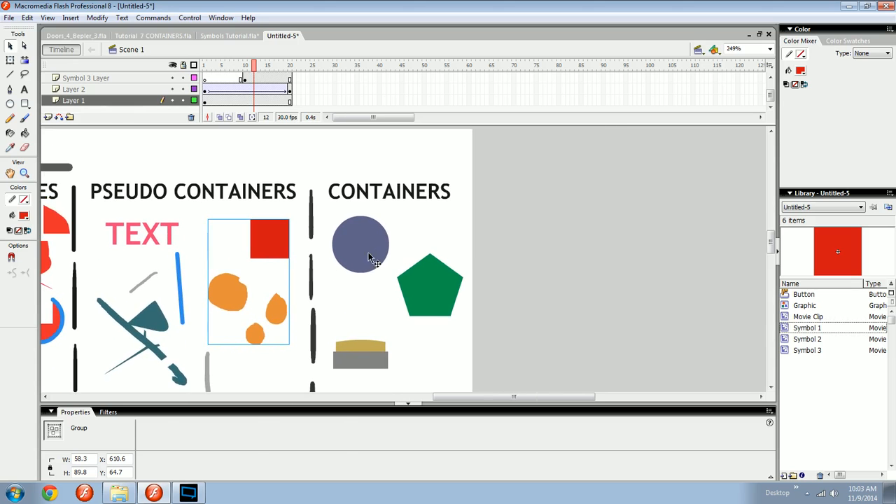
left_click(370, 256)
mouse_move(372, 278)
left_mouse_down()
mouse_move(452, 268)
mouse_move(340, 256)
mouse_move(438, 278)
left_mouse_up()
double_click(424, 218)
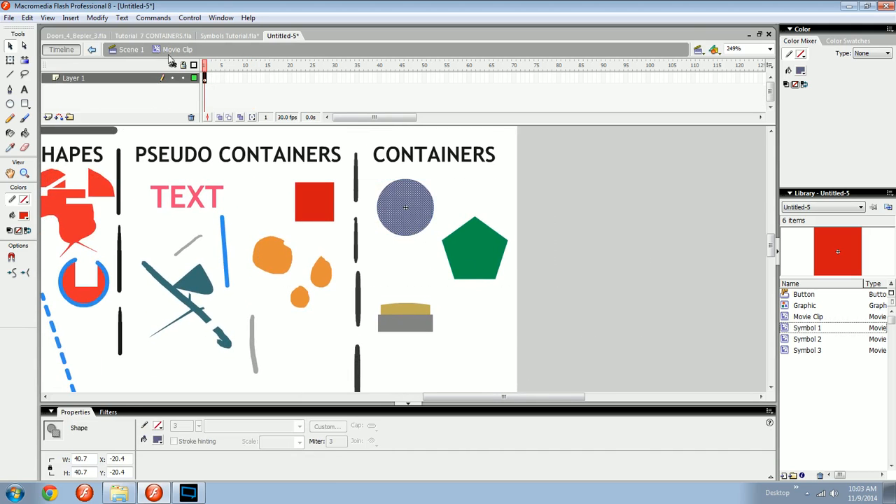
Rename the Movie Clip symbol in the library to Blue Circle.
double_click(823, 316)
type("Blue Circle")
key("Return")
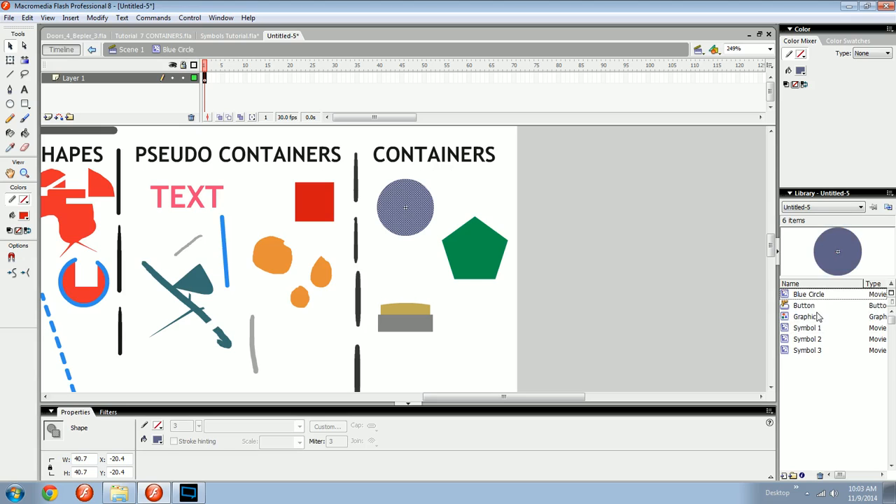
Examine the Blue Circle symbol's own timeline and inner shape, plus the Graphic and Button symbols in the library.
left_click_drag(218, 80, 382, 95)
left_click(382, 95)
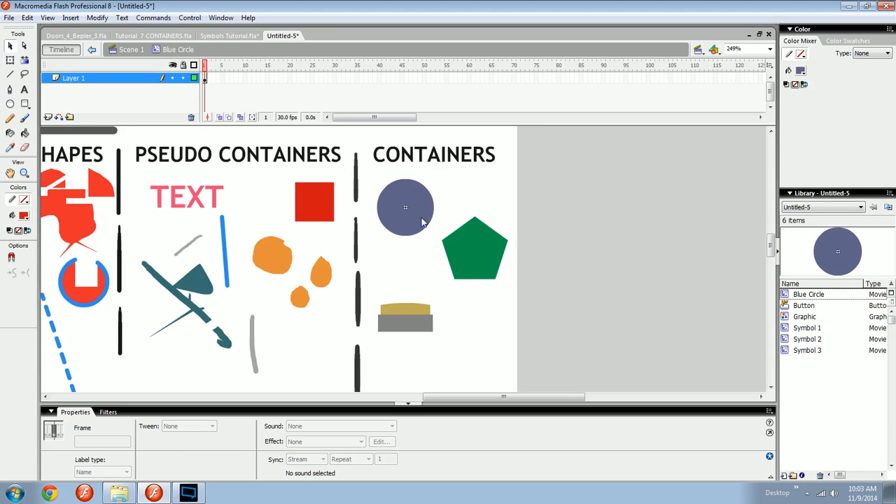
left_click(431, 253)
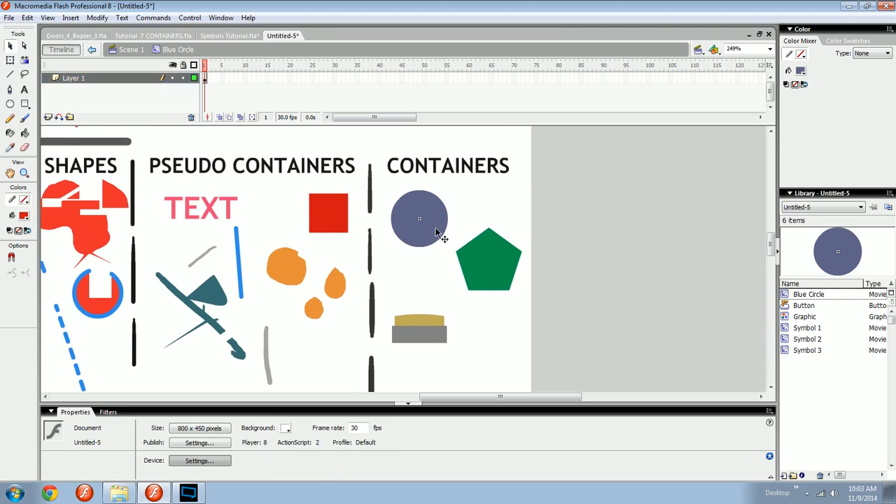
left_click(434, 237)
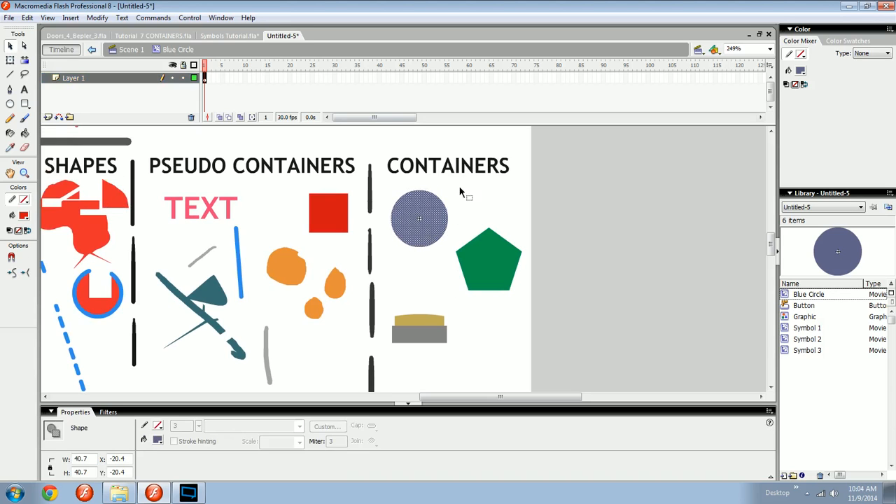
left_click(519, 159)
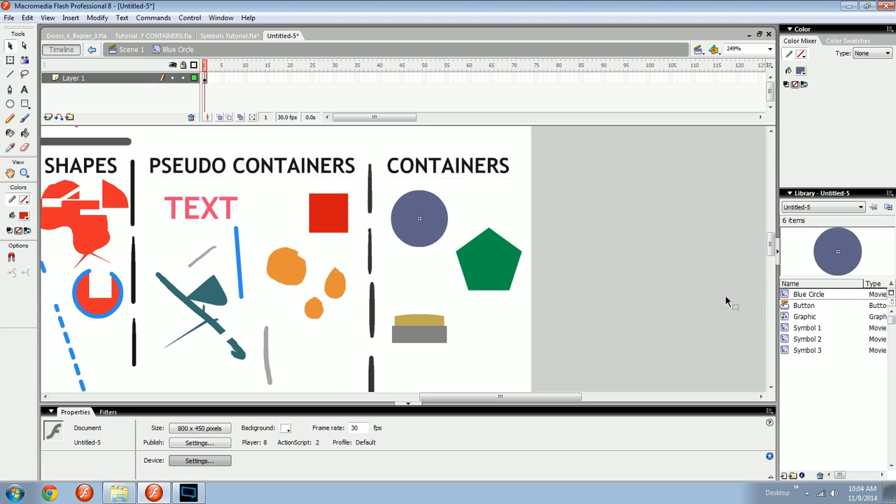
left_click(785, 320)
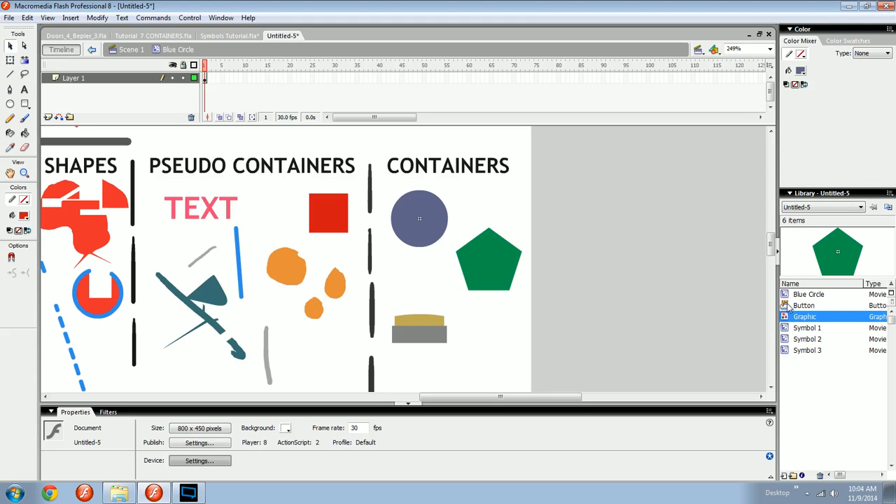
left_click(785, 307)
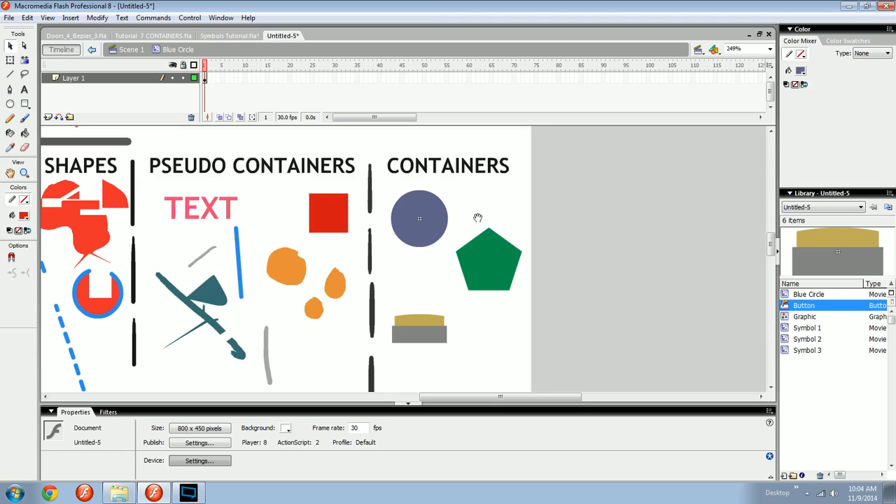
Activate the Rectangle tool and set its fill to light periwinkle #A2A2F6.
left_click_drag(469, 215, 424, 237)
left_click(416, 206)
key("r")
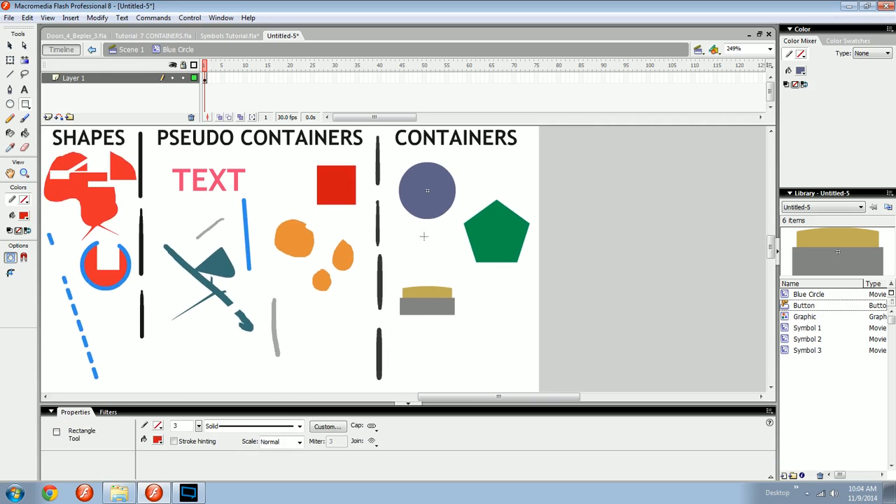
left_click(23, 217)
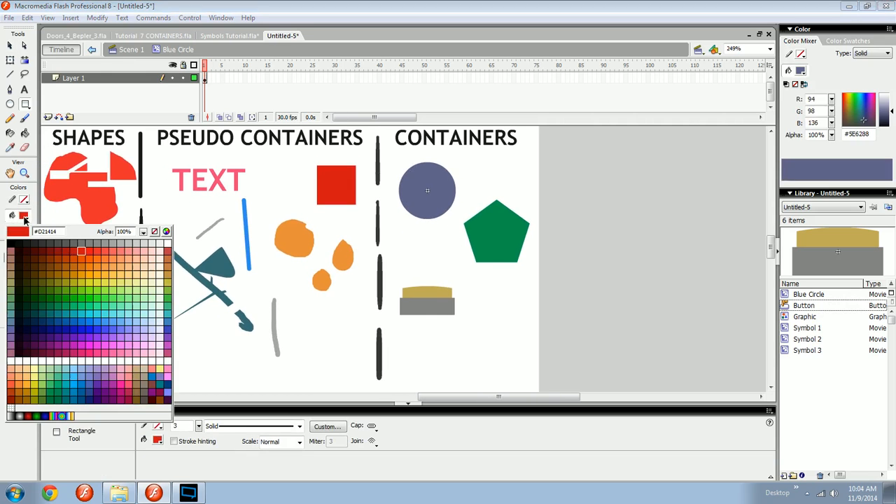
left_click(140, 324)
left_click_drag(462, 160, 484, 185)
key("v")
key("ctrl+z")
Draw a rectangle about 22 by 20 px at the circle's upper right and recolour it to #497D94.
key("r")
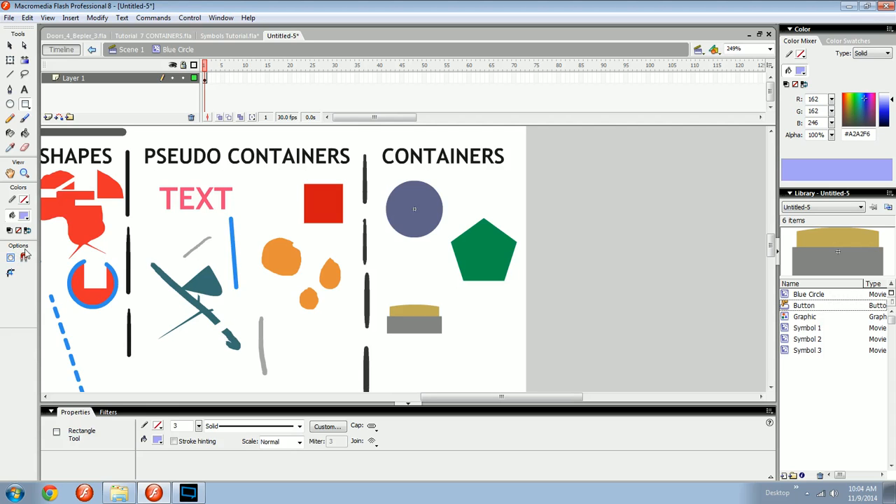
left_click_drag(445, 173, 477, 200)
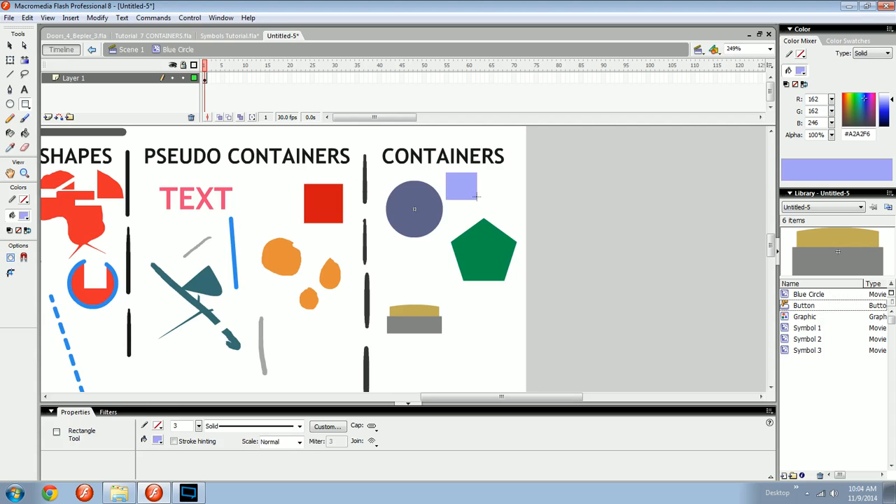
key("v")
left_click(476, 199)
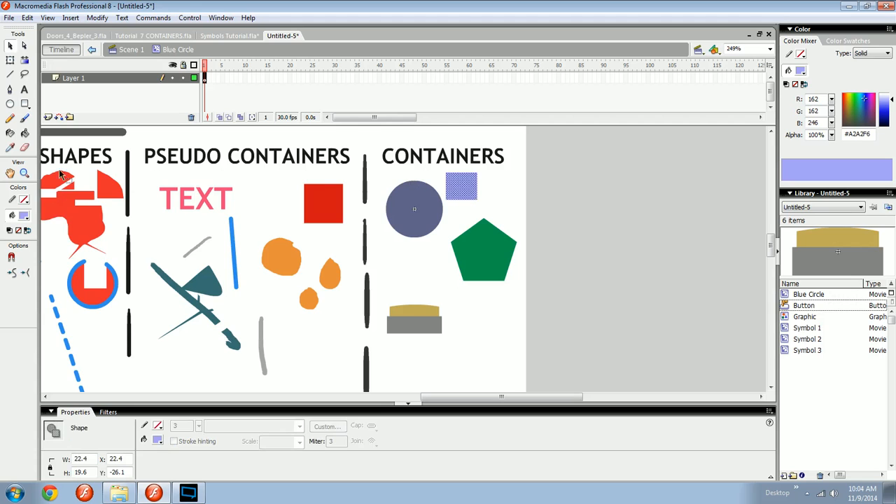
left_click_drag(866, 105, 860, 115)
left_click(884, 112)
left_click(631, 166)
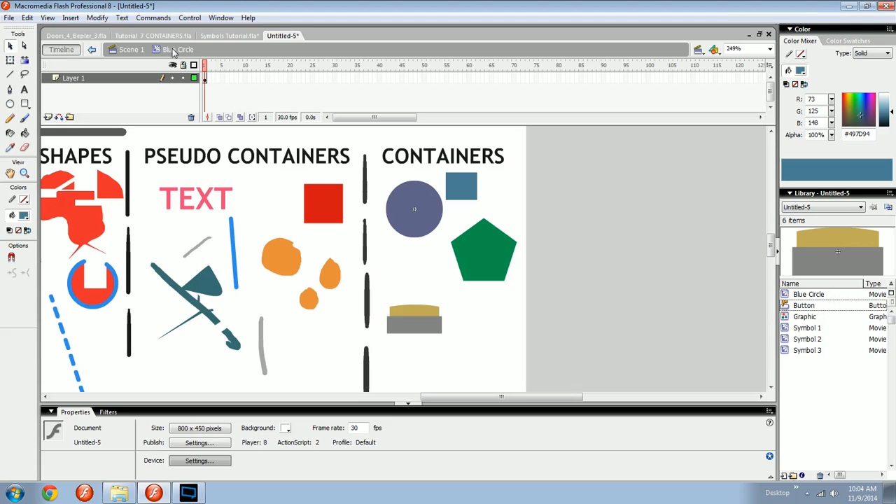
Return to Scene 1 and move the Blue Circle clip slightly left to about X 690, Y 55.
key("z")
left_click(133, 49)
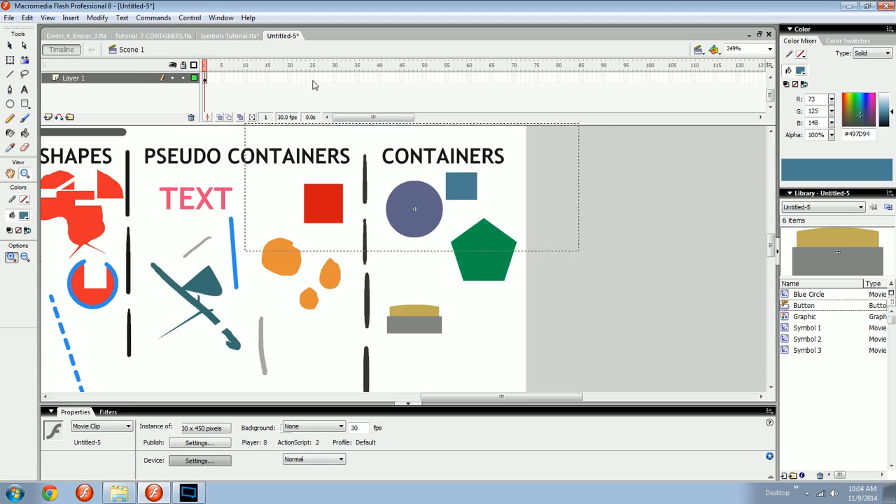
key("v")
left_click(462, 199)
key("ctrl+=")
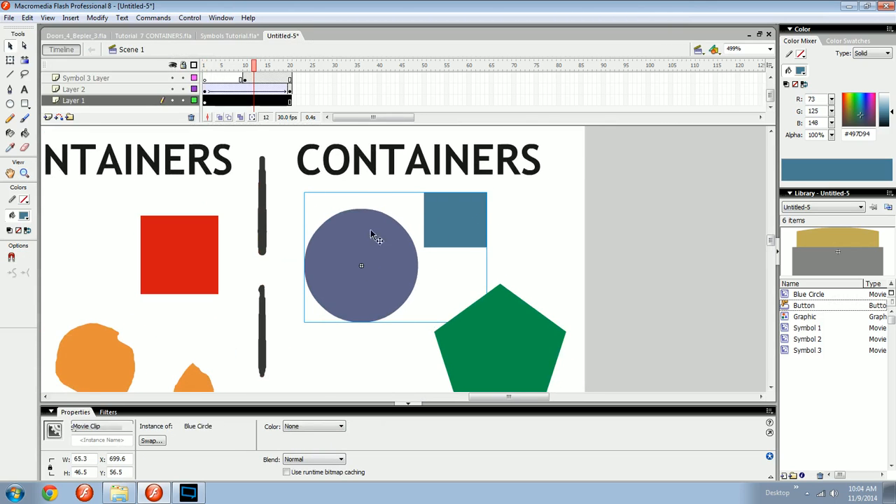
left_click_drag(474, 232, 409, 258)
key("ctrl+minus")
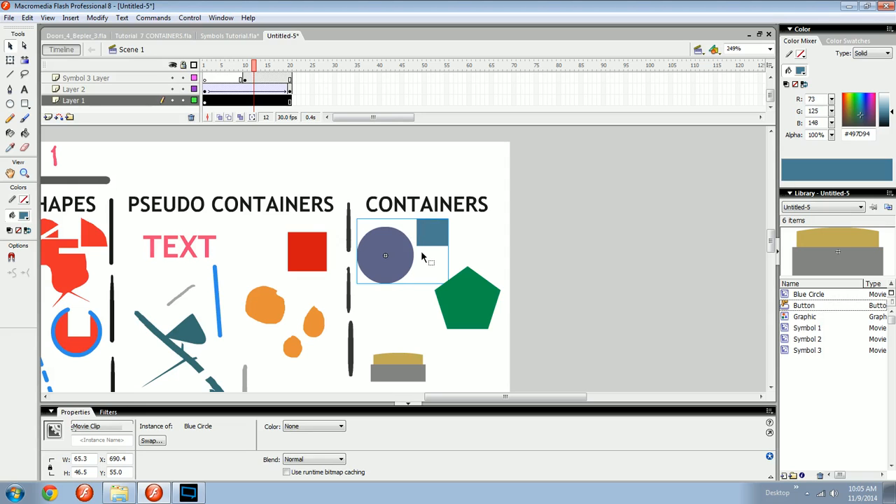
Magnify the Blue Circle clip and examine the registration mark at the circle's centre.
key("z")
left_click_drag(372, 269, 406, 234)
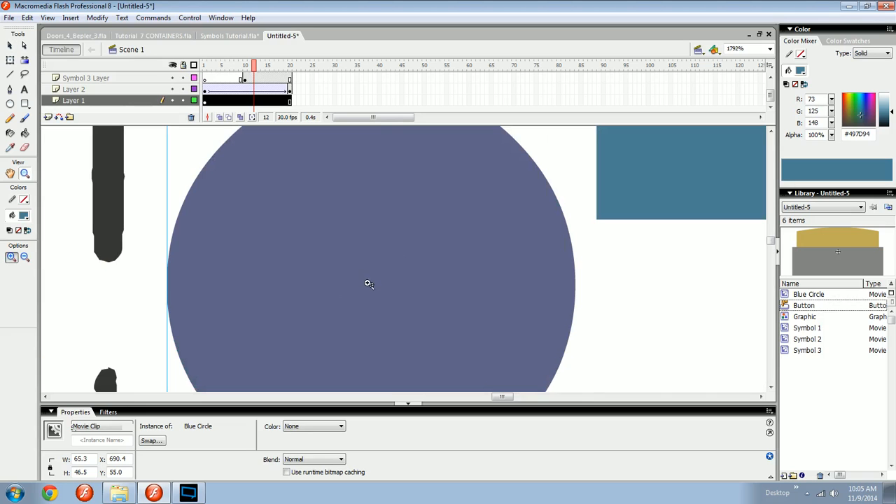
key("v")
key("ctrl+minus")
key("ctrl+minus")
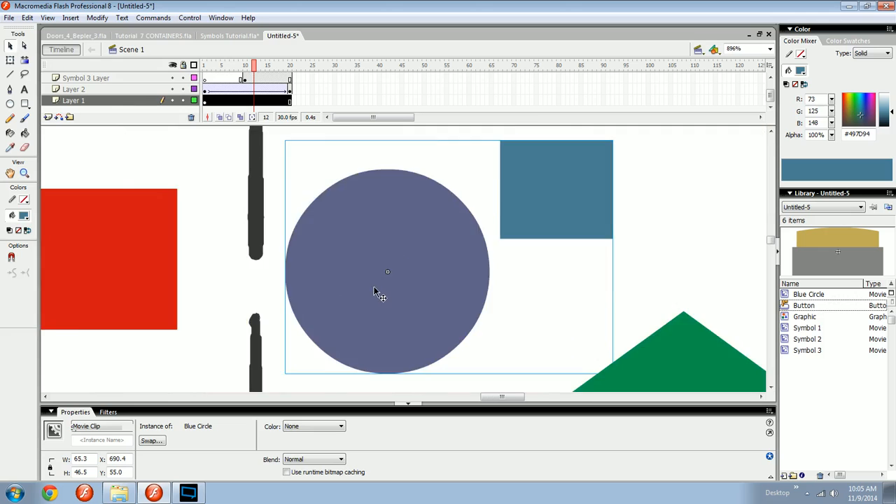
left_click_drag(397, 267, 378, 277)
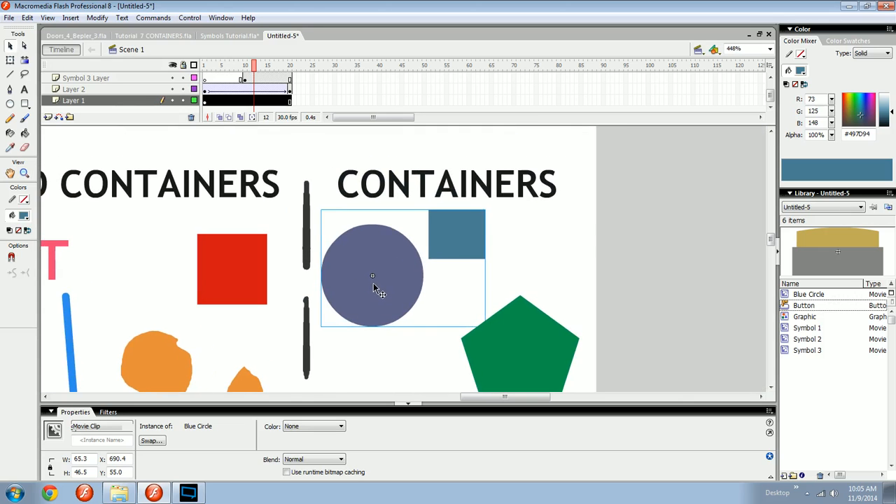
Draw a blue square about 12 by 12 px near the stage's right edge and convert it to a movie clip.
left_click_drag(501, 262, 451, 269)
key("r")
left_click_drag(512, 230, 543, 260)
key("v")
left_click(535, 246)
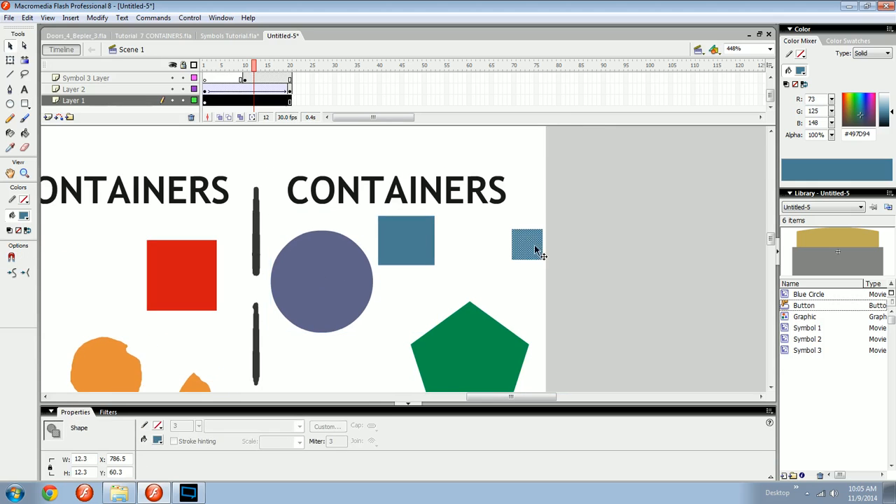
key("F8")
key("Return")
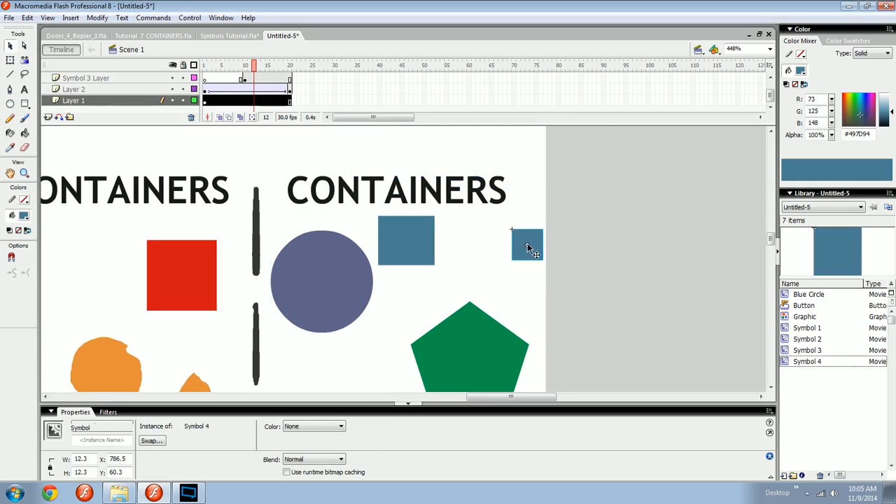
Undo the small blue square and its symbol conversion.
left_click_drag(457, 270, 590, 268)
key("q")
key("ctrl+z")
key("ctrl+z")
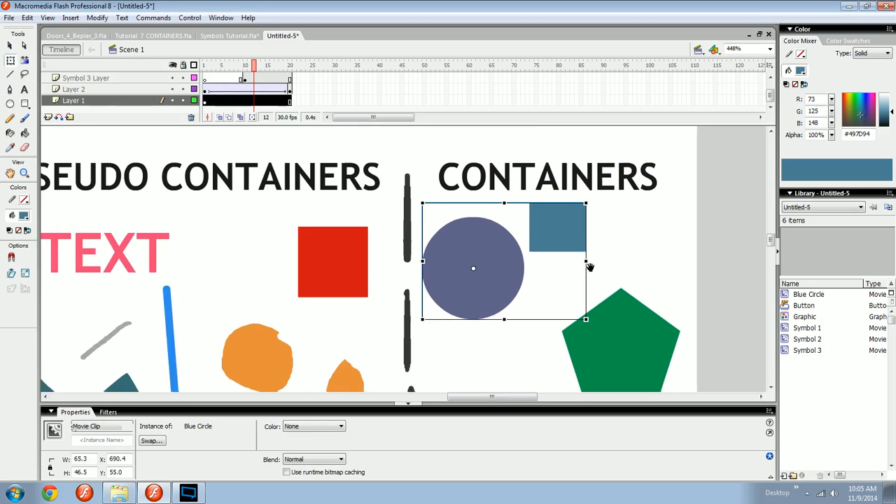
Examine the Blue Circle clip's registration point up close and activate Free Transform on the clip.
left_click_drag(497, 276, 452, 282)
mouse_move(551, 272)
left_mouse_down()
mouse_move(401, 276)
mouse_move(583, 252)
mouse_move(576, 272)
mouse_move(544, 262)
left_mouse_up()
key("z")
mouse_move(391, 275)
left_mouse_down()
mouse_move(412, 258)
mouse_move(399, 260)
left_mouse_up()
key("v")
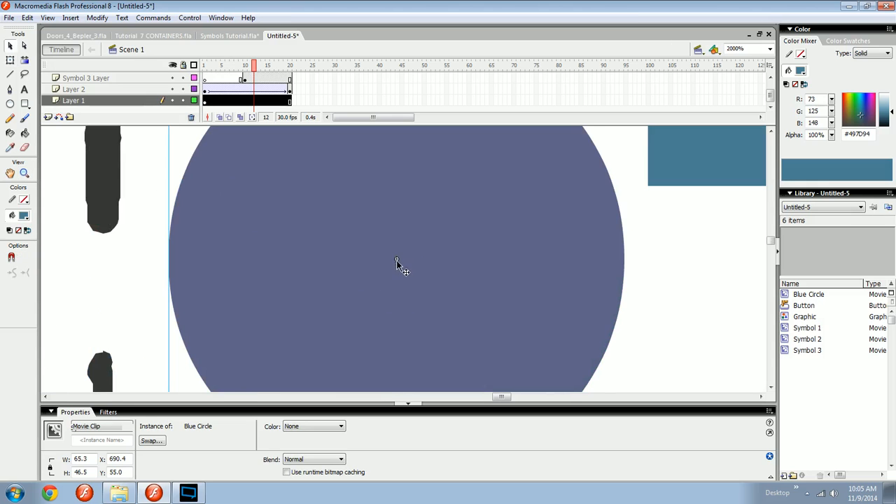
key("ctrl+minus")
key("ctrl+minus")
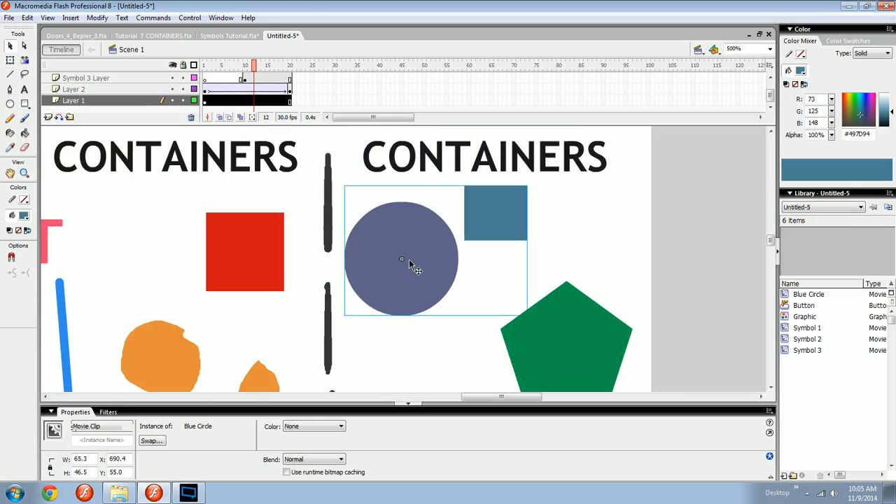
left_click(11, 60)
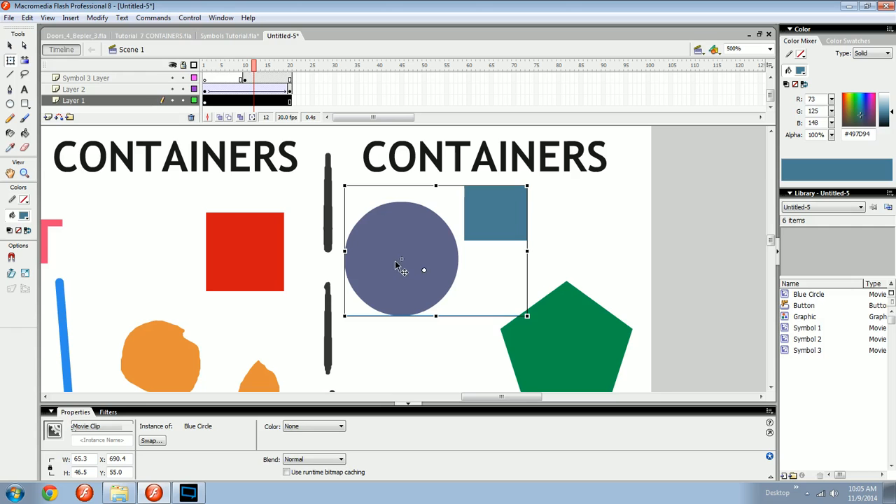
Compare the transformation points of the red-square group and the Blue Circle clip using Free Transform.
key("space")
left_click_drag(490, 219, 506, 236)
left_click(322, 257)
key("space")
left_click_drag(462, 270, 442, 228)
key("space")
left_click_drag(248, 284, 362, 271)
left_click_drag(228, 153, 302, 222)
left_click_drag(565, 248, 318, 222)
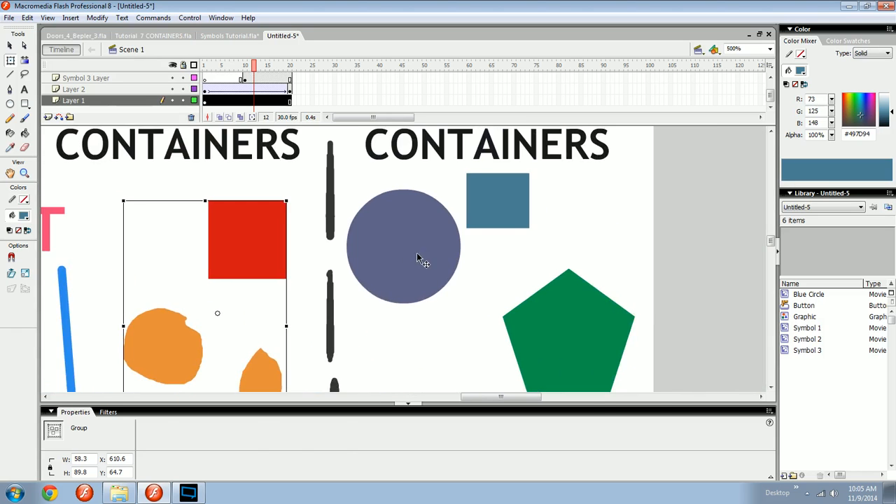
left_click(420, 251)
key("space")
left_click_drag(405, 260, 383, 282)
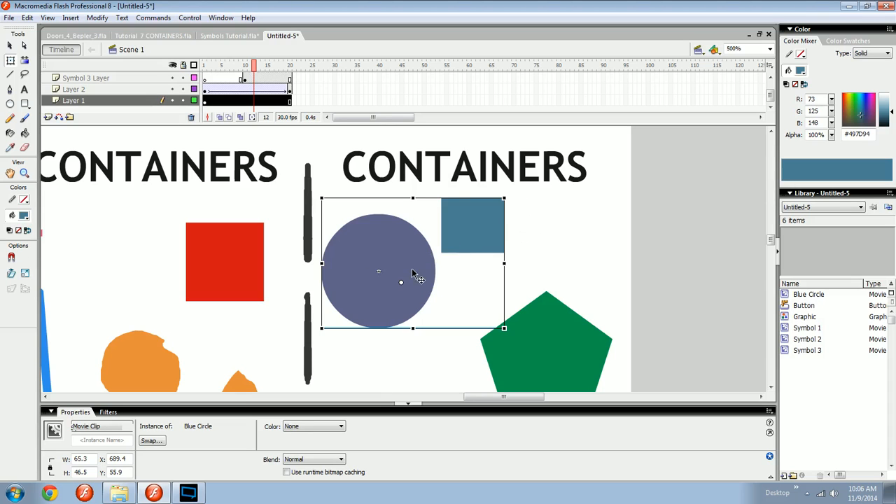
Move the Blue Circle clip under the CONTAINERS heading to X 696.6, Y 55.6 with the Selection tool.
left_click(10, 45)
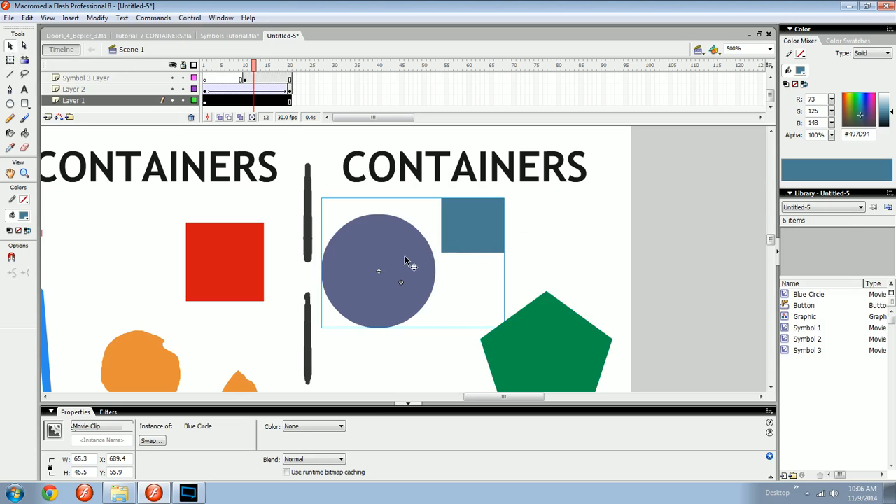
left_click_drag(410, 266, 430, 264)
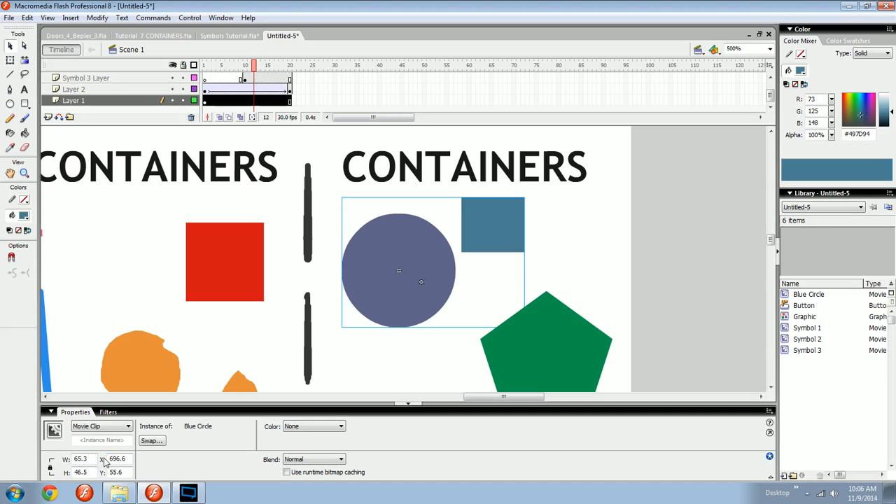
left_click(125, 472)
left_click(370, 356)
key("ctrl+minus")
left_click_drag(339, 337, 468, 297)
key("ctrl+minus")
left_click_drag(274, 223, 306, 176)
key("ctrl+minus")
left_click_drag(234, 185, 515, 345)
key("ctrl+r")
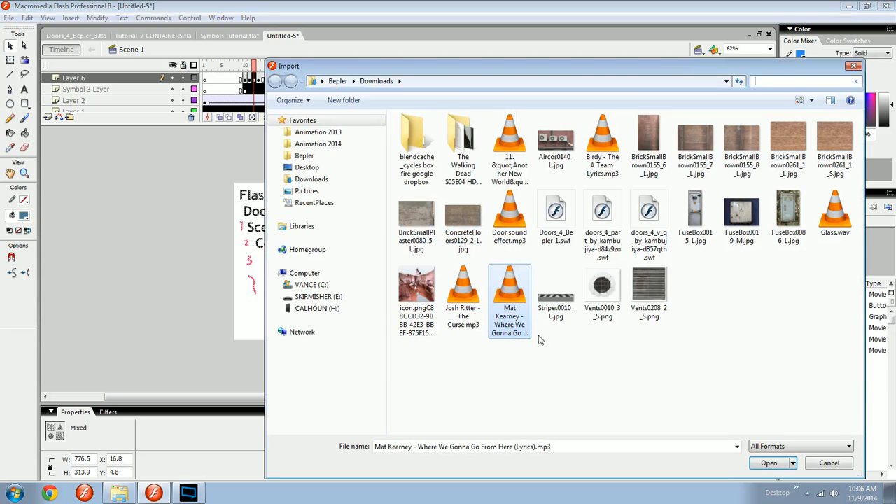
left_click(820, 463)
key("ctrl+equal")
left_click_drag(617, 336, 543, 348)
left_click(530, 308)
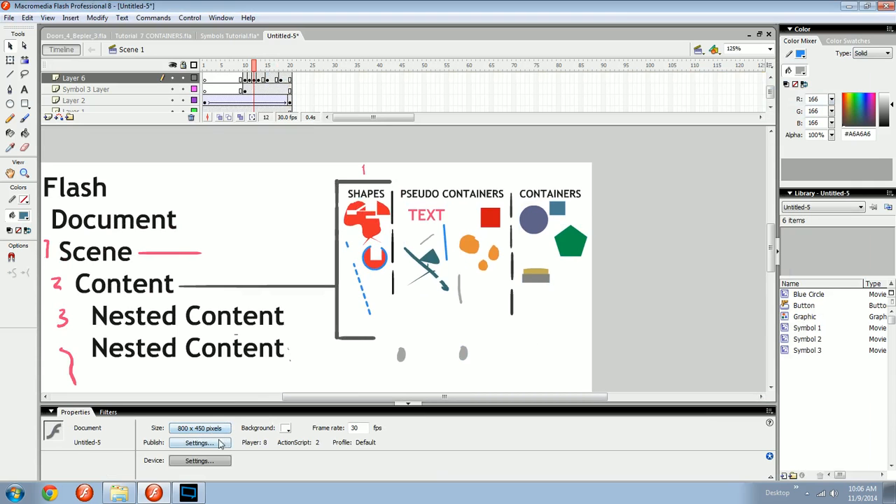
Select the Blue Circle clip on the stage and its library item, and examine the clip's registration point and coordinates.
left_click_drag(532, 237, 552, 265)
left_click(558, 259)
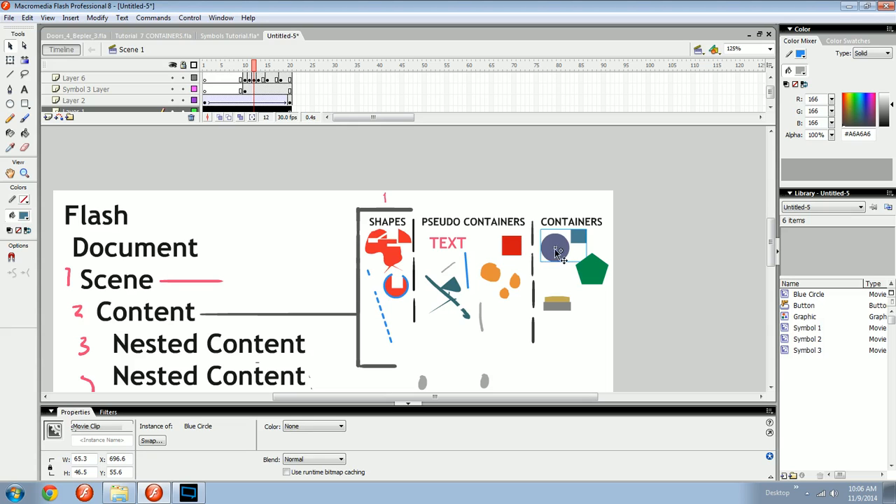
left_click(803, 294)
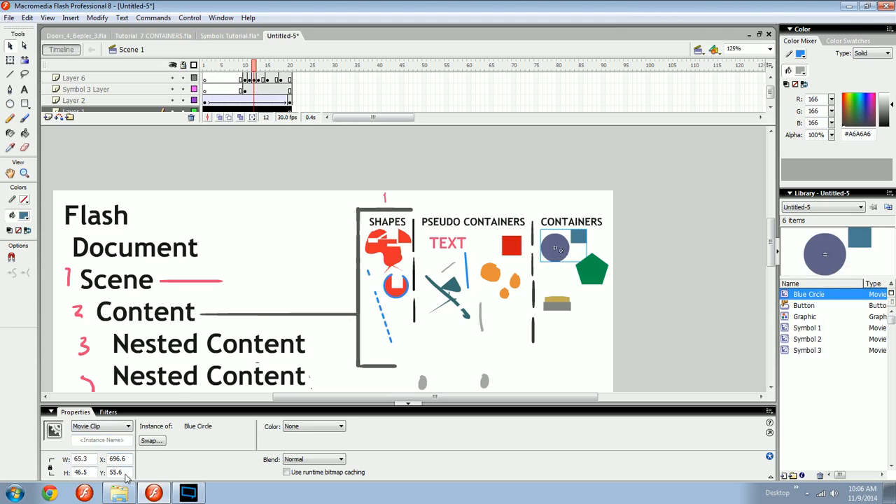
Try moving the group with the red square and orange blobs toward the CONTAINERS column, and undo the move.
left_click_drag(508, 292, 666, 310)
key("ctrl+z")
key("space")
left_click_drag(76, 185, 151, 208)
key("z")
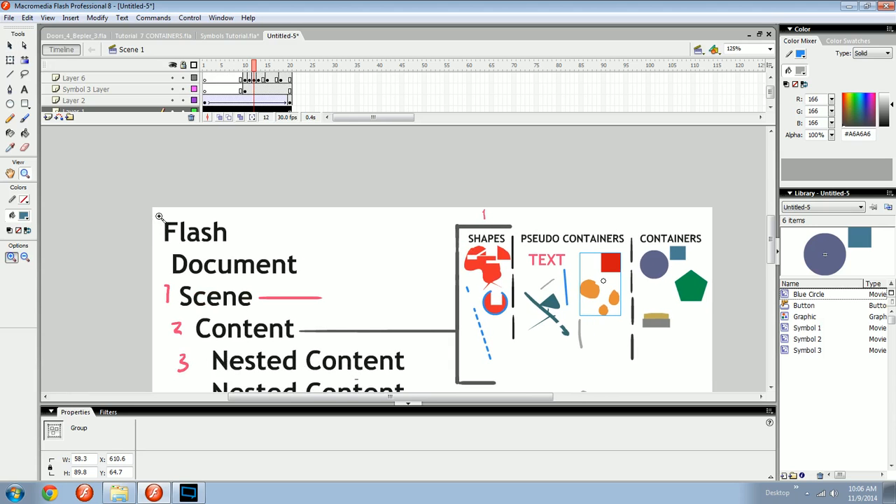
key("v")
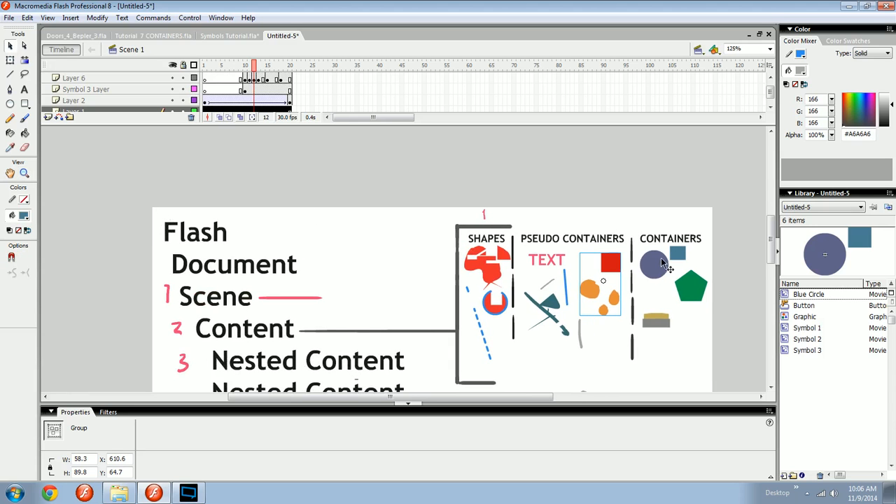
Move the Blue Circle clip over to the upper-left corner of the stage.
left_click_drag(661, 275, 160, 219)
key("z")
left_click_drag(400, 224, 347, 260)
left_click(378, 250)
key("v")
left_click_drag(347, 256, 350, 313)
Fine-tune the clip's bounding box against the stage's upper-left corner, at about X 0.2, Y 0.1.
key("space")
key("Right")
left_click_drag(504, 292, 399, 299)
key("ctrl+minus")
key("space")
key("z")
left_click_drag(262, 293, 309, 247)
key("space")
left_click_drag(308, 254, 290, 259)
left_click_drag(418, 294, 285, 244)
key("v")
key("ctrl+minus")
key("space")
left_click_drag(392, 300, 340, 284)
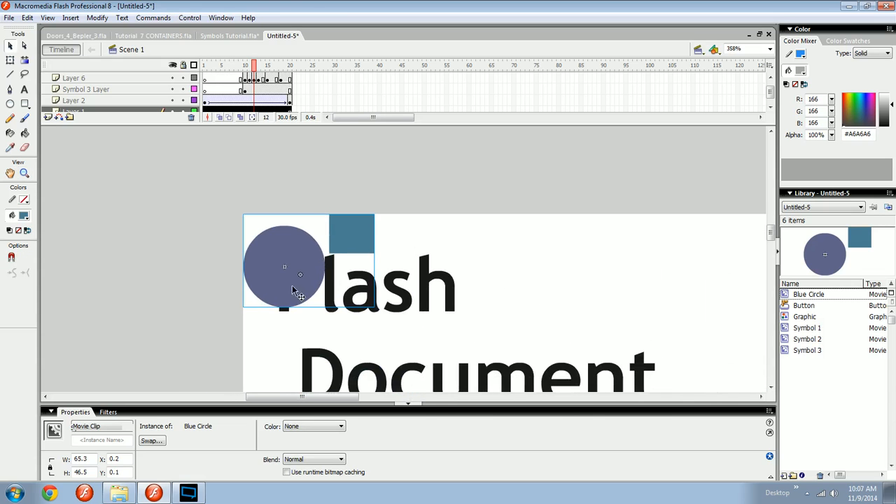
Move the Blue Circle clip back under the CONTAINERS heading to X 696.4, Y 66.3 and convert it to a new movie clip symbol.
left_click_drag(285, 261, 597, 278)
key("space")
left_click_drag(645, 288, 358, 272)
key("ctrl+minus")
key("F8")
left_click_drag(451, 286, 320, 256)
key("space")
left_click_drag(233, 229, 460, 253)
key("space")
left_click_drag(460, 253, 252, 266)
left_click_drag(263, 269, 413, 308)
key("space")
key("z")
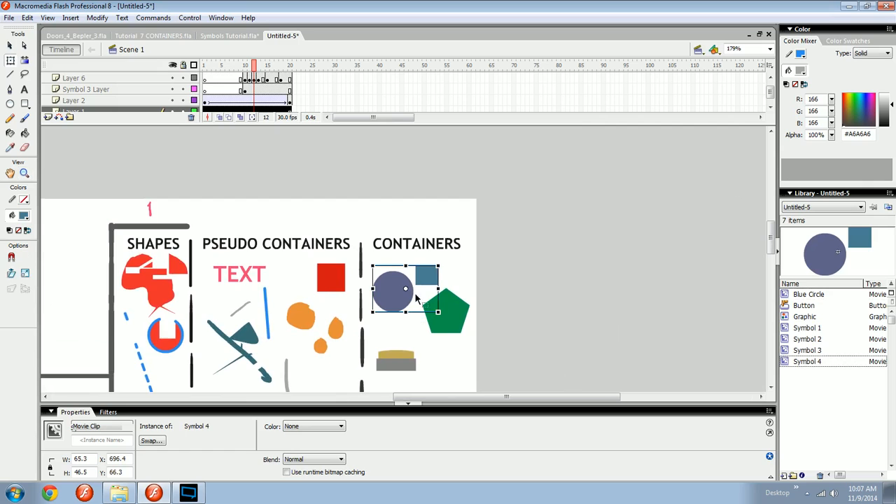
Examine the Blue Circle clip's registration and transformation points up close, alternating between Free Transform and the Selection tool.
left_click(389, 293)
key("q")
key("space")
left_click_drag(395, 320, 421, 323)
key("v")
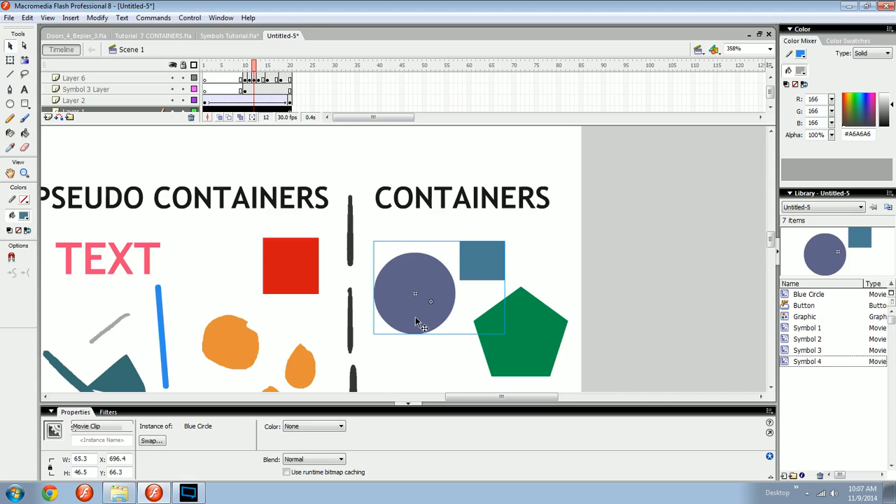
key("ctrl+minus")
key("ctrl+minus")
key("q")
key("ctrl+equal")
key("space")
left_click_drag(447, 260, 510, 333)
key("v")
key("space")
key("ctrl+equal")
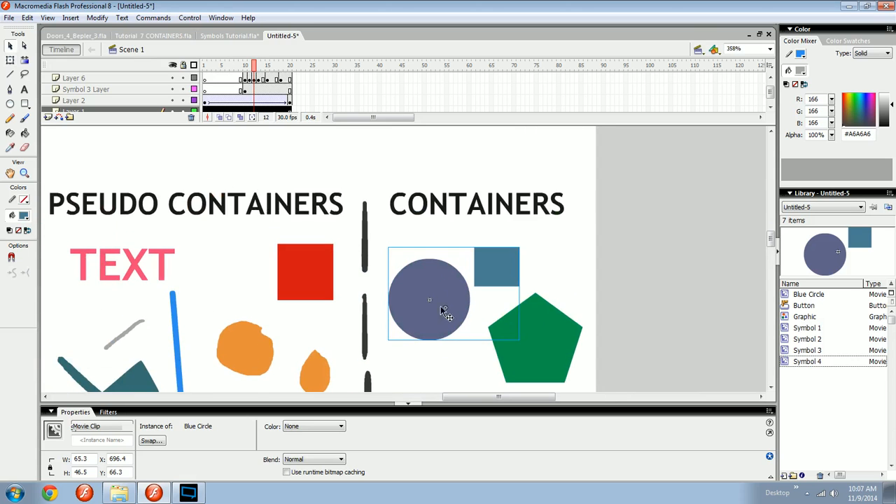
key("ctrl+minus")
key("ctrl+minus")
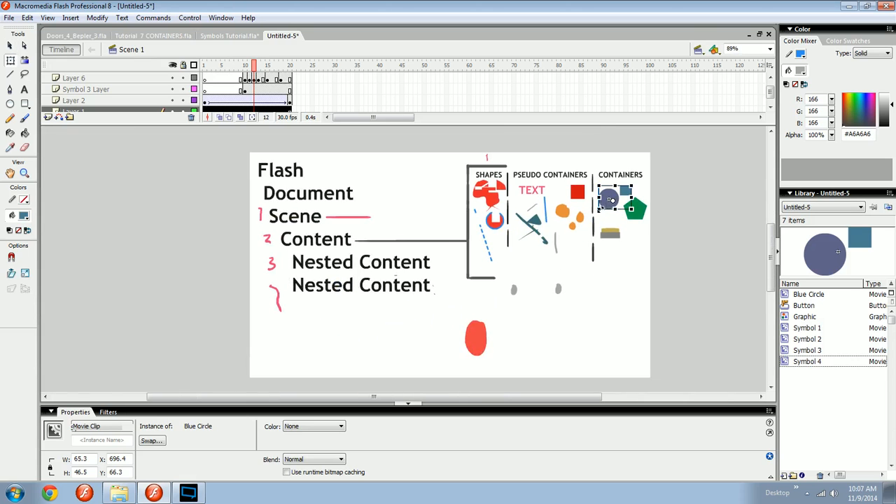
Scale the Blue Circle clip up to about 410 by 292 px and look through the stage alignment options.
left_click_drag(599, 209, 525, 254)
left_click_drag(564, 289, 552, 310)
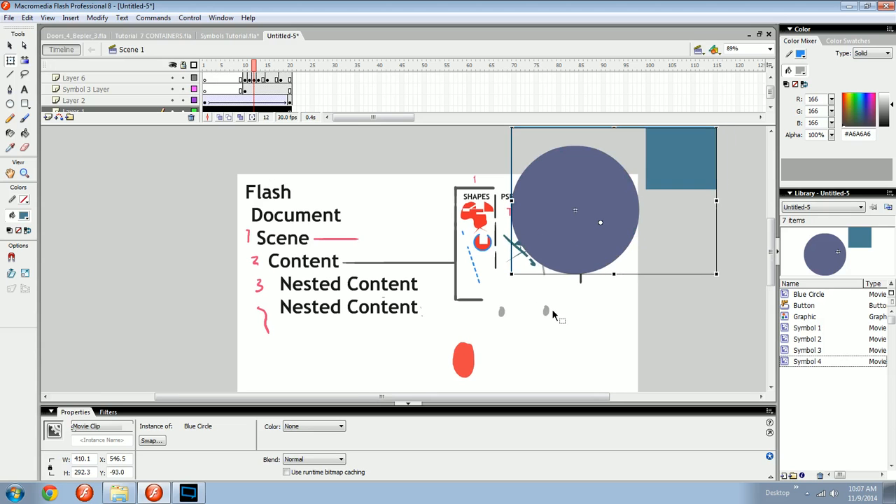
left_click(97, 17)
mouse_move(81, 190)
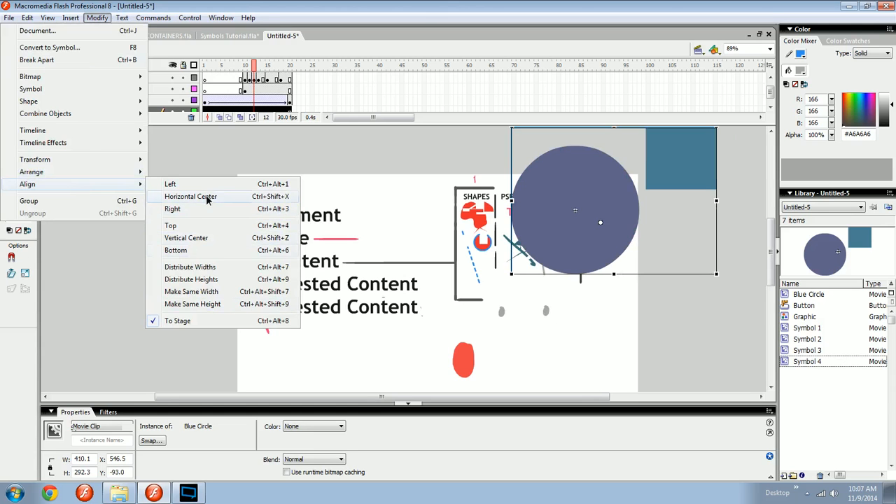
left_click(117, 284)
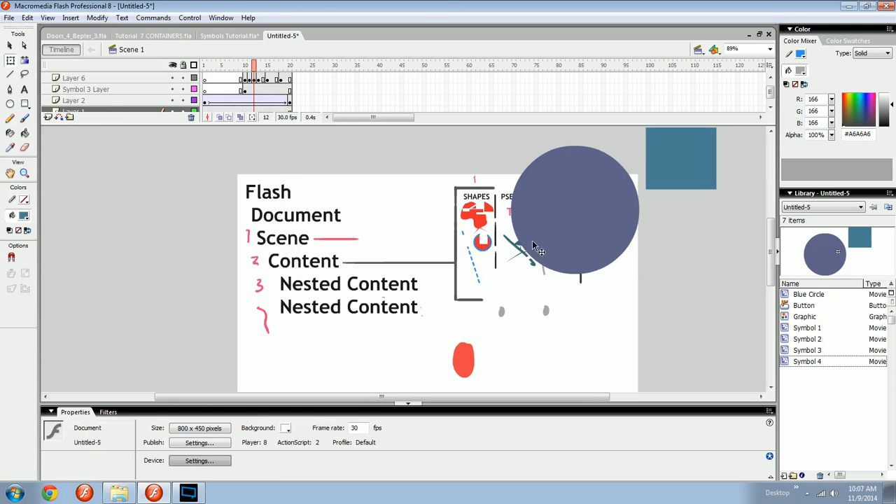
Move the enlarged Blue Circle clip to the middle of the stage, at X 194.9, Y 78.9.
left_click(580, 218)
left_click_drag(580, 218, 394, 309)
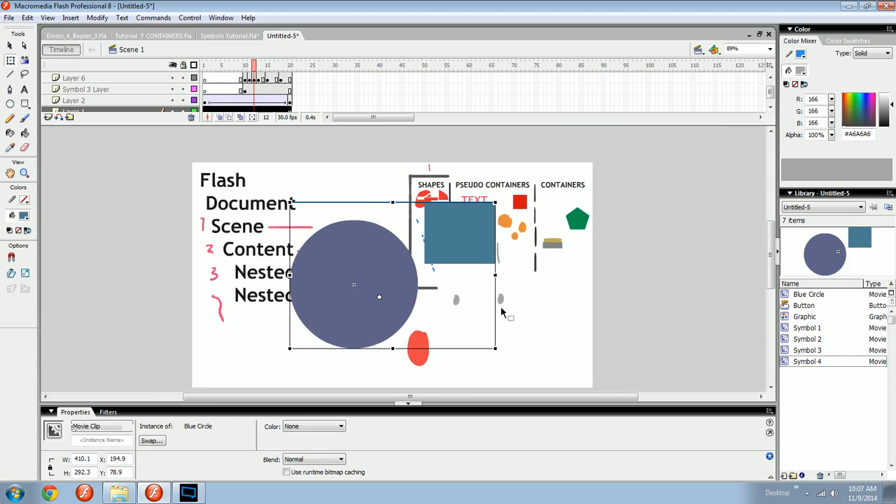
left_click_drag(501, 306, 504, 309)
key("ctrl+minus")
left_click_drag(428, 320, 427, 310)
key("ctrl+equal")
left_click_drag(470, 266, 463, 286)
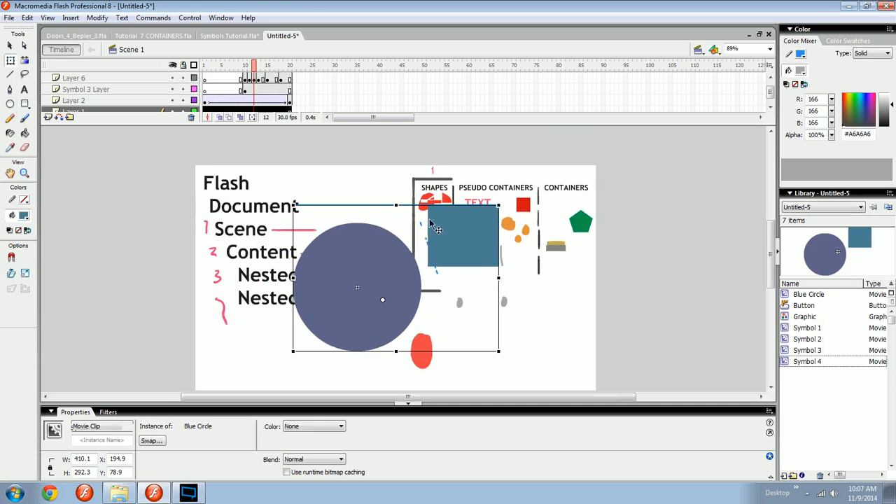
Compare the enlarged clip's registration and transformation points under the Selection and Free Transform tools.
key("v")
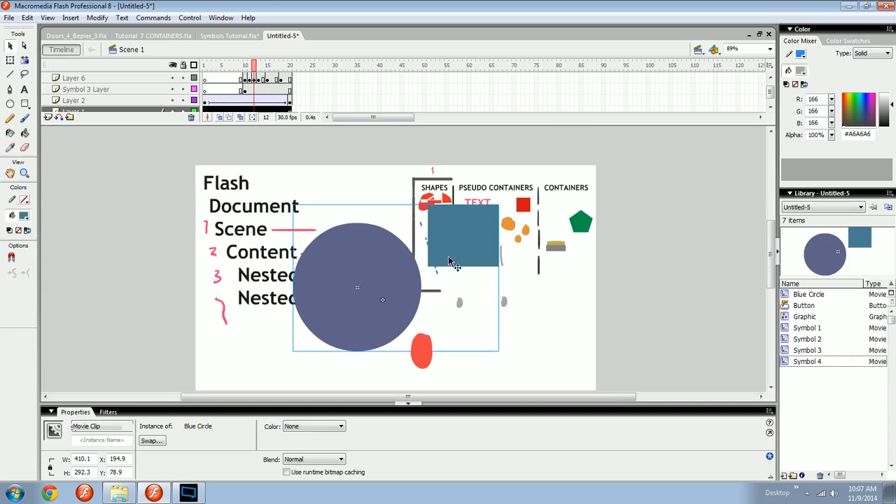
left_click_drag(448, 260, 431, 266)
key("q")
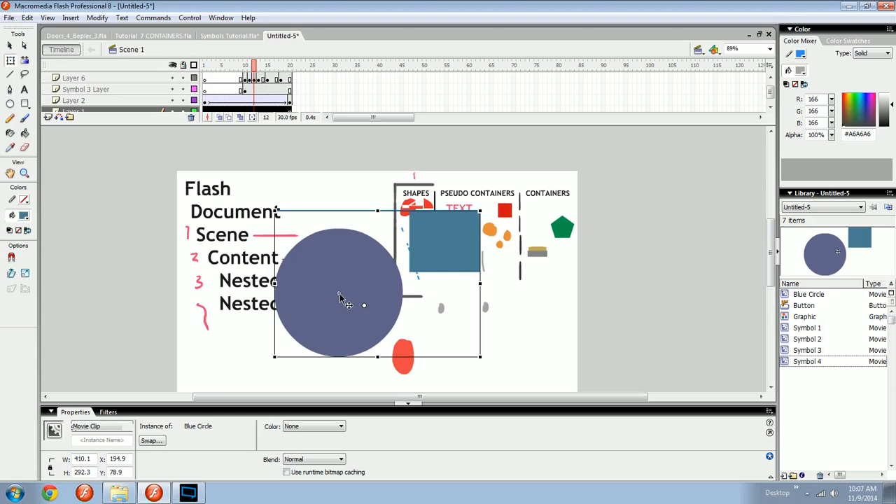
key("b")
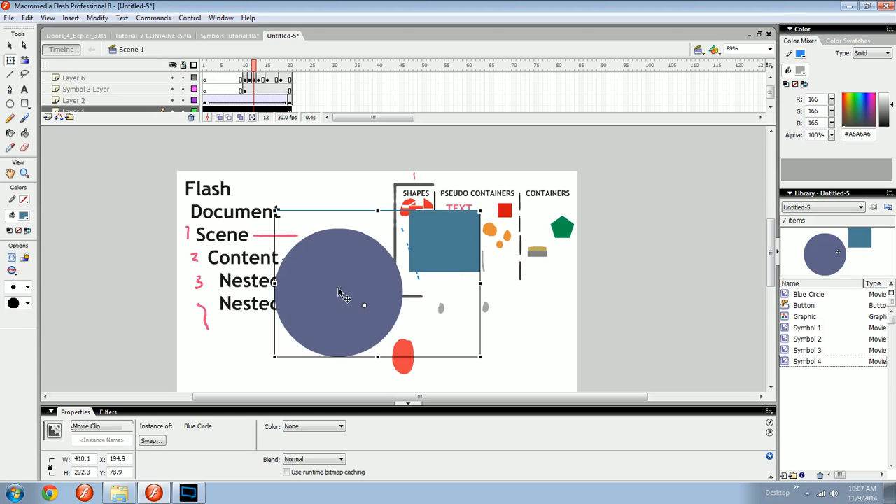
left_click_drag(334, 287, 349, 313)
key("ctrl+z")
key("v")
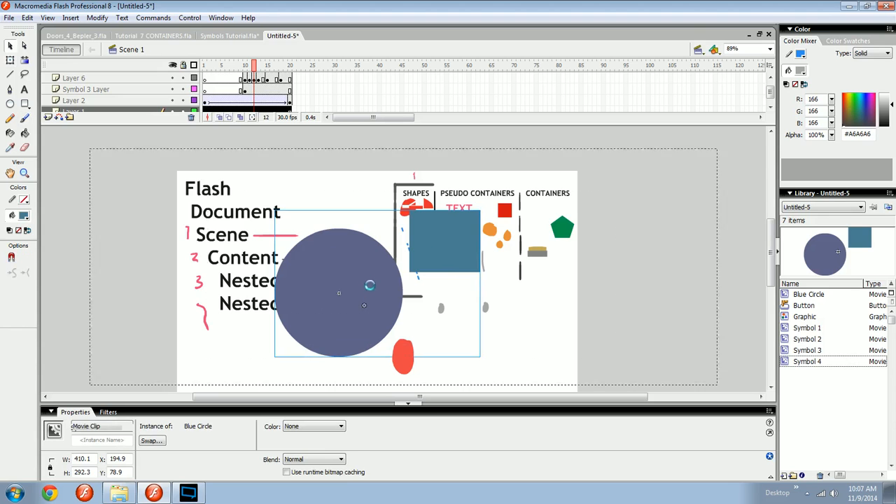
Open the Blue Circle clip for editing and nudge its circle and square upward to Y -49.3.
double_click(369, 287)
left_click_drag(390, 305, 390, 294)
left_click_drag(425, 191, 245, 346)
left_click_drag(305, 307, 305, 342)
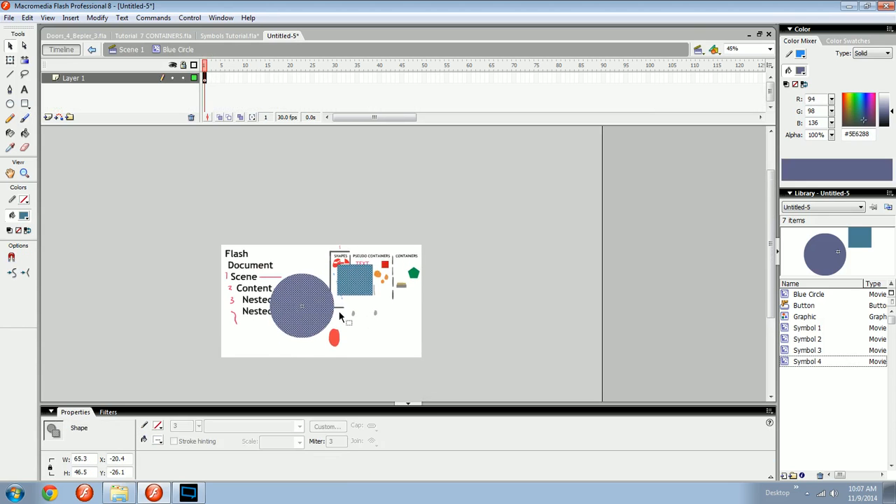
key("Up")
key("Up")
key("Up")
key("Up")
key("Up")
key("Up")
key("Up")
key("Up")
key("Up")
key("Up")
key("Up")
key("Up")
key("Up")
key("Up")
key("Up")
key("Up")
key("Up")
key("Up")
key("Up")
key("Up")
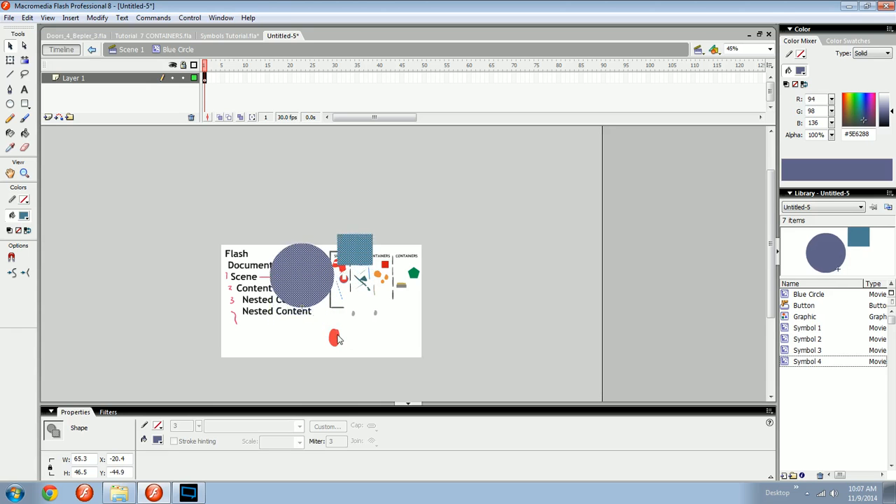
key("ctrl+space")
left_click_drag(283, 317, 387, 227)
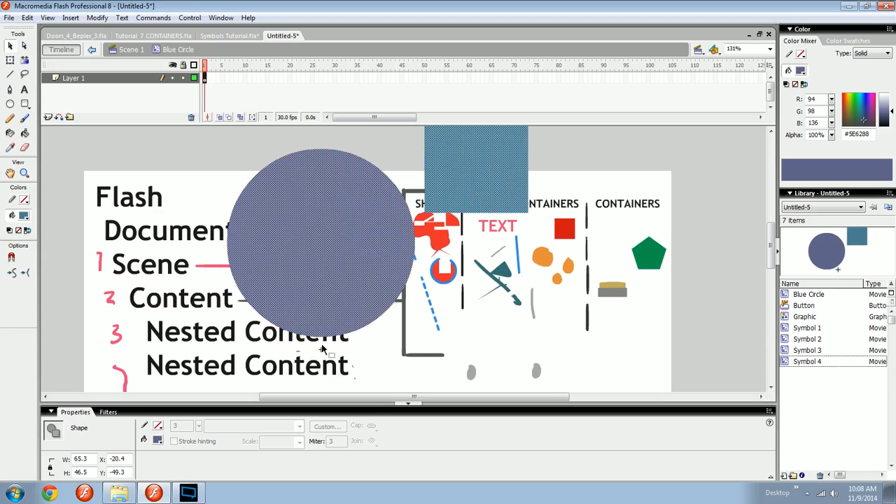
Move the circle and square farther up and left of the registration point, and preview Blue Circle and Symbol 4 in the library.
left_click_drag(383, 285, 270, 261)
left_click(319, 252)
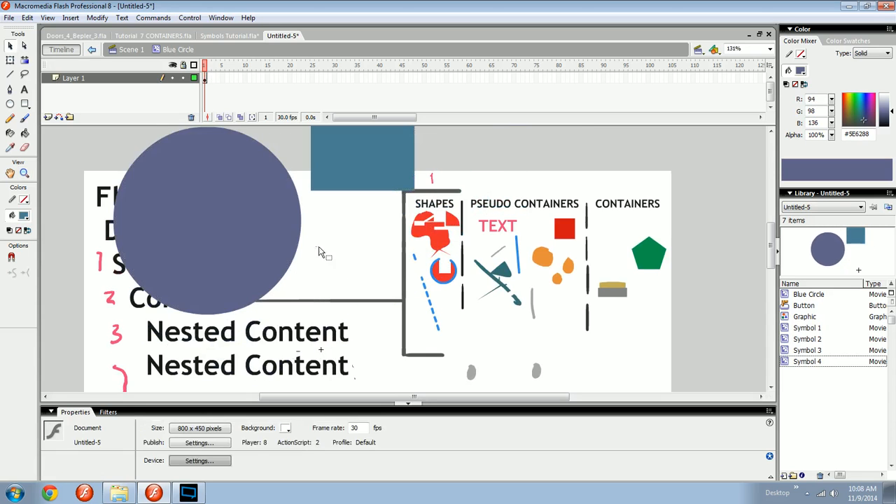
left_click_drag(373, 281, 418, 286)
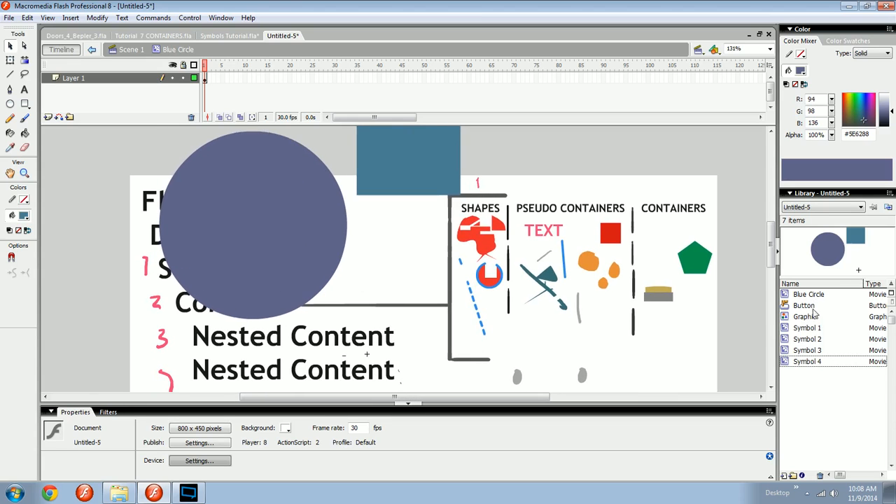
left_click(831, 296)
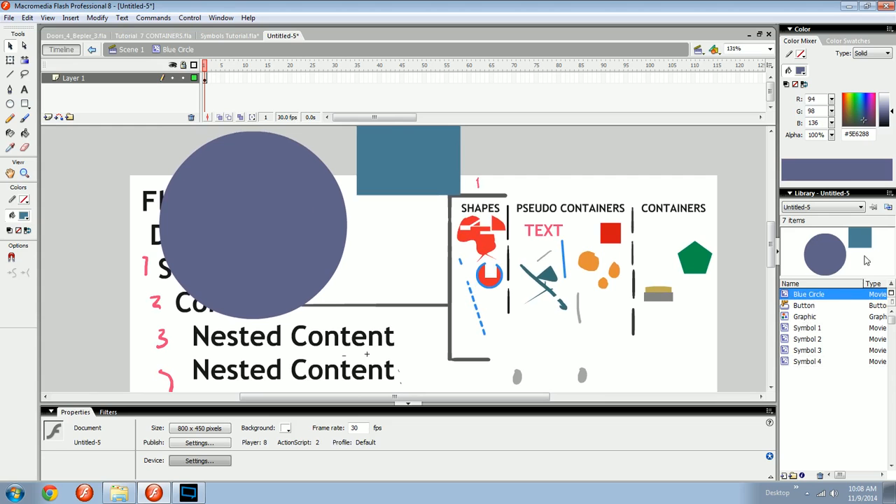
left_click(812, 362)
Shift the circle closer to the square and reposition both shapes together at X -48.3, Y -66.9.
left_click_drag(334, 209, 299, 293)
key("ctrl+a")
left_click_drag(272, 277, 541, 306)
left_click_drag(814, 273, 276, 180)
scroll(310, 245, "up", 2)
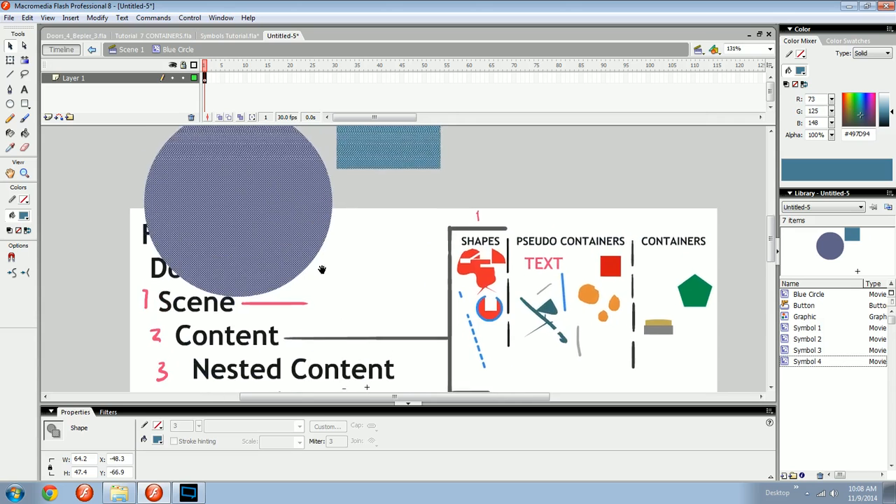
Return to Scene 1 and centre the Blue Circle clip horizontally and vertically on the stage.
key("ctrl+minus")
left_click(380, 280)
left_click_drag(378, 303, 389, 265)
double_click(380, 280)
key("ctrl+alt+2")
key("ctrl+alt+5")
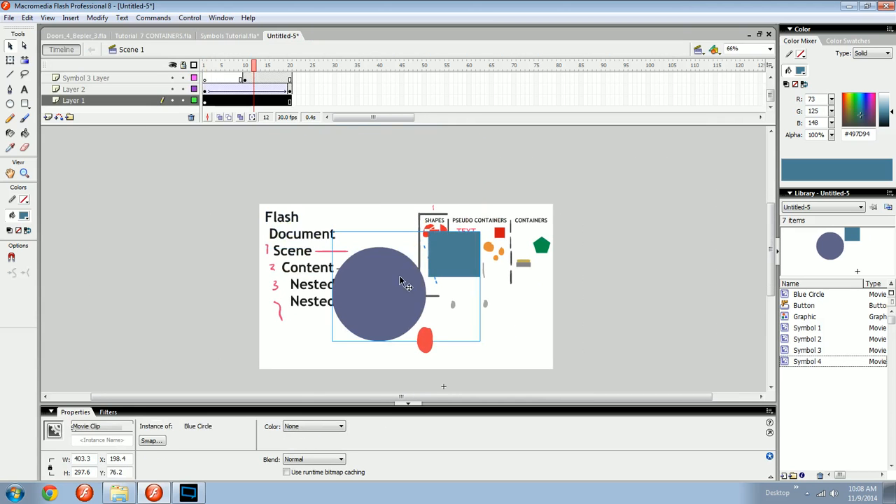
Move the Blue Circle clip to X 38.4, Y -4.8 and place its transformation point near the middle of its bounding box.
left_click_drag(462, 377, 456, 292)
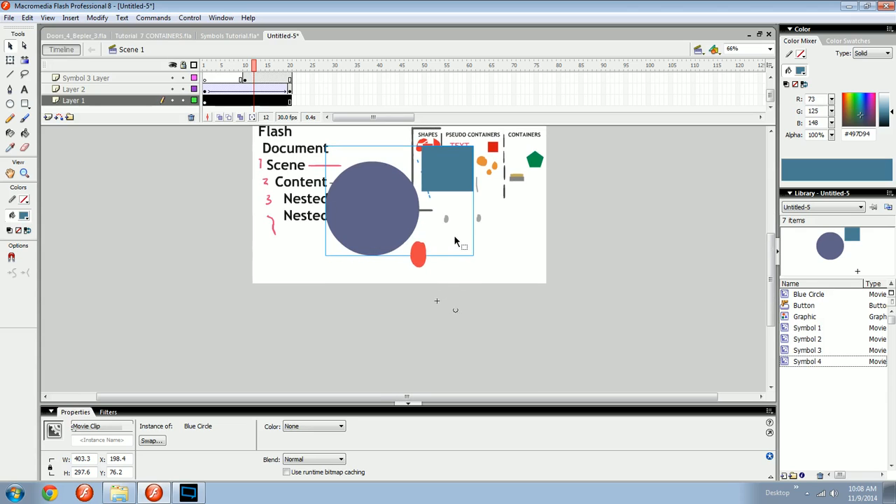
left_click_drag(430, 218, 346, 266)
left_click_drag(345, 256, 279, 168)
left_click_drag(280, 171, 449, 275)
left_click_drag(460, 294, 416, 251)
left_click(451, 321)
left_click_drag(388, 212, 324, 244)
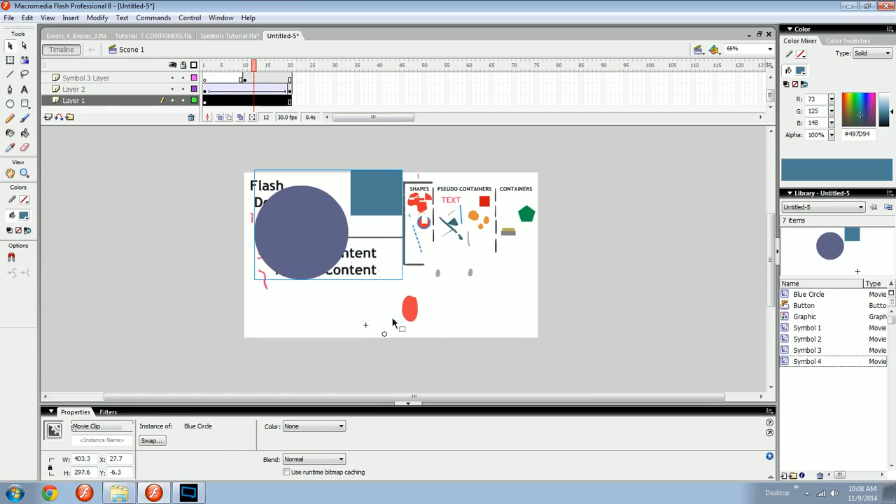
left_click_drag(383, 334, 388, 336)
key("q")
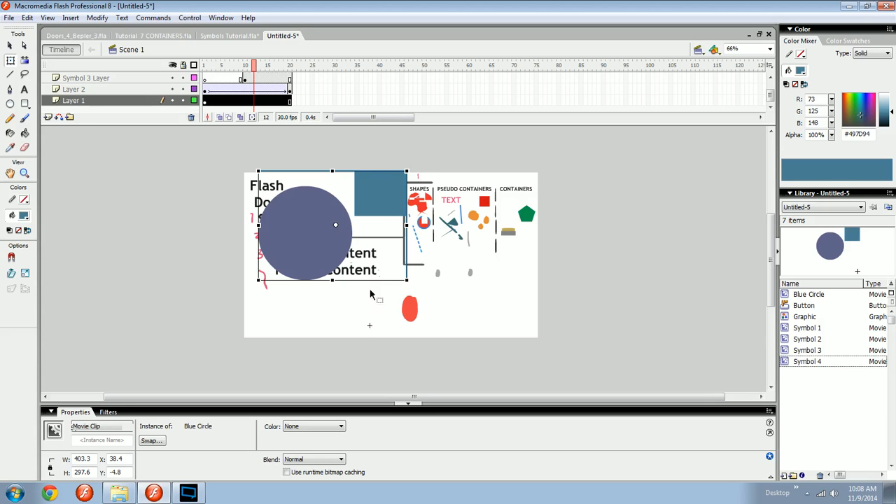
Rotate the Blue Circle clip slightly about its registration point and move it to X 261.4, Y 269.3.
left_click_drag(414, 171, 378, 221)
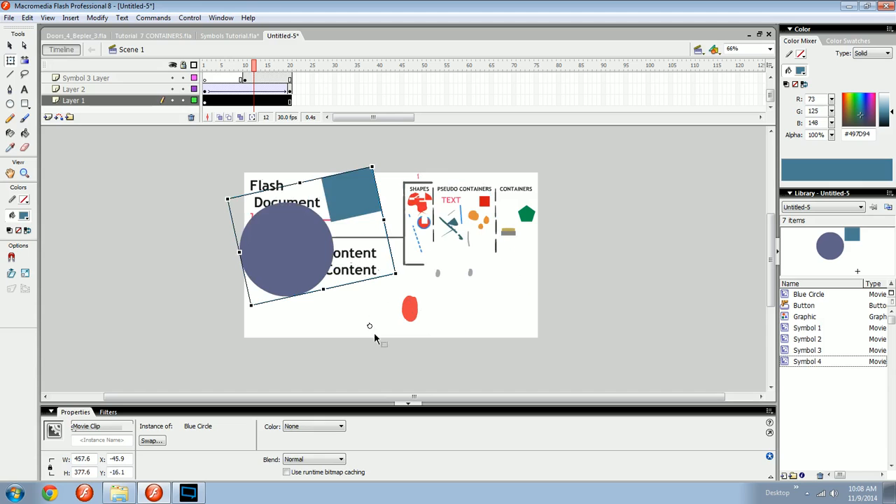
left_click_drag(318, 250, 360, 256)
left_click_drag(418, 166, 445, 168)
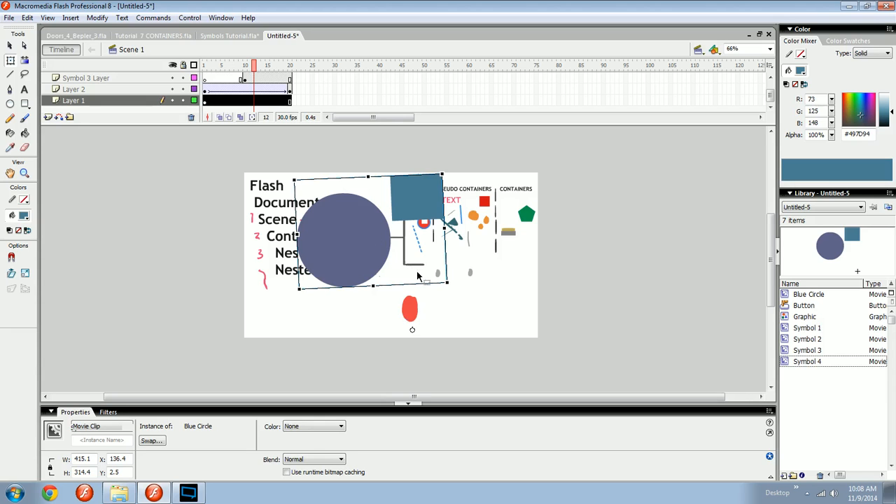
double_click(364, 231)
left_click_drag(364, 232, 413, 339)
double_click(448, 340)
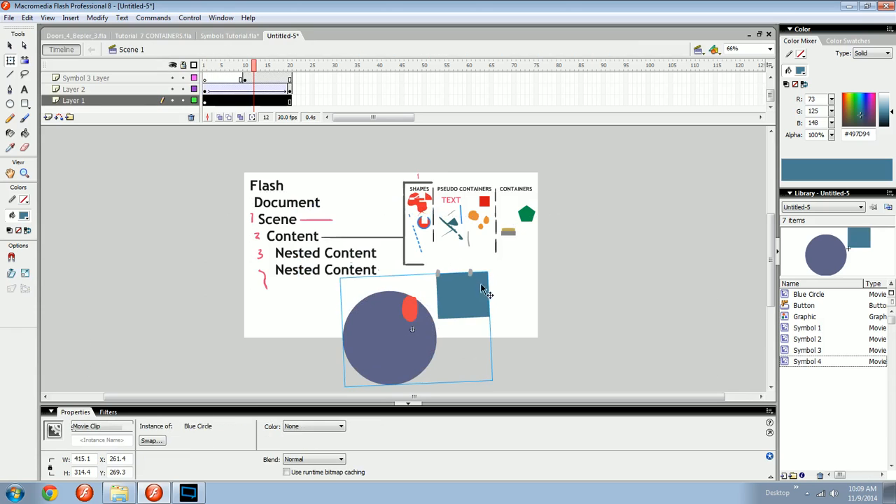
Scale the Blue Circle clip down to about 69.6 by 53.9 and place it under the CONTAINERS heading at X 701.2, Y 57.9.
left_click_drag(494, 275, 410, 305)
left_click_drag(404, 231, 518, 207)
key("v")
key("ctrl+equal")
key("ctrl+equal")
left_click_drag(430, 284, 453, 292)
key("q")
left_click_drag(477, 223, 465, 236)
key("ctrl+minus")
left_click_drag(448, 286, 522, 255)
key("v")
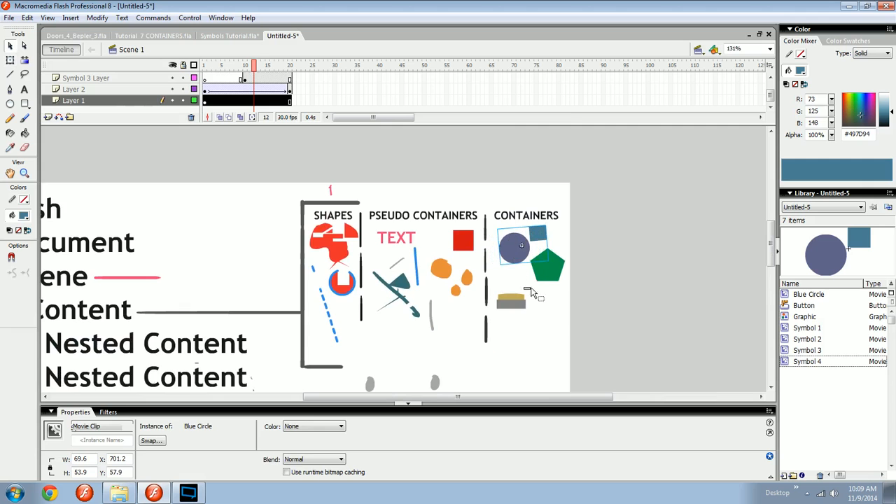
Reposition the small Blue Circle clip beside the green pentagon at X 696.3, Y 61.7.
left_click(525, 288)
key("ctrl+minus")
left_click_drag(490, 310, 518, 289)
key("ctrl+equal")
left_click_drag(587, 254, 393, 332)
left_click_drag(451, 258, 462, 308)
left_click(460, 267)
key("q")
key("ctrl+equal")
key("ctrl+equal")
key("ctrl+minus")
left_click_drag(408, 278, 401, 284)
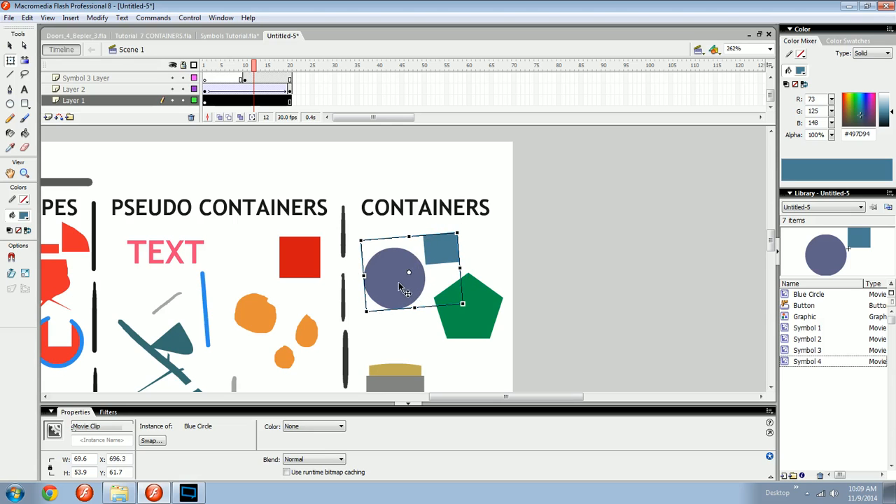
Open the Blue Circle clip and draw a purple #5E24A6 rectangle, about 22 by 25, beside the blue square.
double_click(402, 290)
left_click(416, 252)
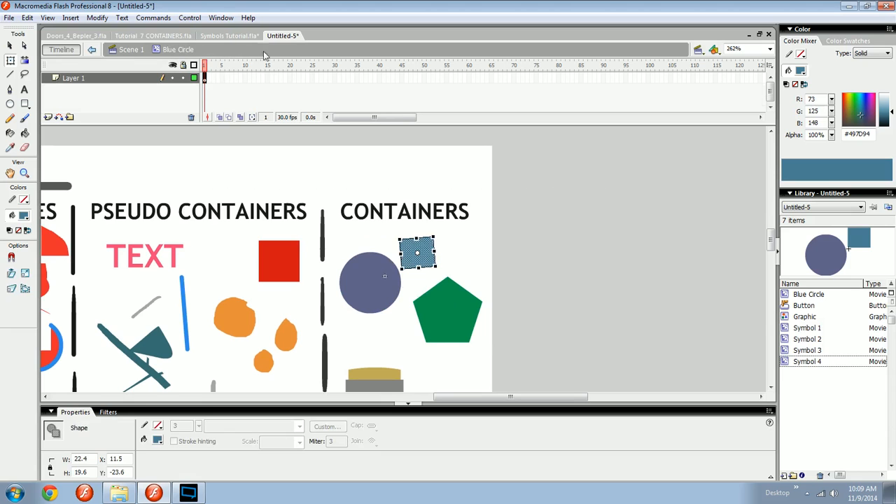
left_click_drag(481, 217, 483, 186)
left_click(520, 260)
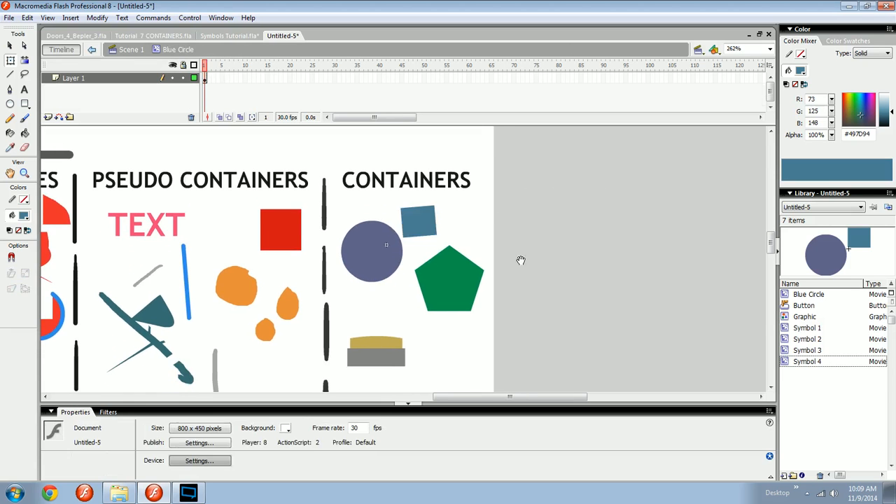
left_click_drag(550, 260, 539, 254)
left_click_drag(429, 275, 470, 261)
key("r")
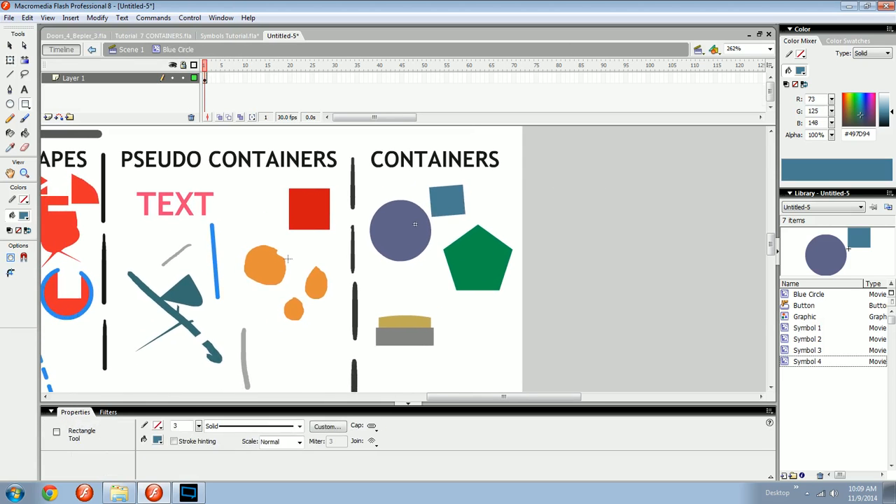
left_click(23, 200)
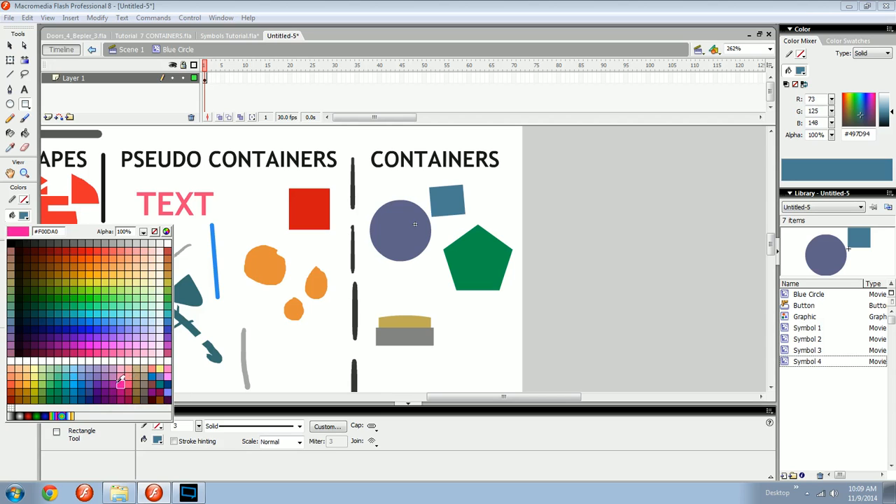
left_click(99, 383)
left_click_drag(481, 182, 510, 217)
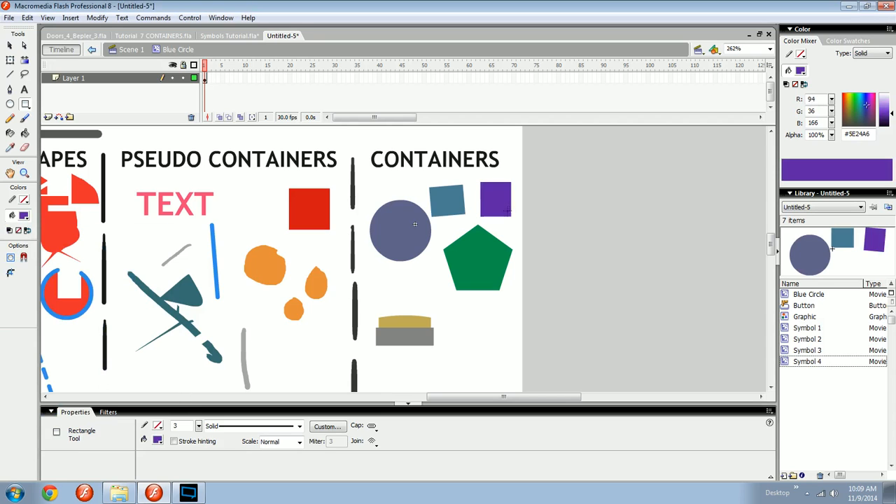
Recolour the purple rectangle inside Blue Circle to the duller shade #624084.
key("v")
left_click(504, 209)
mouse_move(884, 112)
left_mouse_down()
mouse_move(863, 115)
mouse_move(883, 112)
left_mouse_up()
left_click(533, 222)
left_click_drag(514, 205, 504, 250)
left_click(501, 255)
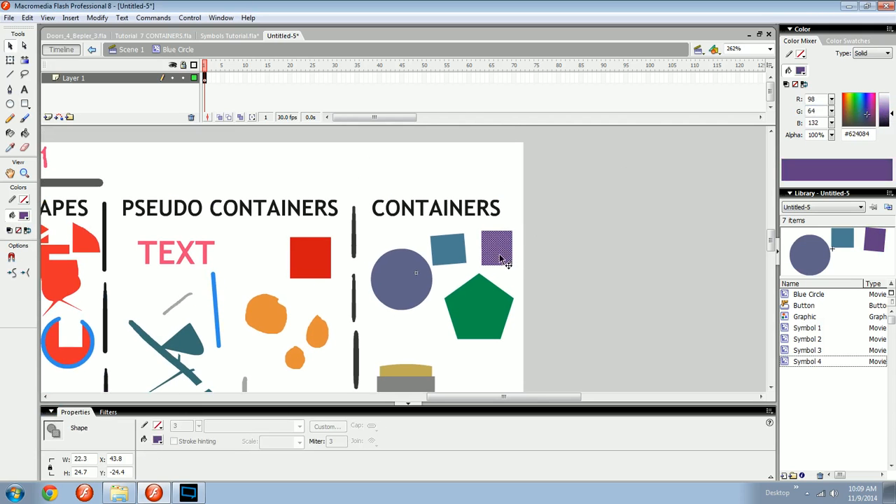
Convert the purple rectangle to a movie clip symbol named purple BOX.
left_click(420, 275)
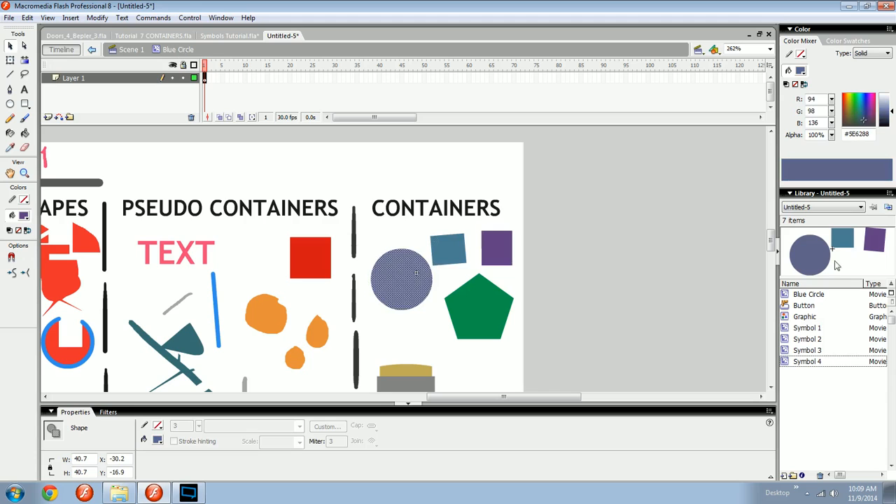
left_click(505, 258)
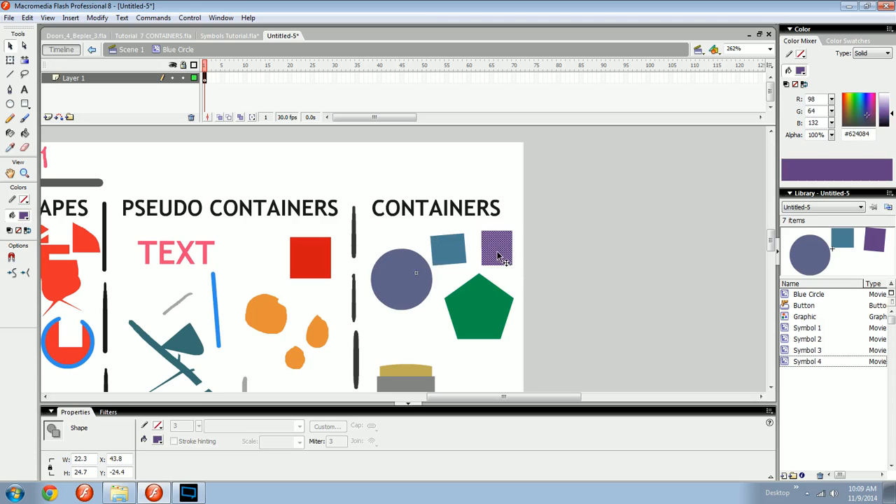
key("F8")
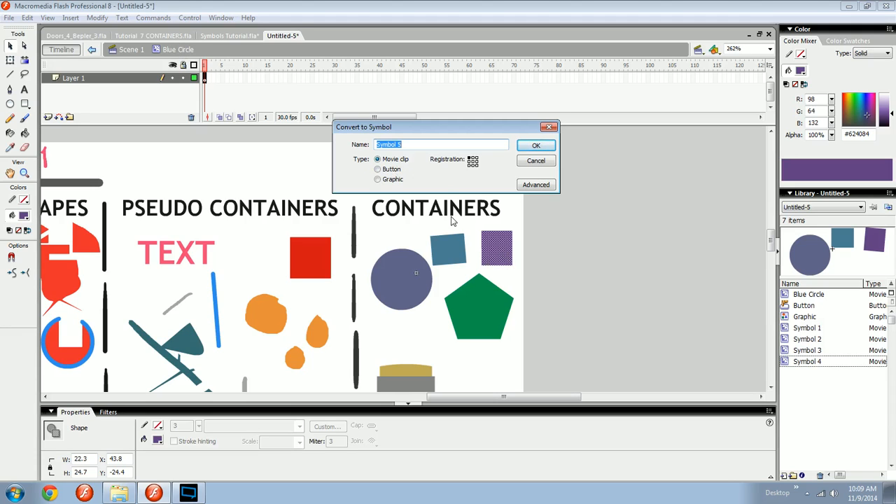
type("purple BOX")
key("Return")
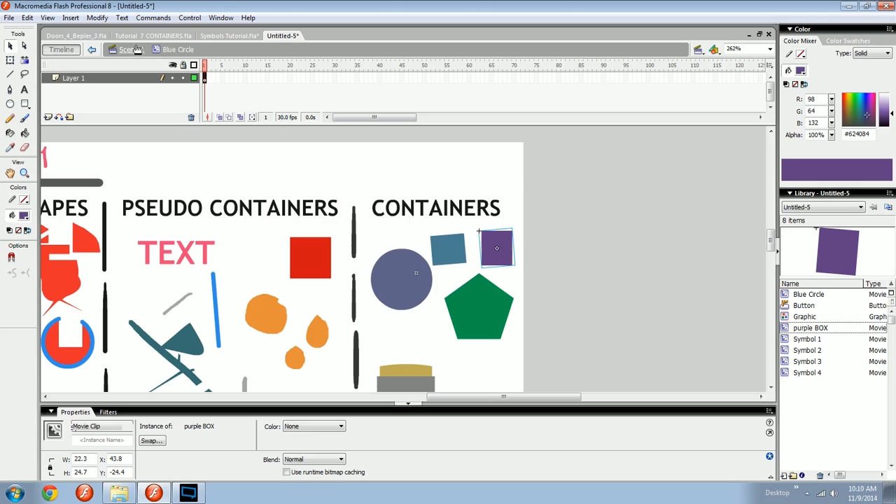
Move the Blue Circle clip to X 698.5, Y 55.9 in Scene 1 and open the purple BOX clip nested inside it.
double_click(531, 223)
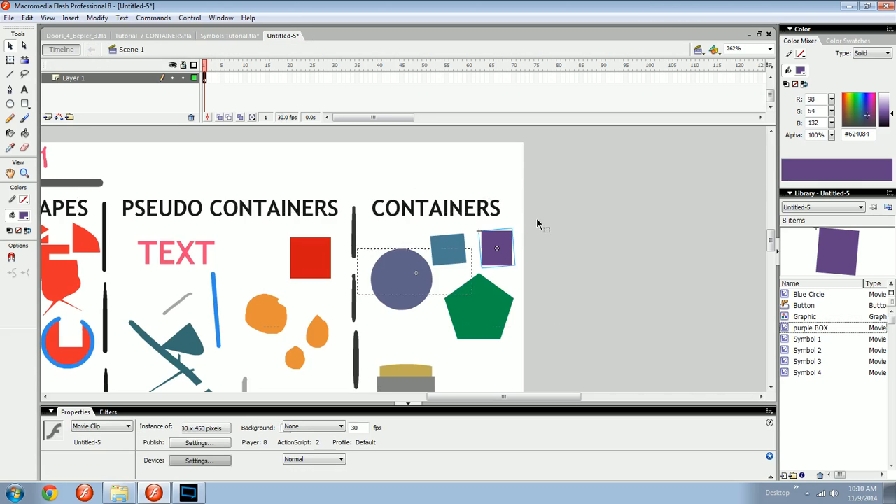
left_click_drag(415, 280, 423, 276)
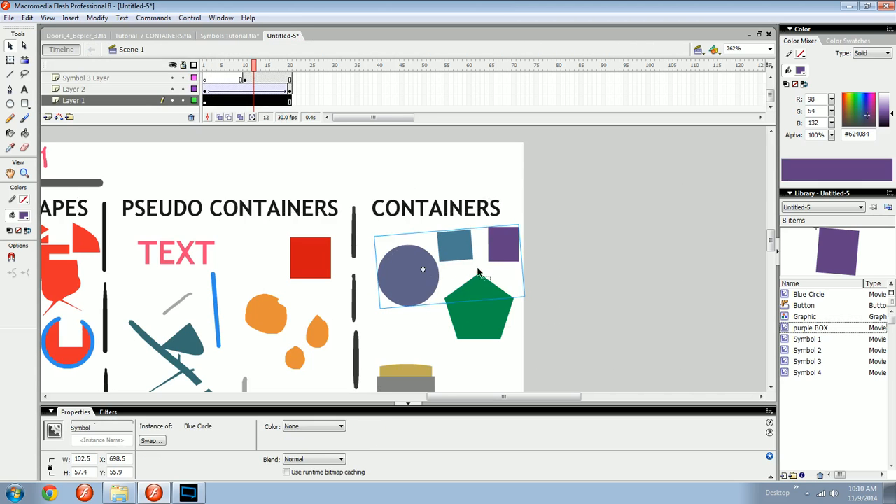
double_click(508, 243)
left_click(526, 249)
left_click(505, 258)
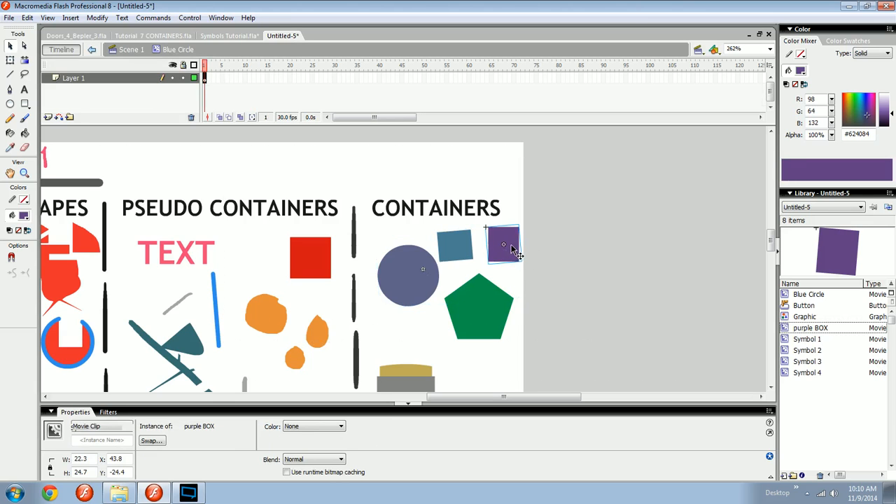
double_click(509, 248)
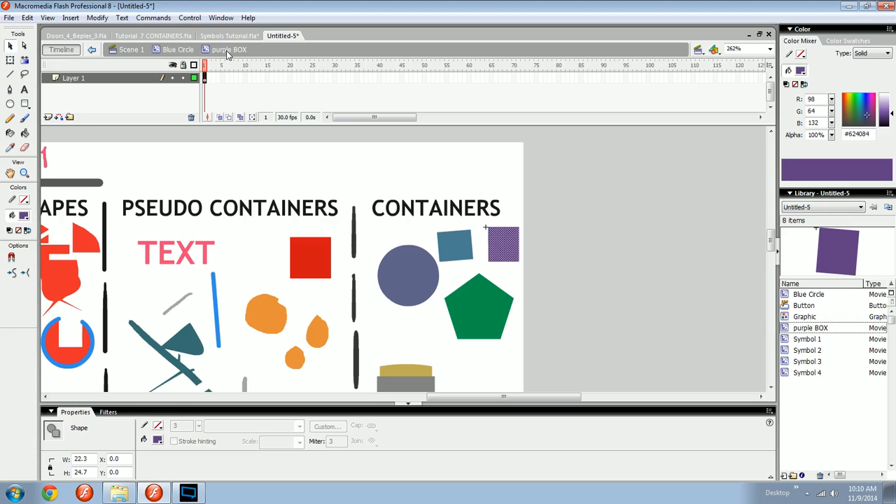
left_click_drag(206, 78, 327, 89)
key("F7")
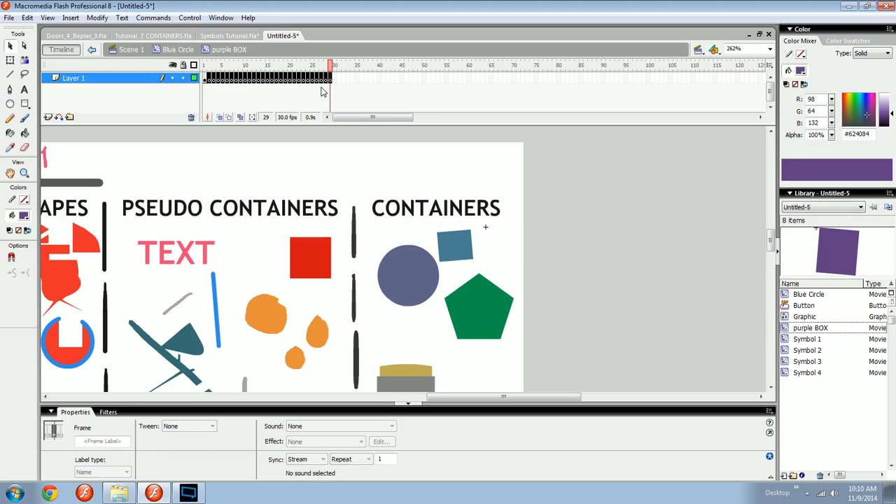
key("ctrl+z")
Extend purple BOX's layer to frame 25 with a blank keyframe at frame 20, and return to the Blue Circle clip.
left_click(312, 80)
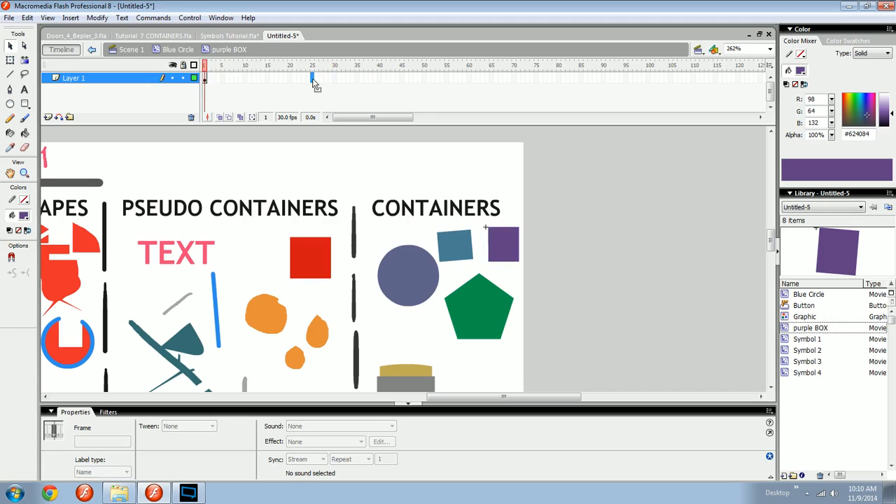
key("F5")
left_click(290, 81)
key("F7")
left_click_drag(311, 80, 213, 78)
left_click(181, 50)
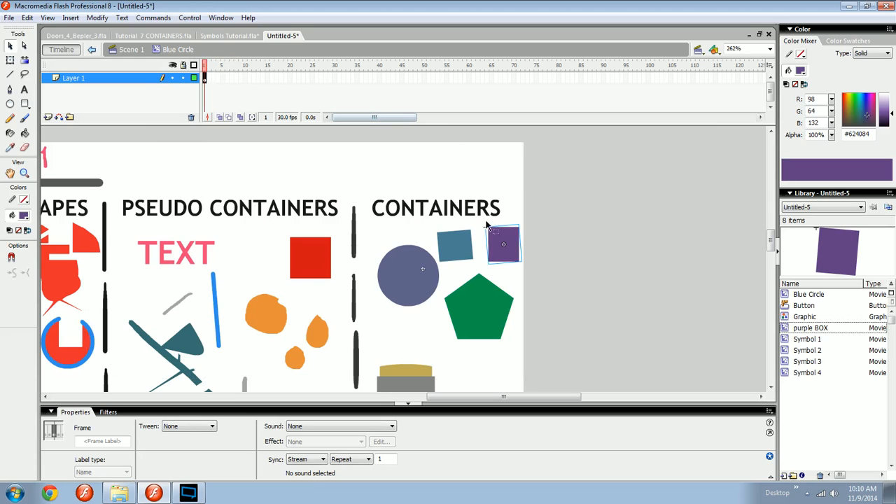
Add a blank keyframe at frame 2 of Blue Circle's layer, extended to frame 10, and return to Scene 1.
key("ctrl+a")
left_click(213, 79)
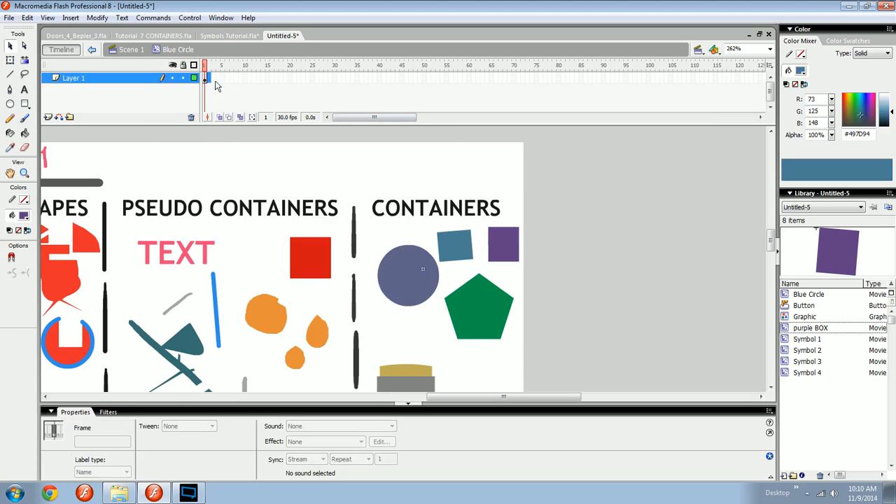
left_click(206, 80)
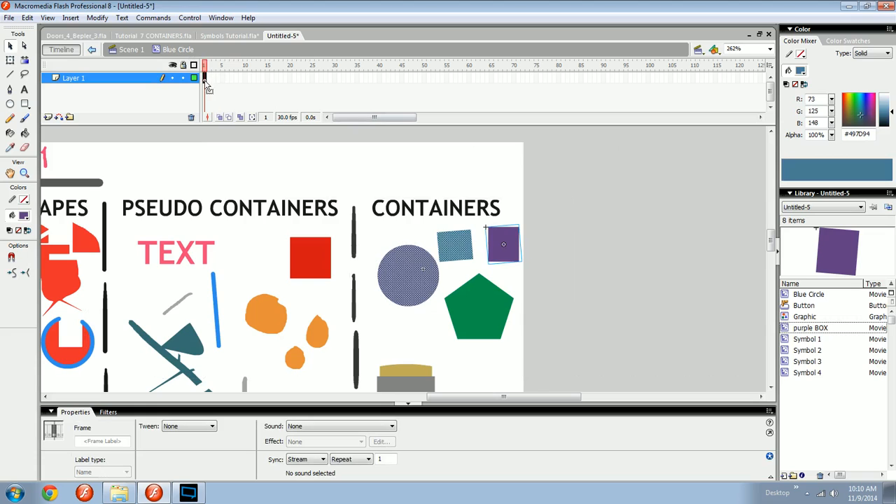
mouse_move(214, 80)
left_mouse_down()
mouse_move(238, 80)
mouse_move(202, 73)
left_mouse_up()
key("F5")
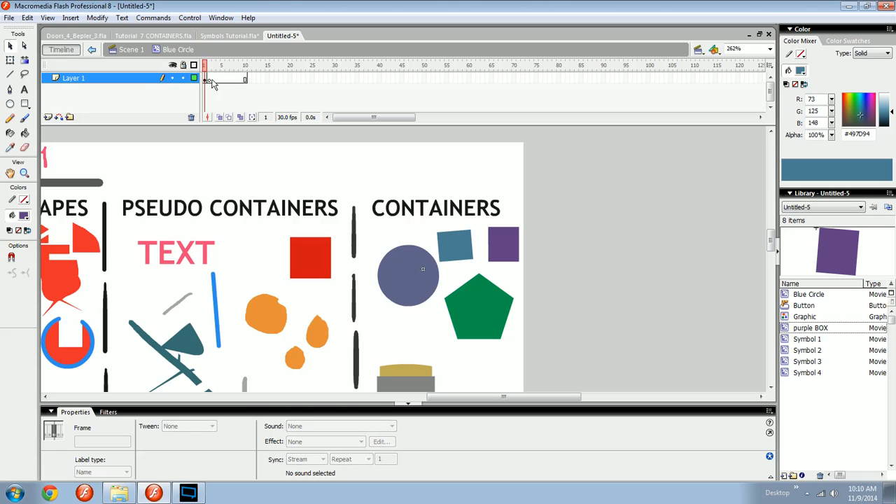
left_click(131, 49)
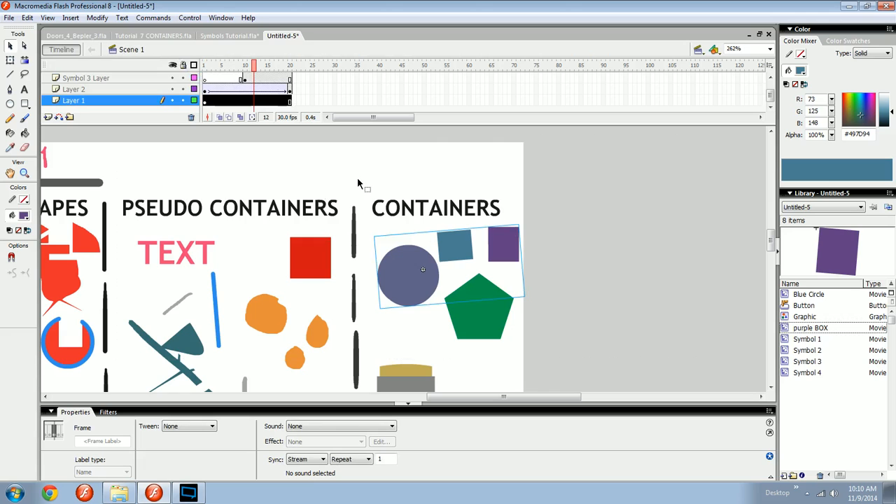
Inside the nested purple BOX clip, draw a pink #B34471 rectangle, about 29 by 23, just off the stage beside the purple square.
double_click(427, 274)
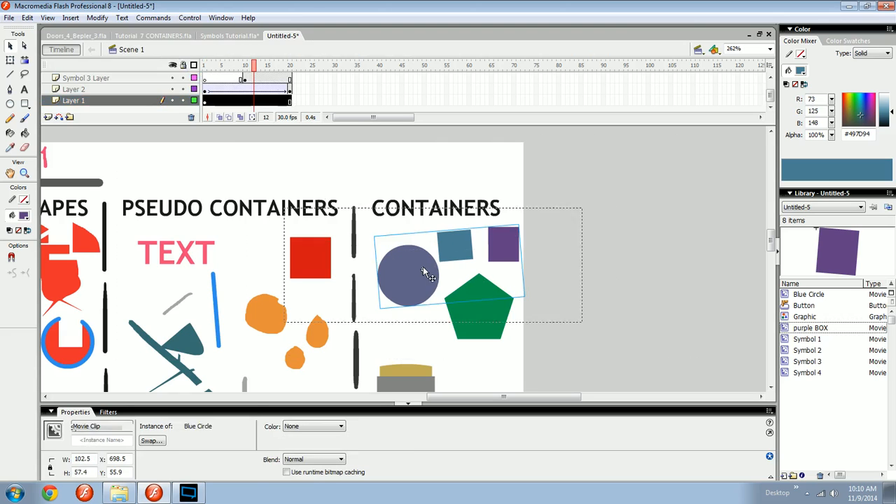
double_click(504, 245)
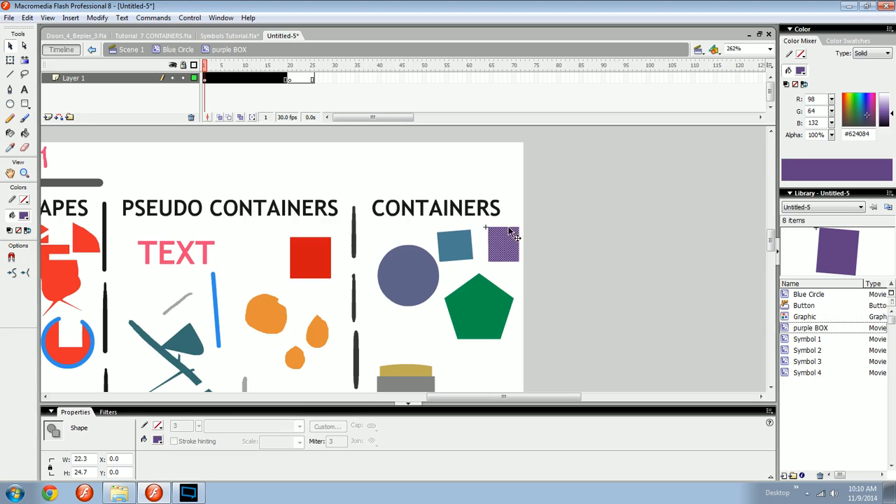
left_click(530, 238)
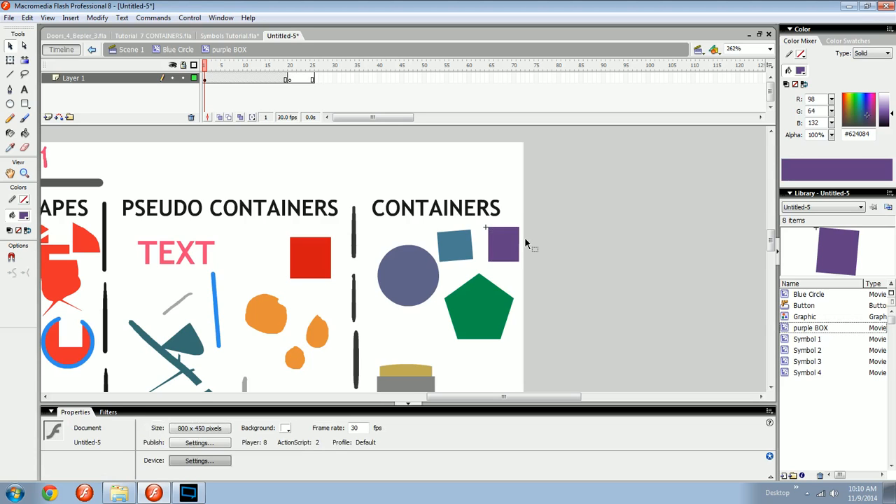
key("b")
left_click(868, 114)
left_click(872, 110)
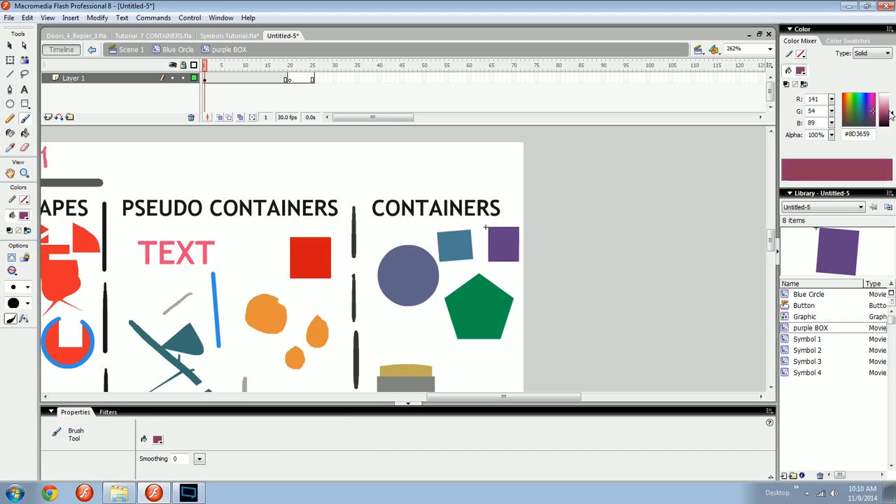
key("r")
left_click_drag(533, 224, 575, 256)
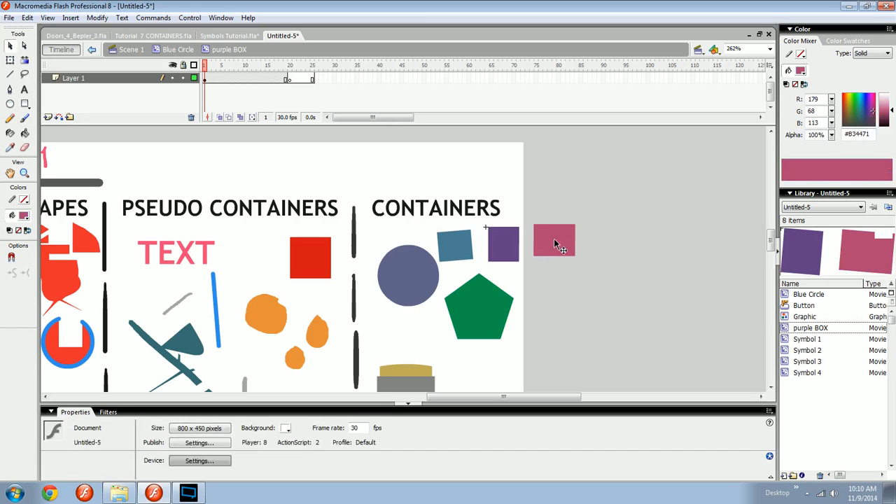
Convert the pink rectangle to a movie clip symbol with the default name and select the new clip beside the purple shape.
key("v")
left_click(571, 231)
key("F8")
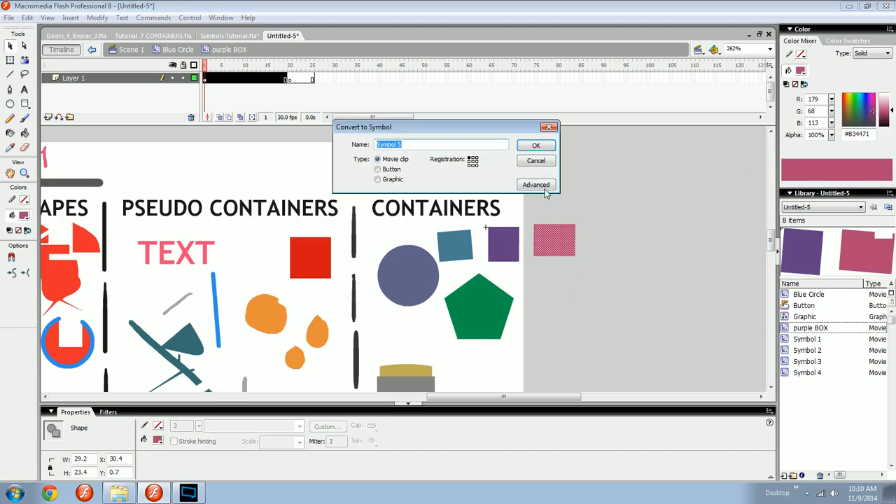
left_click(529, 145)
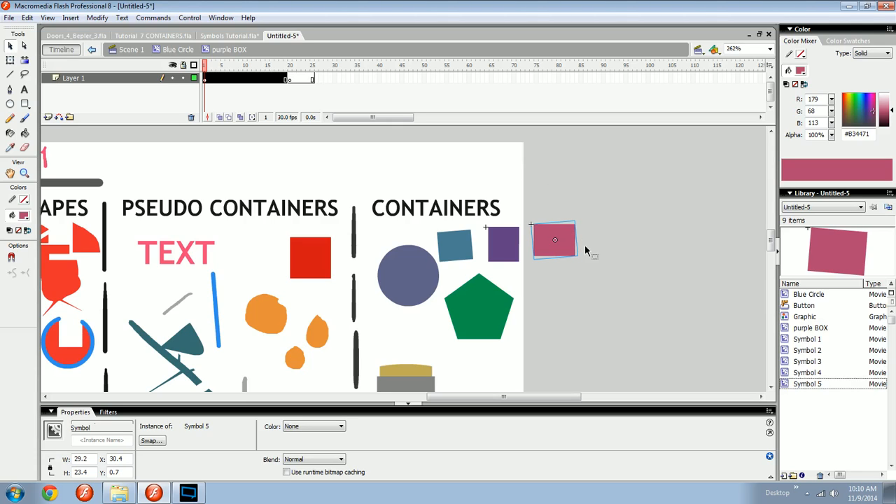
left_click(507, 256)
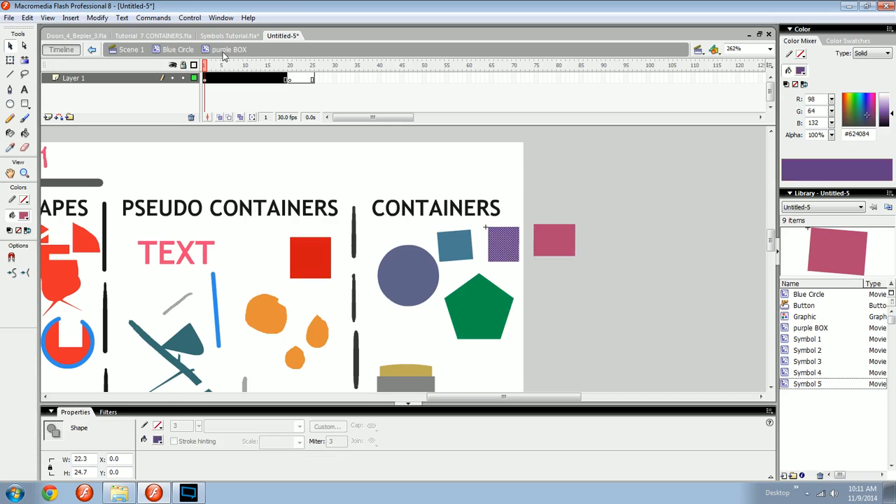
left_click(565, 252)
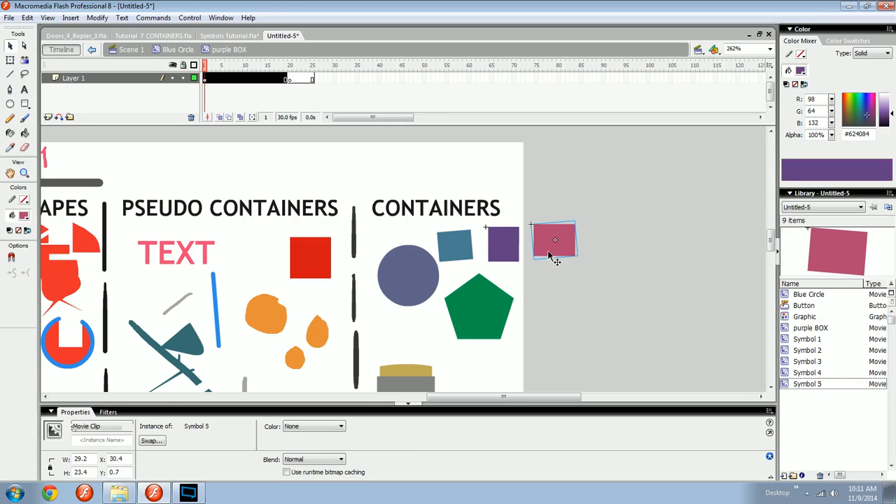
Open the pink rectangle's movie clip for editing and rename its symbol as ROUGE box in the library.
double_click(564, 245)
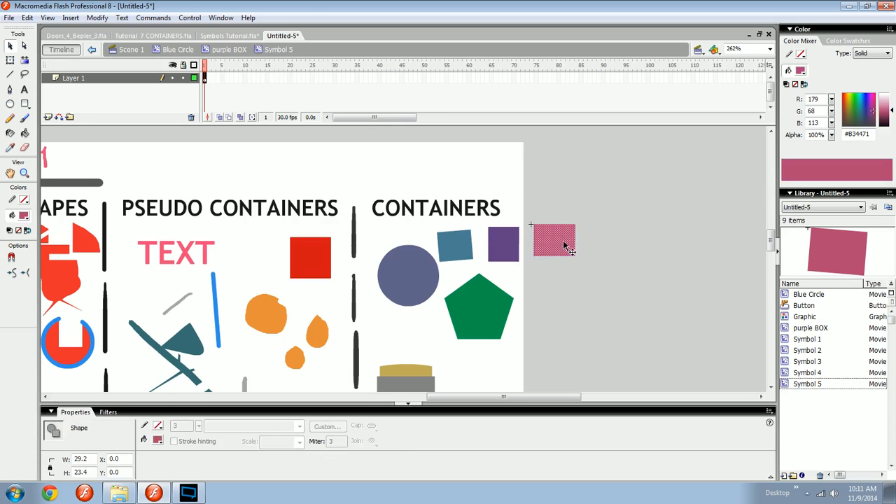
double_click(816, 384)
type("R")
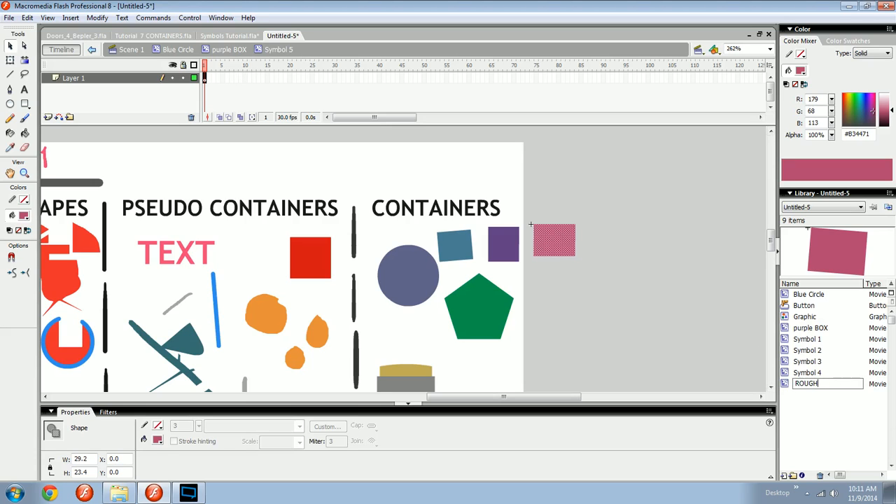
type("OUGE box")
key("Return")
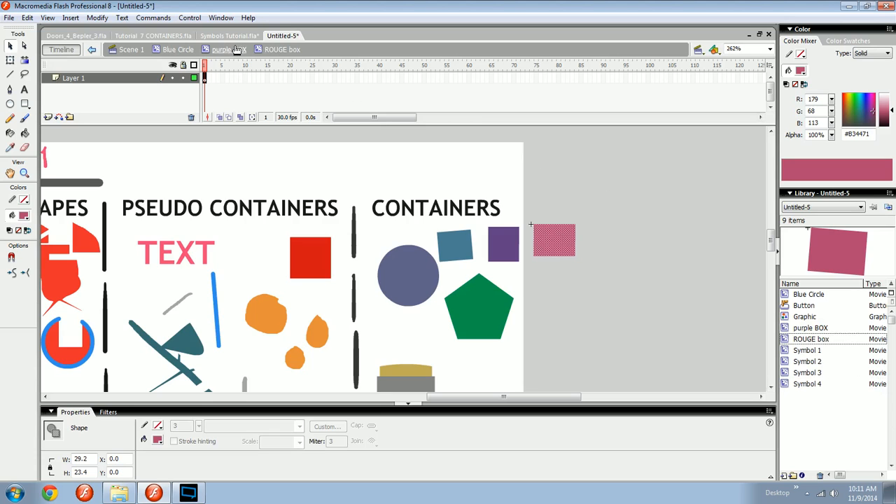
Extend ROUGE box's layer to frame 95 and add a keyframe at frame 45.
left_click(625, 78)
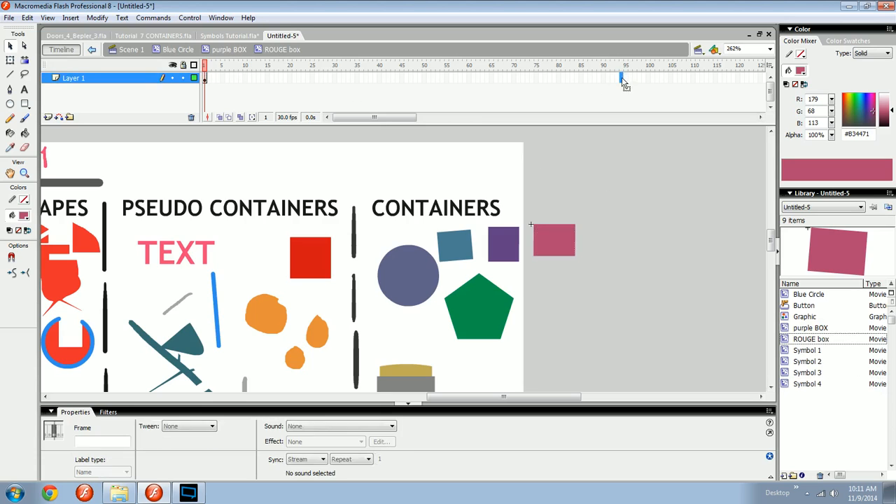
key("F5")
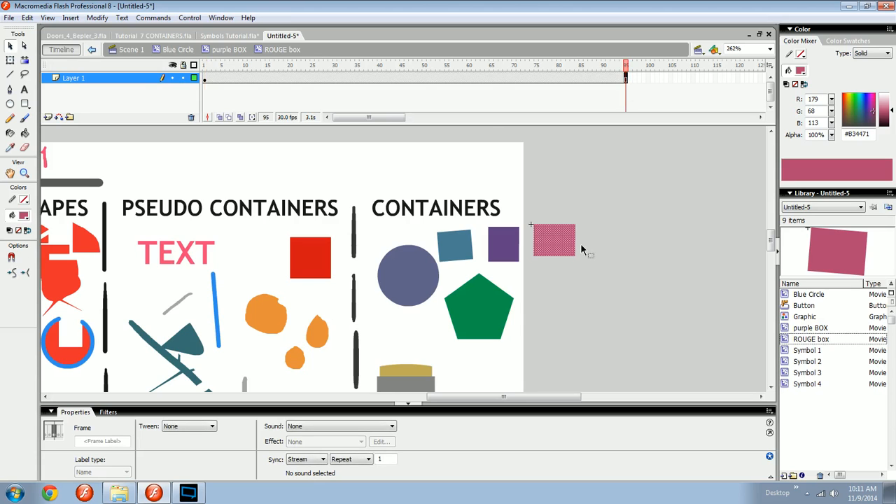
left_click(401, 79)
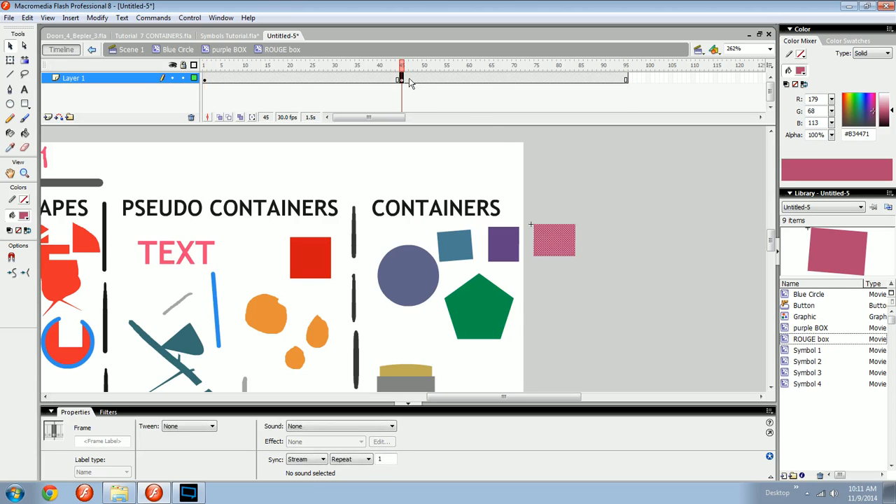
left_click(406, 105)
mouse_move(373, 64)
left_mouse_down()
mouse_move(400, 65)
mouse_move(360, 64)
left_mouse_up()
Return from ROUGE box to Scene 1 by way of the purple BOX and Blue Circle clips.
left_click(228, 49)
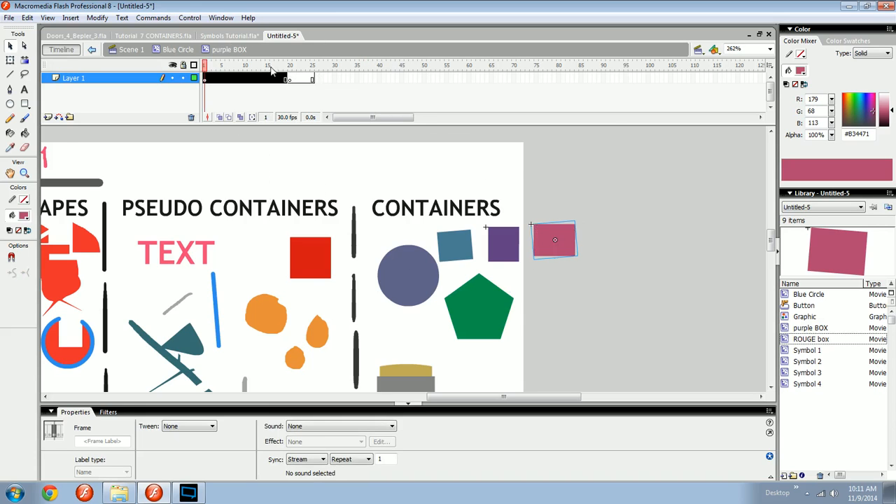
left_click(178, 49)
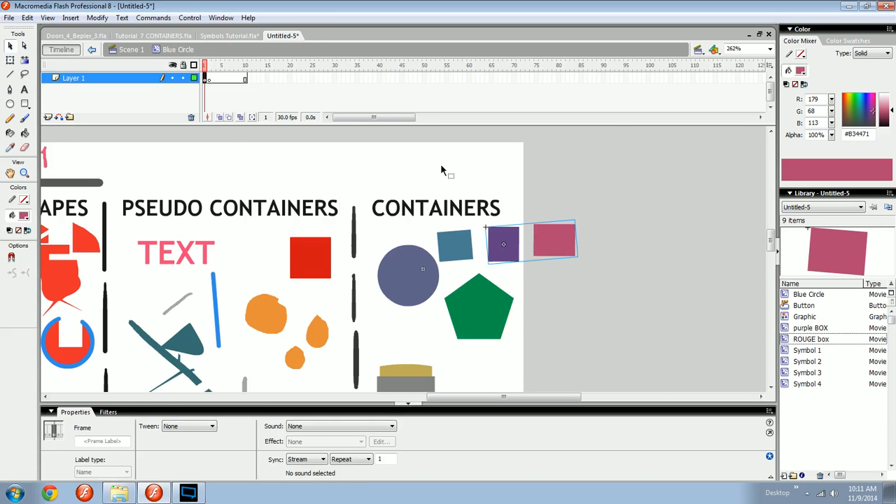
left_click(131, 49)
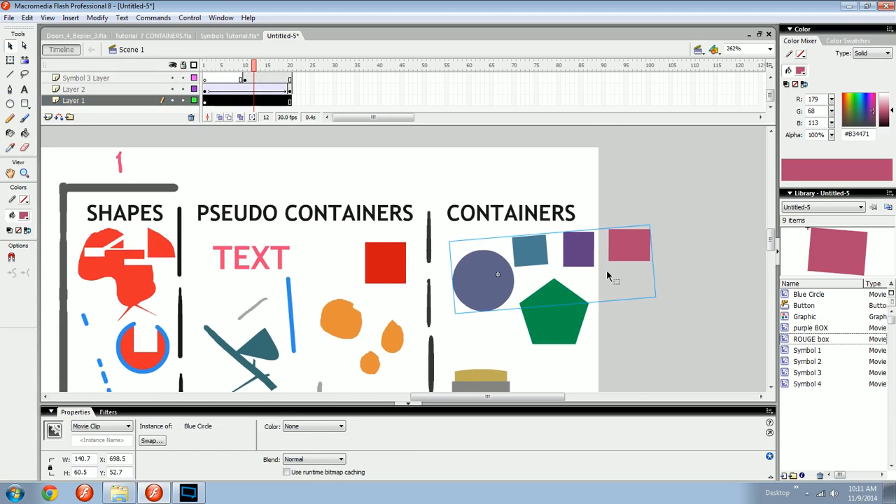
key("ctrl+minus")
mouse_move(465, 313)
left_mouse_down()
mouse_move(603, 213)
mouse_move(605, 228)
left_mouse_up()
key("b")
key("ctrl+z")
key("ctrl+z")
key("v")
mouse_move(573, 286)
left_mouse_down()
mouse_move(634, 263)
mouse_move(579, 269)
mouse_move(585, 278)
left_mouse_up()
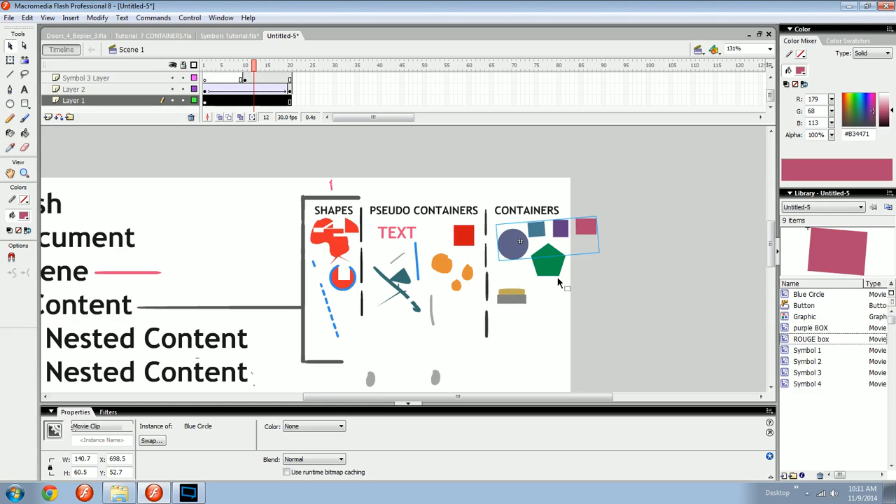
Create a new Flash document and draw a rectangle about 177 by 214 pixels on its stage.
key("ctrl+n")
key("Return")
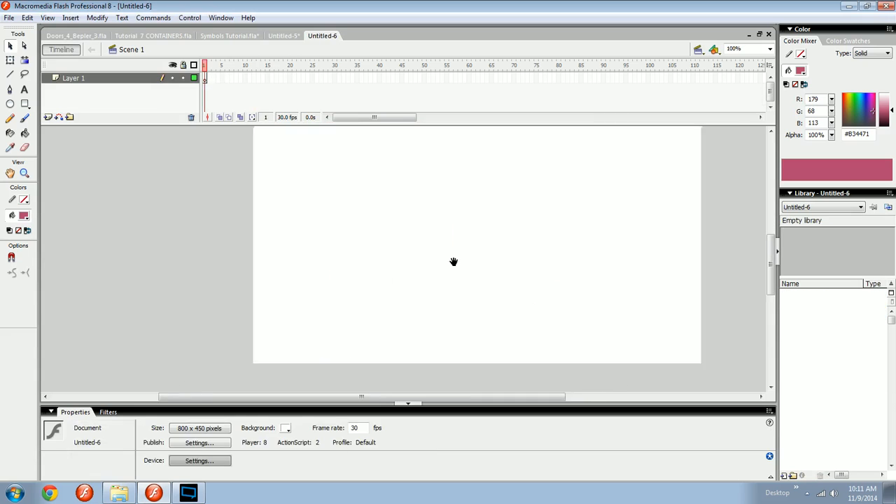
key("r")
left_click_drag(318, 190, 417, 311)
key("v")
Recolour the rectangle red #C92E2E and move it to about X 282, Y 98.
left_click(385, 260)
left_click_drag(879, 112, 873, 105)
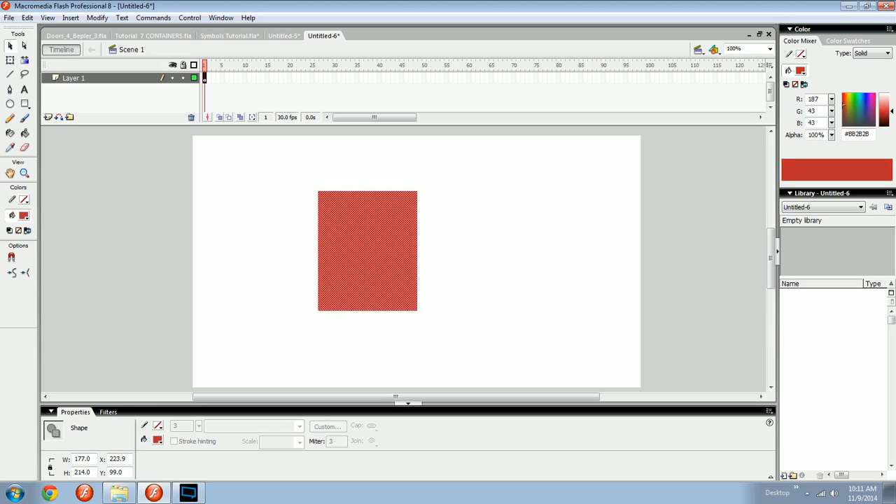
left_click_drag(497, 247, 462, 239)
left_click_drag(411, 255, 420, 250)
left_click_drag(365, 238, 385, 261)
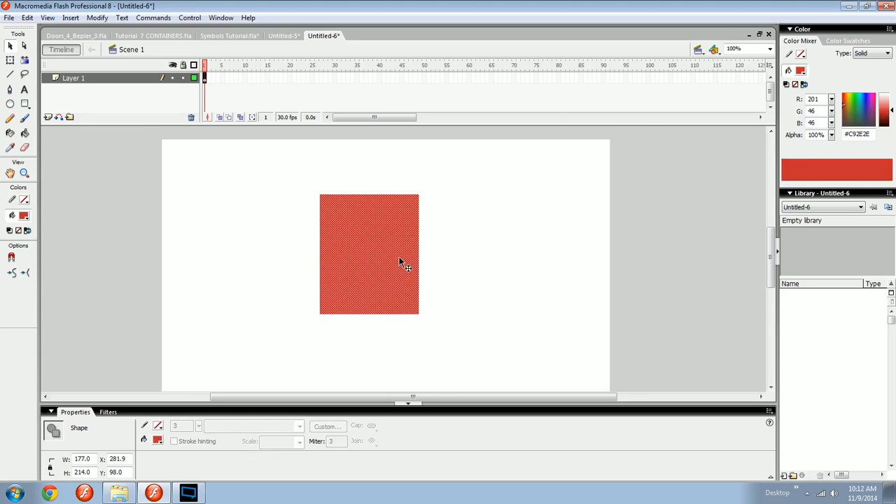
Convert the red rectangle to a movie clip symbol named Rouge and select its instance on the stage.
key("F8")
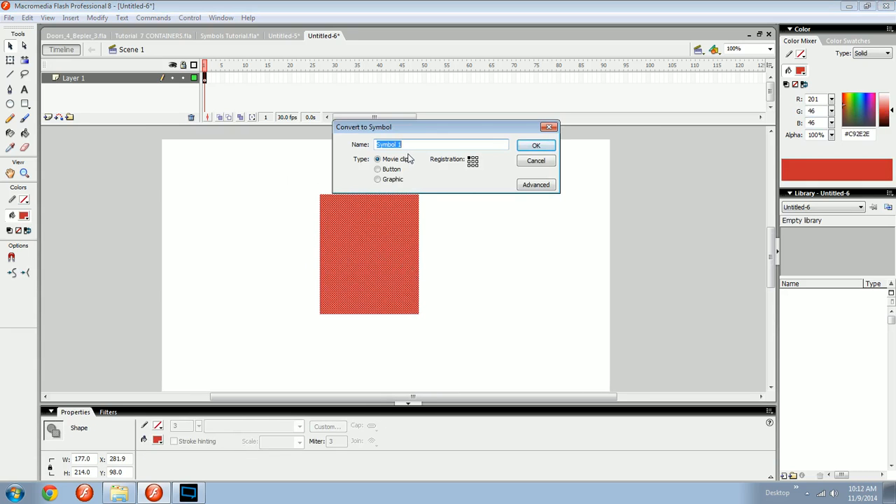
type("Rouge")
key("Return")
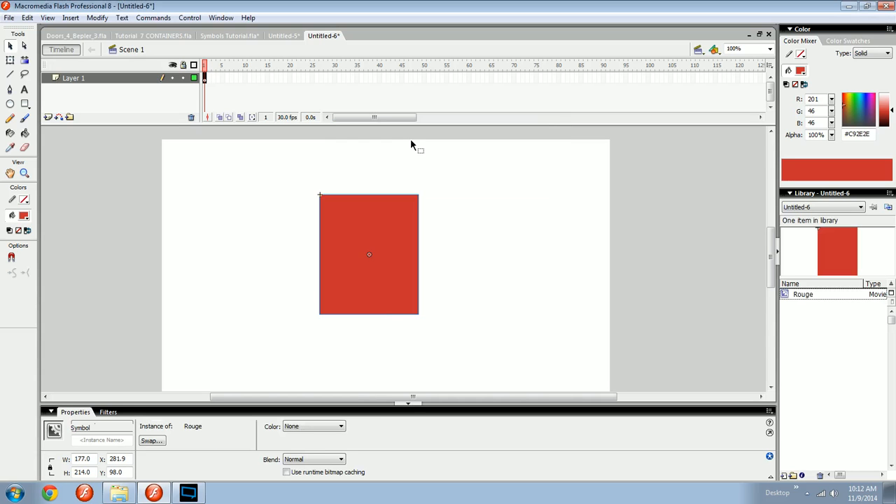
left_click(450, 199)
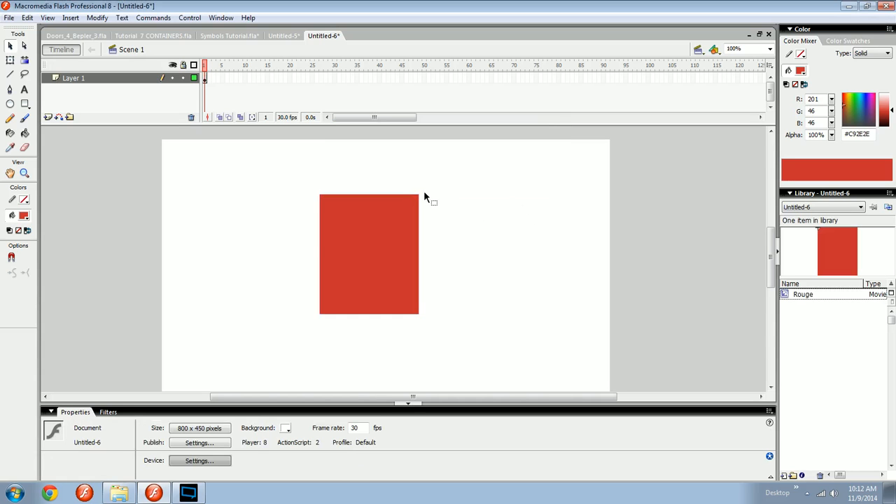
left_click(404, 235)
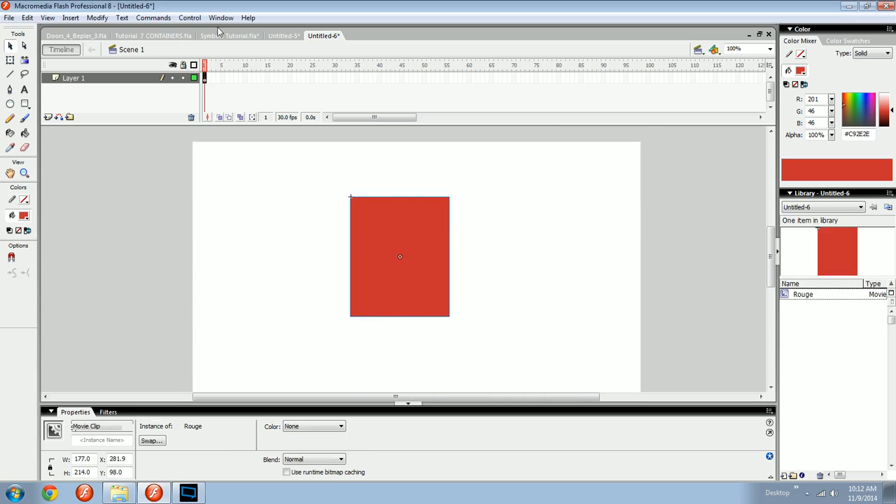
Switch back to the Untitled-5 document, rewind to frame 1 and inspect the Blue Circle clip and the green pentagon.
left_click(284, 36)
key("ctrl+=")
left_click_drag(483, 287, 537, 289)
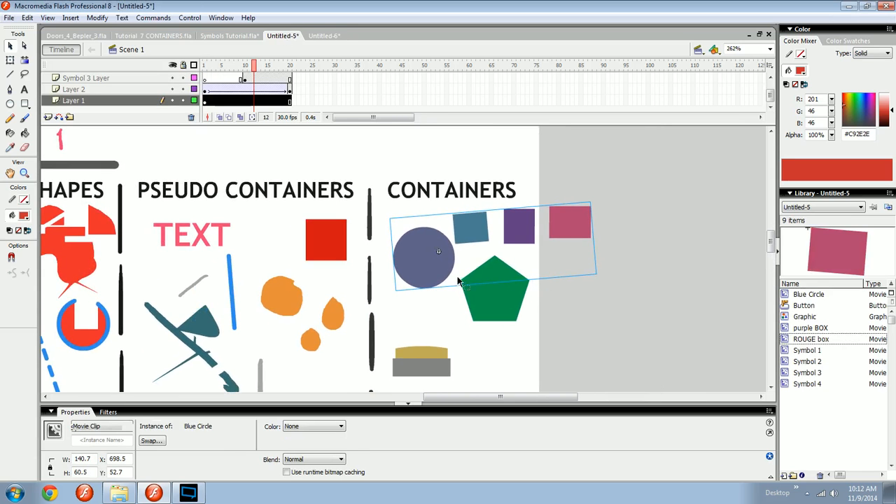
key("ctrl+minus")
left_click_drag(255, 67, 185, 68)
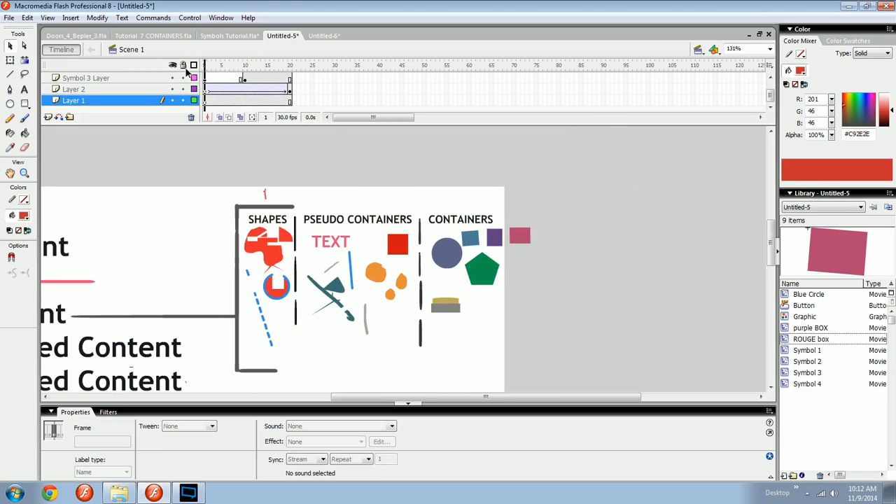
left_click(457, 251)
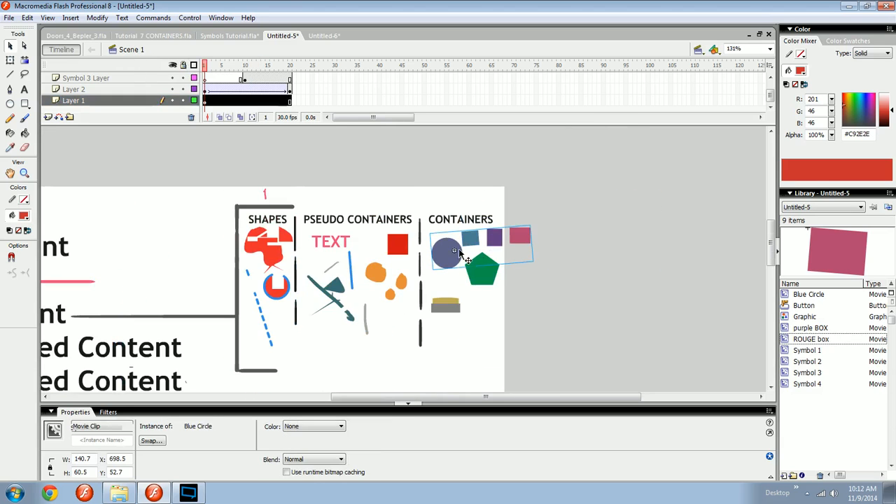
left_click(489, 271)
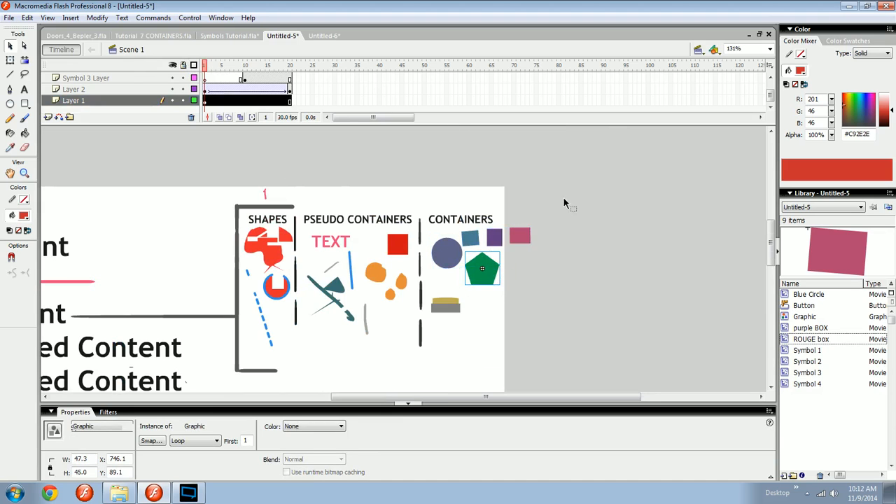
Apply a Blur filter to the Blue Circle movie clip instance in the CONTAINERS column.
key("z")
left_click_drag(406, 306, 546, 204)
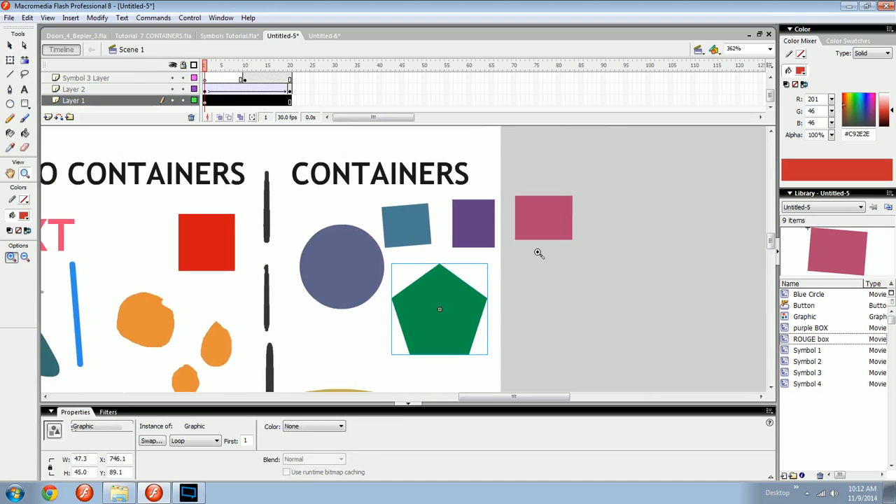
key("v")
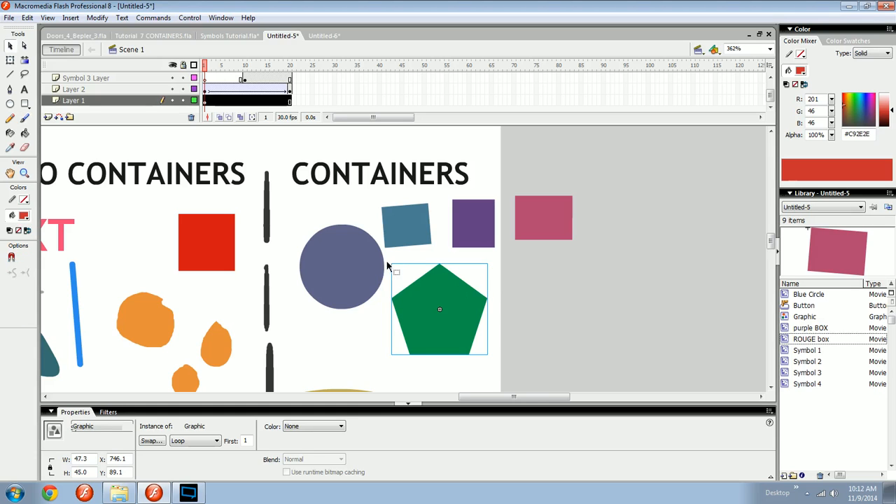
left_click(358, 263)
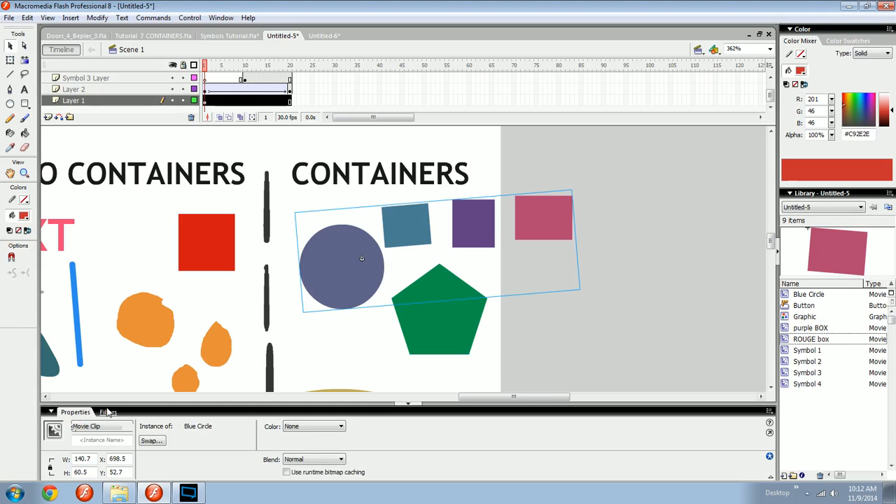
left_click(107, 413)
left_click(50, 425)
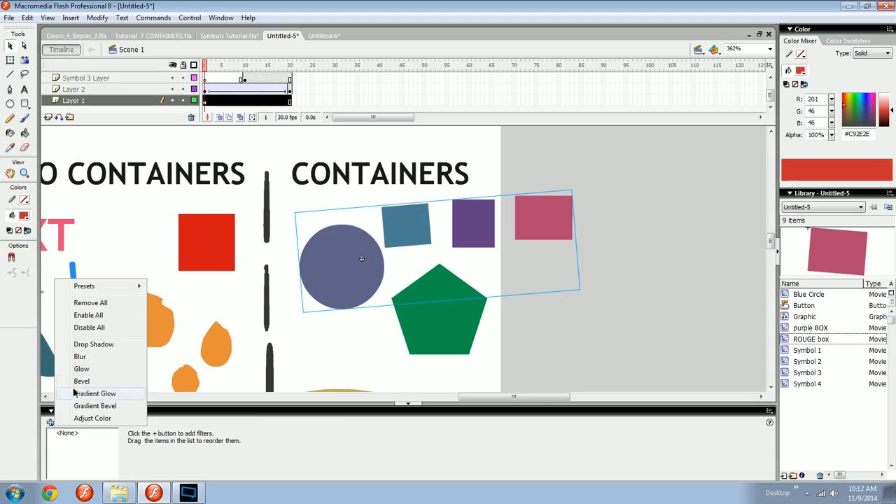
left_click(103, 357)
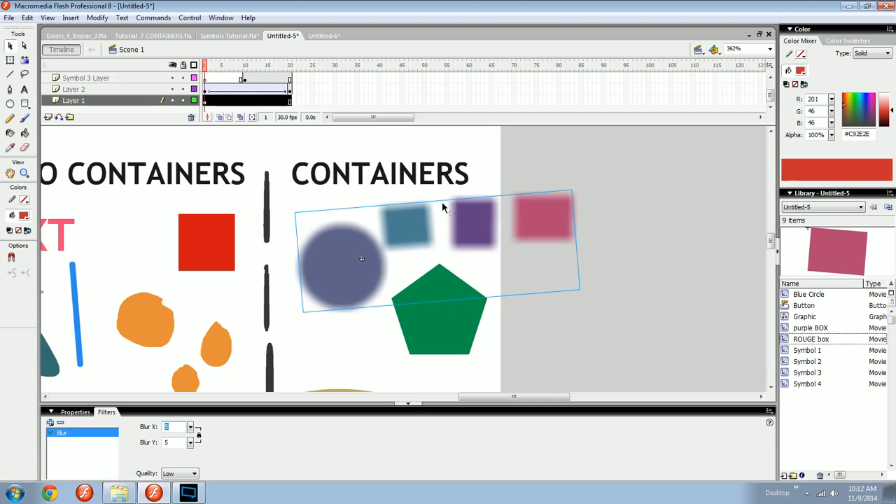
Preview the movie with the blurred Blue Circle clip, close the preview and undo the Blur filter.
left_click_drag(231, 66, 204, 66)
key("ctrl+Return")
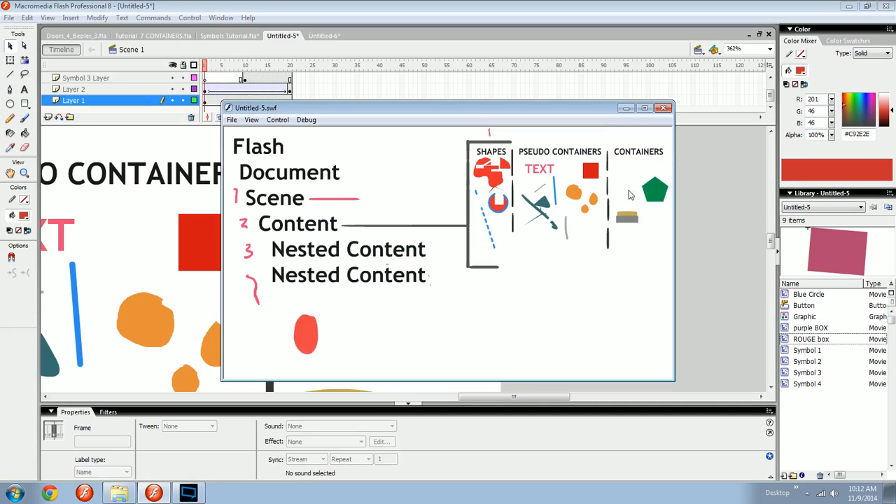
left_click(658, 110)
key("ctrl+z")
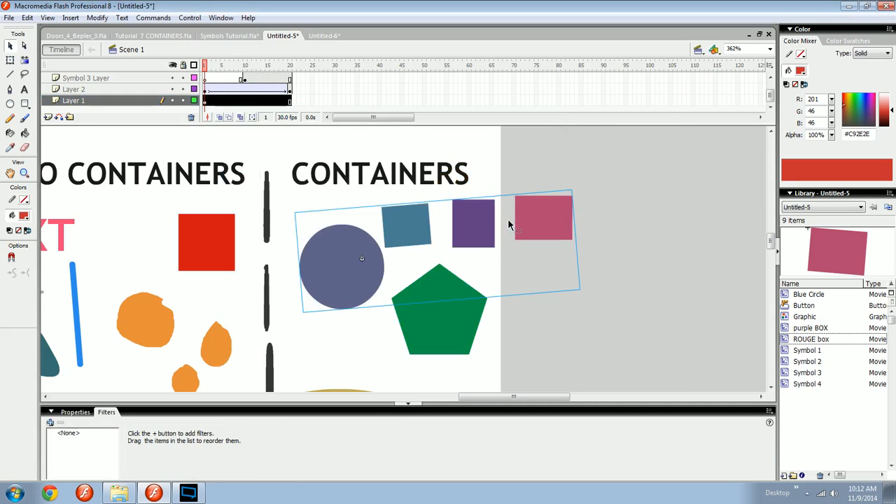
Inside the green pentagon's Graphic symbol, convert the pentagon shape to a symbol with the default name.
left_click(454, 316)
left_click_drag(443, 340, 486, 323)
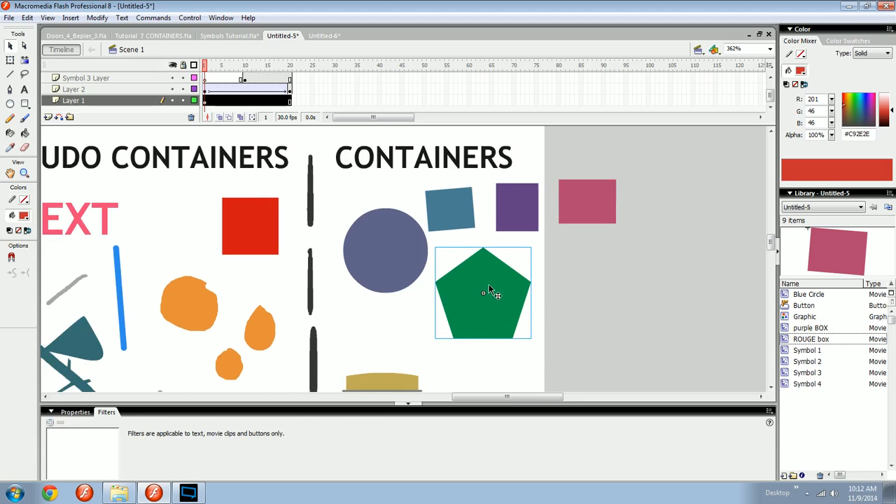
double_click(488, 293)
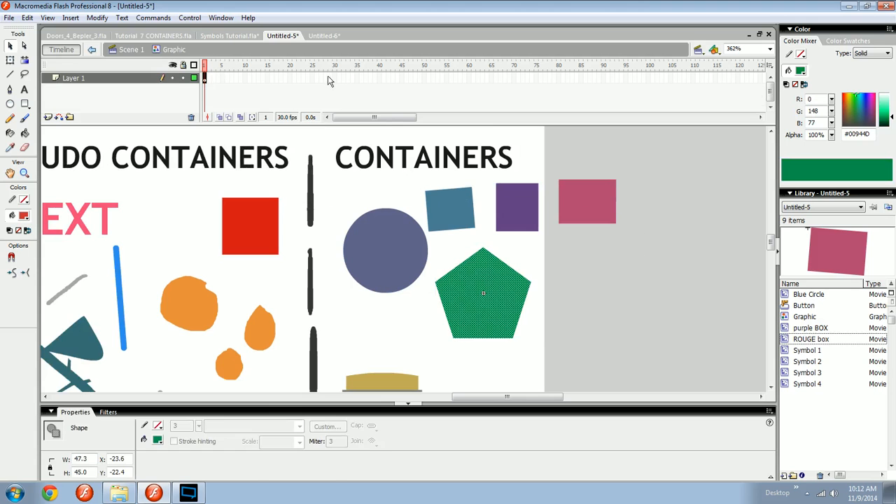
left_click(339, 77)
left_click(463, 279)
key("F8")
key("Return")
Add a keyframe at frame 25, rotate the pentagon and create a motion tween between the two keyframes.
left_click(313, 78)
key("F6")
key("q")
left_click_drag(535, 243, 380, 176)
right_click(273, 80)
left_click(305, 86)
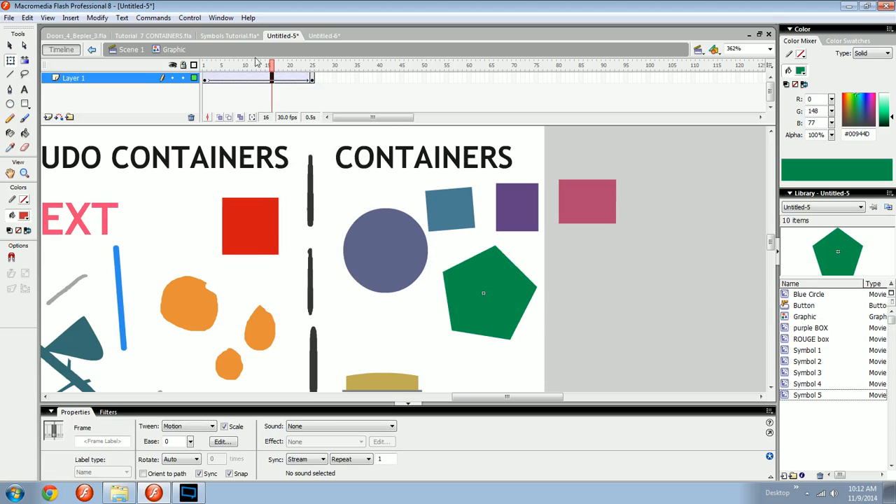
Return to Scene 1, compare the pentagon's animation with the Blue Circle clip's own timeline, and come back to Scene 1.
left_click(131, 49)
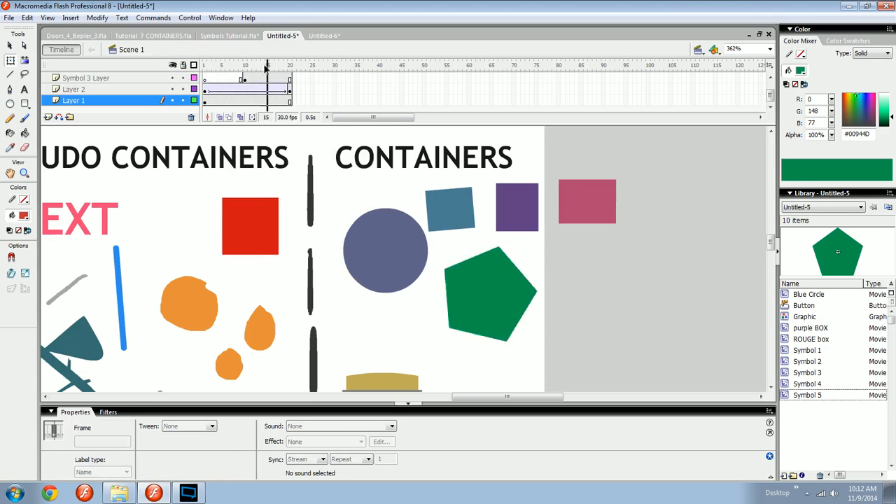
left_click(399, 246)
double_click(399, 246)
left_click_drag(238, 70, 214, 72)
left_click(142, 49)
key("ctrl+minus")
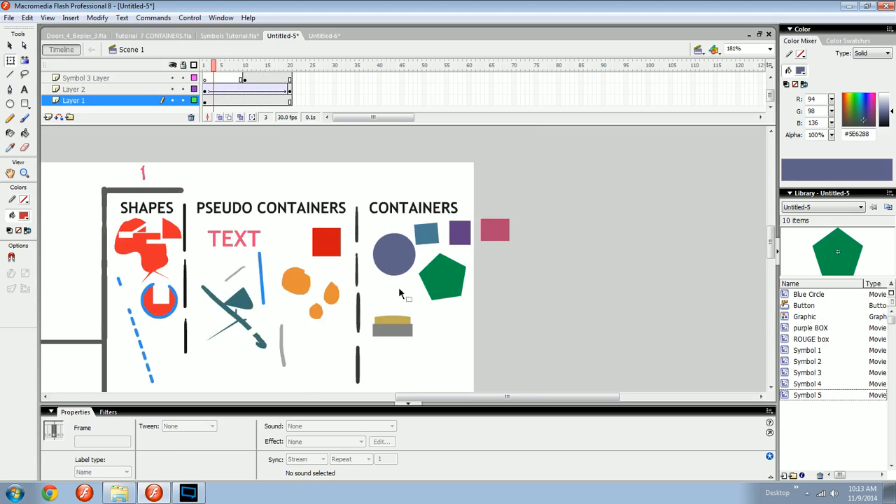
Check the filter options for the green pentagon graphic and scrub the main timeline back to frame 2 to watch it rotate.
left_click(452, 269)
left_click(106, 412)
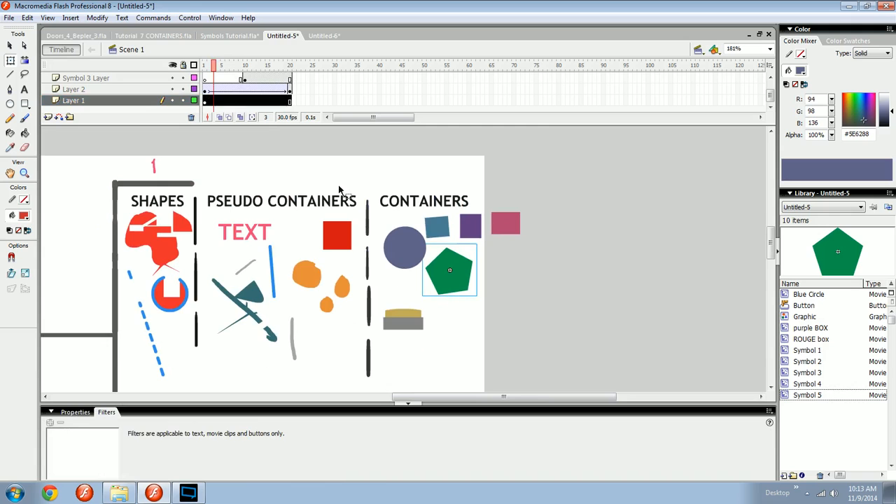
left_click(246, 68)
left_click_drag(245, 67, 209, 70)
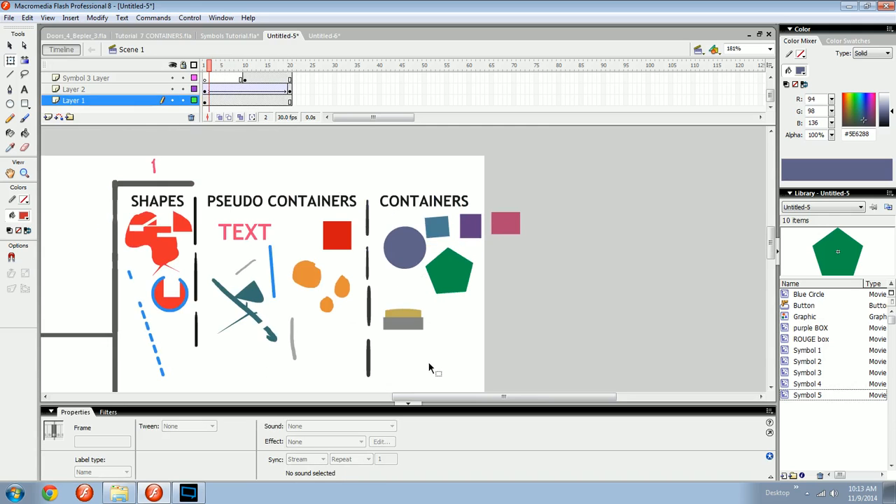
Switch to the Untitled-6 document and show the instance properties of the red Rouge rectangle.
left_click(324, 36)
left_click_drag(438, 276, 381, 318)
left_click_drag(367, 312, 365, 286)
left_click_drag(374, 319, 378, 301)
left_click_drag(387, 261, 252, 272)
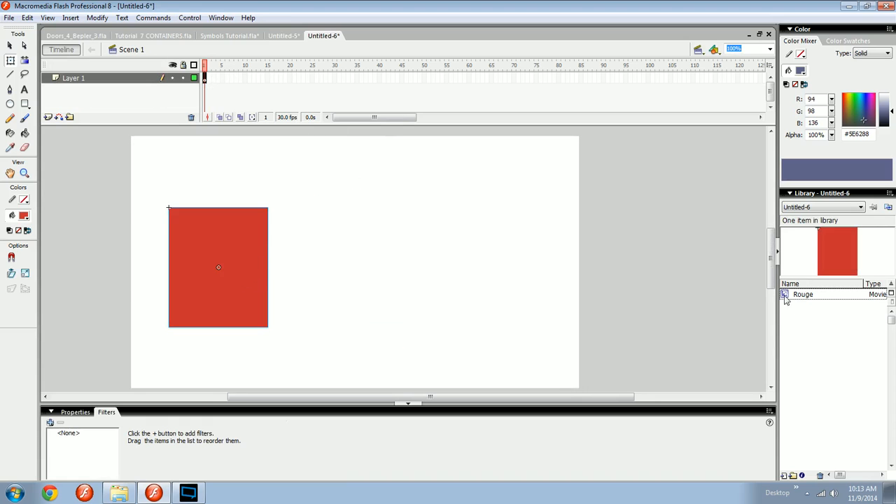
left_click(77, 413)
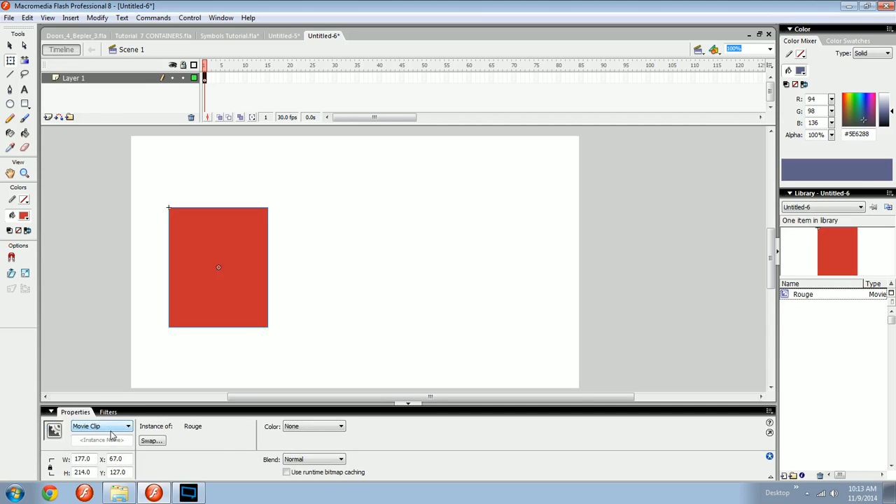
Change the red rectangle instance's behaviour to Graphic with Loop playback.
left_click_drag(277, 292, 298, 288)
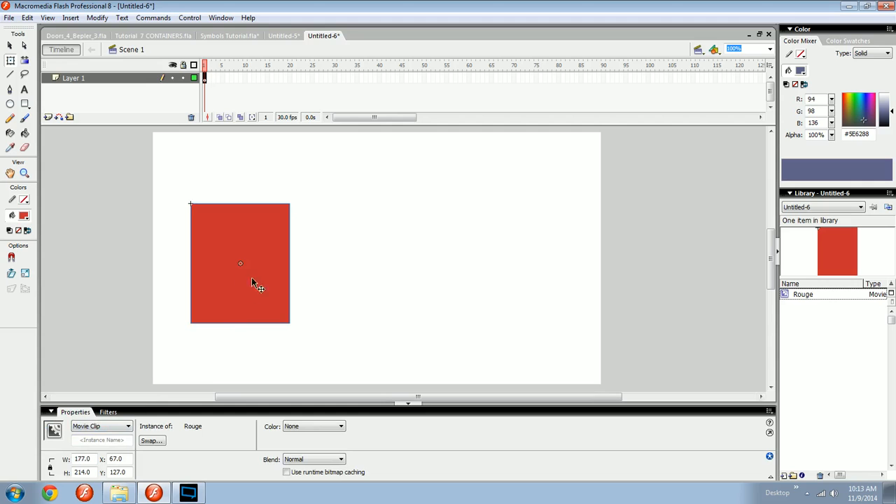
left_click(105, 426)
left_click(88, 452)
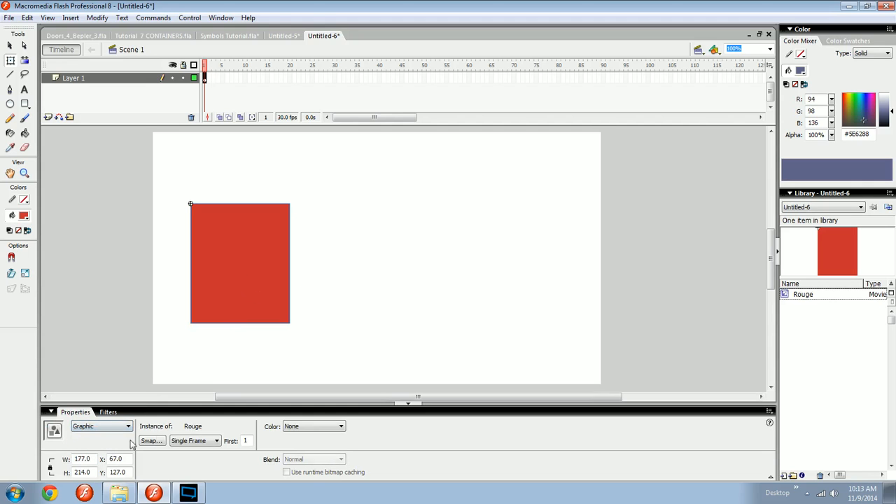
left_click(195, 442)
left_click(192, 449)
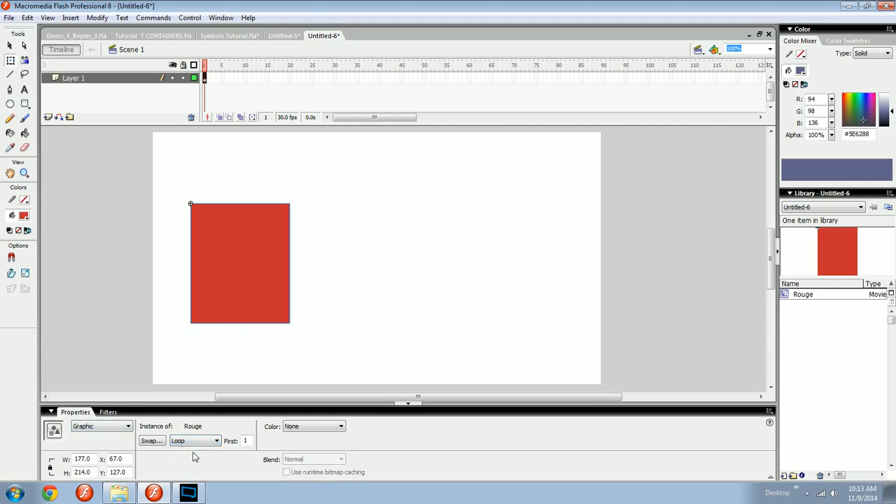
Add a keyframe at frame 25, move the red rectangle across to the stage's other side and create a motion tween between the keyframes.
left_click(311, 79)
key("F6")
left_click_drag(249, 274, 516, 274)
left_click(258, 78)
right_click(259, 78)
left_click(280, 89)
left_click_drag(259, 65, 203, 66)
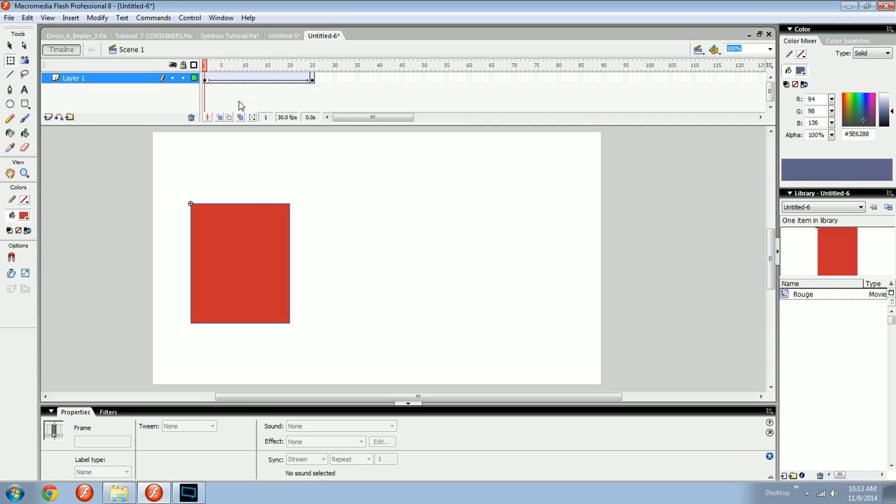
Open the Rouge symbol for editing and add a new layer above the red rectangle's layer.
left_click(255, 247)
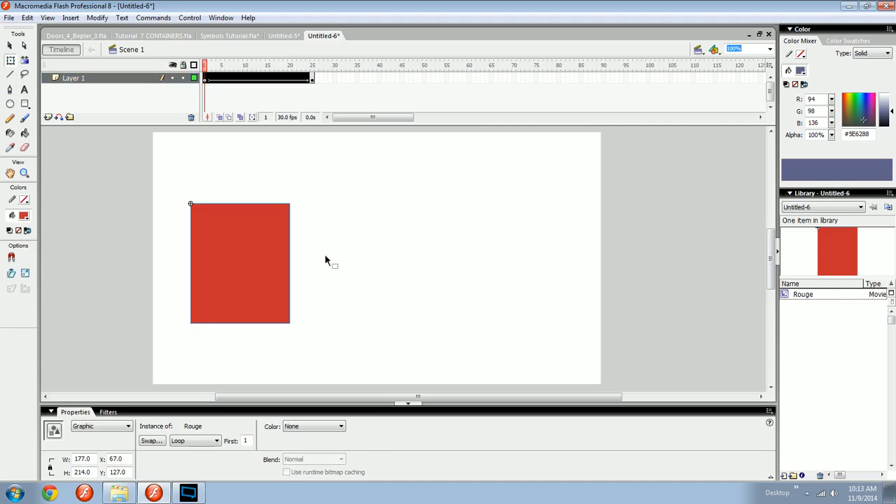
left_click(785, 295)
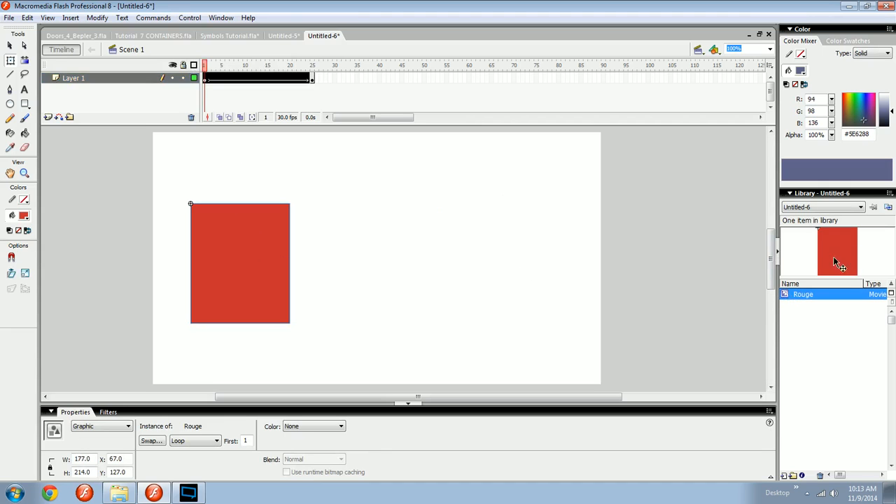
double_click(786, 295)
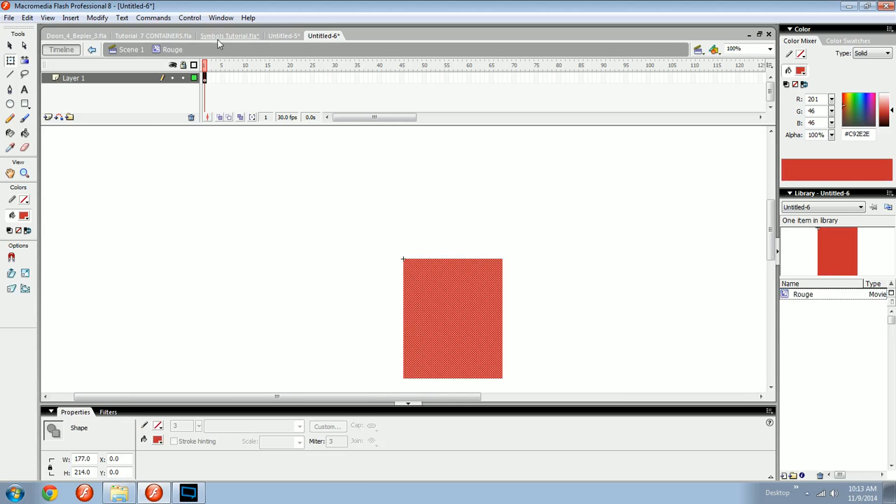
left_click_drag(543, 278, 418, 247)
left_click(439, 255)
left_click(47, 117)
Draw a green #00944D square, about 76 by 74 px without outline, beside the red rectangle on the new layer.
key("r")
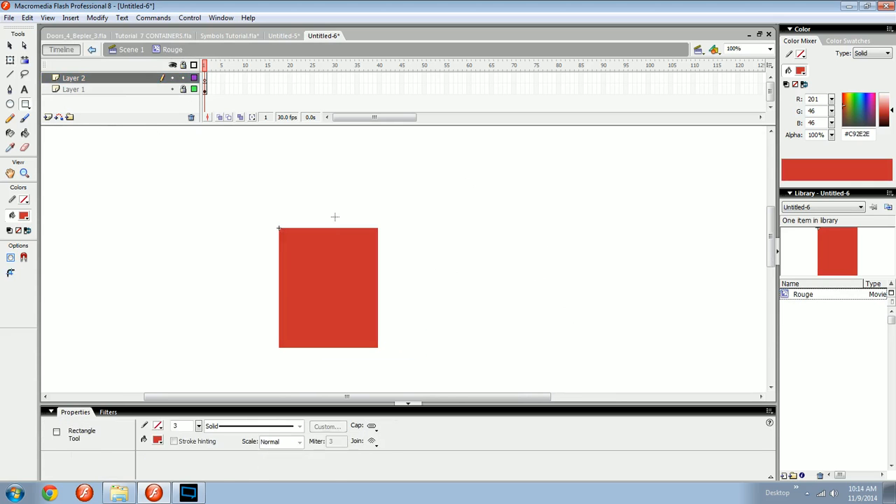
left_click(23, 215)
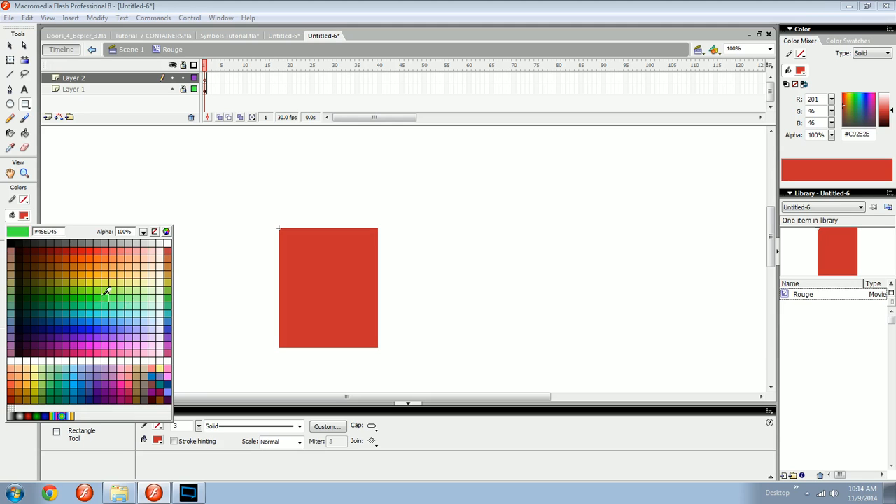
left_click(52, 387)
left_click_drag(440, 262, 483, 303)
key("v")
left_click_drag(464, 281, 429, 289)
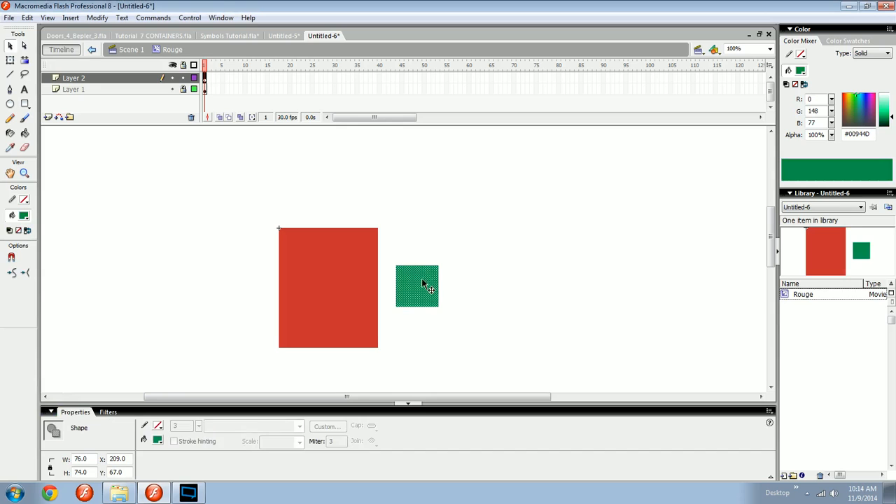
Convert the green square to a movie clip with the default name and play the main animation in Scene 1.
key("F8")
key("Return")
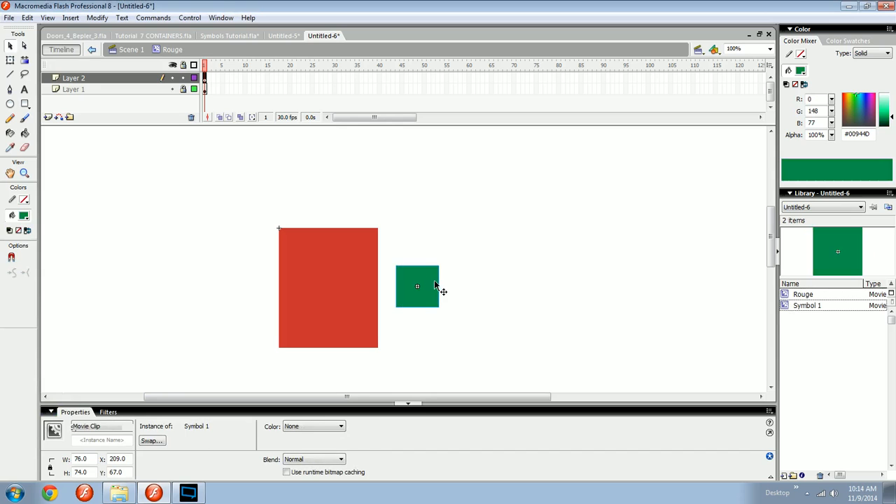
left_click(135, 49)
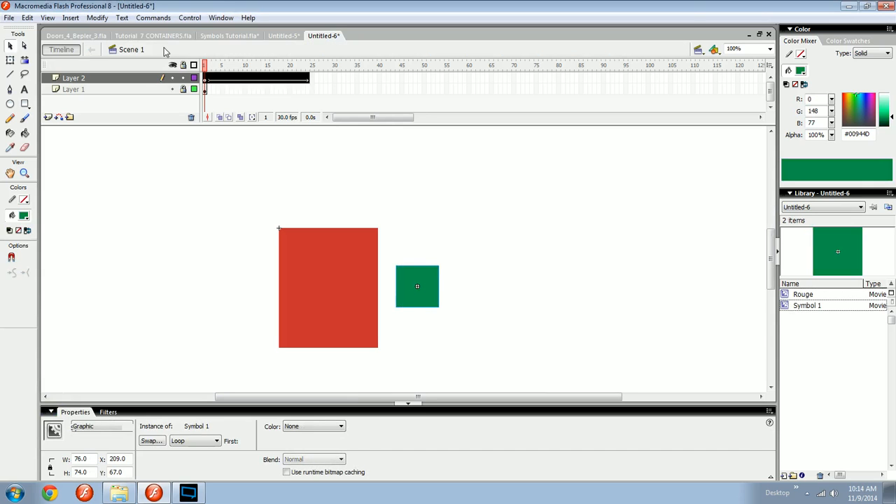
key("Return")
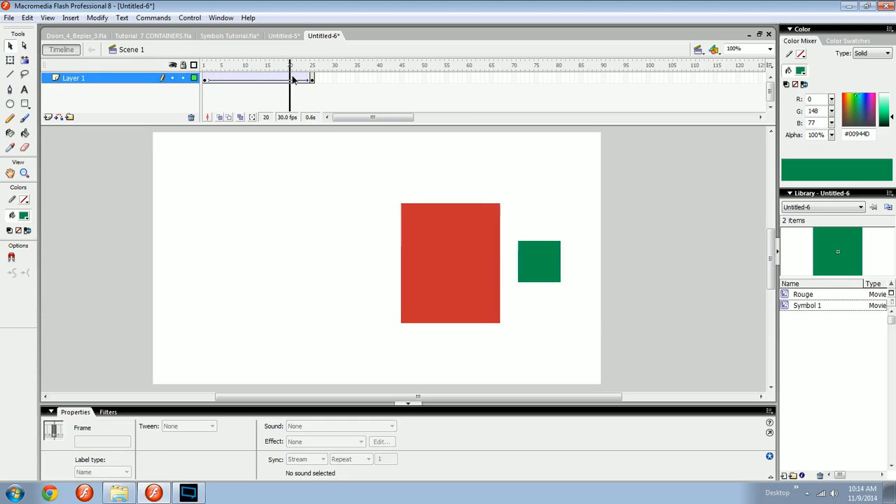
Inside Rouge, extend both layers to frame 20 and motion-tween the green square upward to a keyframe at frame 20.
double_click(793, 300)
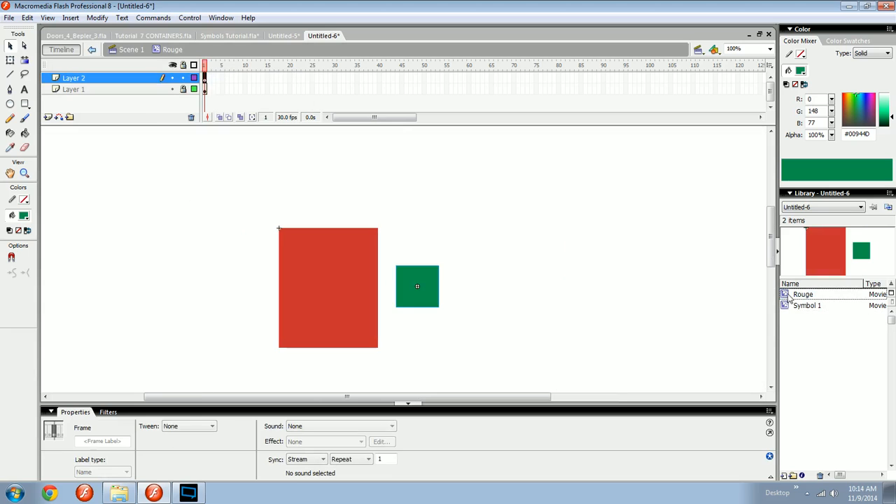
left_click(452, 289)
left_click(431, 280)
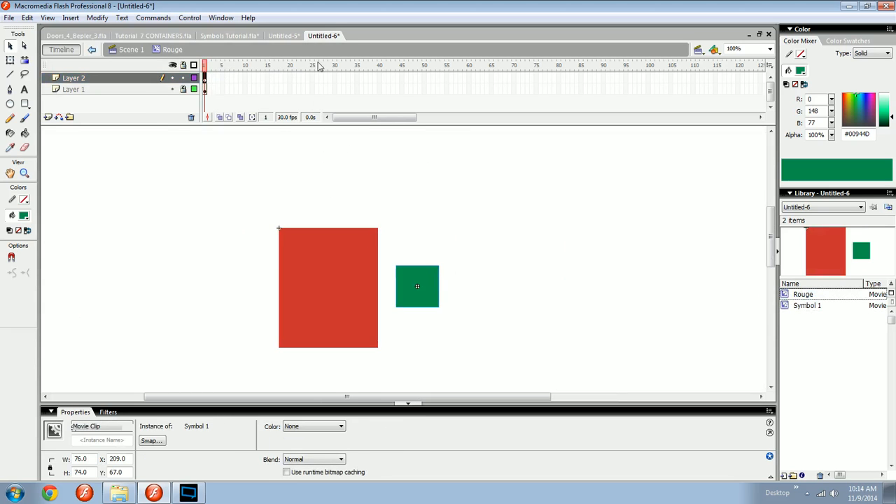
left_click(289, 80)
key("F5")
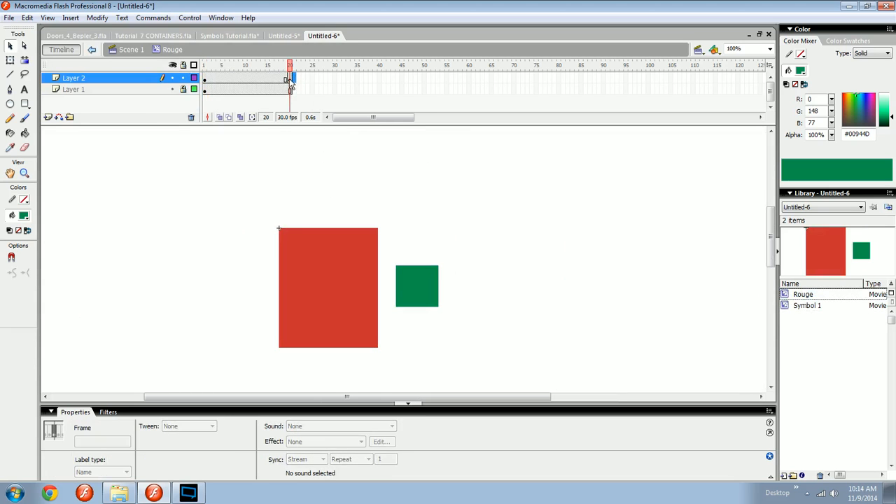
left_click_drag(429, 285, 429, 199)
right_click(263, 75)
left_click(295, 82)
Return to Scene 1 and test the movie to watch both motions play together, closing the preview when done.
left_click(131, 49)
mouse_move(204, 65)
left_mouse_down()
mouse_move(294, 67)
mouse_move(231, 67)
mouse_move(279, 75)
mouse_move(205, 66)
left_mouse_up()
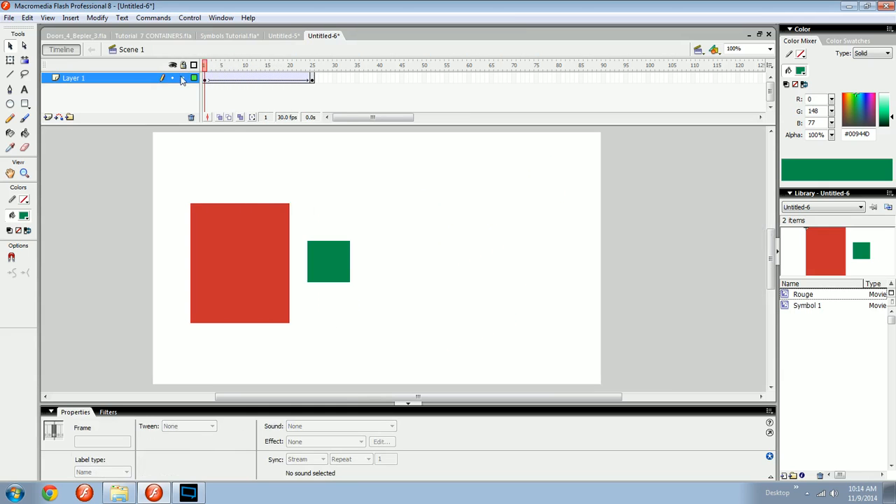
key("ctrl+Return")
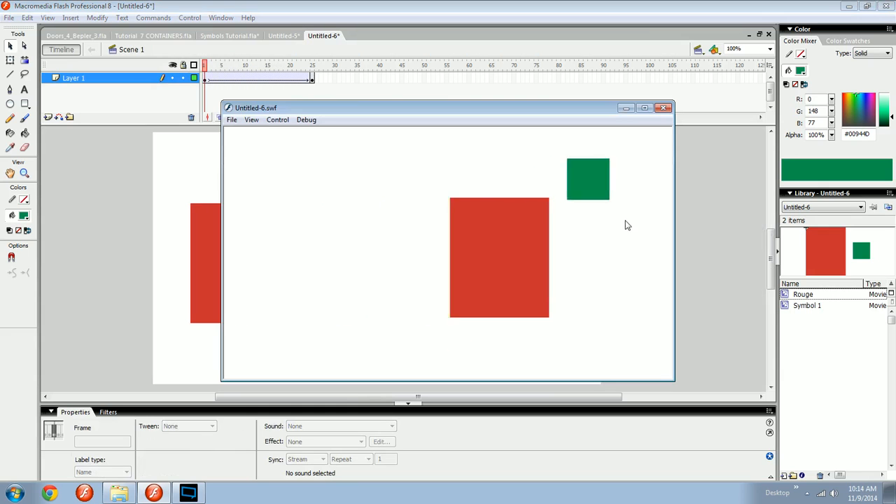
left_click(663, 108)
Shorten the main timeline's motion tween to end at frame 20 and test the movie again.
left_click(300, 66)
left_click_drag(299, 66, 271, 65)
key("ctrl+8")
key("F5")
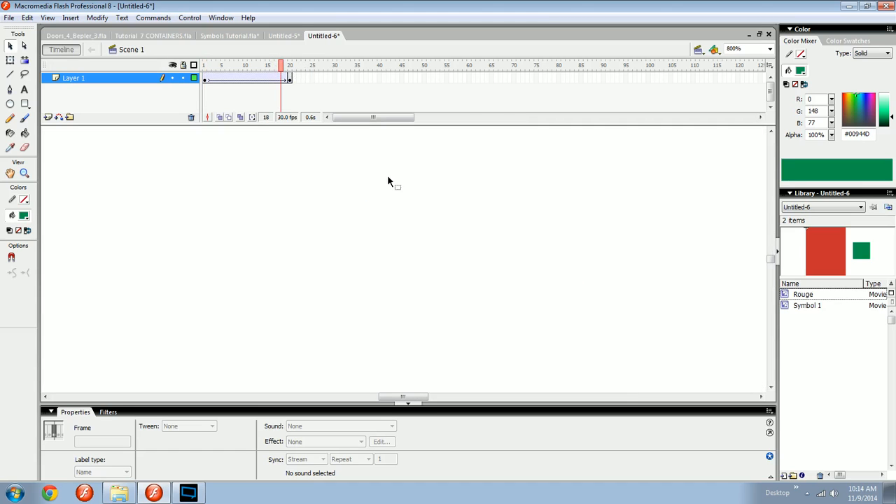
key("ctrl+Return")
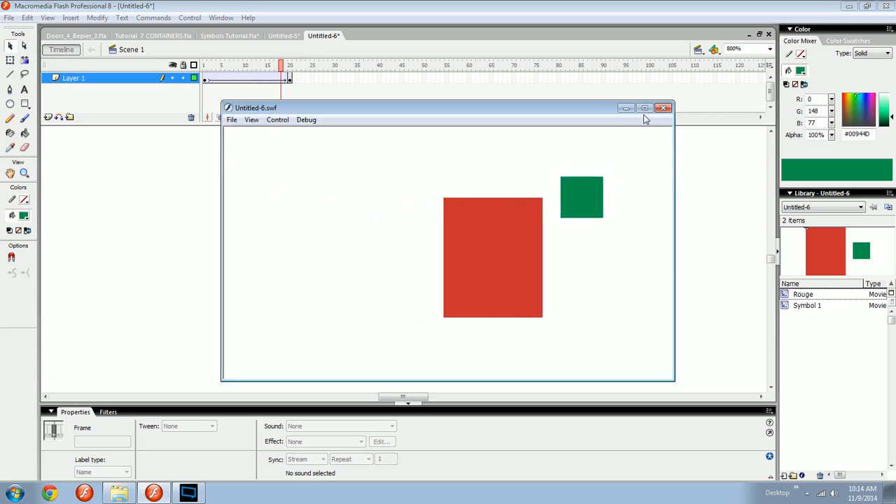
left_click(663, 108)
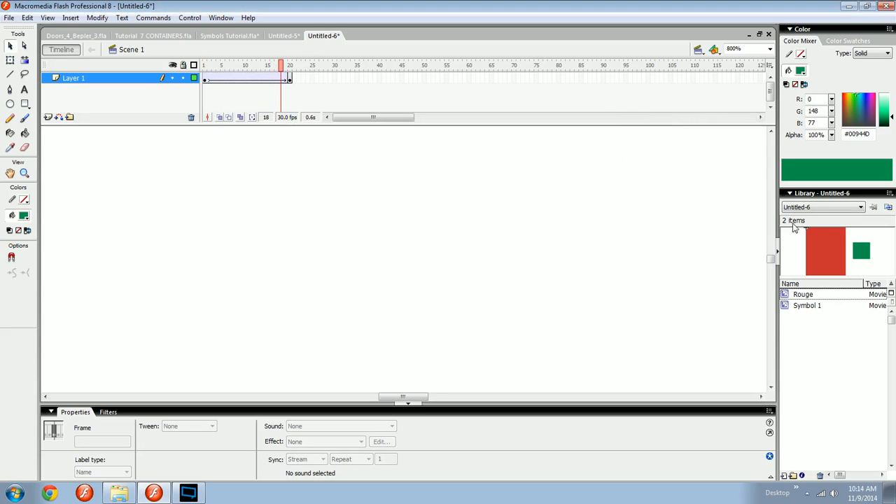
Open the Rouge symbol and scrub through the green square's motion back to frame 1.
double_click(792, 295)
left_click_drag(263, 66, 226, 67)
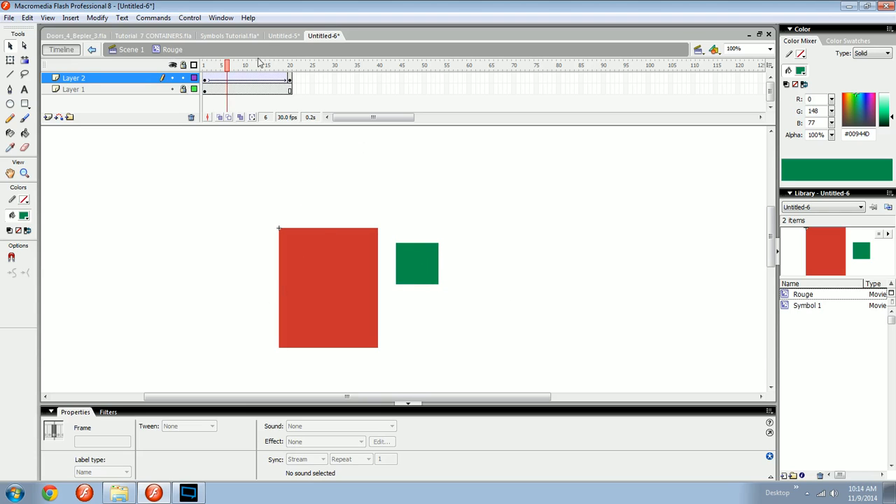
left_click_drag(226, 66, 201, 69)
Inside Symbol 1, brush a dot about 16 px wide above the green square and recolour it #386969.
left_click(790, 306)
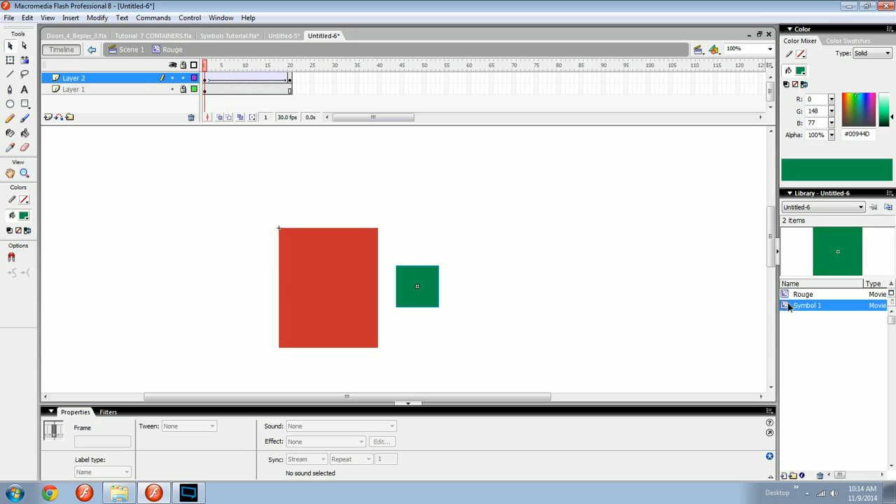
double_click(787, 308)
key("ctrl+a")
key("ctrl+=")
key("b")
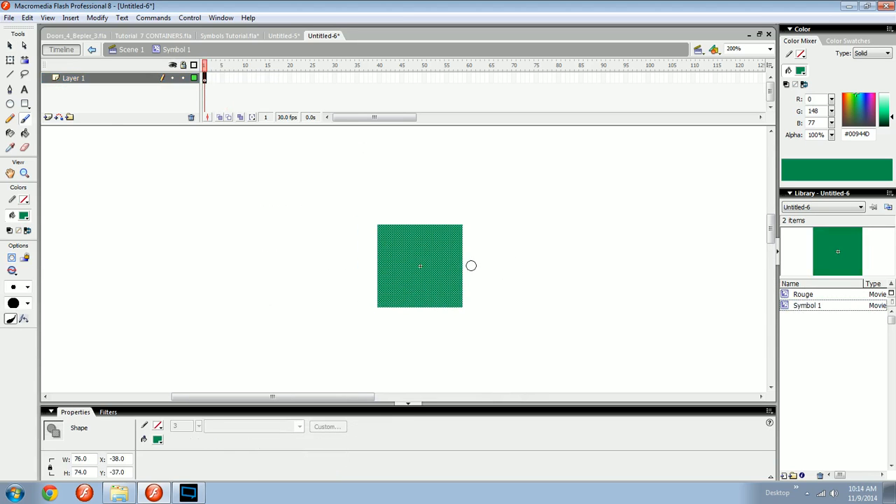
left_click_drag(420, 171, 425, 178)
key("v")
left_click(420, 175)
left_click_drag(884, 112, 883, 116)
key("space")
left_click_drag(456, 197, 449, 226)
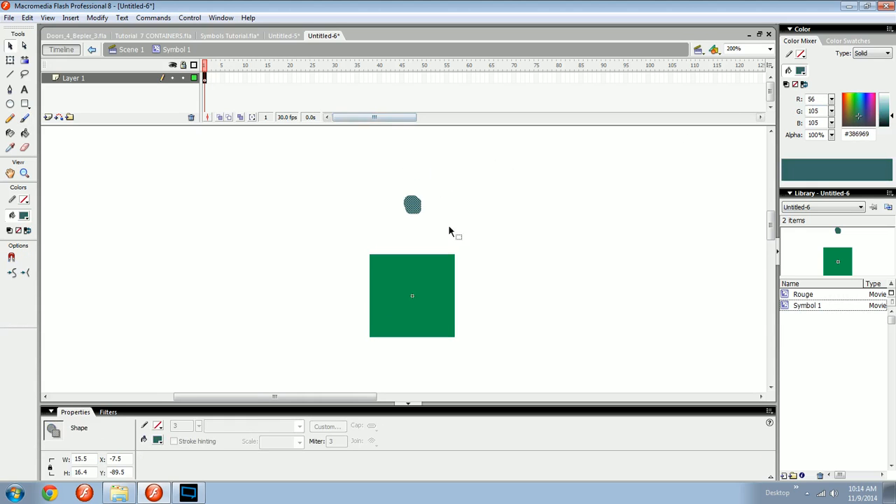
Convert the dot to a movie clip with the default name and move its transformation point to the green square's centre.
key("F8")
key("Return")
key("q")
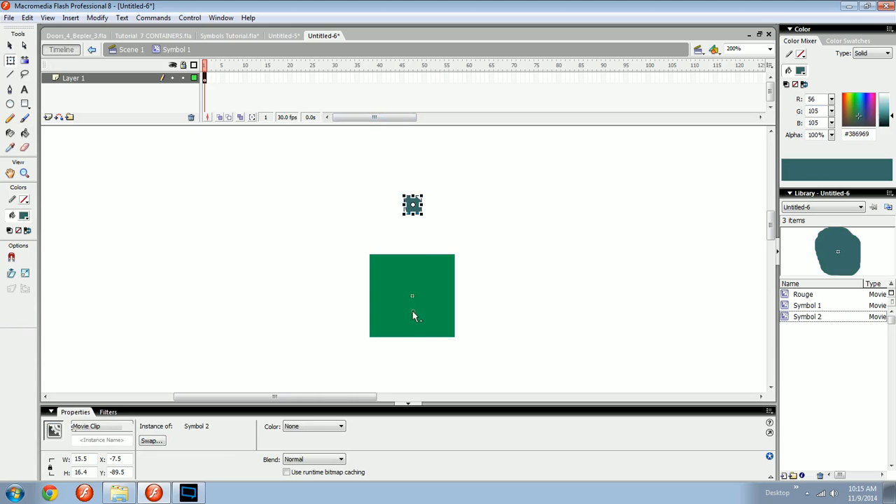
left_click_drag(411, 296, 412, 296)
Try to make the dot orbit the square with a clockwise-rotating motion tween to a keyframe at frame 20.
left_click(293, 81)
key("F6")
right_click(249, 78)
left_click(265, 79)
left_click_drag(272, 69, 207, 67)
left_click(185, 456)
left_click(181, 483)
Add a new layer above Layer 1 in Symbol 1 and place the green square on it.
left_click(290, 79)
left_click(374, 224)
left_click(420, 286)
left_click(350, 263)
left_click(48, 117)
left_click(161, 89)
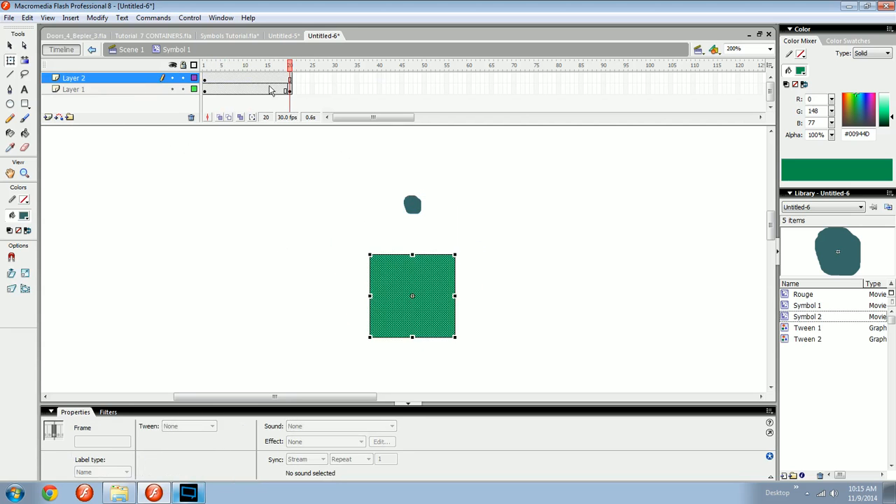
Try to create a motion tween with clockwise rotation on Layer 1, then undo the last change.
right_click(256, 91)
left_click(277, 97)
left_click(193, 460)
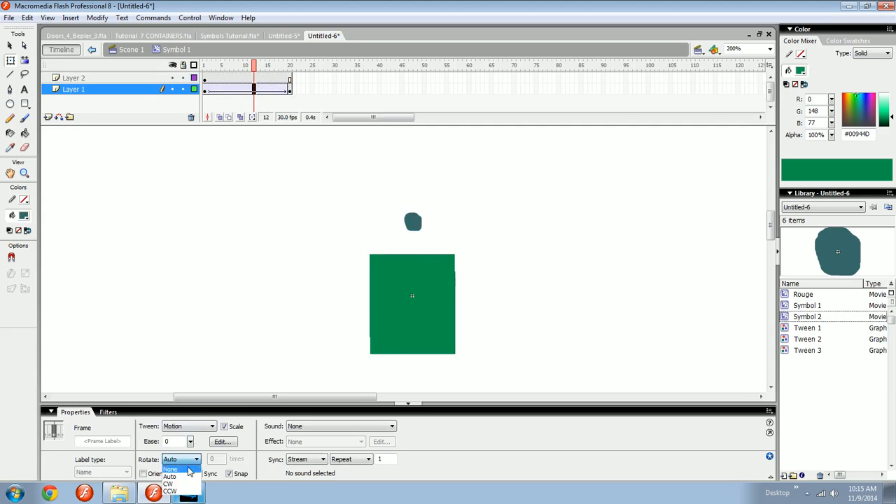
left_click(181, 483)
key("ctrl+z")
Delete the green square from Layer 2.
left_click(418, 299)
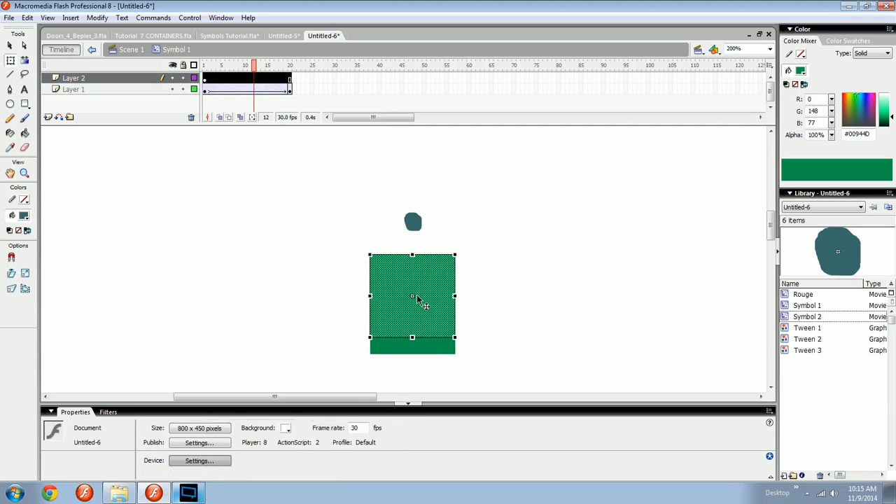
left_click(206, 89)
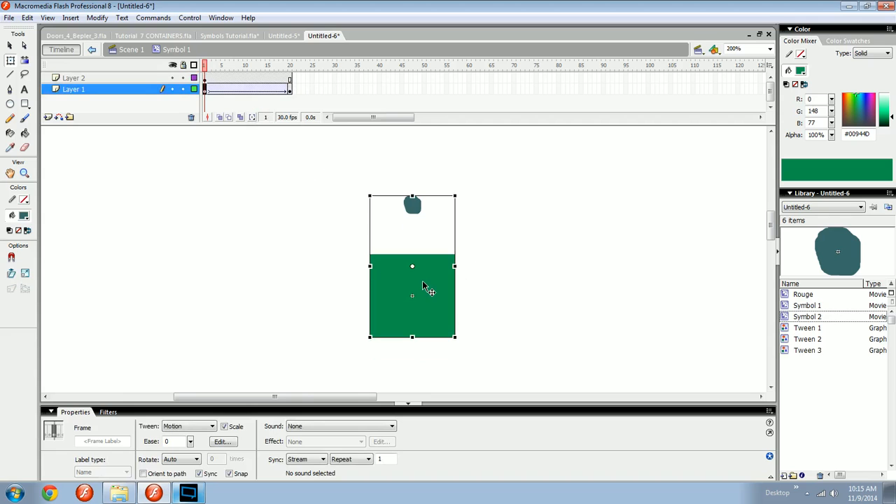
left_click(482, 304)
left_click(435, 290)
key("Delete")
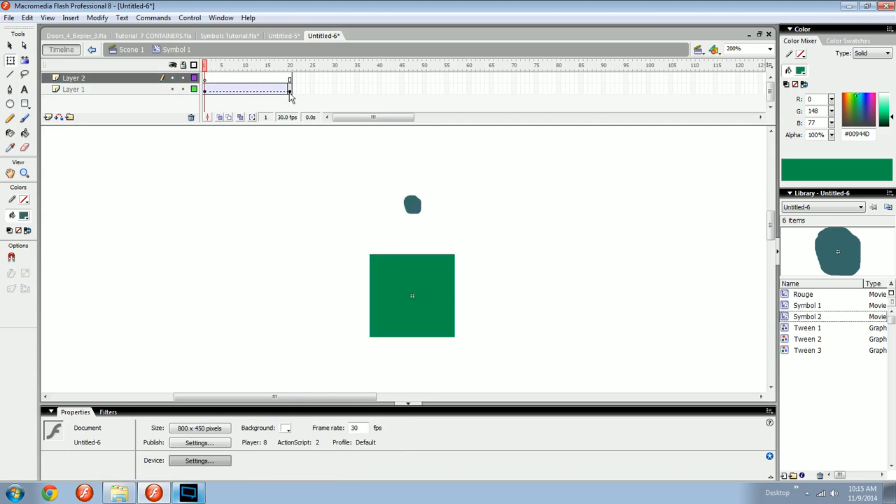
Remove Layer 1's frames after frame 1, including the end keyframe, and return to frame 1.
left_click(289, 90)
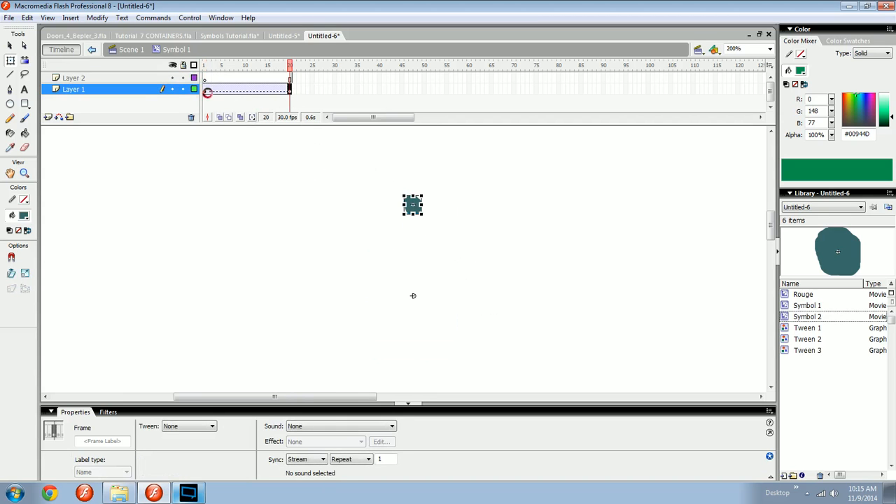
left_click_drag(207, 92, 312, 90)
key("shift+F5")
left_click(205, 68)
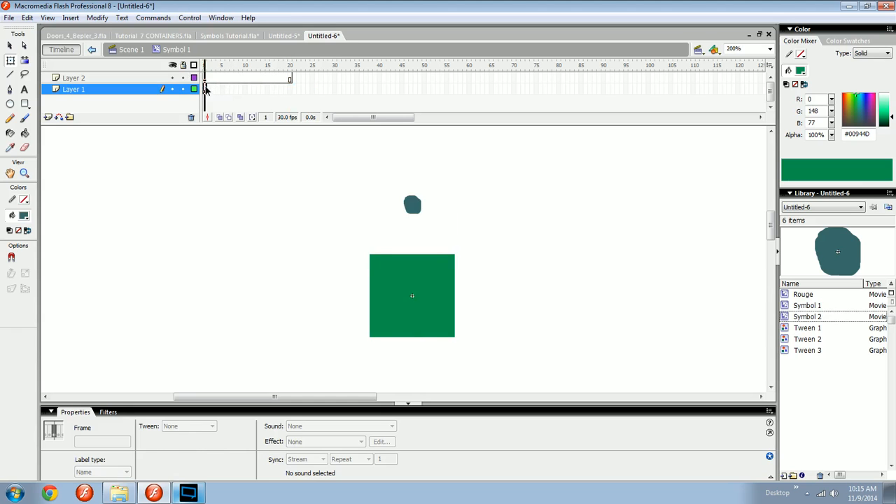
Move the green square from Layer 1 to Layer 2 of Symbol 1, keeping it in the same place.
left_click(326, 244)
left_click(392, 277)
key("ctrl+x")
left_click(217, 79)
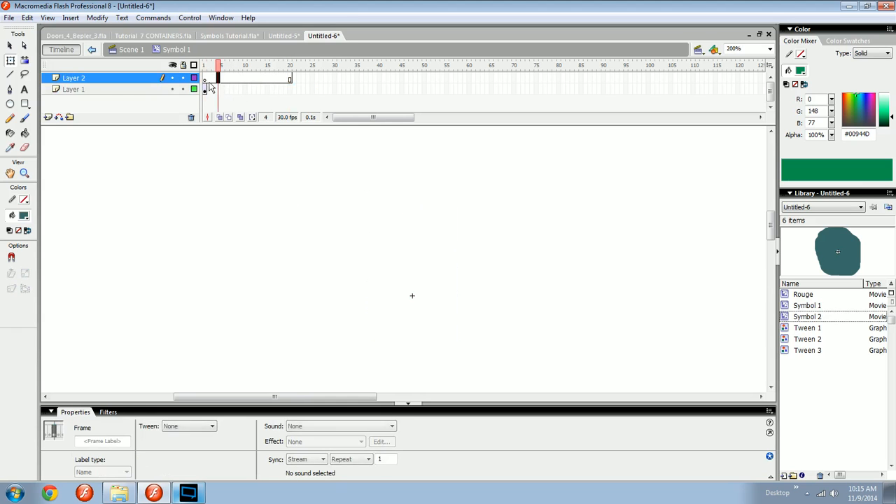
key("ctrl+shift+v")
Extend Layer 1 to an end keyframe at frame 20, set its motion tween to rotate CW, and check the rotation.
left_click(290, 87)
key("F5")
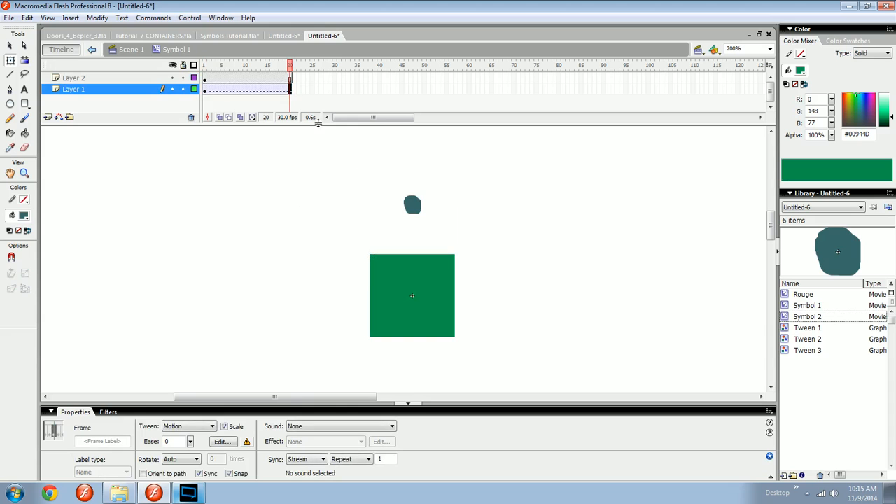
left_click(413, 205)
left_click(429, 192)
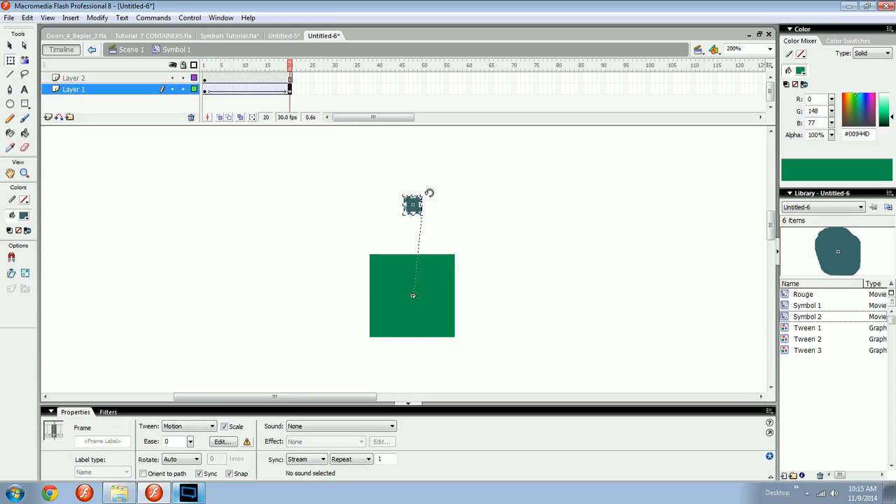
left_click(244, 91)
left_click(181, 459)
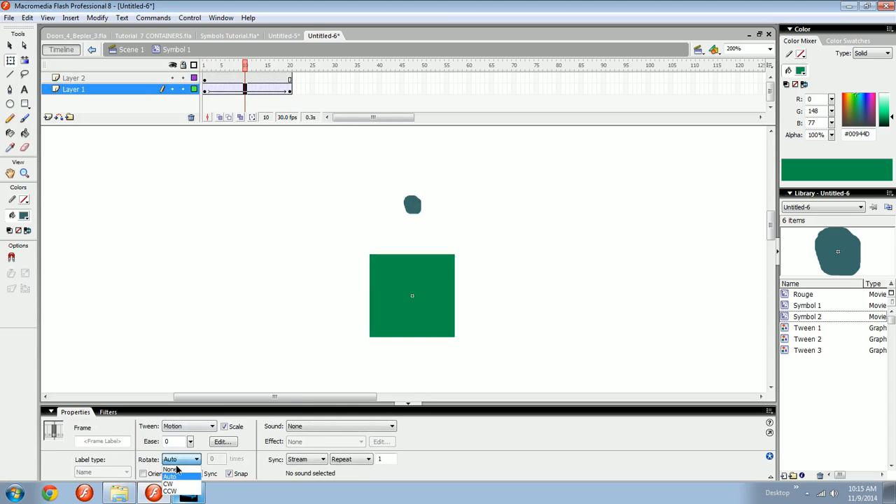
left_click(175, 486)
key("ctrl+1")
left_click(244, 67)
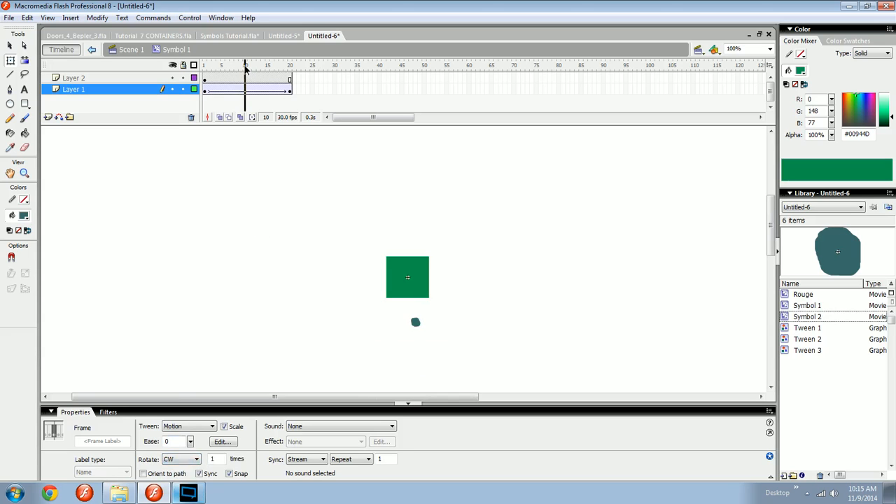
left_click(204, 65)
Return to Scene 1 and rewind its timeline to frame 1.
left_click(140, 50)
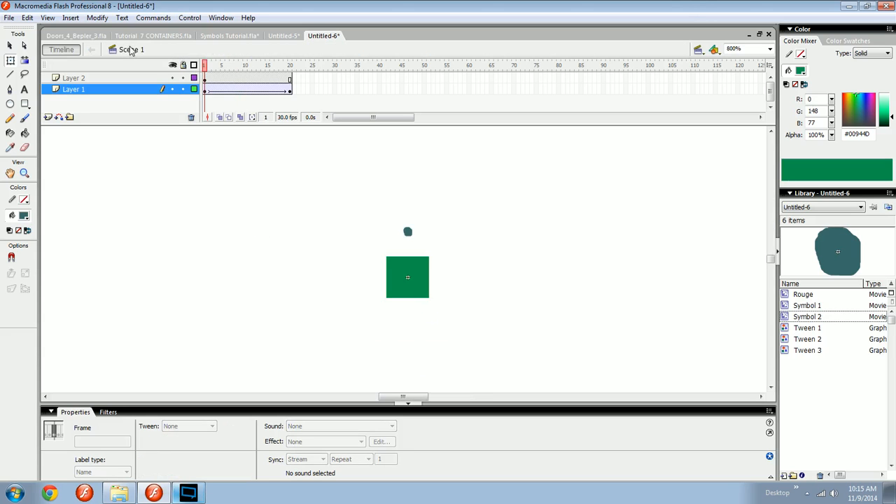
key("ctrl+minus")
key("ctrl+minus")
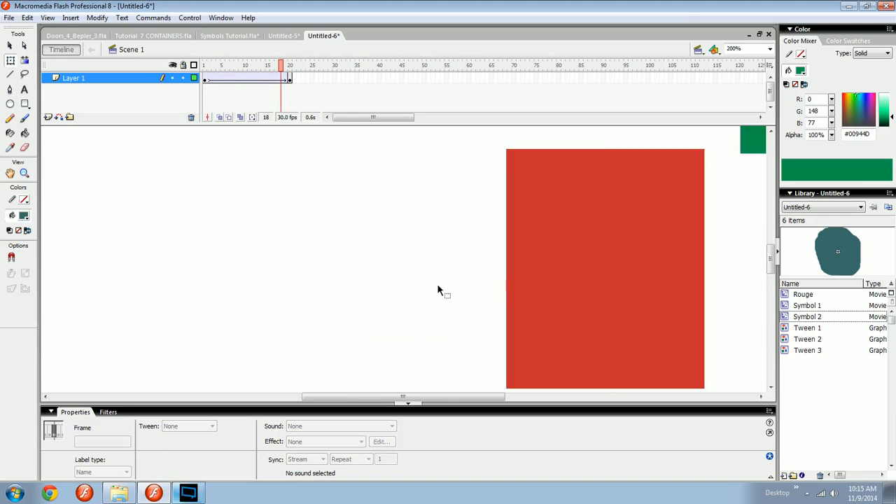
left_click_drag(446, 290, 271, 296)
key("ctrl+minus")
left_click_drag(281, 67, 205, 68)
Inspect the green square and dot of Symbol 1 nested inside the Rouge clip, and return to Scene 1.
double_click(175, 278)
left_click_drag(196, 283, 229, 284)
left_click_drag(295, 270, 321, 278)
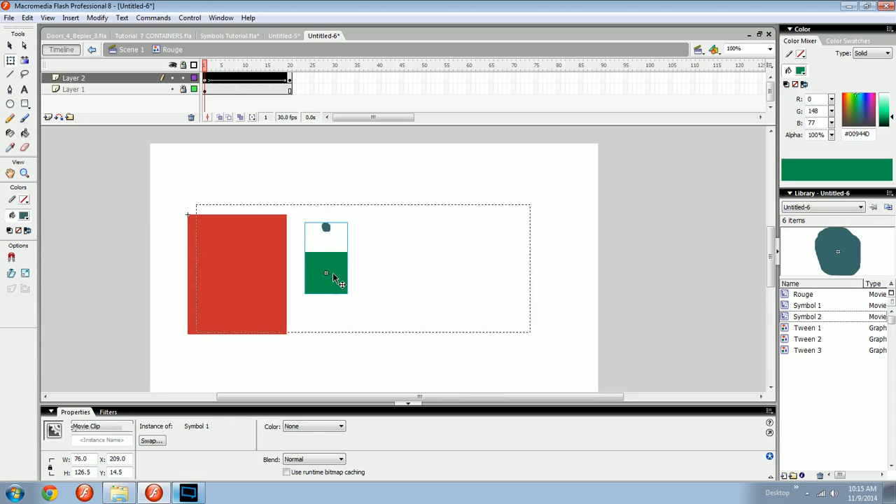
double_click(333, 273)
left_click(332, 270)
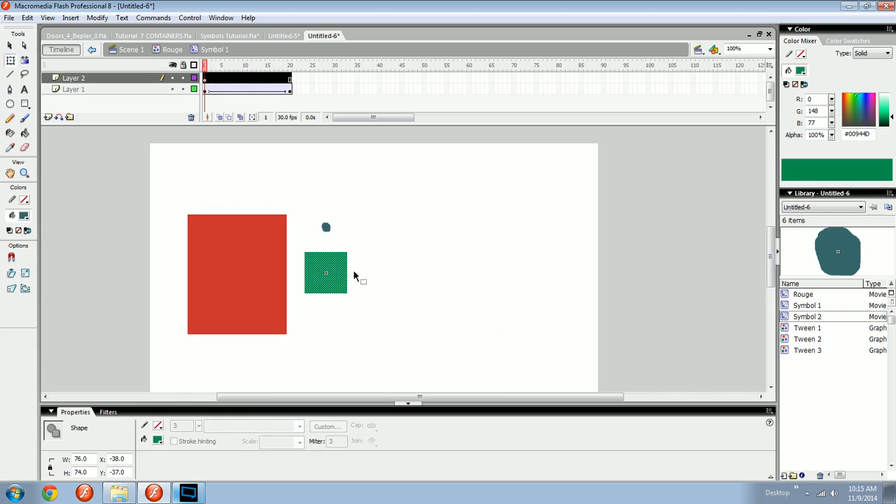
left_click(328, 229)
left_click_drag(210, 87, 205, 70)
left_click(172, 49)
left_click(132, 49)
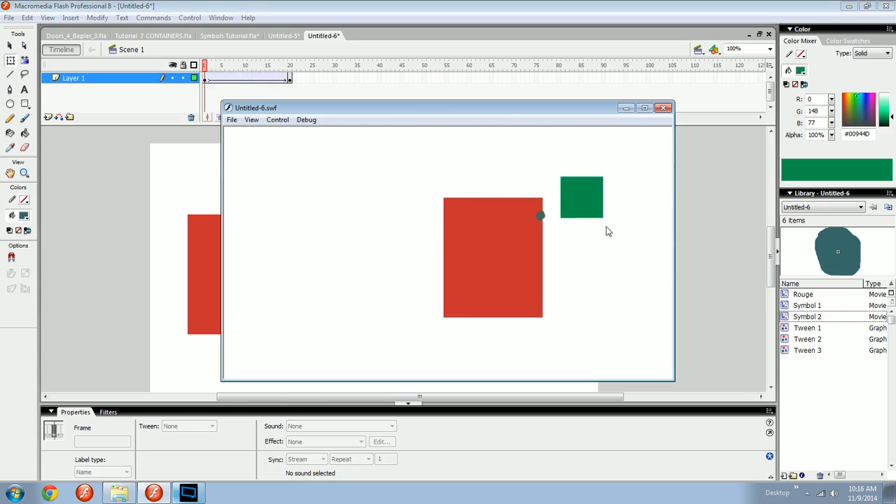
Close the movie test, set the document frame rate to 10 fps, and test the movie again.
left_click(663, 108)
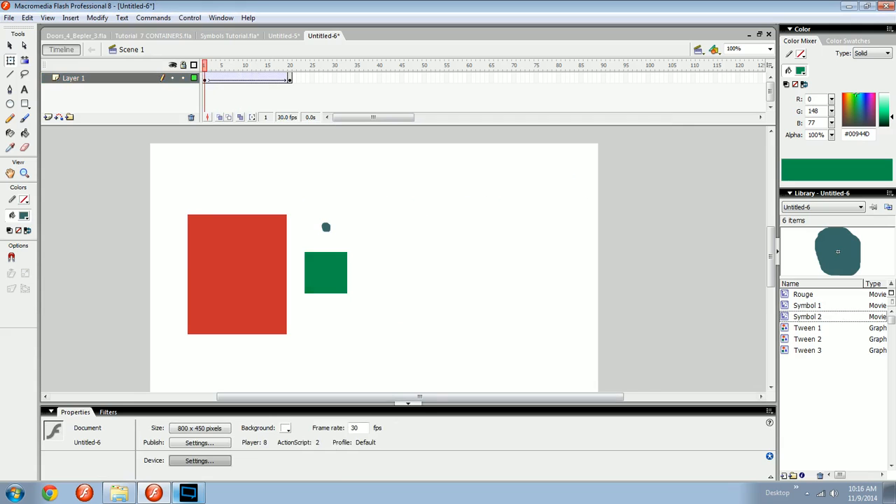
key("ctrl+Return")
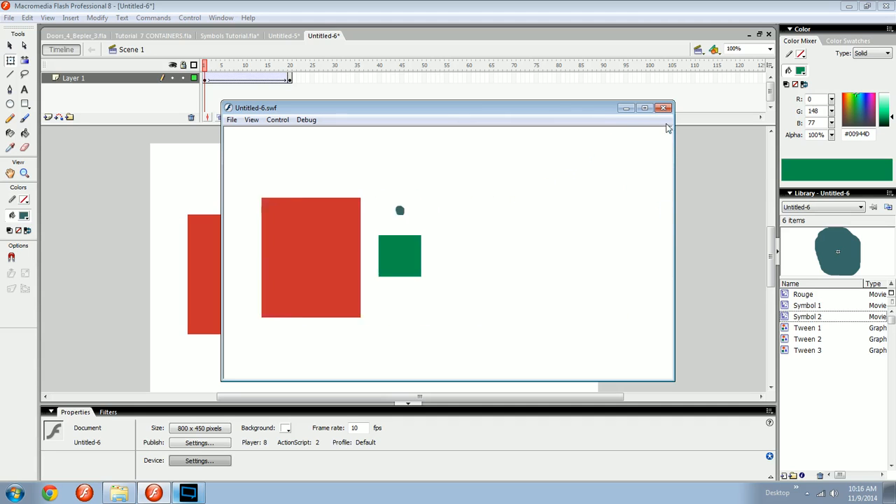
left_click(663, 108)
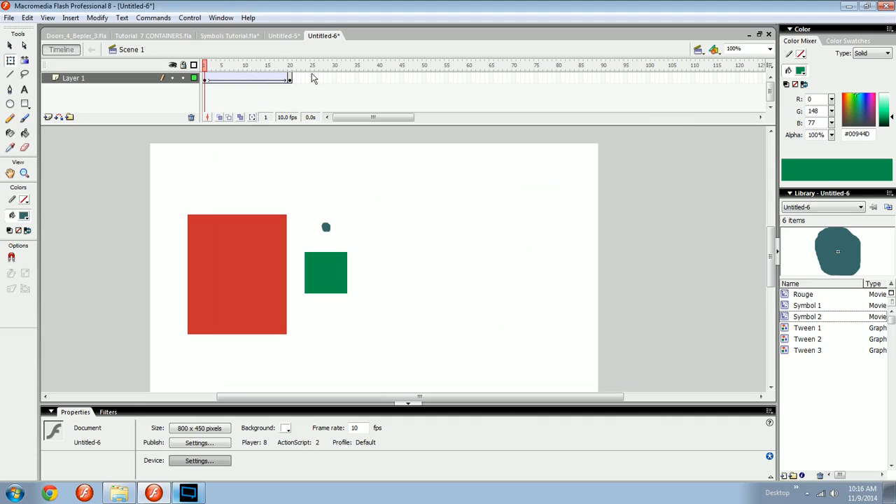
Switch to the Untitled-5 document and review its content hierarchy diagram and the filter options.
left_click(284, 36)
left_click_drag(391, 310, 485, 297)
key("ctrl+minus")
left_click_drag(396, 329, 463, 291)
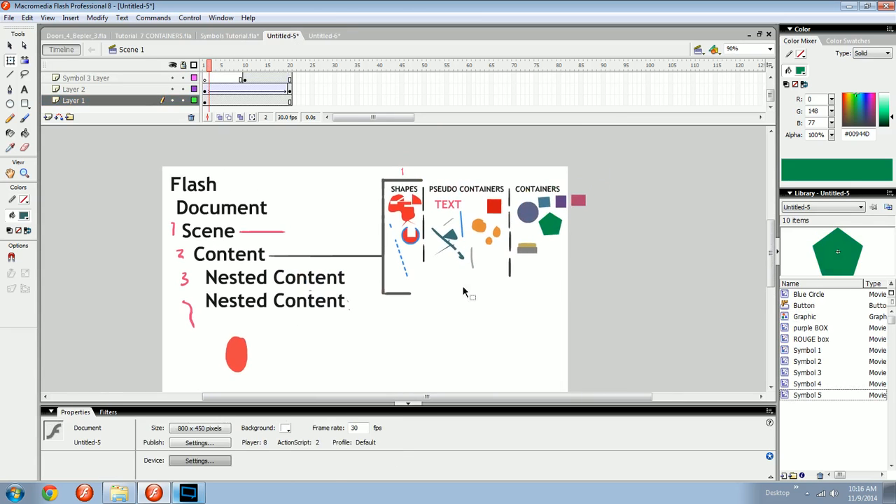
left_click_drag(239, 319, 238, 292)
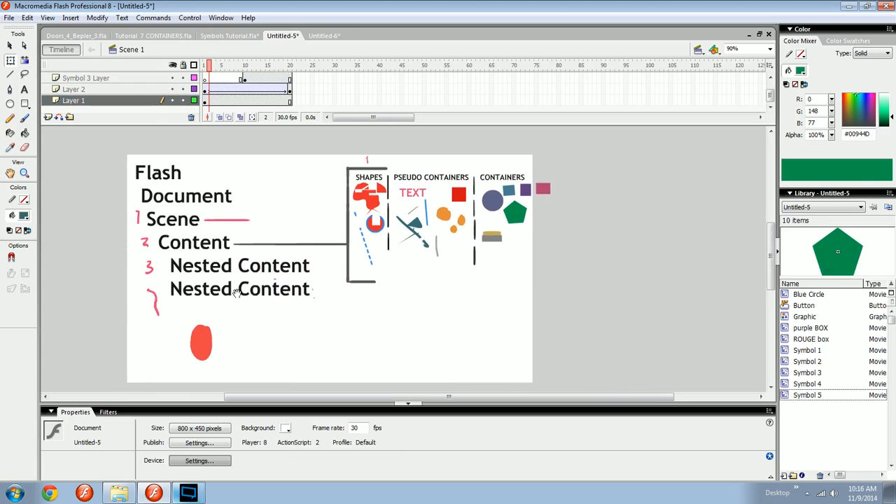
left_click_drag(319, 311, 167, 270)
left_click_drag(287, 335, 392, 335)
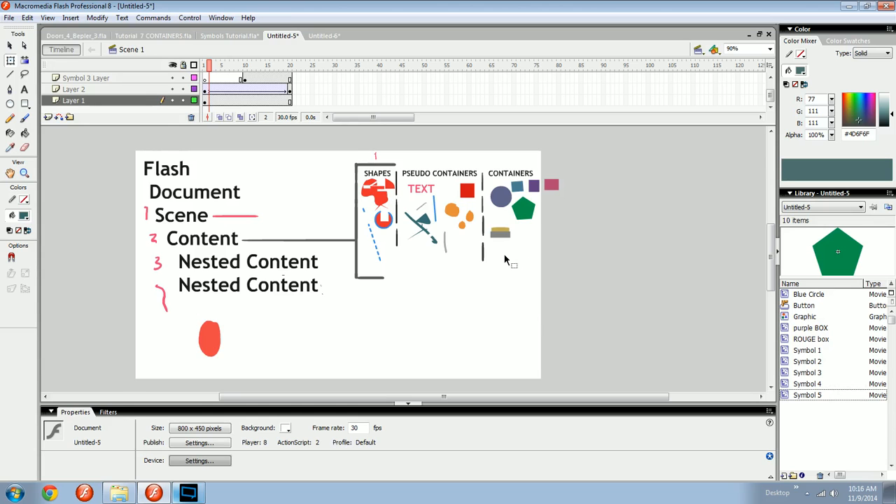
left_click_drag(503, 255, 464, 271)
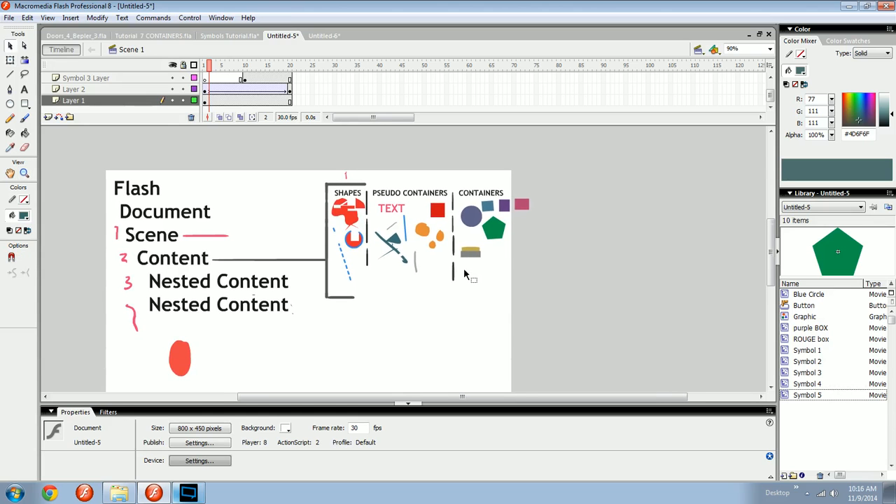
left_click(108, 412)
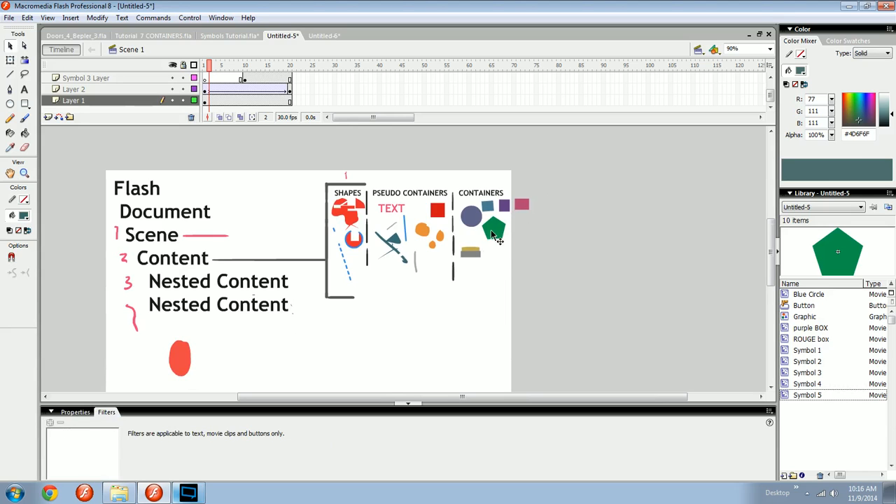
Reposition the blue circle clip, green pentagon and button slightly within the Containers column.
key("z")
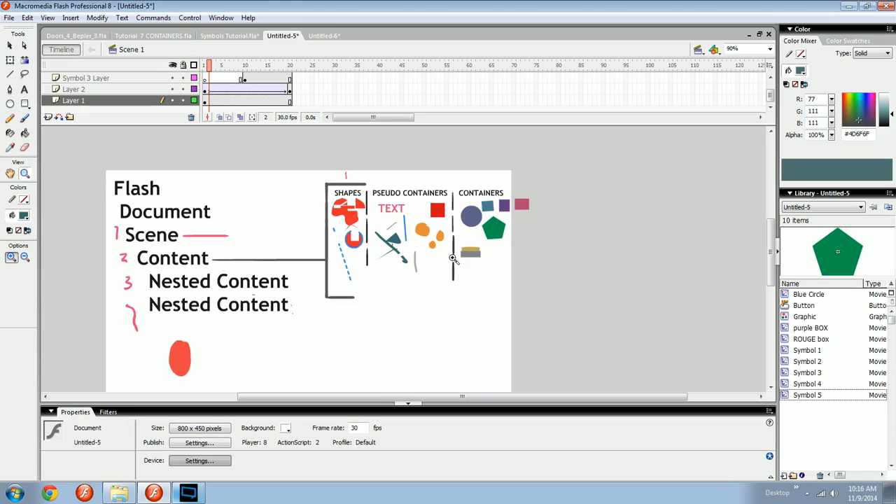
left_click_drag(321, 307, 528, 182)
key("v")
left_click_drag(479, 198, 498, 228)
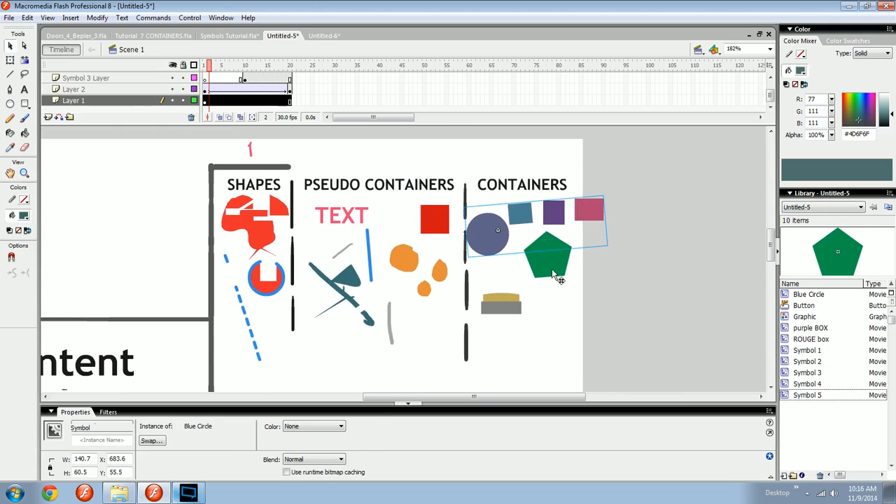
left_click_drag(552, 273, 551, 280)
left_click_drag(497, 311, 504, 318)
left_click_drag(478, 234, 495, 234)
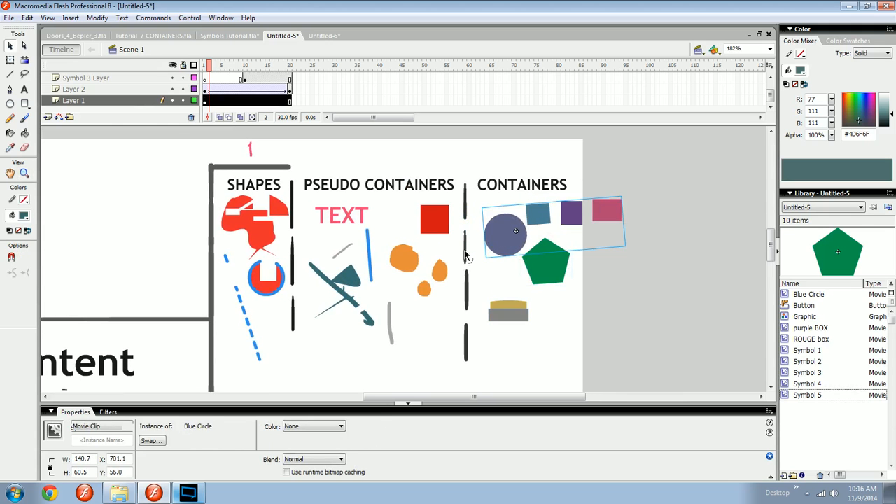
Open the Button symbol for editing, add a keyframe for the Over state and enlarge its graphic.
left_click(511, 318)
double_click(516, 321)
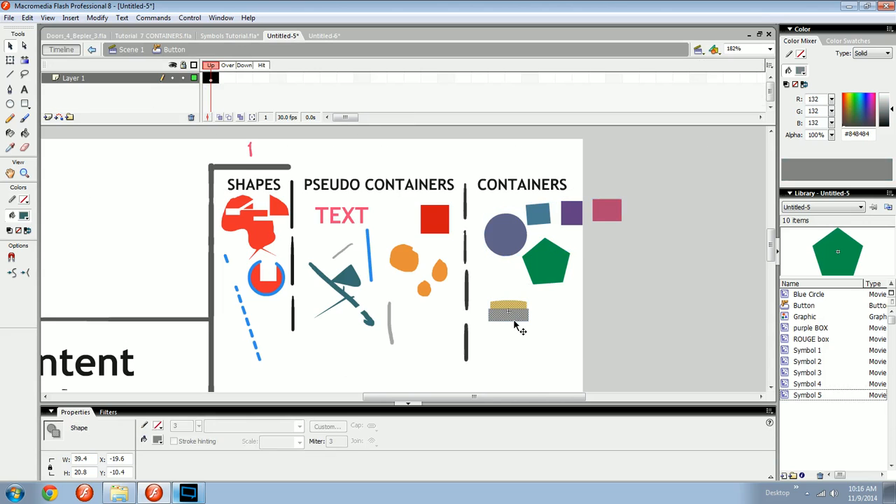
left_click(224, 78)
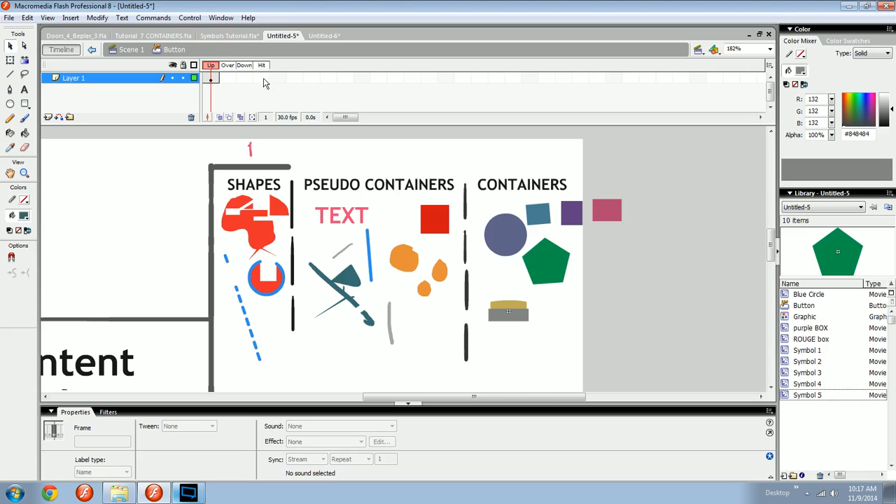
left_click(226, 79)
key("F6")
key("q")
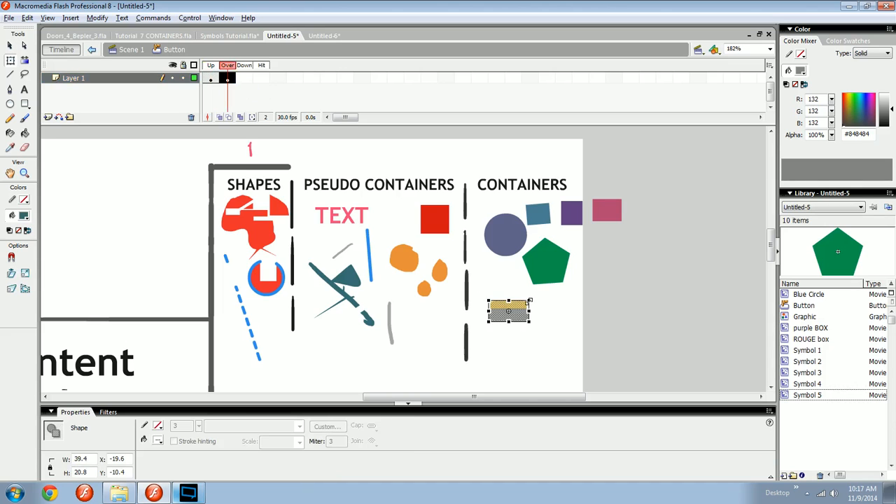
left_click_drag(530, 301, 540, 294)
Add a keyframe for the button's Down state and shrink the graphic there.
left_click(244, 79)
key("F6")
key("q")
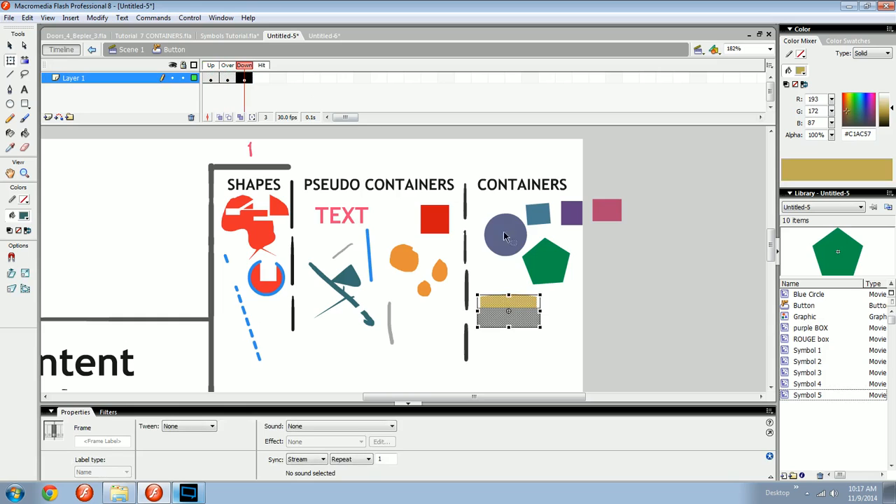
left_click_drag(540, 294, 523, 304)
Add a keyframe for the button's Hit state and return to the Up state.
left_click(261, 78)
key("F6")
left_click(509, 310)
left_click(535, 290)
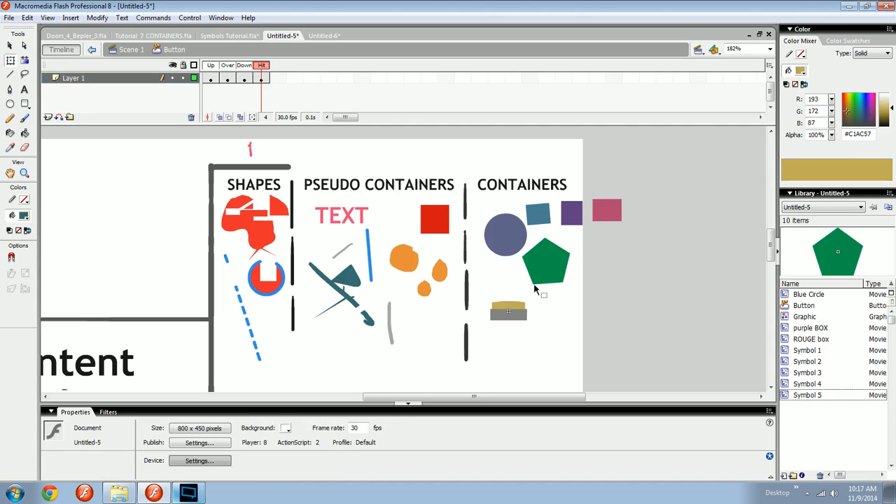
left_click_drag(261, 67, 186, 64)
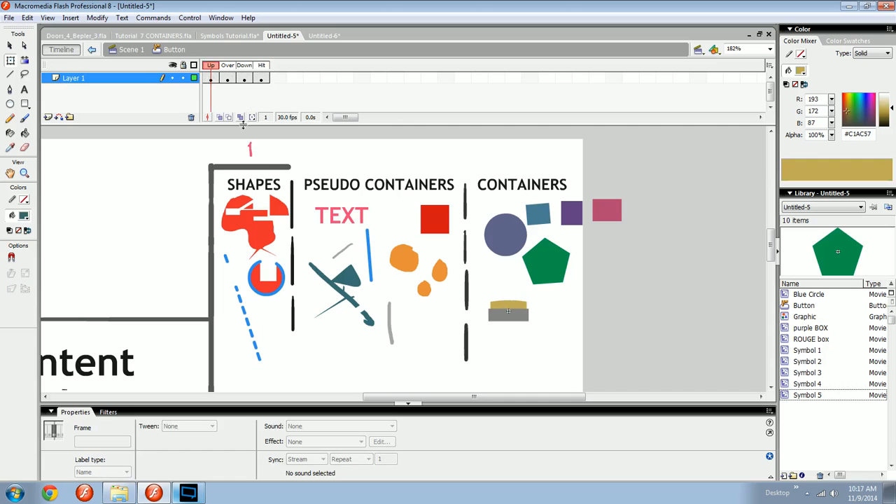
Test the movie to check the button, close the test and return to Scene 1.
key("ctrl+Return")
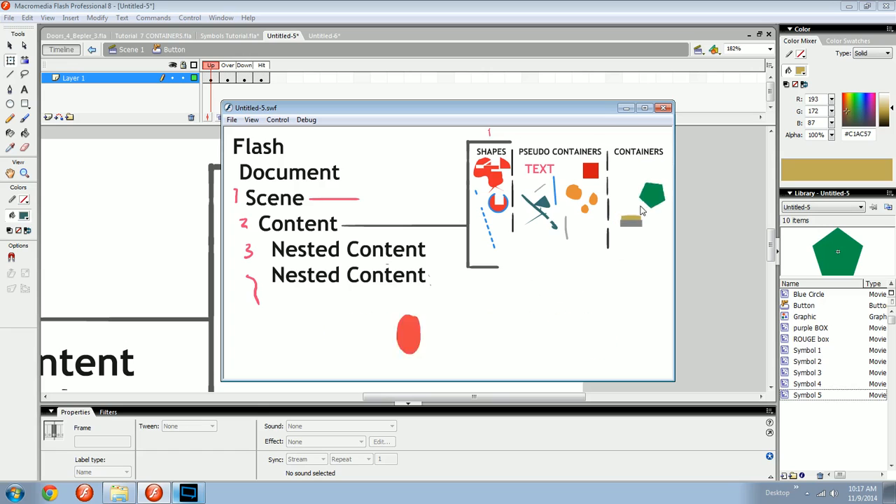
left_click(662, 108)
left_click(130, 50)
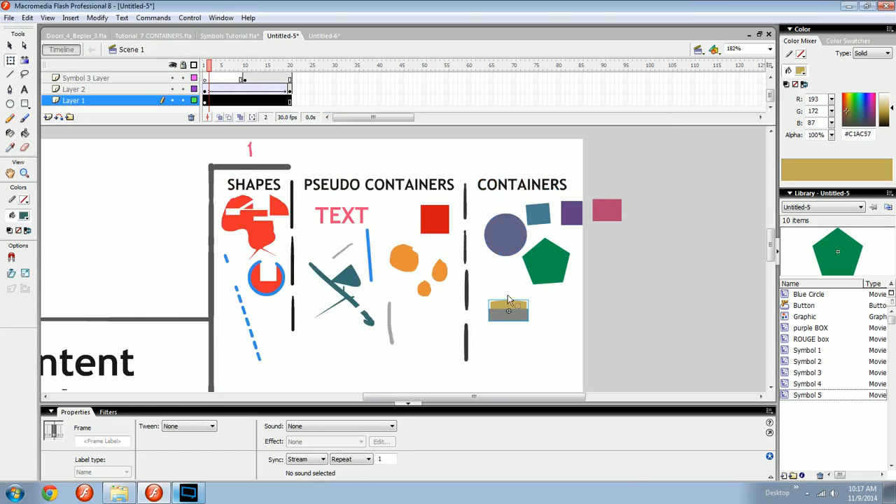
Enter placeholder text as the button instance's ActionScript, delete it and close the script editor.
left_click(511, 308)
key("F9")
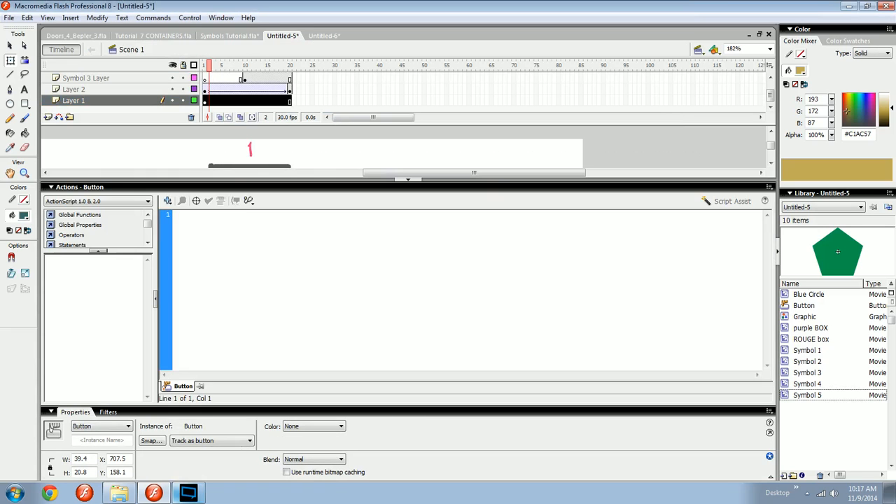
type("sdgdfgacdgdgadf")
key("ctrl+a")
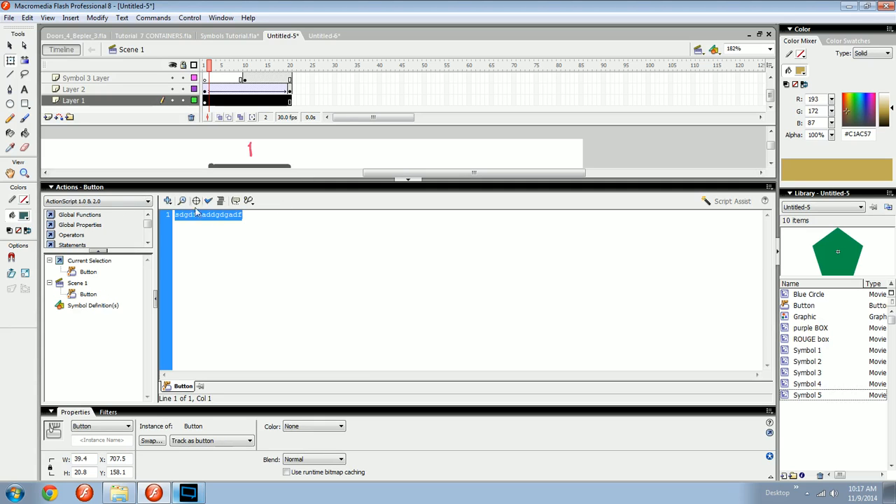
key("Delete")
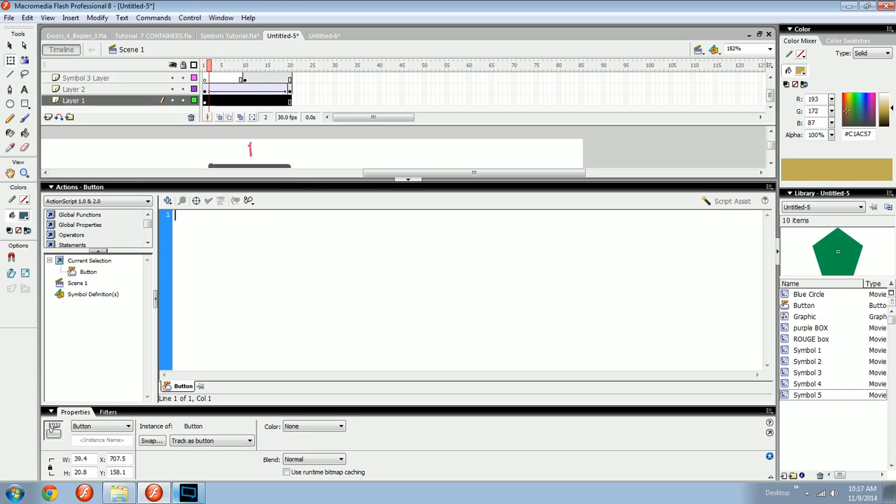
key("F9")
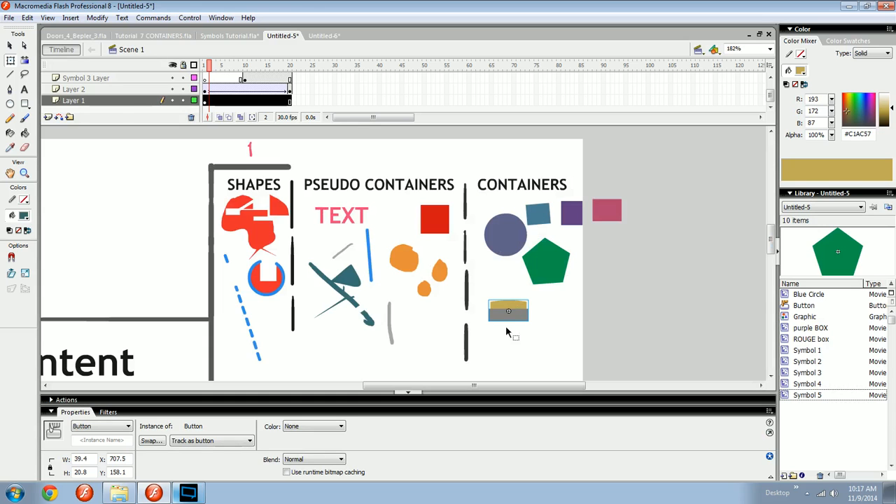
Review the whole content diagram and examine its Shapes, Pseudo Containers and Containers columns up close.
left_click(529, 336)
left_click_drag(493, 334, 558, 308)
key("ctrl+minus")
left_click_drag(441, 331, 477, 287)
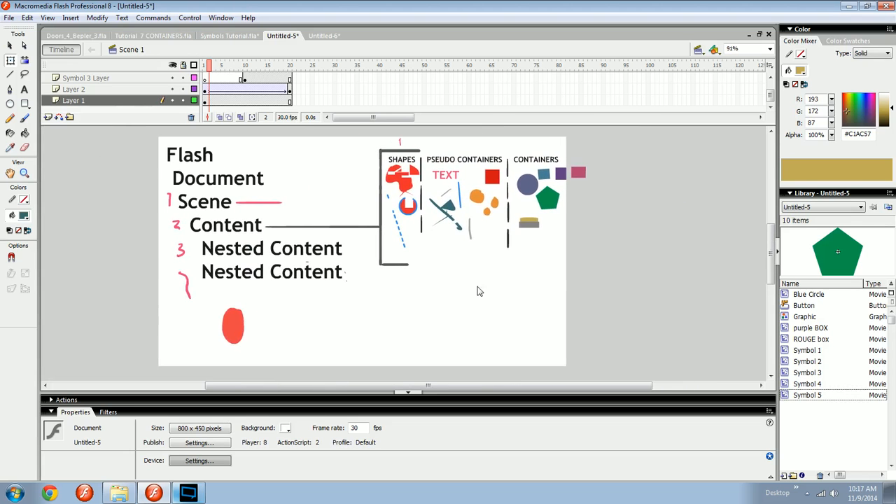
left_click(397, 290)
key("z")
left_click_drag(379, 152, 417, 239)
key("space")
left_click_drag(467, 212, 371, 215)
left_click_drag(551, 234, 380, 253)
Undo a trial brush stroke and brush a dark teal loop around the Pseudo Containers column.
key("v")
key("b")
mouse_move(710, 270)
left_mouse_down()
mouse_move(710, 161)
mouse_move(490, 357)
left_mouse_up()
key("ctrl+z")
key("space")
left_click_drag(413, 215, 487, 222)
left_click_drag(463, 184, 433, 154)
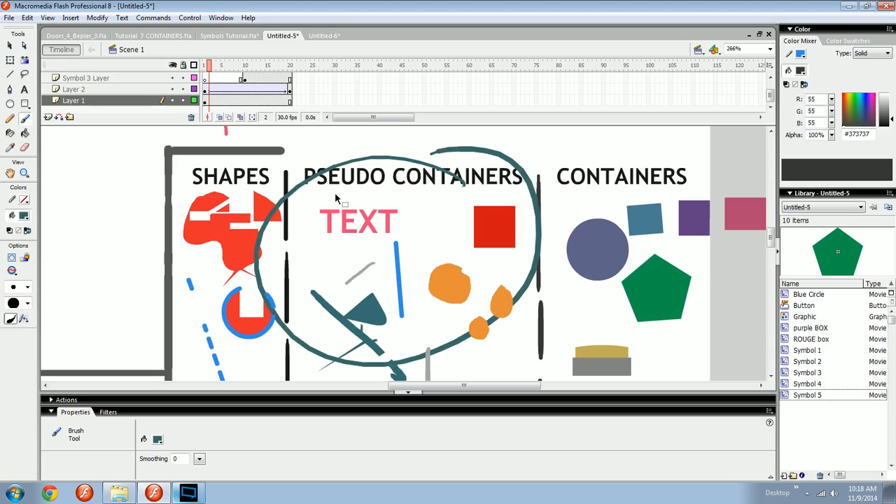
Undo the teal loop around the Pseudo Containers column and a further trial brush stroke over it.
key("ctrl+z")
mouse_move(298, 329)
left_mouse_down()
mouse_move(236, 156)
mouse_move(289, 298)
mouse_move(530, 217)
mouse_move(453, 249)
mouse_move(391, 233)
left_mouse_up()
key("ctrl+z")
key("ctrl+minus")
key("space")
key("v")
key("space")
left_click_drag(434, 270, 403, 319)
Swap the Blue Circle instance for the Graphic symbol and move it under the Containers heading.
left_click(478, 207)
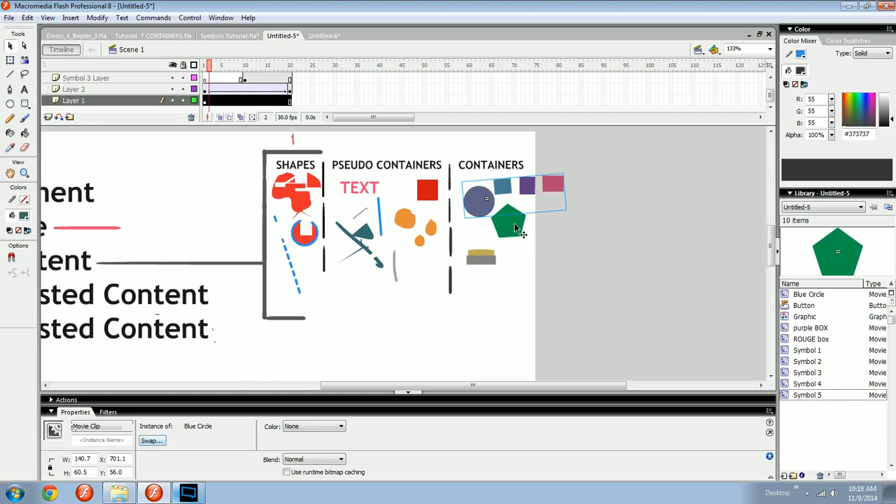
left_click(160, 446)
left_click(398, 222)
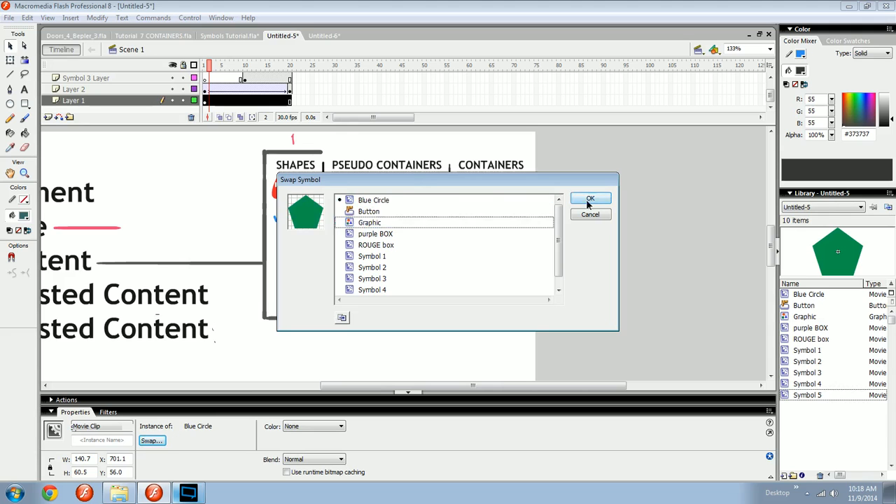
left_click(589, 199)
left_click_drag(486, 199, 480, 191)
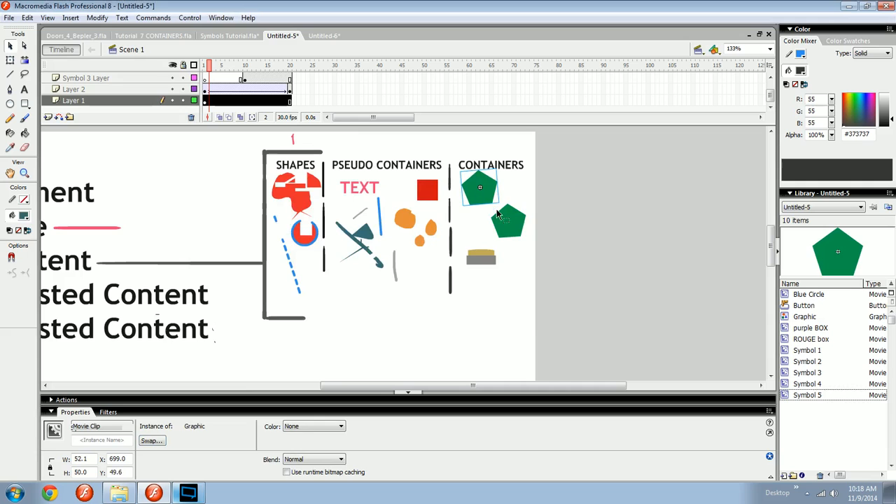
Move the two pentagons and the button in the Containers column slightly down, away from the heading.
left_click(432, 229)
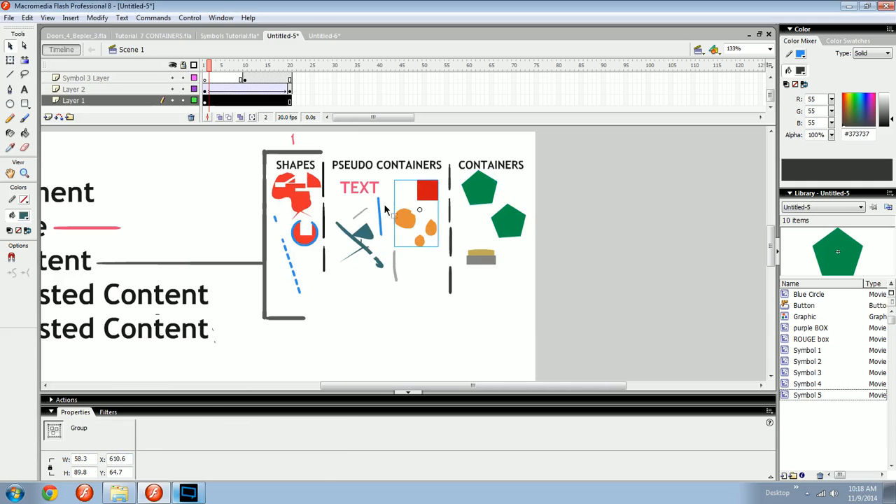
left_click(484, 258)
left_click_drag(517, 260, 492, 210)
left_click(512, 265)
Delete the upper green pentagon and place a Blue Circle instance from the library in its spot.
left_click(487, 209)
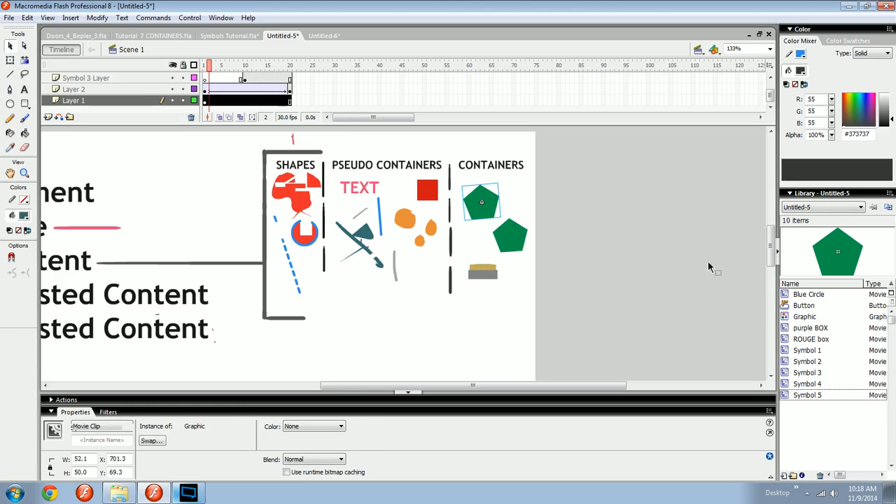
key("Delete")
left_click_drag(808, 295, 514, 202)
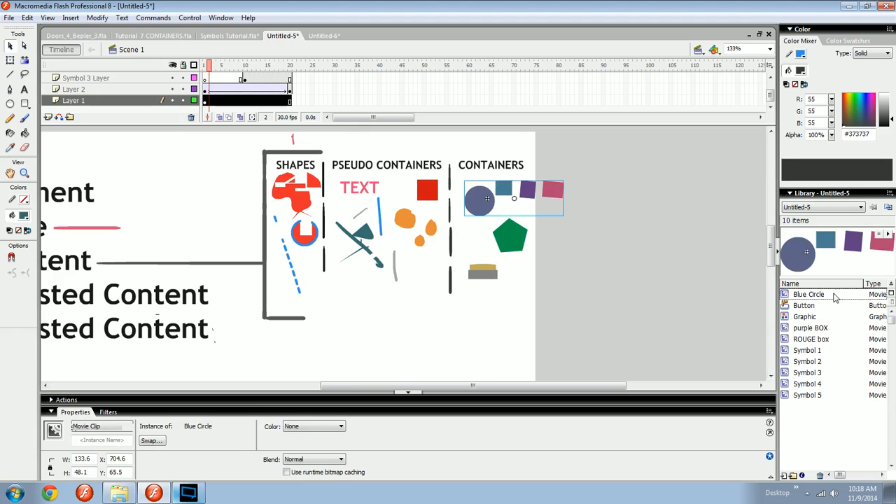
Look at the Button and Graphic symbols in the library and play the Graphic symbol's preview.
left_click(808, 308)
left_click(803, 318)
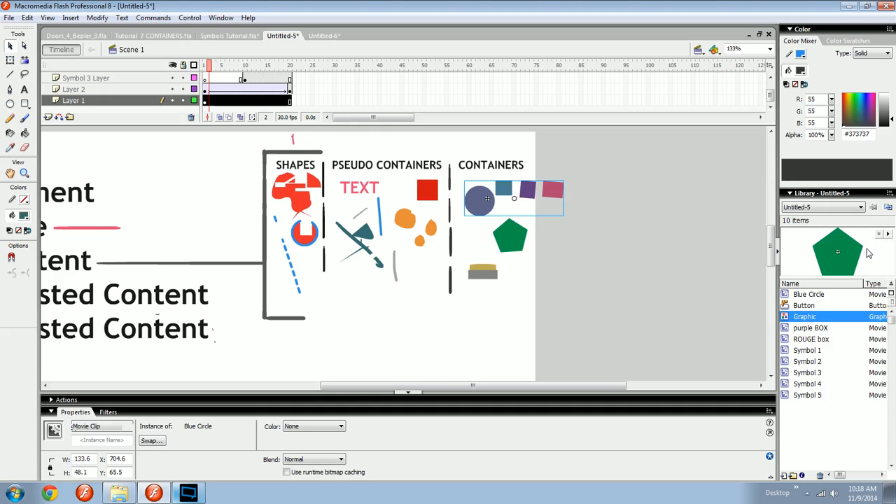
left_click(887, 234)
Select the button instance in the Containers column and play the Button symbol's library preview.
left_click_drag(454, 293, 547, 345)
key("space")
left_click(570, 308)
left_click(805, 306)
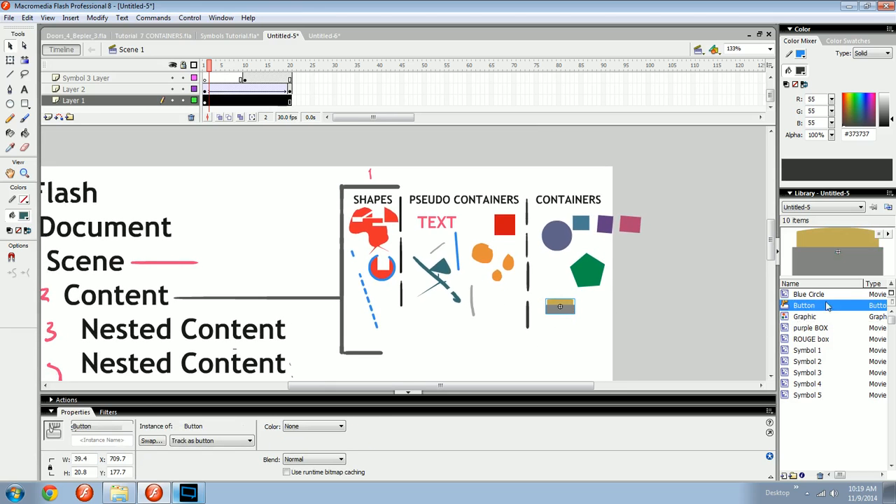
left_click(887, 235)
Inspect the pentagon and blue circle instances and show the Blue Circle symbol in the library preview.
left_click(590, 270)
left_click(559, 235)
left_click(824, 297)
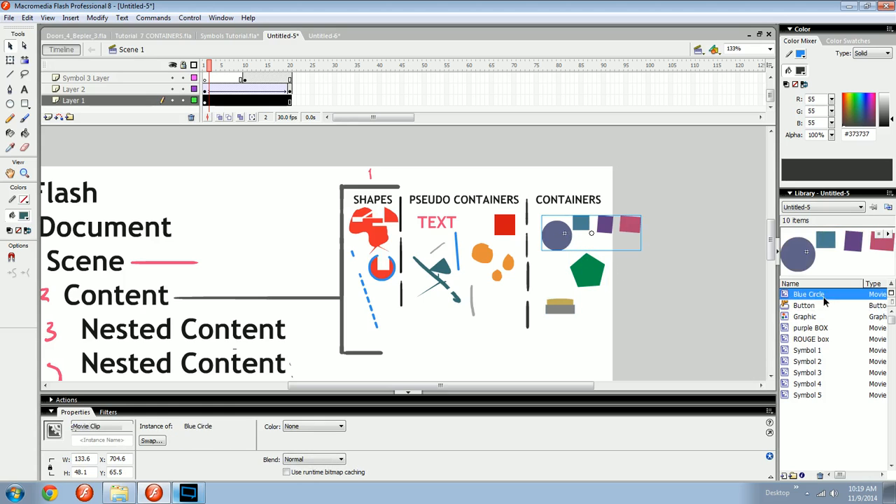
left_click_drag(874, 258, 588, 340)
key("space")
left_click_drag(575, 344, 528, 369)
Apply a Blur filter to the Blue Circle instance, remove it and return to the instance properties.
left_click(519, 270)
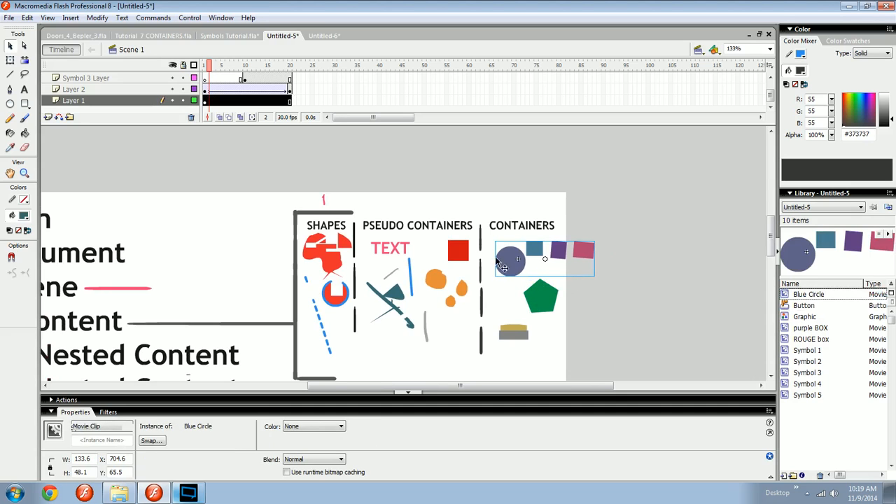
left_click(107, 412)
left_click(49, 423)
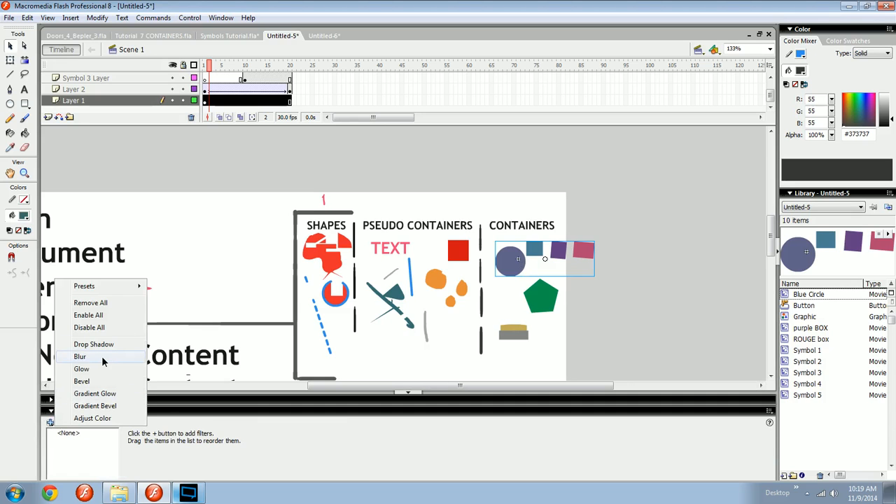
left_click(101, 357)
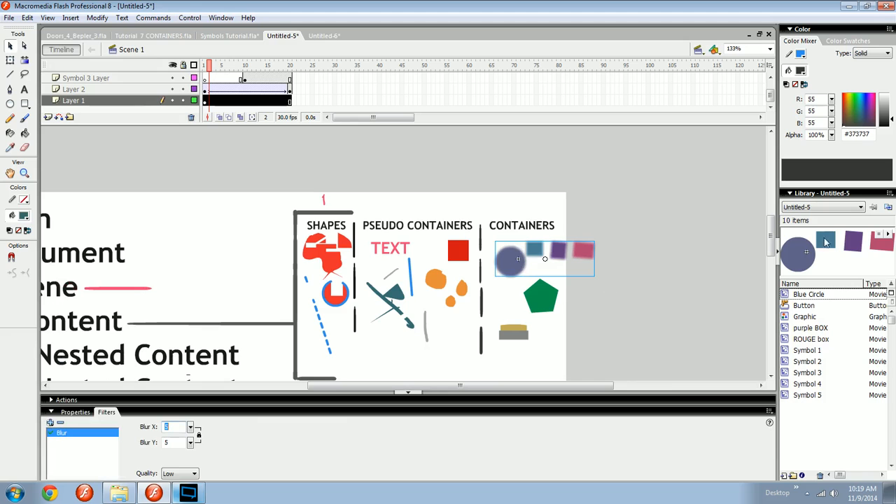
left_click(60, 423)
left_click(76, 413)
Handwrite "Containers" and "Bye" with the dark teal brush in the empty area below the Nested Content lines.
left_click_drag(582, 298, 593, 272)
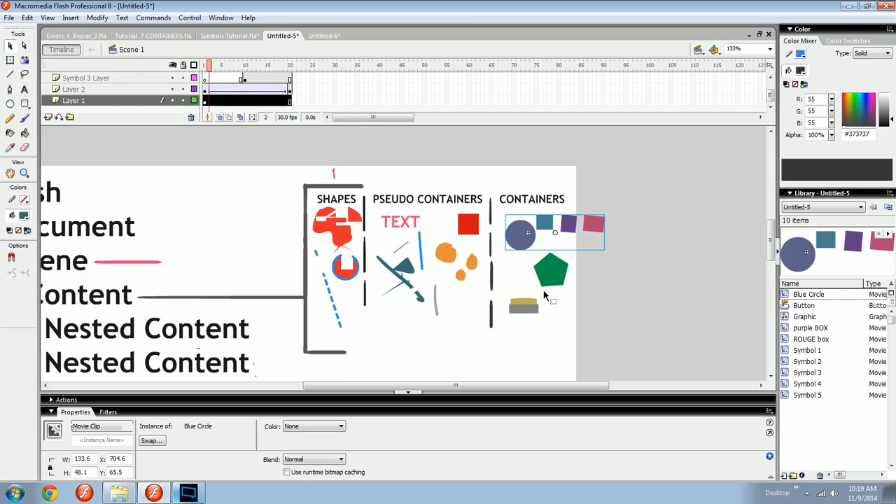
left_click_drag(447, 287, 526, 281)
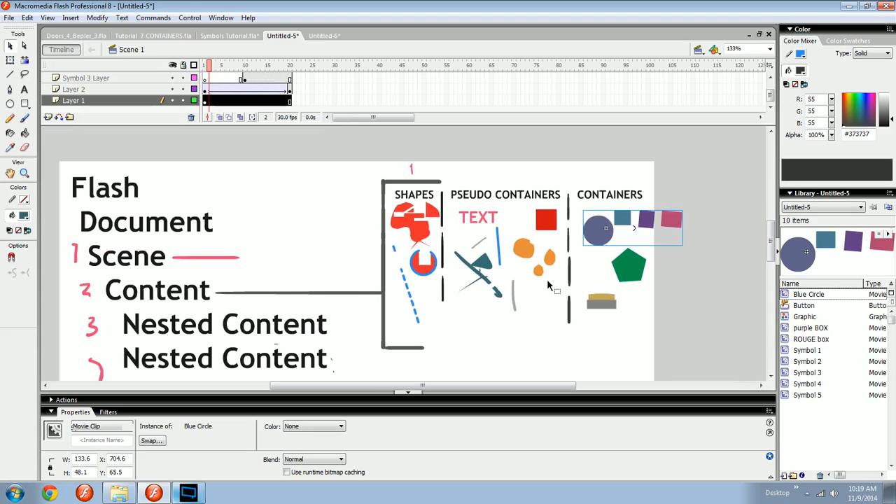
key("b")
scroll(497, 314, "down", 3)
mouse_move(323, 309)
left_mouse_down()
mouse_move(332, 342)
mouse_move(393, 322)
mouse_move(525, 326)
mouse_move(617, 309)
mouse_move(639, 310)
left_mouse_up()
scroll(466, 315, "down", 5)
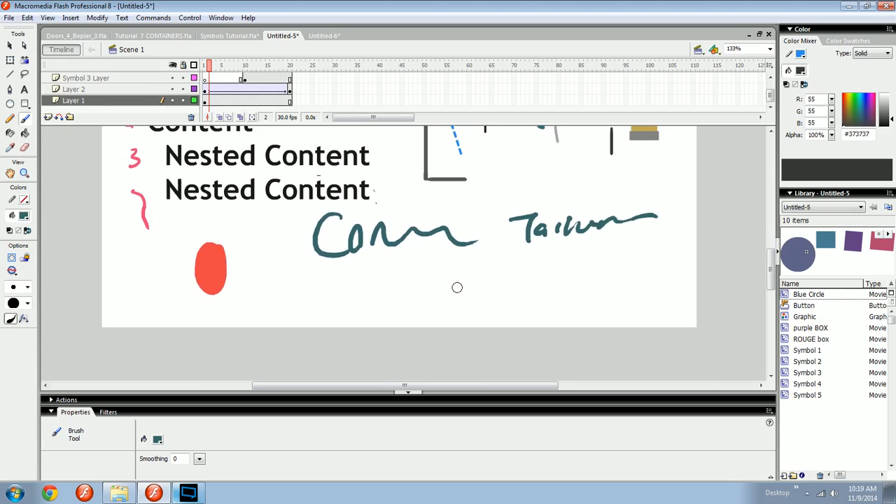
mouse_move(441, 314)
left_mouse_down()
mouse_move(515, 287)
mouse_move(687, 275)
left_mouse_up()
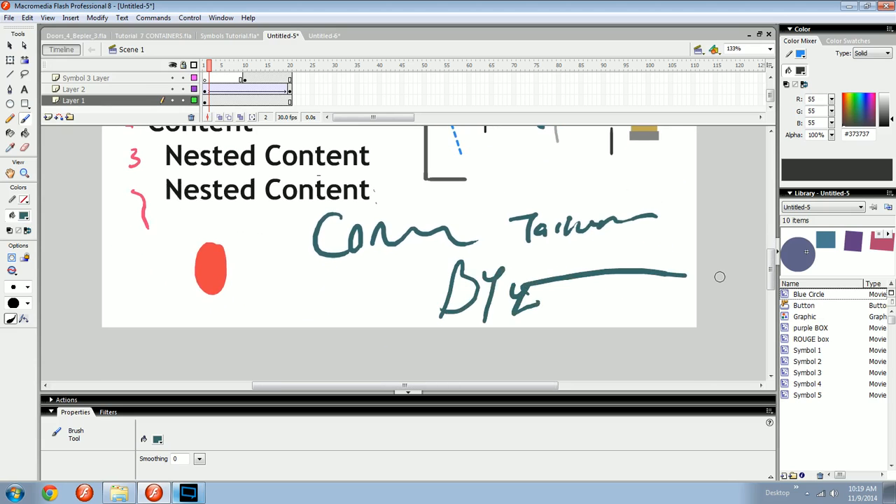